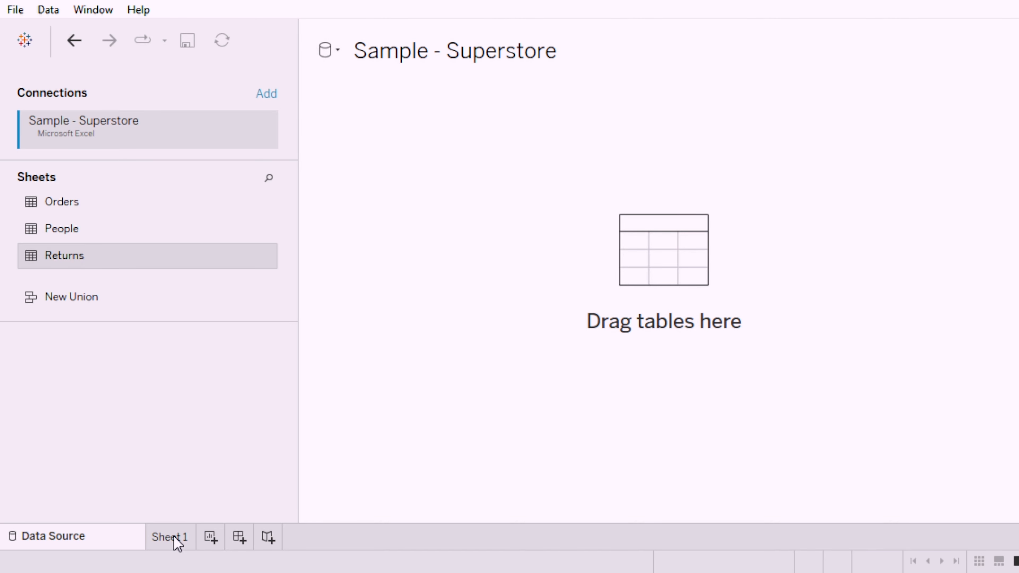
# - Open Sheet 1, look over the available Analytics options, and return to the worksheet's data view
pyautogui.click(178, 544)
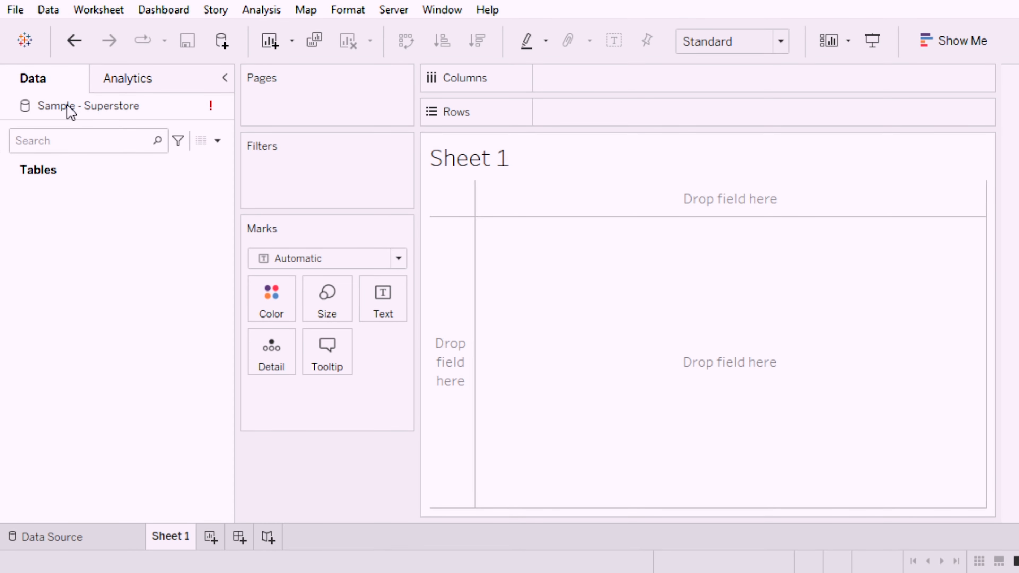
pyautogui.click(129, 82)
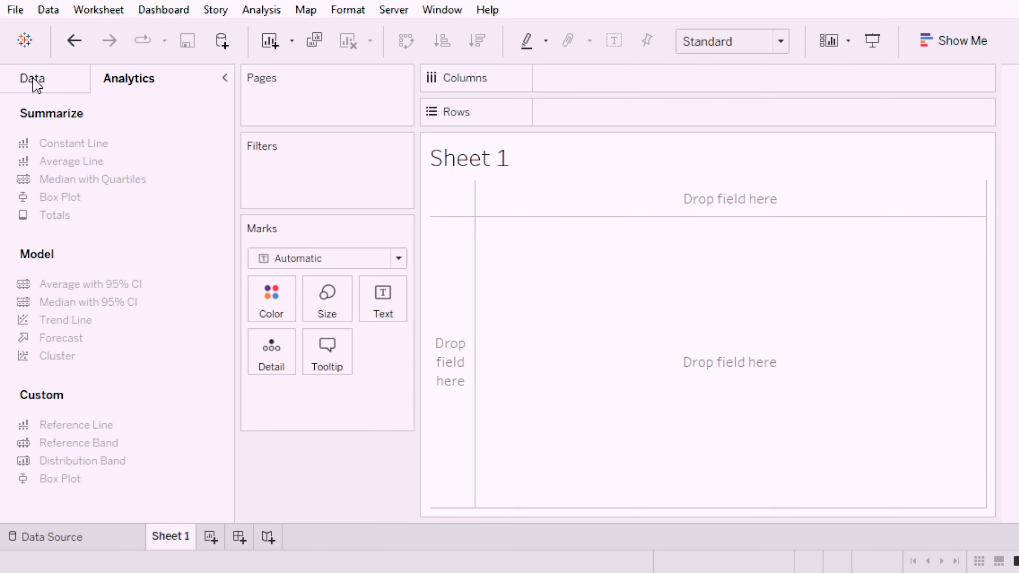
pyautogui.click(33, 84)
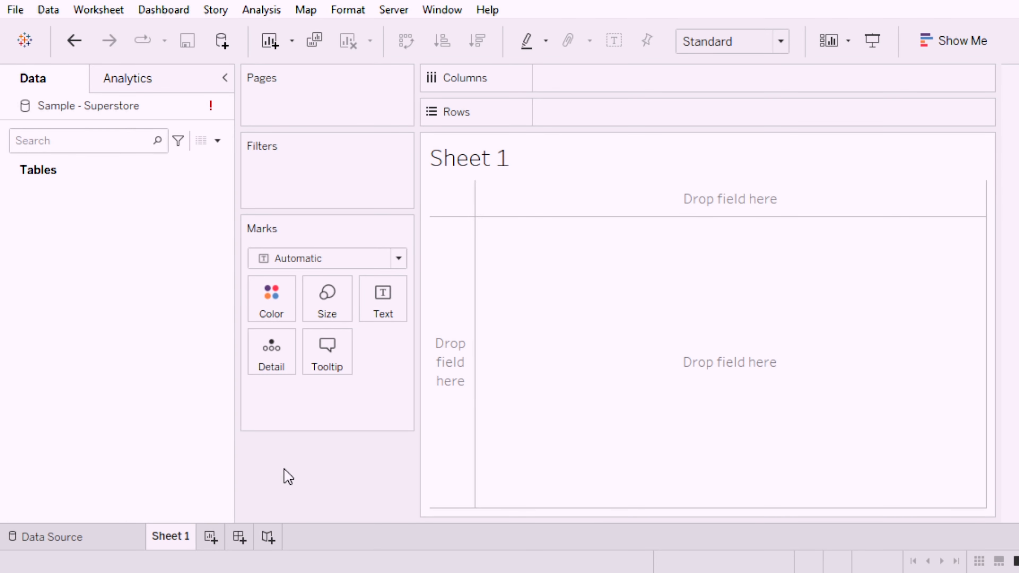
# - Try adding a blank worksheet, a dashboard and a story to the workbook, undoing each addition
pyautogui.click(209, 538)
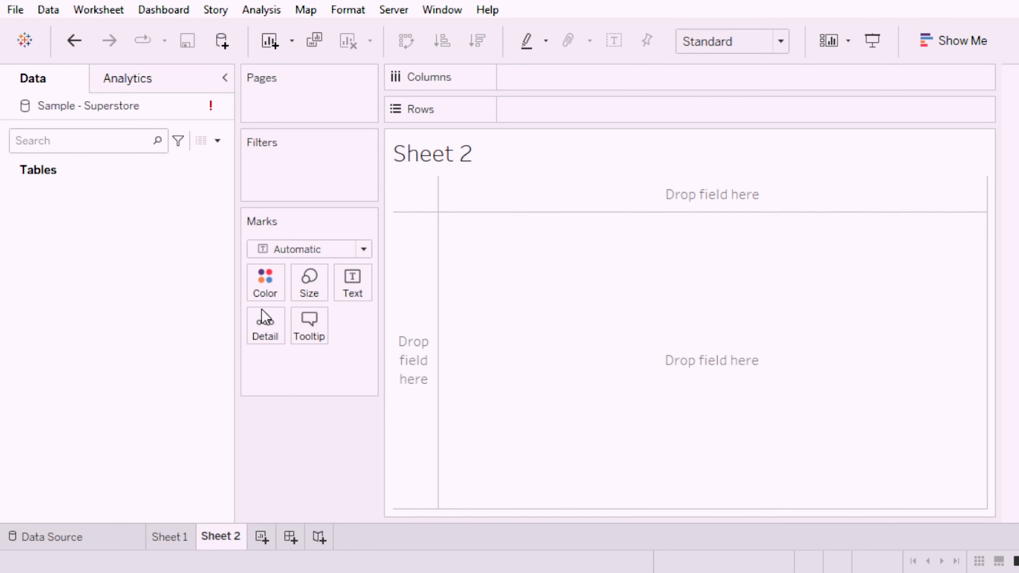
pyautogui.hotkey('ctrl', 'z')
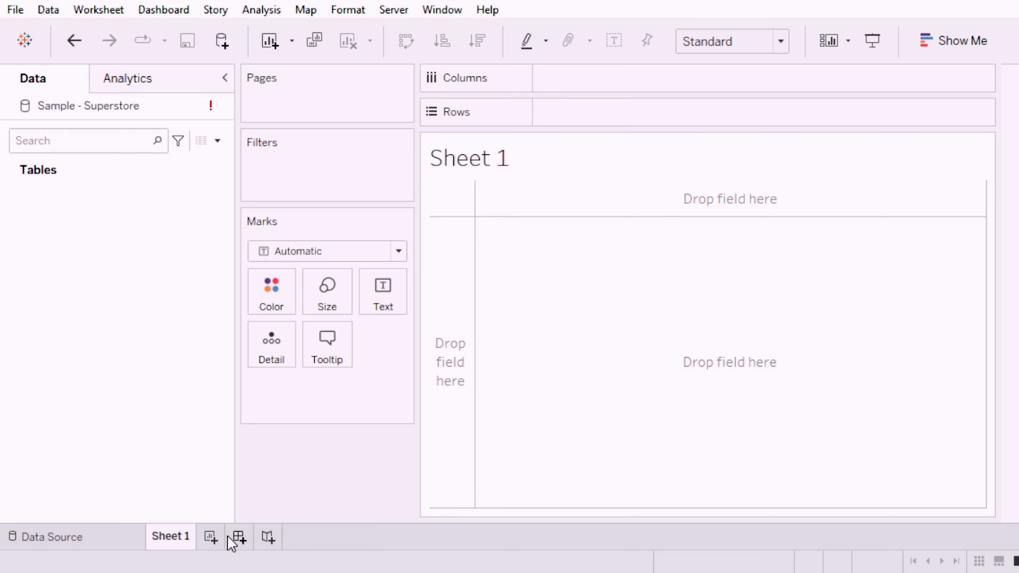
pyautogui.click(239, 538)
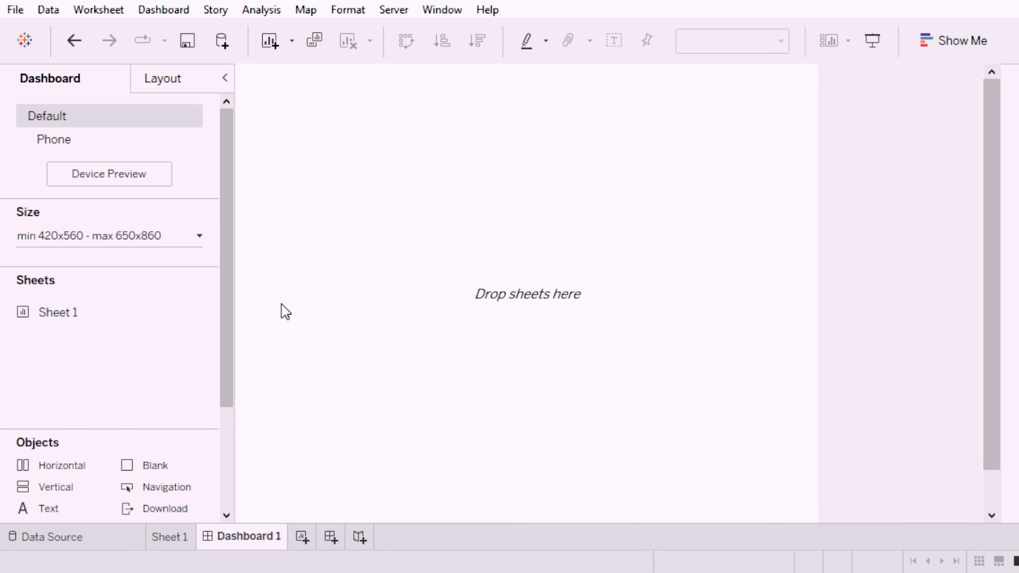
pyautogui.hotkey('ctrl', 'z')
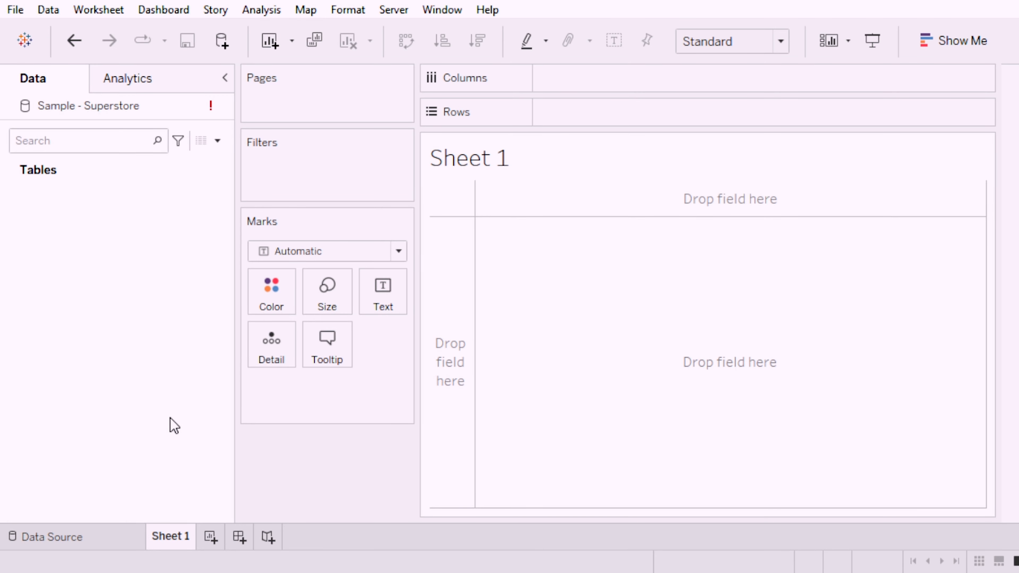
pyautogui.click(271, 538)
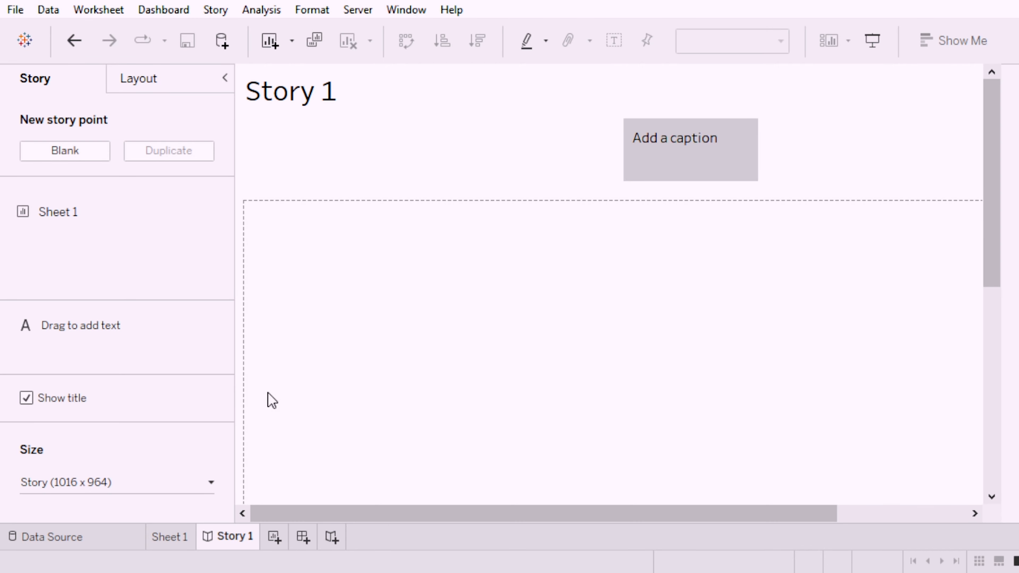
pyautogui.hotkey('ctrl', 'z')
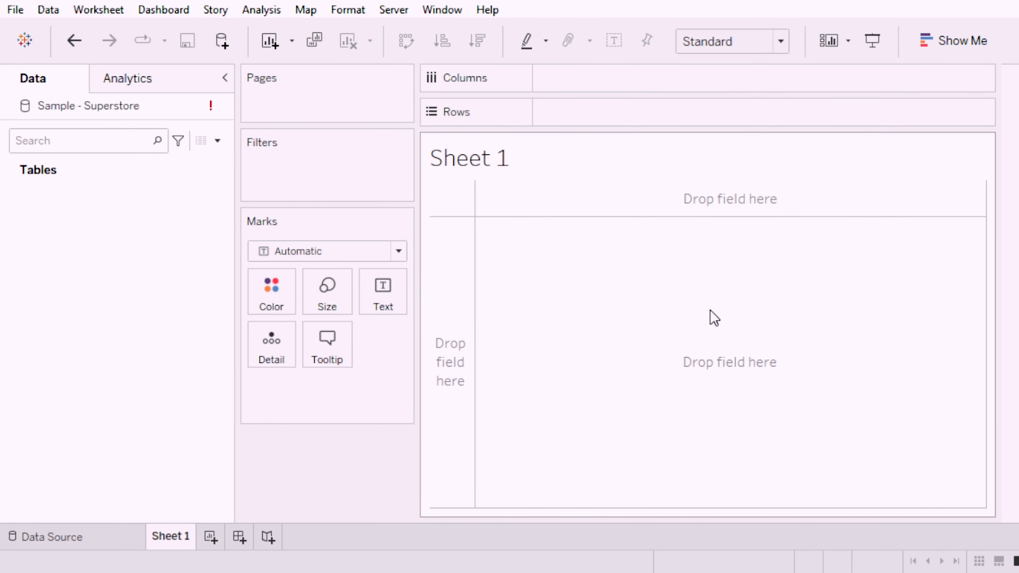
# - Inspect the Sample - Superstore connection on the data source page and return to Sheet 1
pyautogui.doubleClick(66, 113)
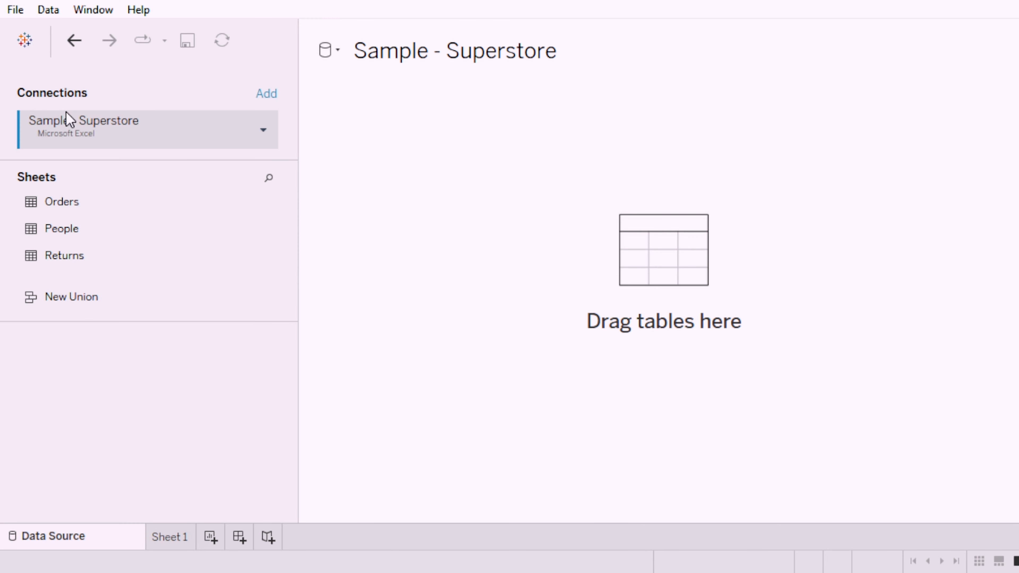
pyautogui.doubleClick(79, 123)
pyautogui.click(156, 154)
pyautogui.click(173, 538)
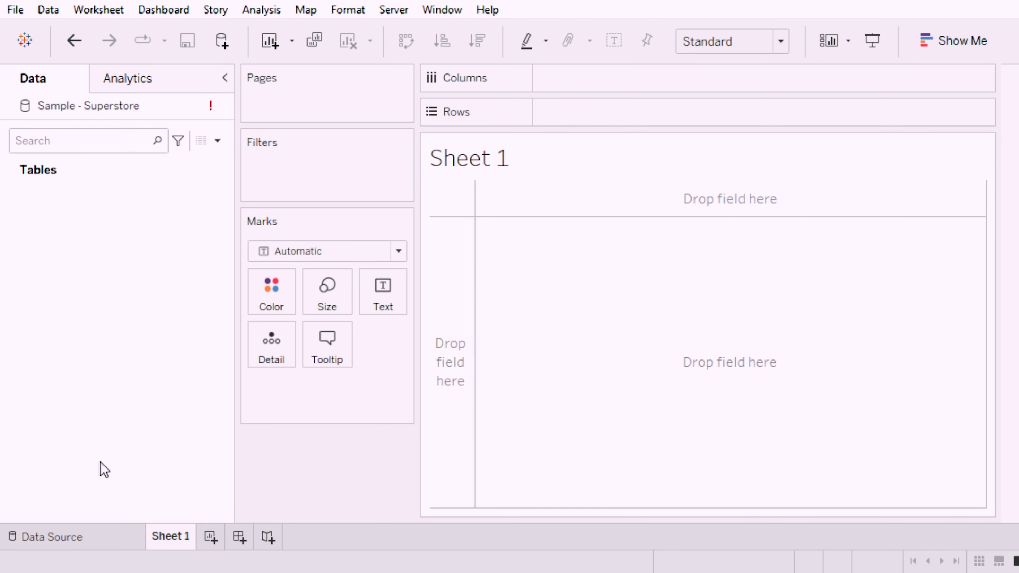
# - Open the Sample - Superstore connection's name for editing, accept it as is, and go back to Sheet 1
pyautogui.click(62, 543)
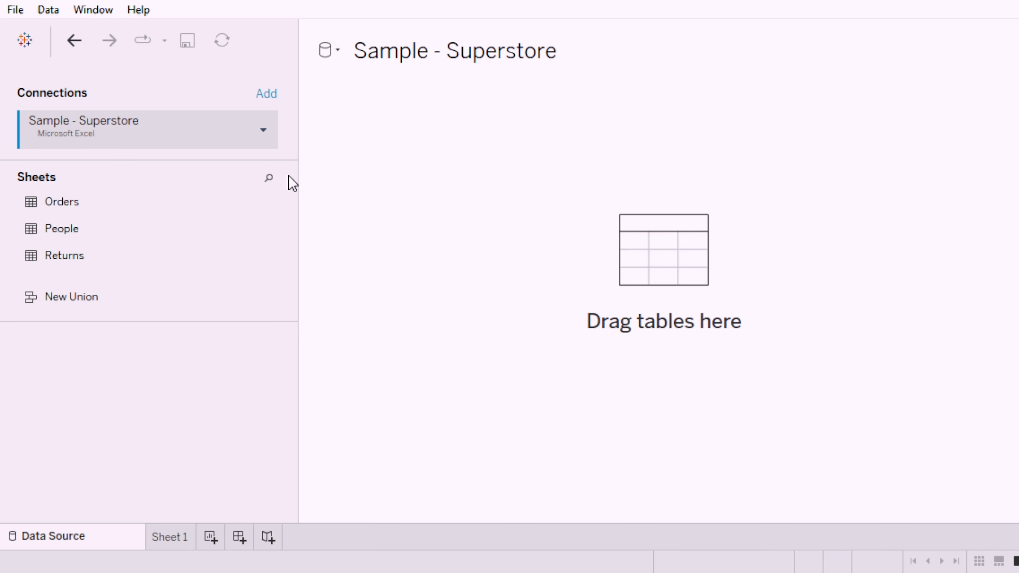
pyautogui.doubleClick(229, 129)
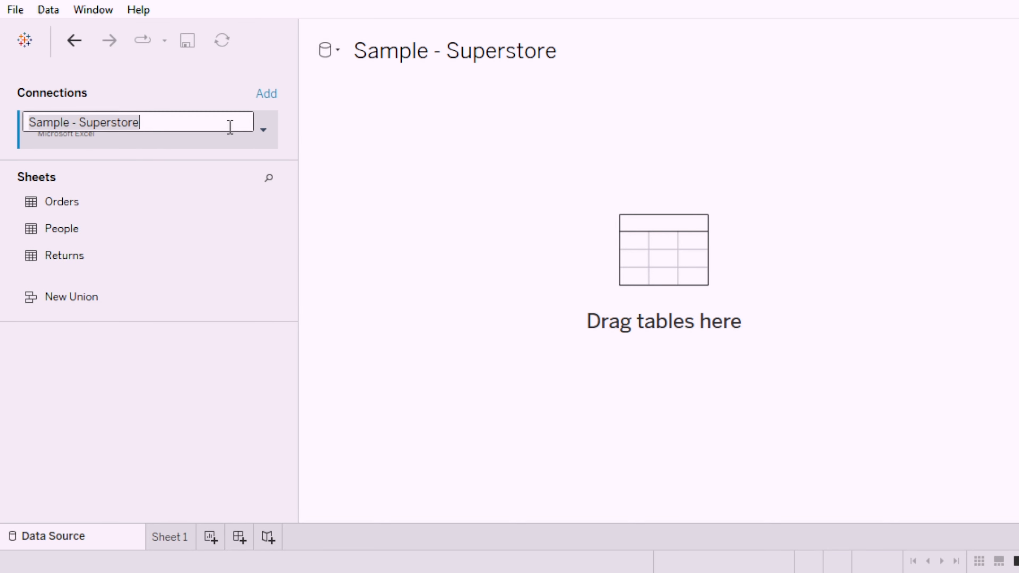
pyautogui.press('Return')
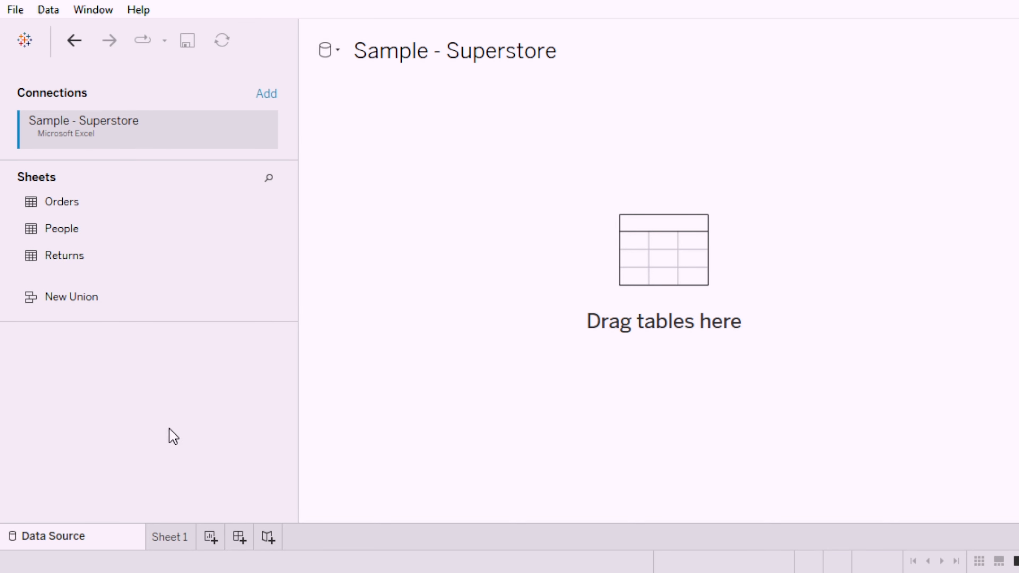
pyautogui.click(186, 538)
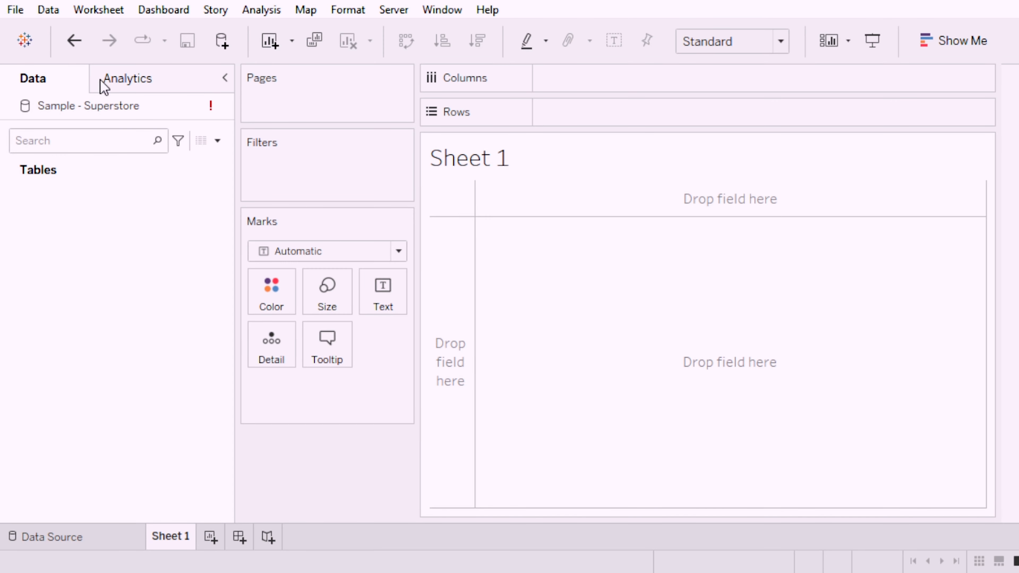
# - Open the data source page from Sheet 1 and select the first Sample - Superstore connection
pyautogui.doubleClick(102, 106)
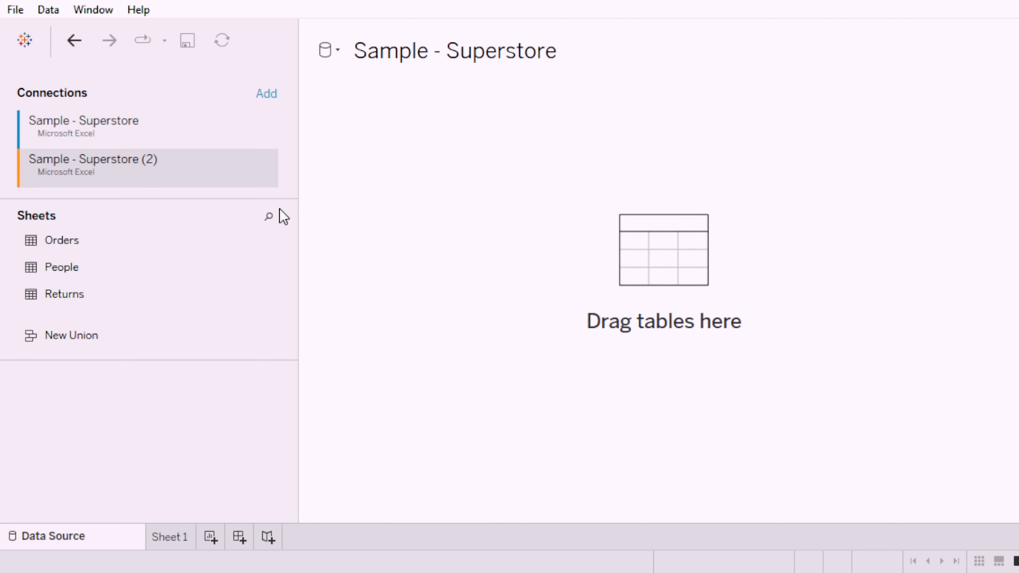
pyautogui.click(162, 127)
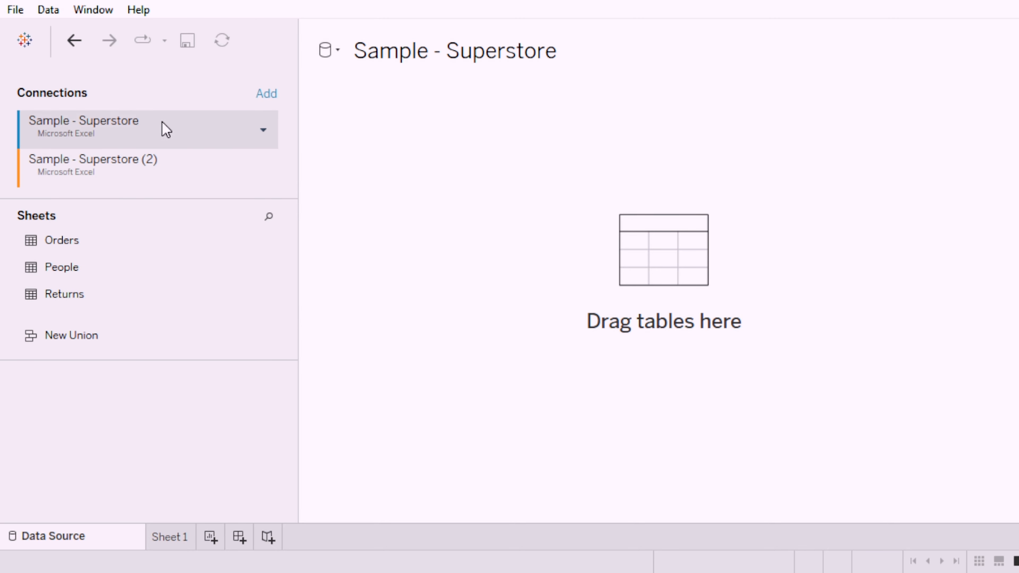
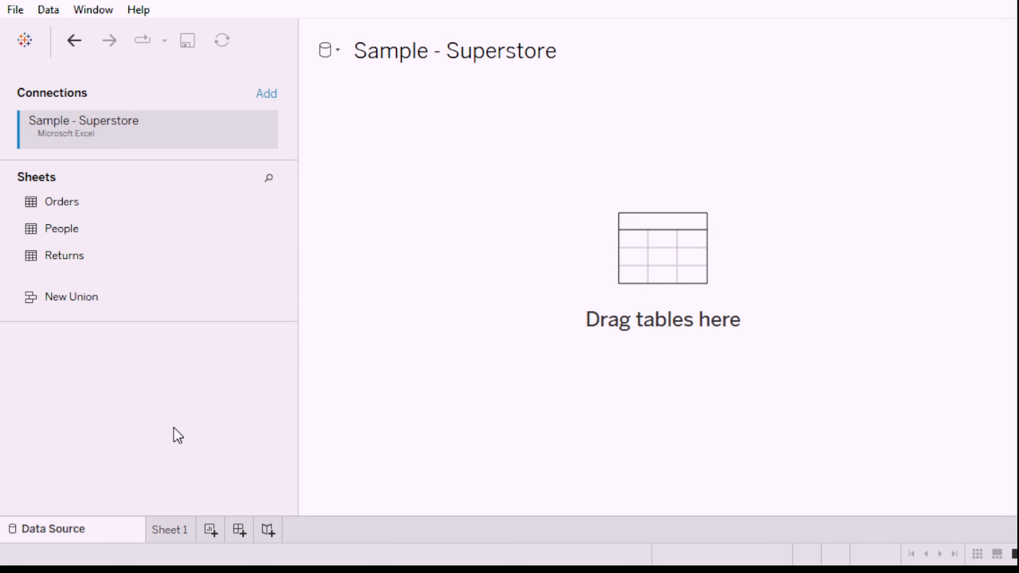
# - Add the Orders sheet to the empty canvas of the Sample - Superstore data source
pyautogui.click(168, 529)
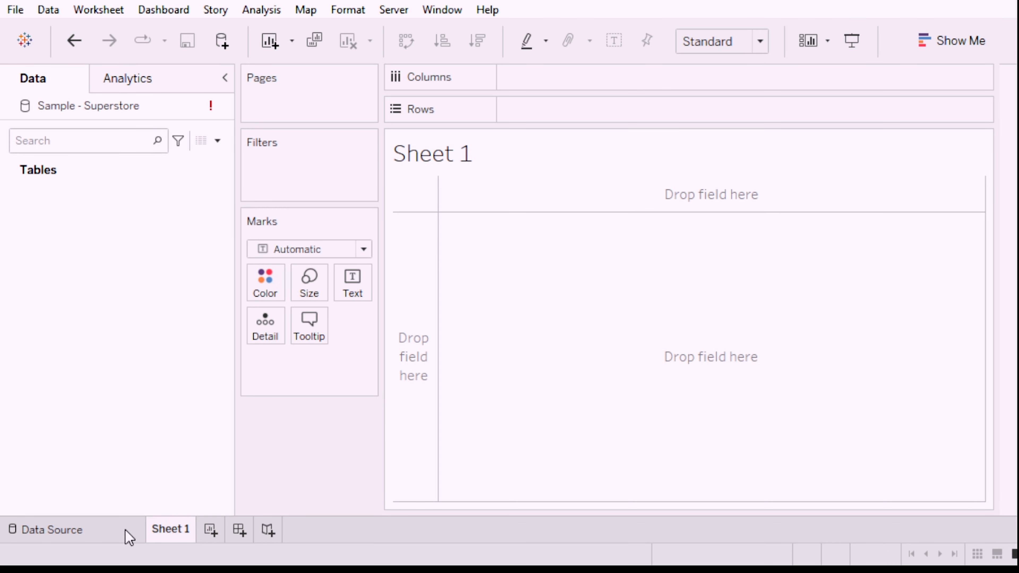
pyautogui.click(111, 532)
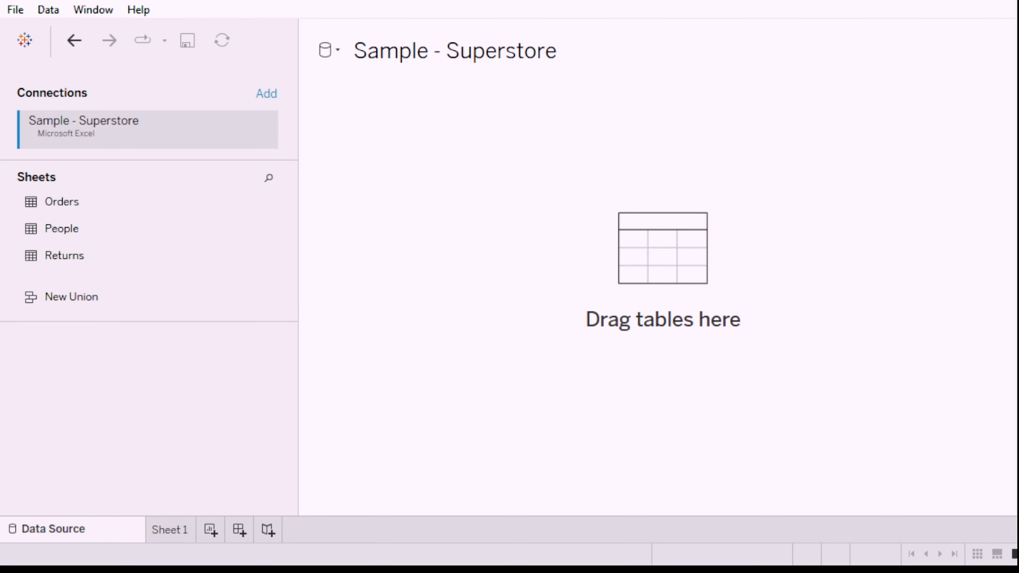
pyautogui.moveTo(53, 208); pyautogui.dragTo(564, 239)
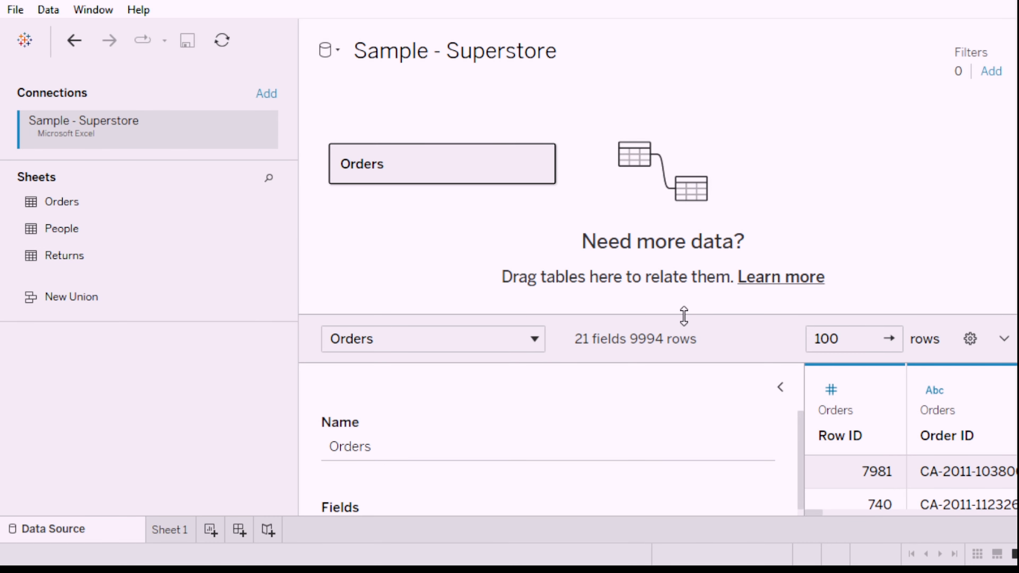
# - Examine the Orders field list and row preview, resizing the preview area to compare it with the table canvas
pyautogui.moveTo(684, 315); pyautogui.dragTo(694, 113)
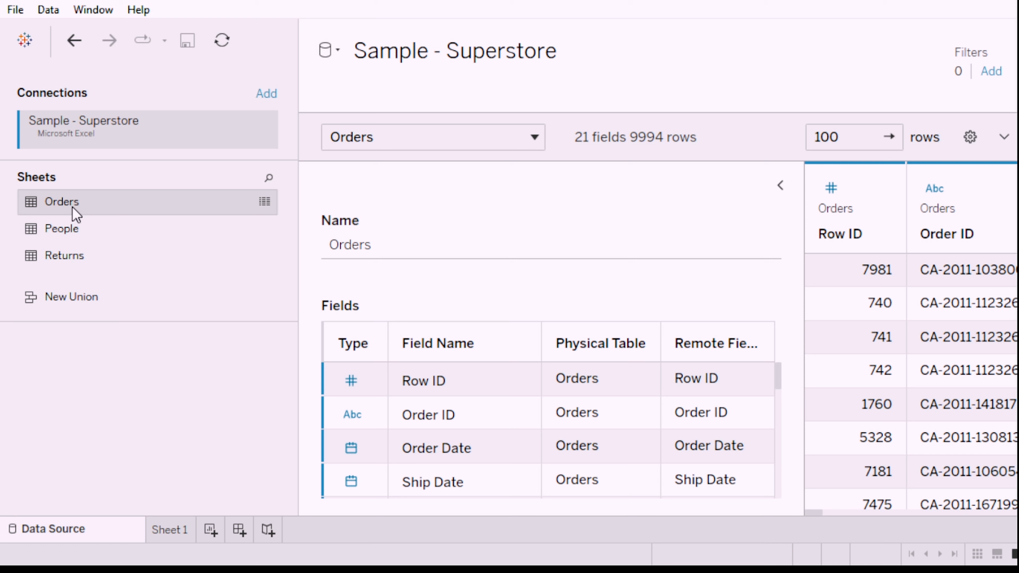
pyautogui.moveTo(72, 216); pyautogui.dragTo(30, 199)
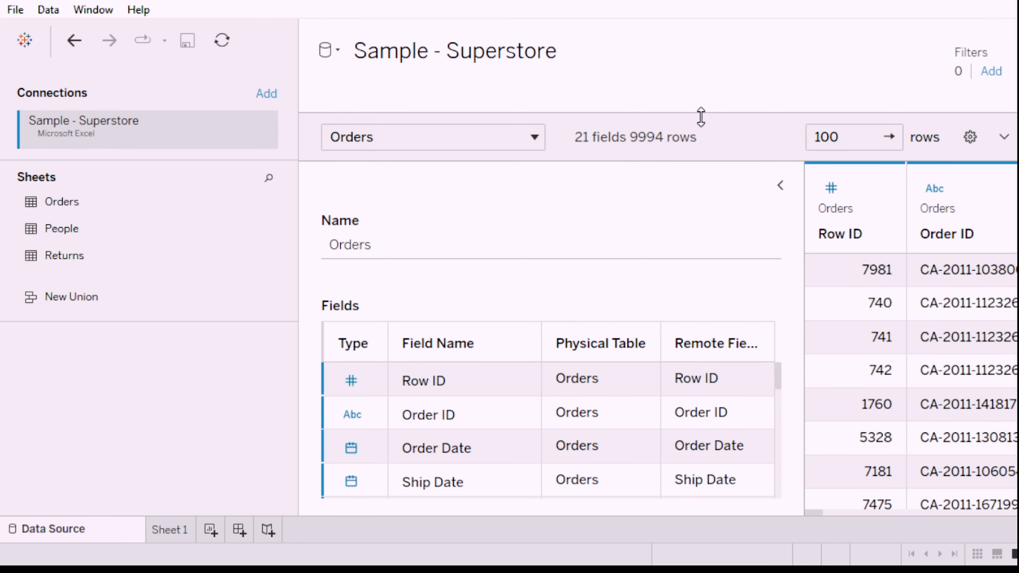
pyautogui.moveTo(701, 115); pyautogui.dragTo(710, 355)
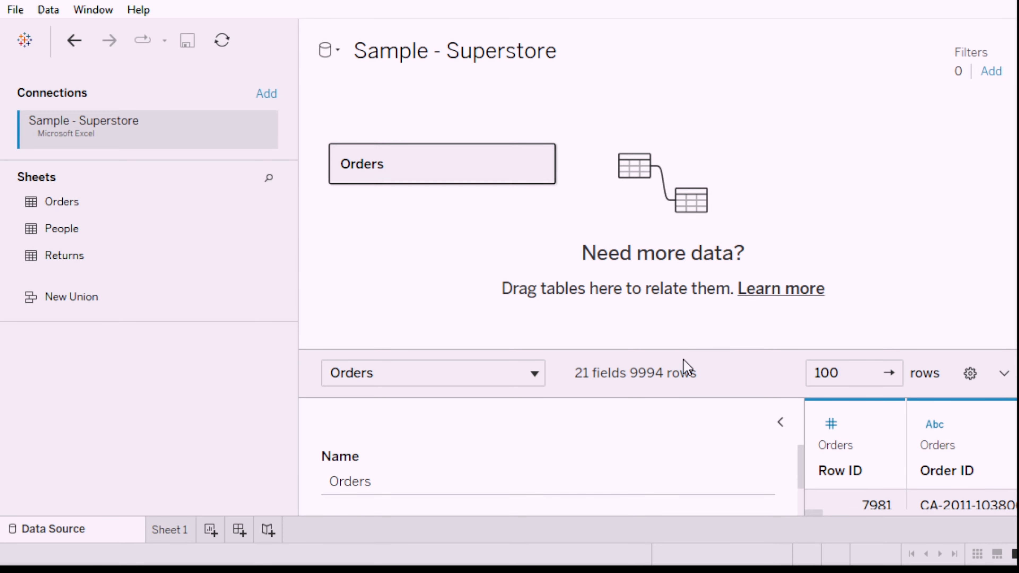
pyautogui.moveTo(687, 349); pyautogui.dragTo(672, 321)
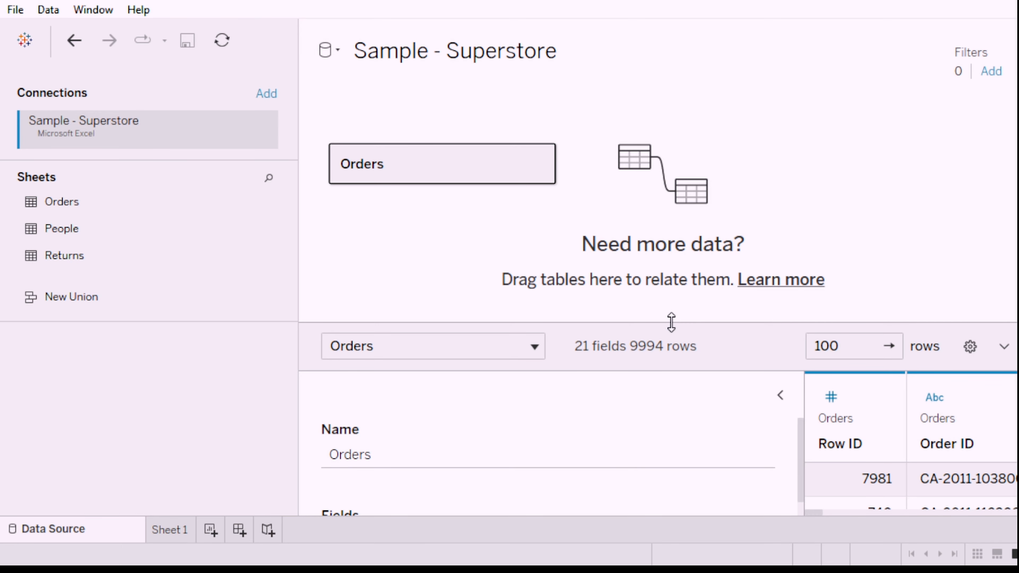
pyautogui.moveTo(672, 321); pyautogui.dragTo(701, 271)
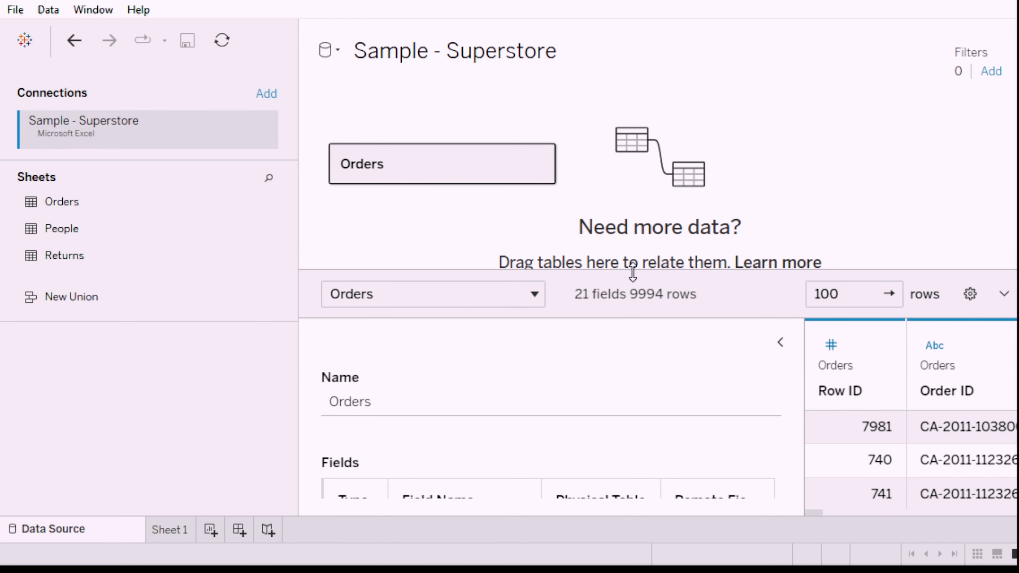
pyautogui.moveTo(633, 273); pyautogui.dragTo(632, 113)
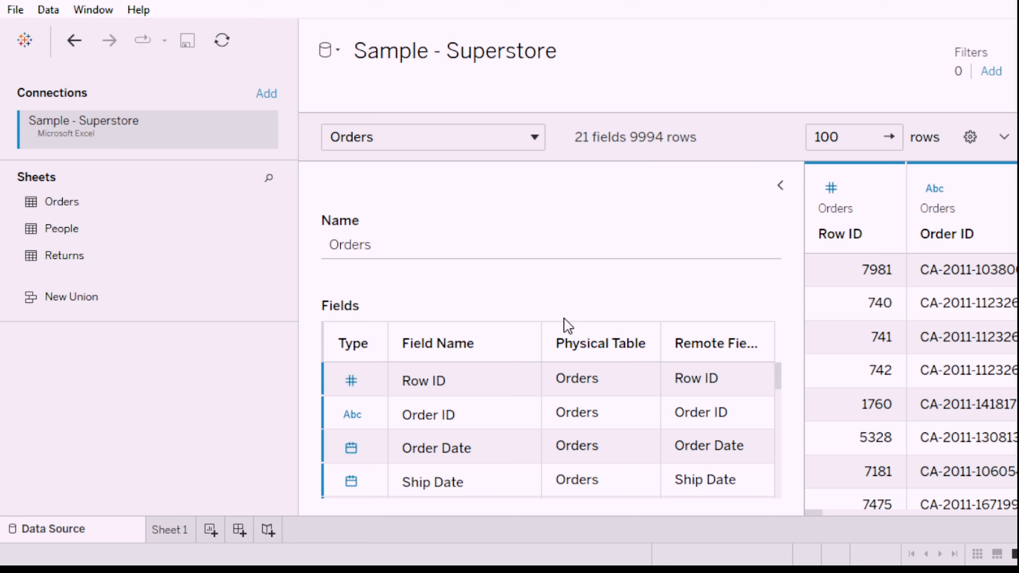
pyautogui.scroll(-3, 471, 468)
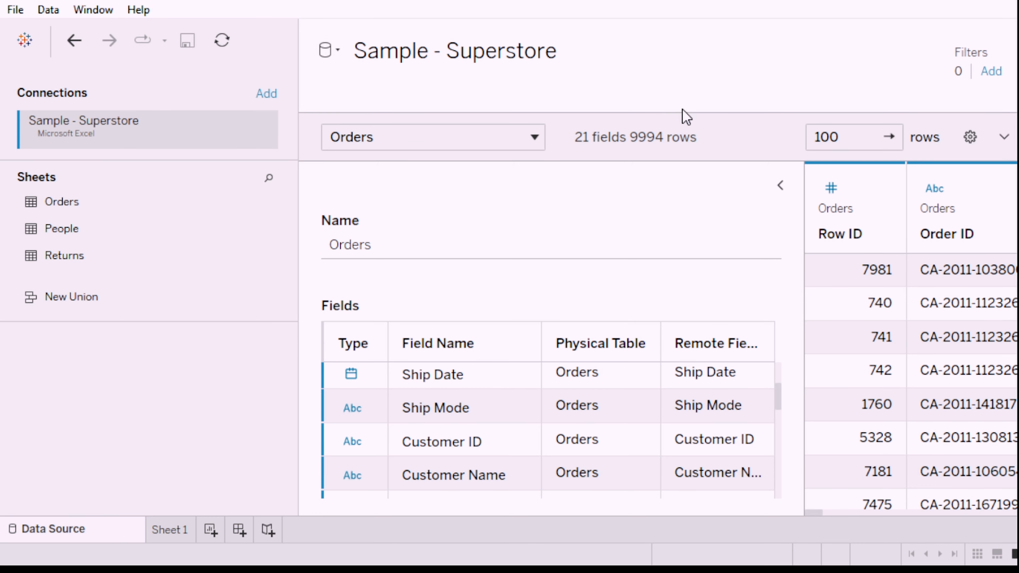
pyautogui.moveTo(678, 114); pyautogui.dragTo(642, 341)
pyautogui.moveTo(70, 209); pyautogui.dragTo(27, 209)
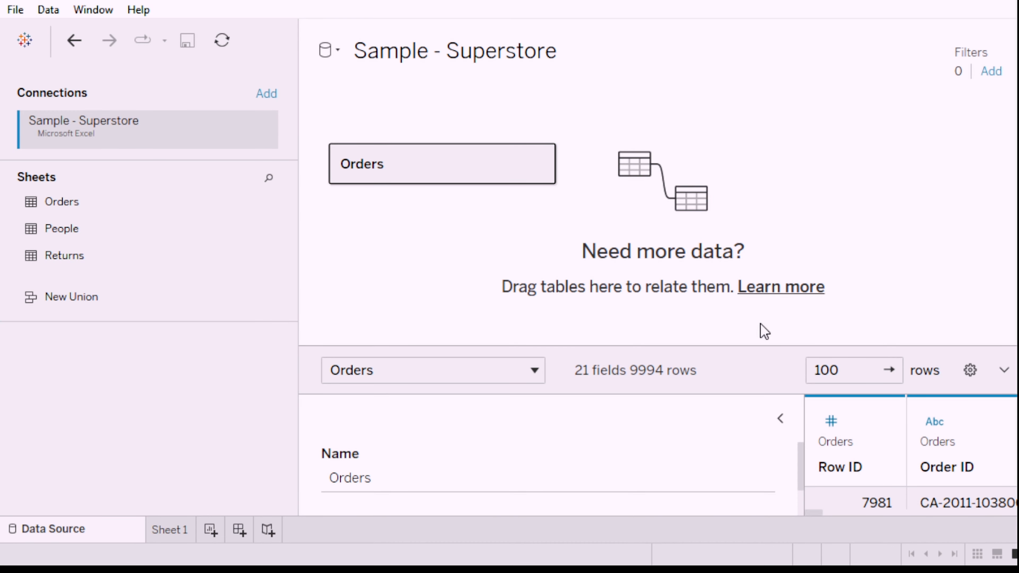
pyautogui.moveTo(715, 350); pyautogui.dragTo(726, 134)
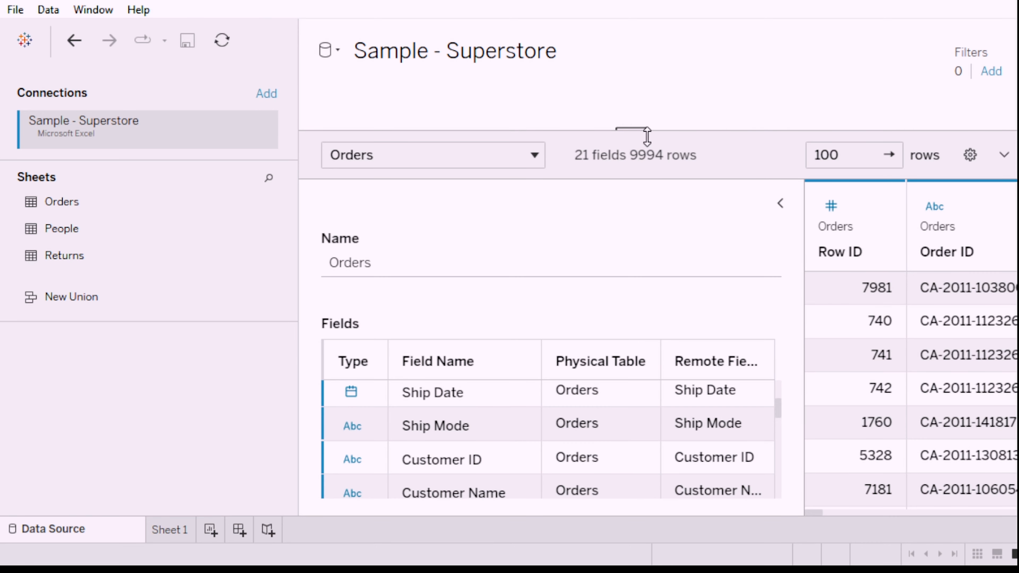
pyautogui.moveTo(653, 131); pyautogui.dragTo(654, 276)
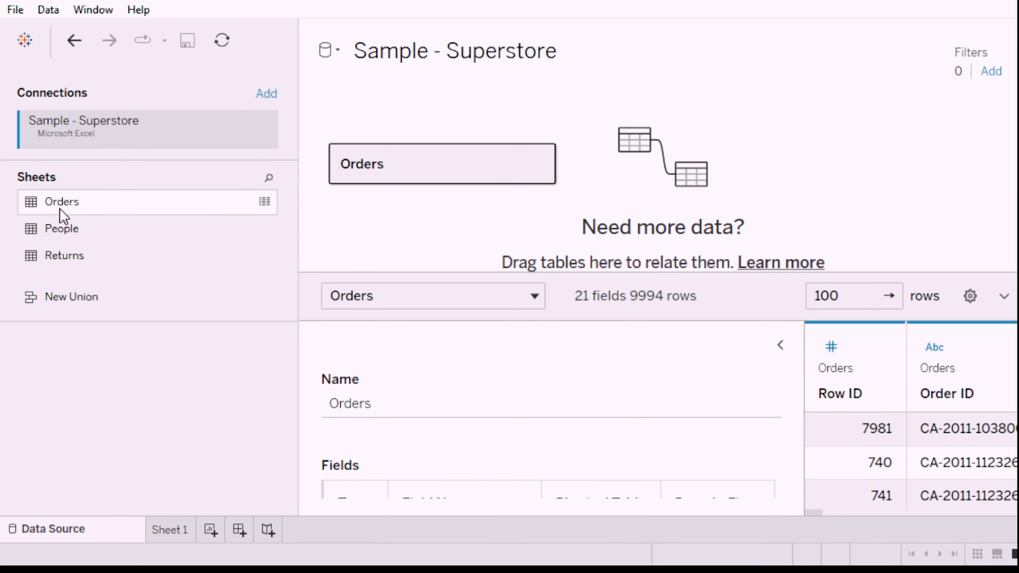
pyautogui.moveTo(61, 217); pyautogui.dragTo(28, 200)
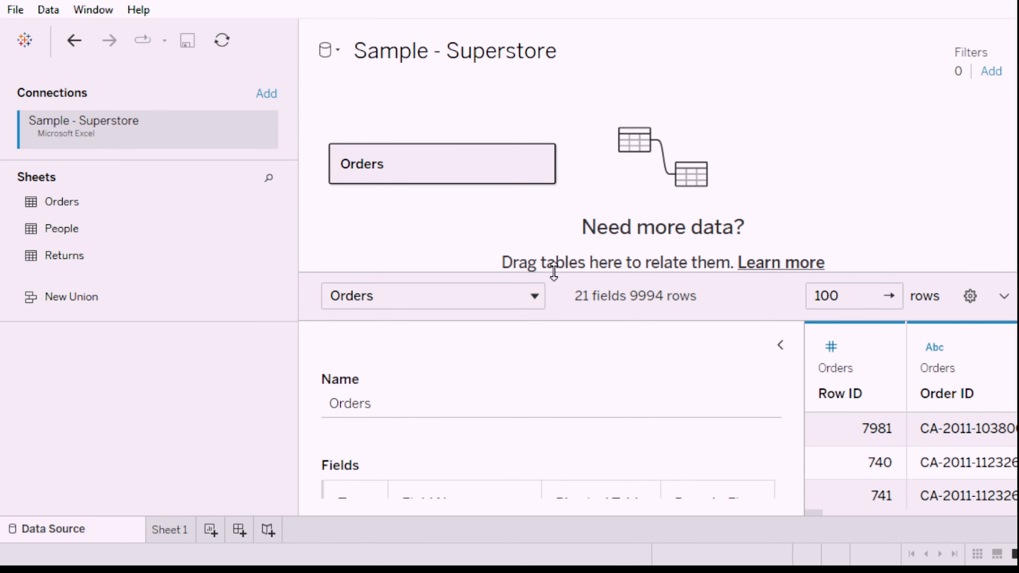
# - Enlarge the Orders preview area, then collapse and reopen its Table Details
pyautogui.moveTo(561, 276); pyautogui.dragTo(566, 143)
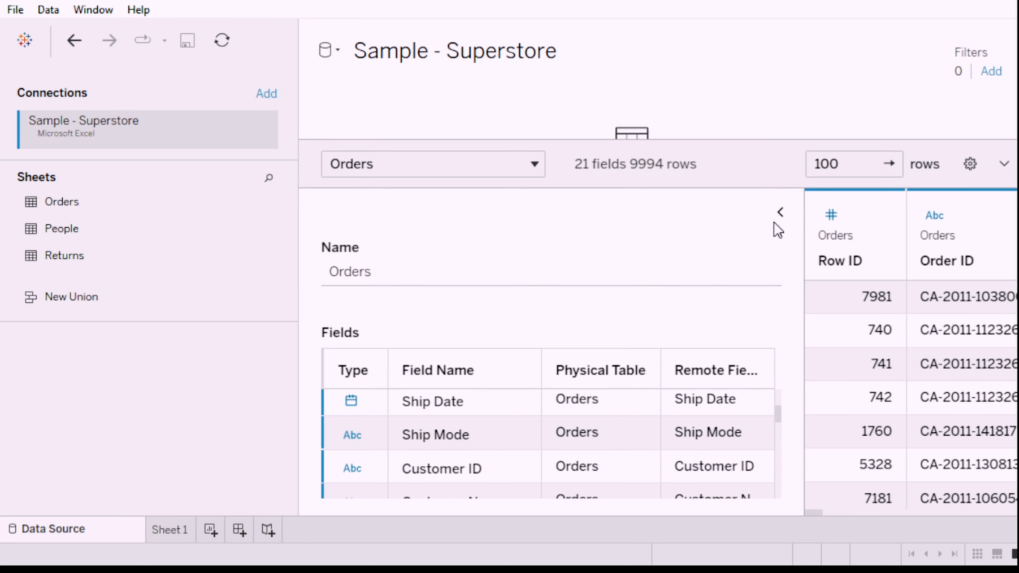
pyautogui.click(782, 213)
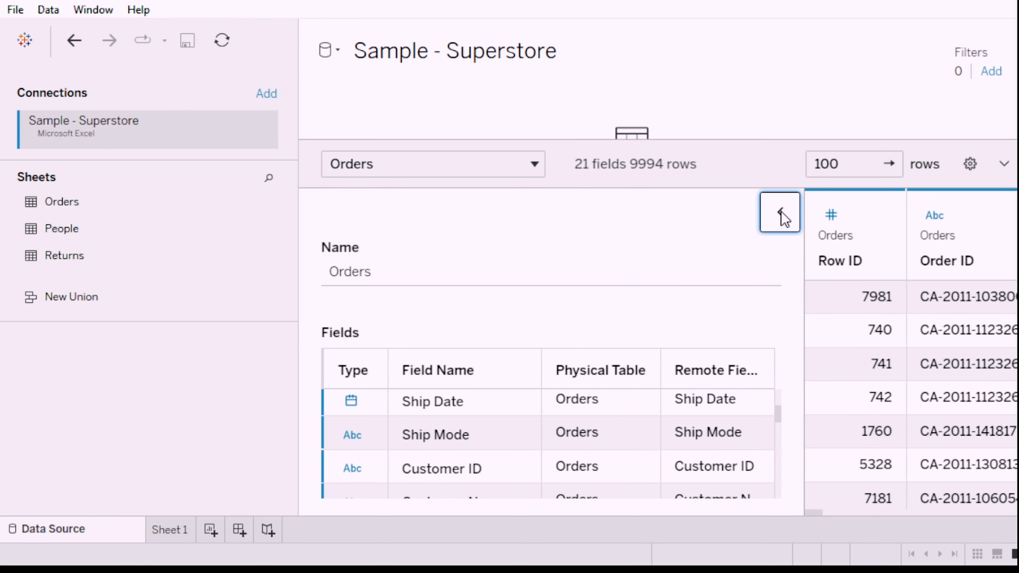
pyautogui.click(330, 213)
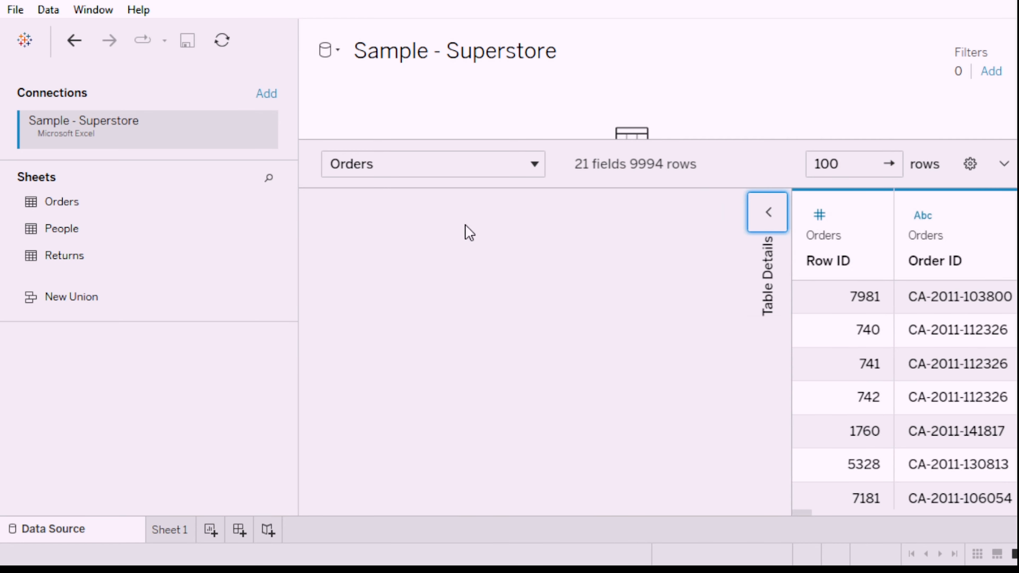
# - Compare the Orders field list in Table Details with the row preview, checking the field types down to Country and City
pyautogui.click(777, 215)
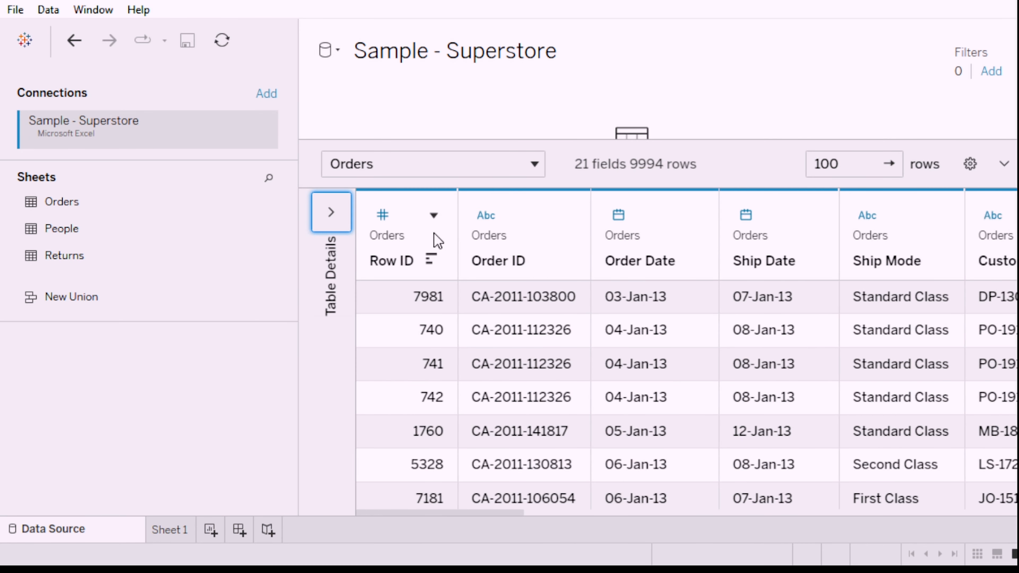
pyautogui.click(331, 215)
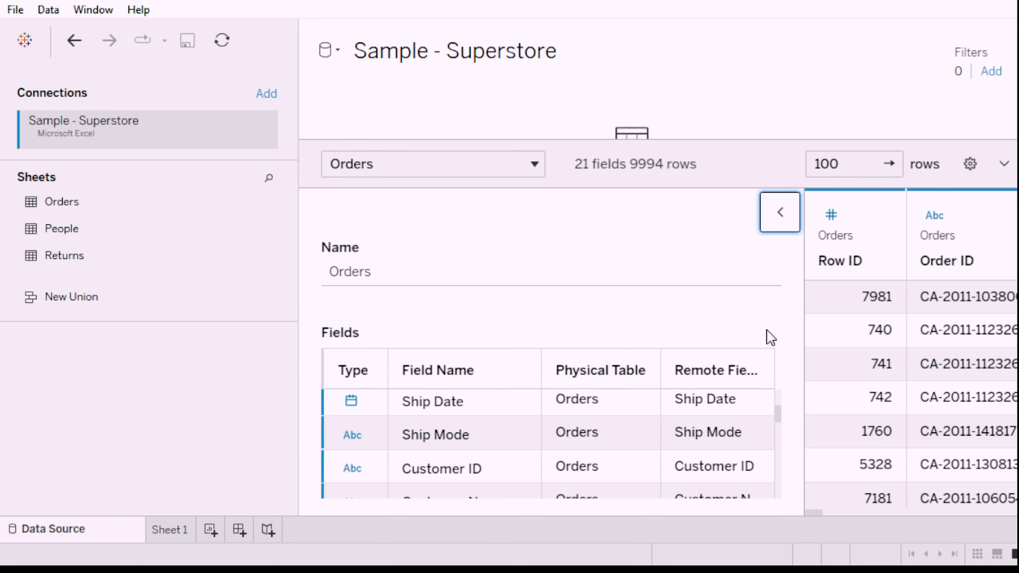
pyautogui.click(788, 222)
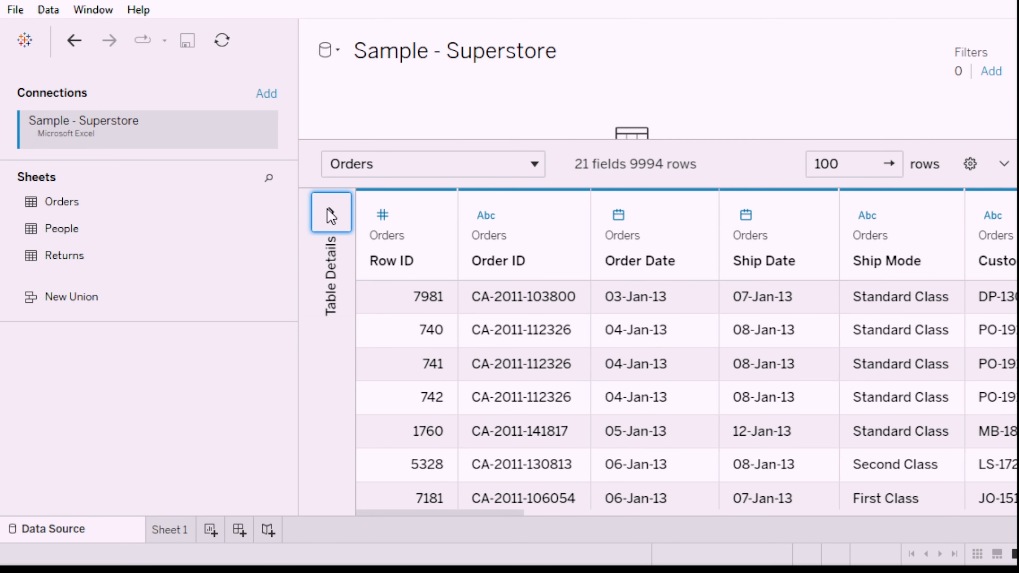
pyautogui.click(331, 216)
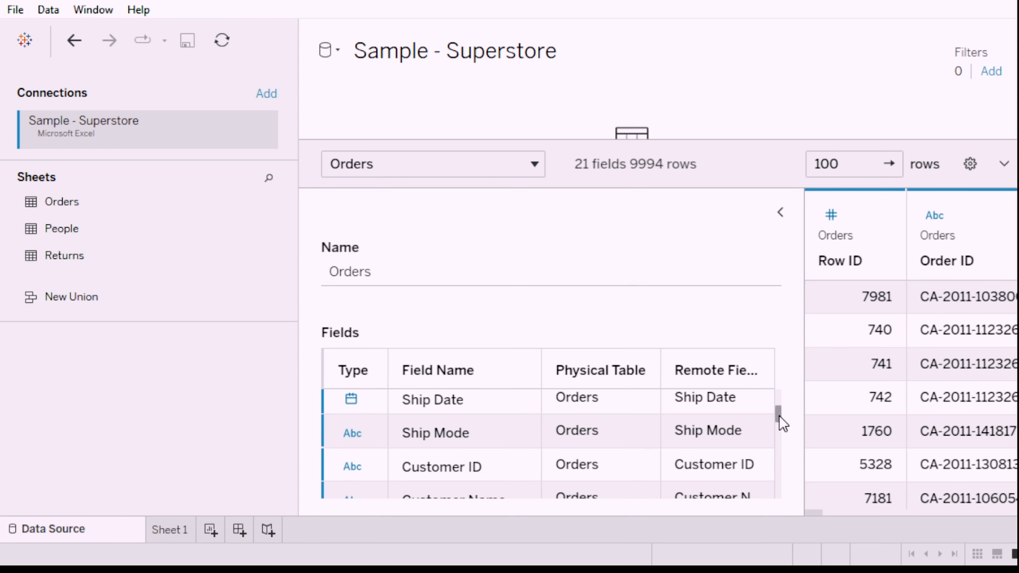
pyautogui.moveTo(783, 420); pyautogui.dragTo(780, 438)
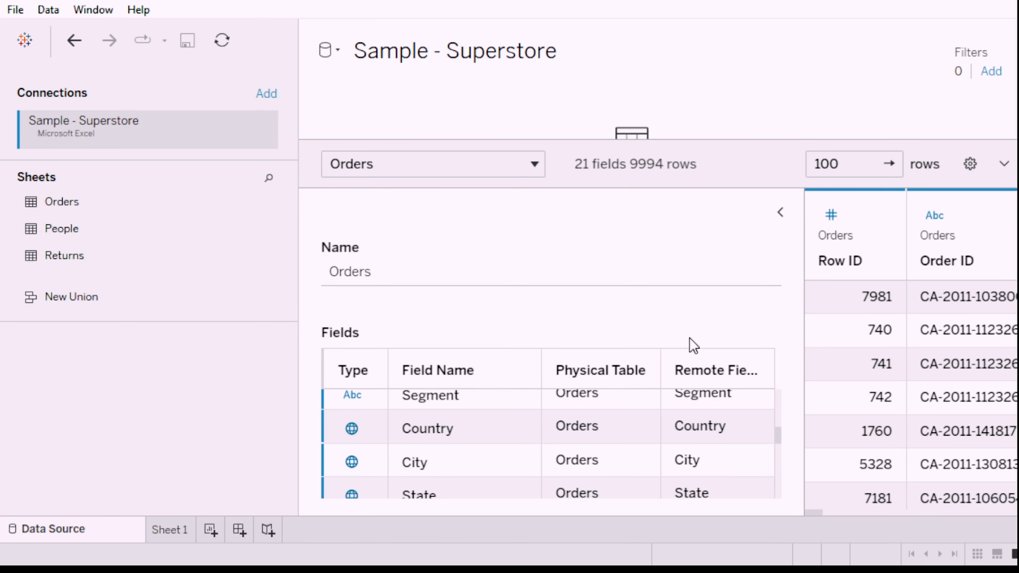
pyautogui.click(781, 213)
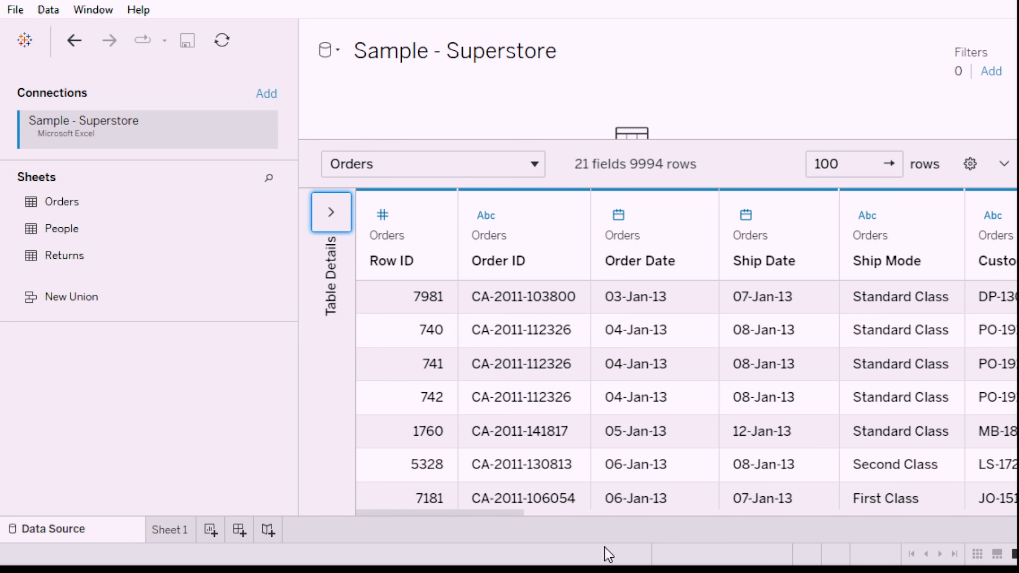
# - Examine the Orders preview columns from Row ID through Profit, including the geographic fields and numeric measures
pyautogui.moveTo(473, 515); pyautogui.dragTo(452, 507)
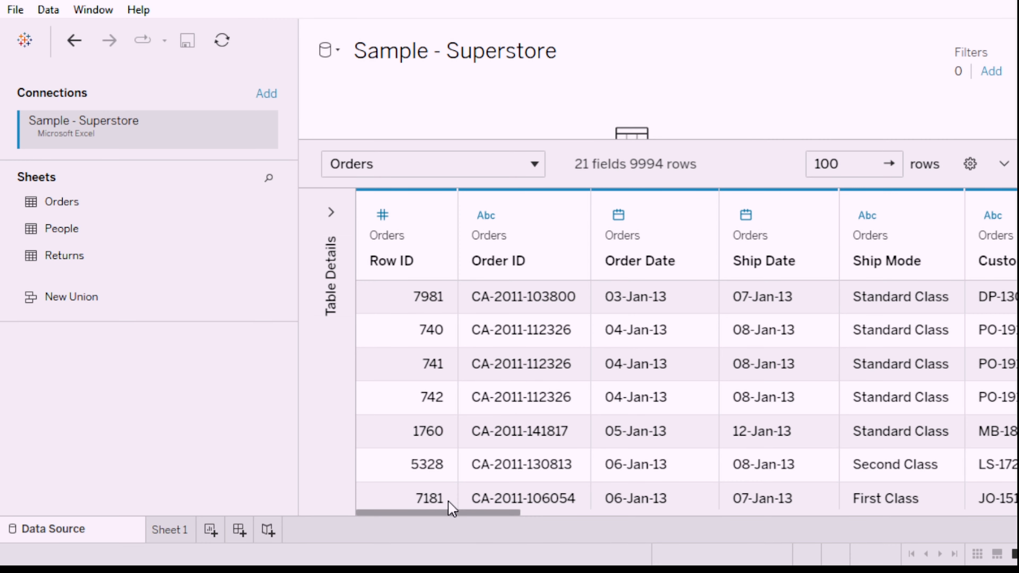
pyautogui.moveTo(452, 507); pyautogui.dragTo(996, 560)
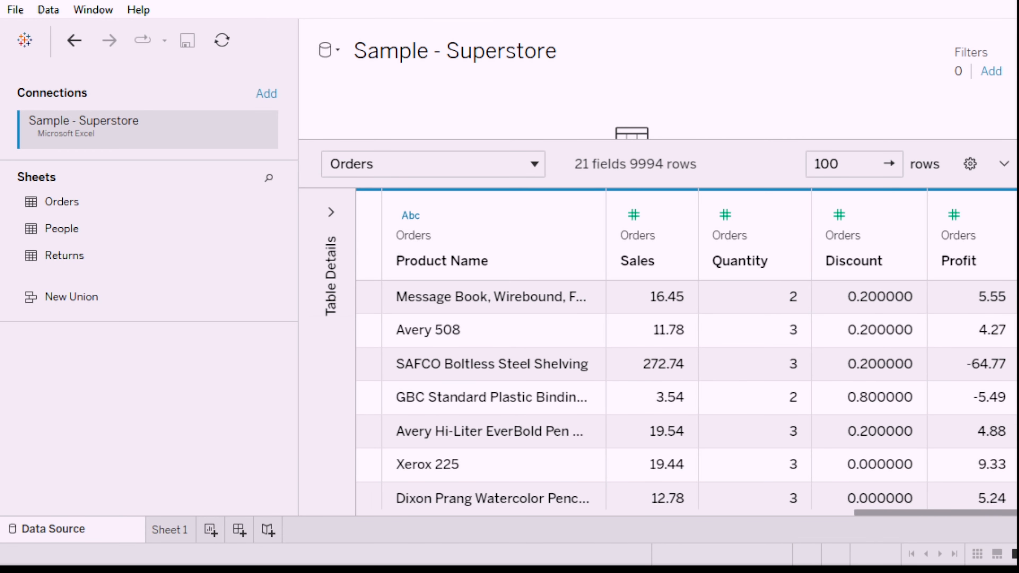
pyautogui.moveTo(935, 513); pyautogui.dragTo(725, 508)
pyautogui.moveTo(570, 489); pyautogui.dragTo(417, 498)
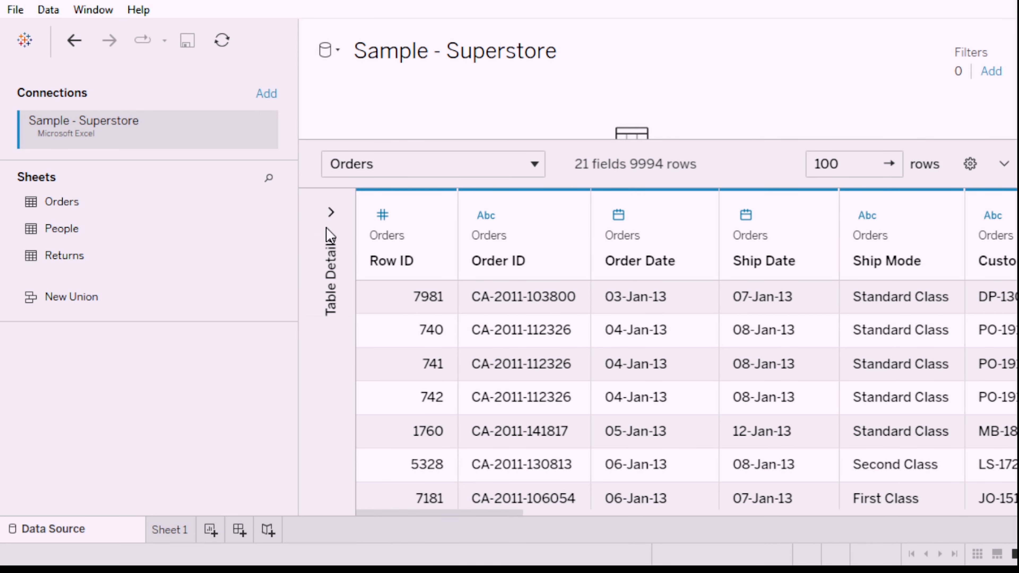
pyautogui.click(331, 212)
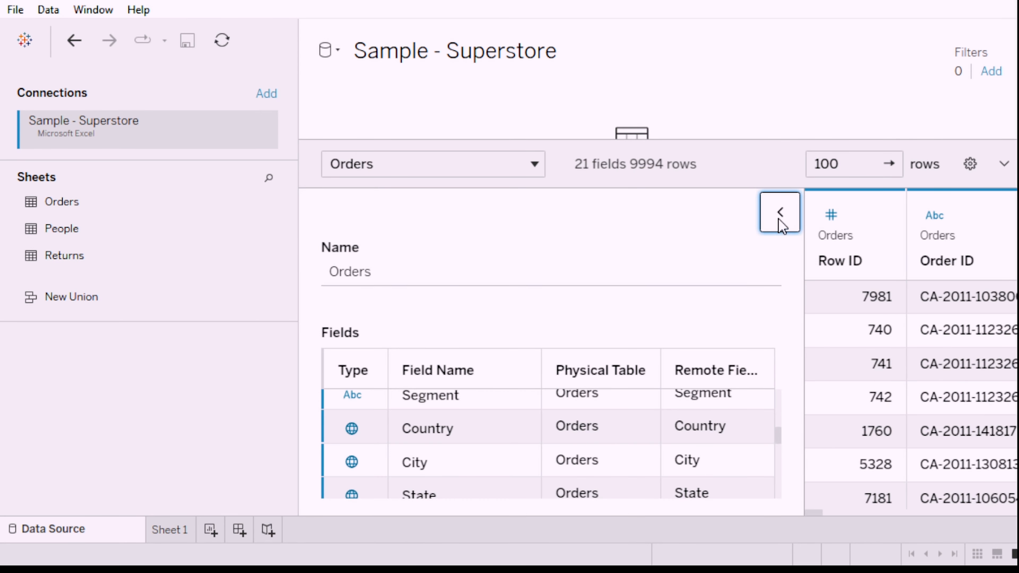
pyautogui.click(780, 225)
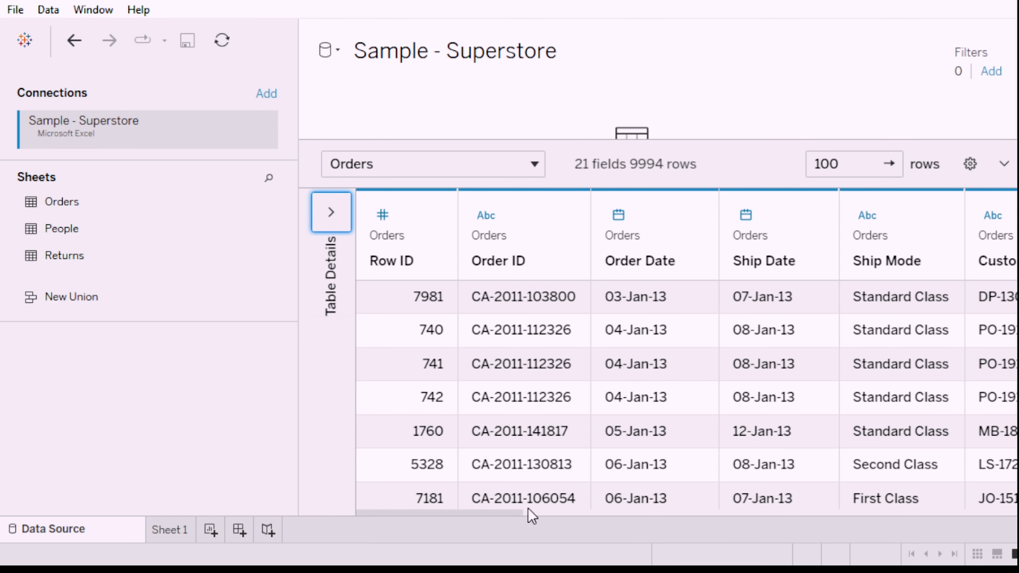
pyautogui.moveTo(517, 518); pyautogui.dragTo(743, 556)
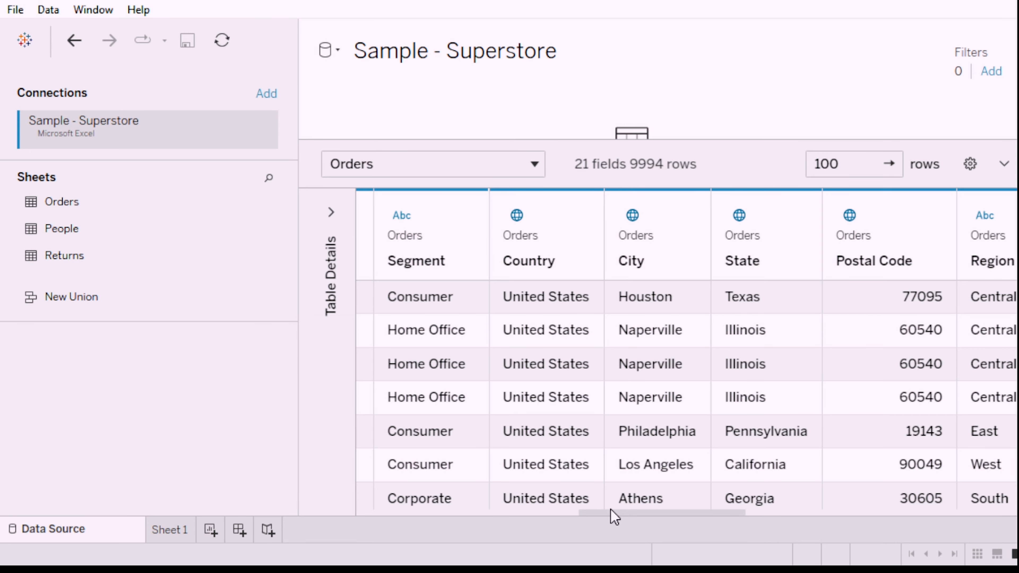
pyautogui.moveTo(611, 510); pyautogui.dragTo(911, 551)
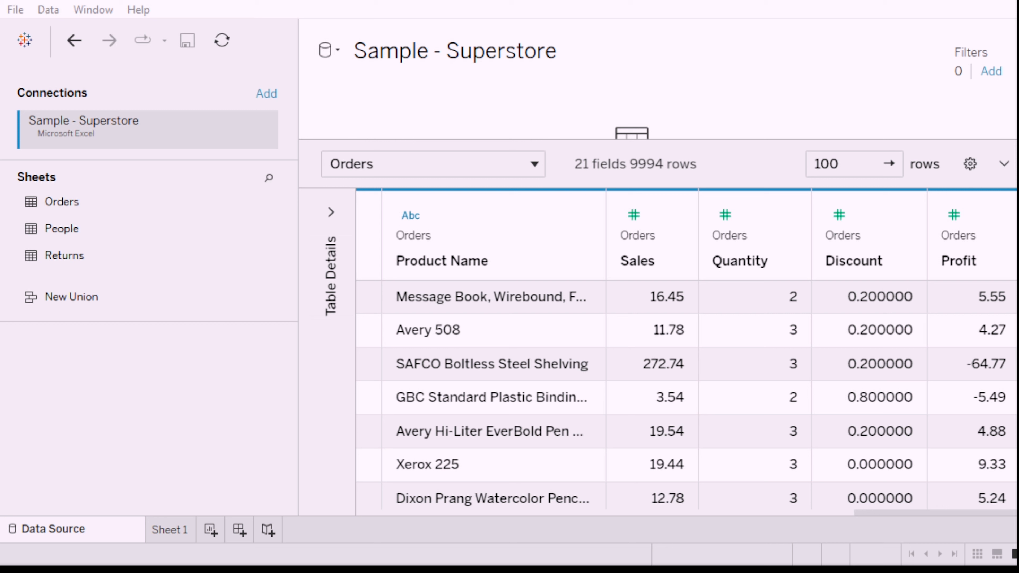
# - Open Sheet 1 and review the dimensions and measures available from the Orders table
pyautogui.click(175, 530)
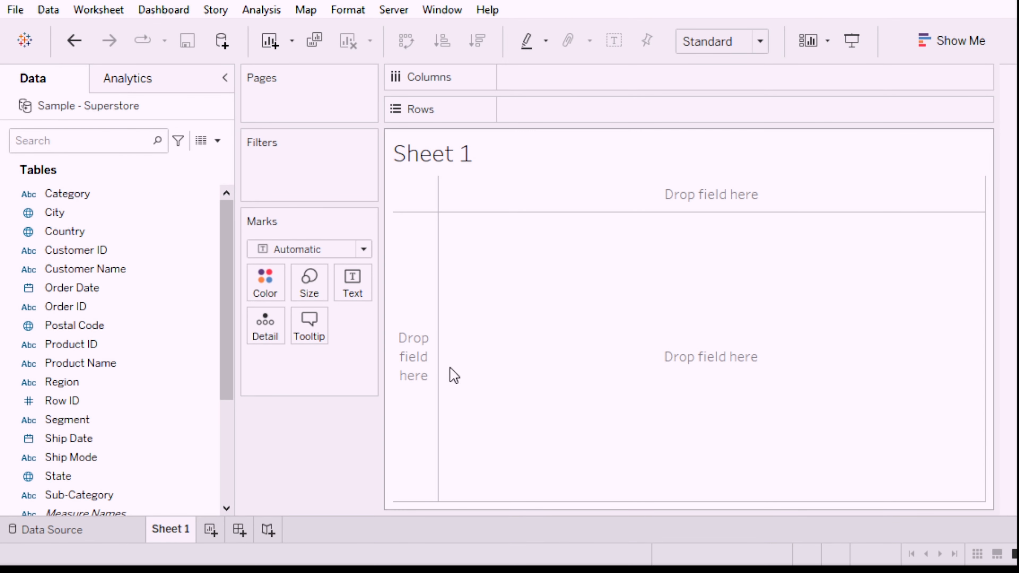
pyautogui.scroll(-3, 129, 234)
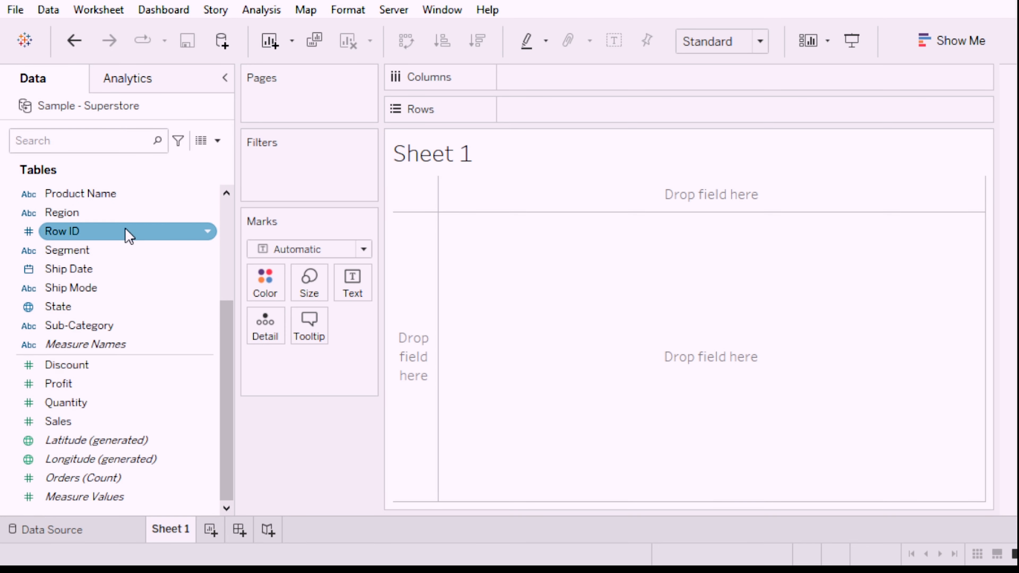
pyautogui.scroll(3, 122, 250)
pyautogui.scroll(-3, 119, 241)
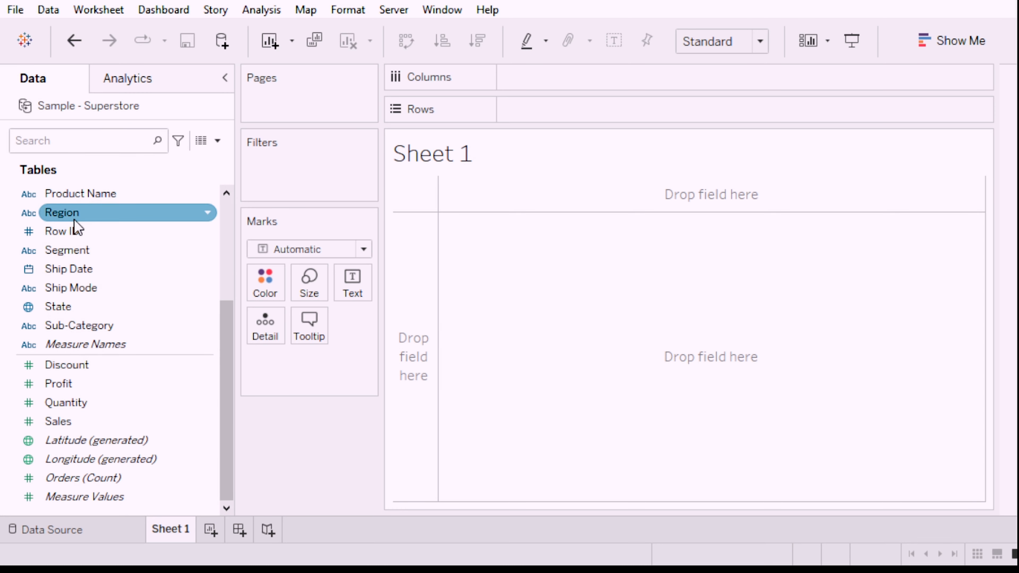
pyautogui.scroll(3, 80, 273)
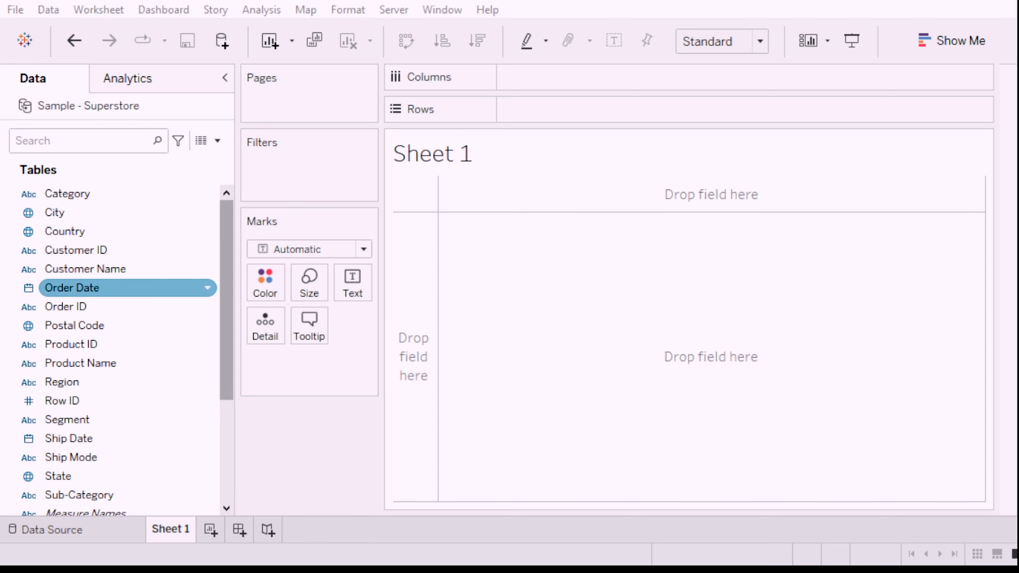
pyautogui.scroll(-3, 121, 287)
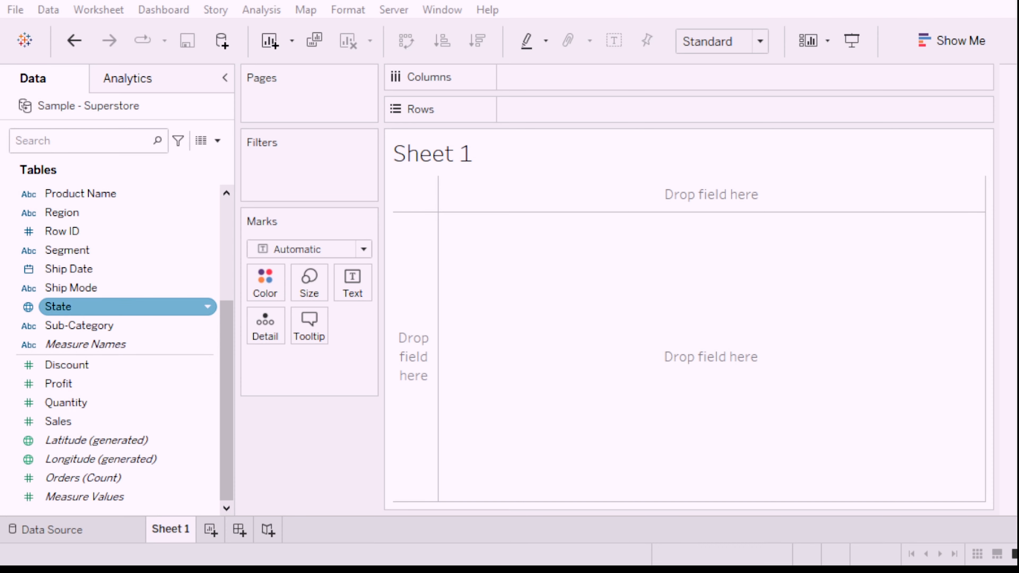
pyautogui.scroll(3, 121, 306)
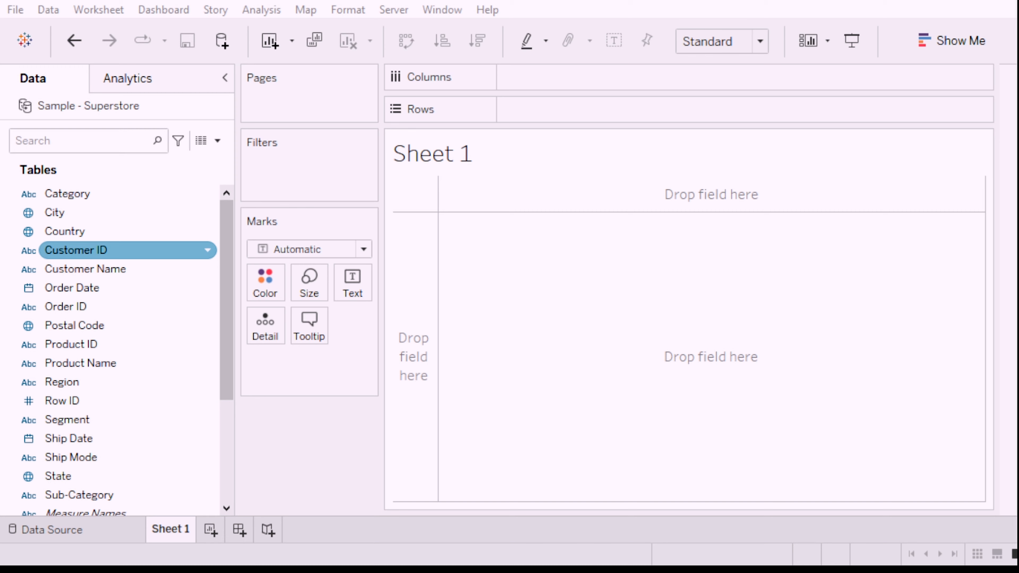
pyautogui.scroll(-3, 128, 307)
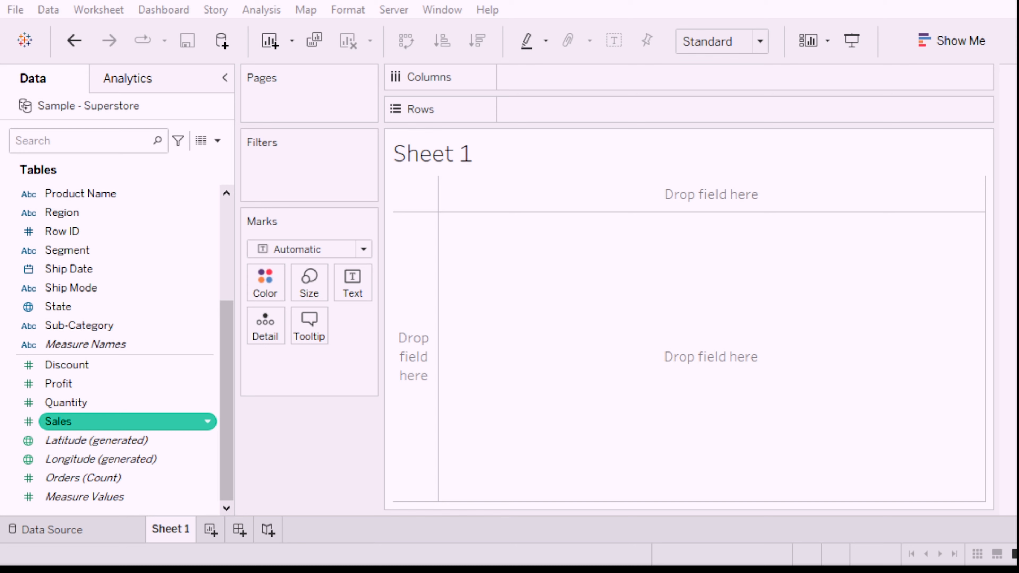
# - Examine the individual dimension fields from Category through Region and compare them with measures such as Discount and Sales
pyautogui.press('Up')
pyautogui.press('Up')
pyautogui.press('Up')
pyautogui.press('Up')
pyautogui.press('Up')
pyautogui.press('Up')
pyautogui.press('Up')
pyautogui.press('Up')
pyautogui.press('Up')
pyautogui.press('Up')
pyautogui.press('Up')
pyautogui.press('Up')
pyautogui.press('Up')
pyautogui.press('Up')
pyautogui.press('Up')
pyautogui.press('Up')
pyautogui.press('Up')
pyautogui.press('Up')
pyautogui.press('Up')
pyautogui.press('Up')
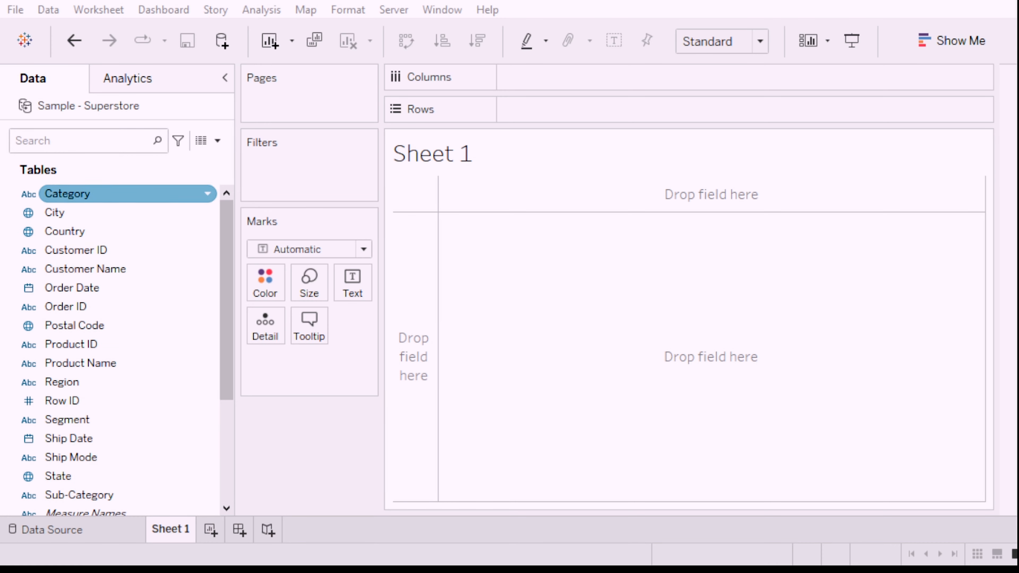
pyautogui.press('Down')
pyautogui.press('Down')
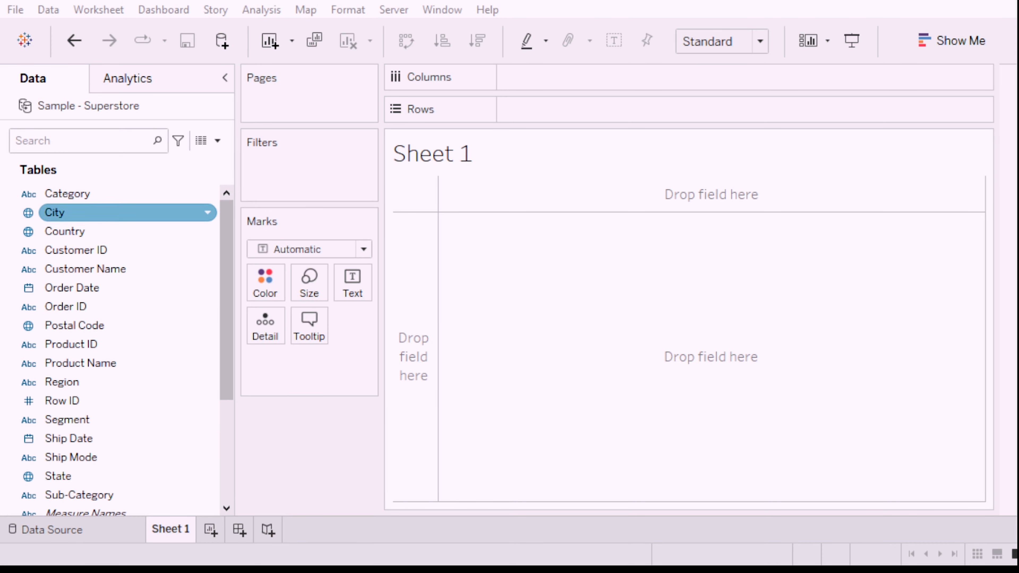
pyautogui.press('Down')
pyautogui.press('Down')
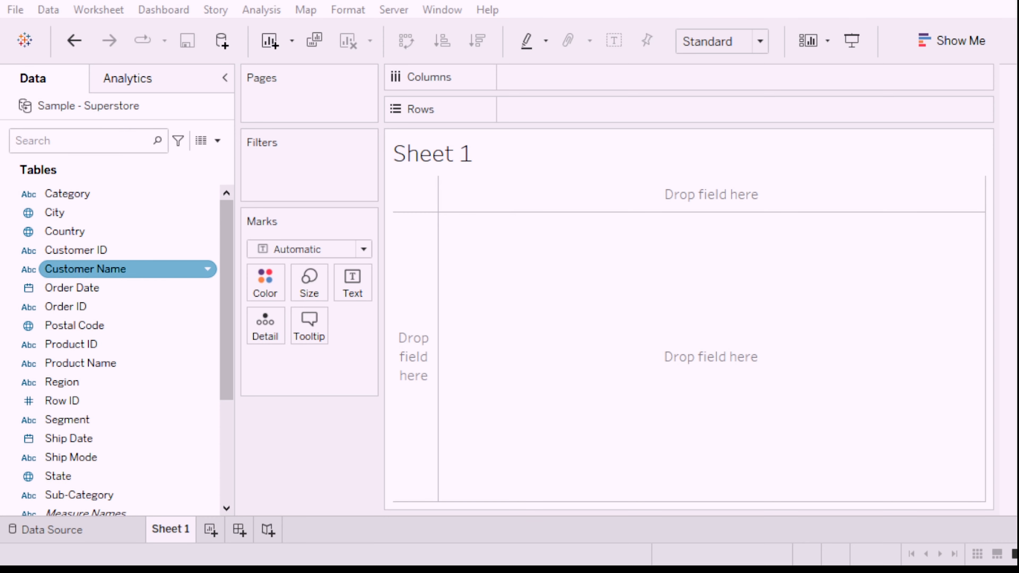
pyautogui.press('Down')
pyautogui.press('Down')
pyautogui.press('Down')
pyautogui.press('Down')
pyautogui.press('Down')
pyautogui.press('Down')
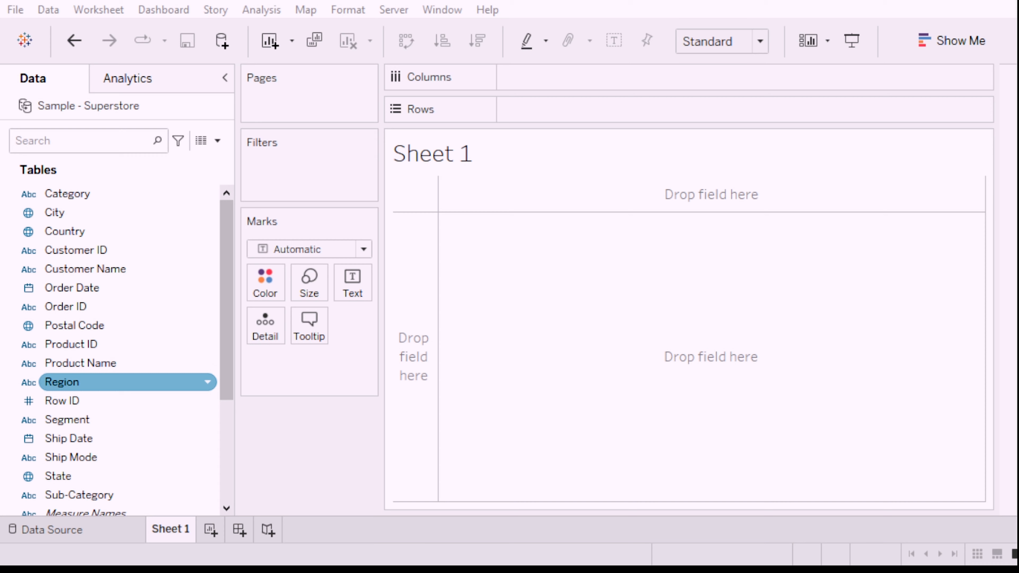
pyautogui.press('Up')
pyautogui.press('Up')
pyautogui.press('Up')
pyautogui.press('Up')
pyautogui.press('Up')
pyautogui.press('Down')
pyautogui.press('Down')
pyautogui.press('Down')
pyautogui.press('Down')
pyautogui.press('Down')
pyautogui.press('Down')
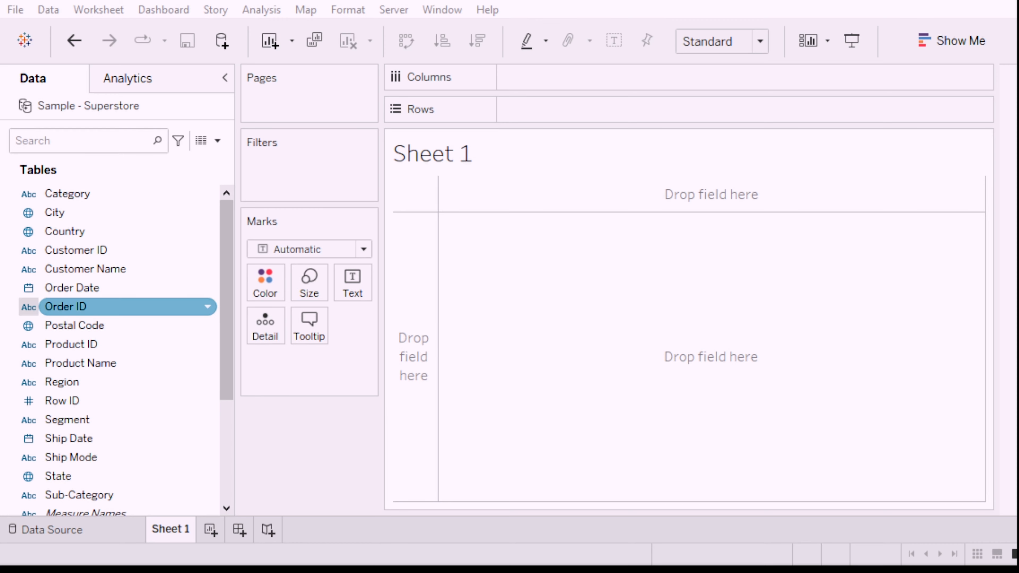
pyautogui.scroll(-3, 120, 281)
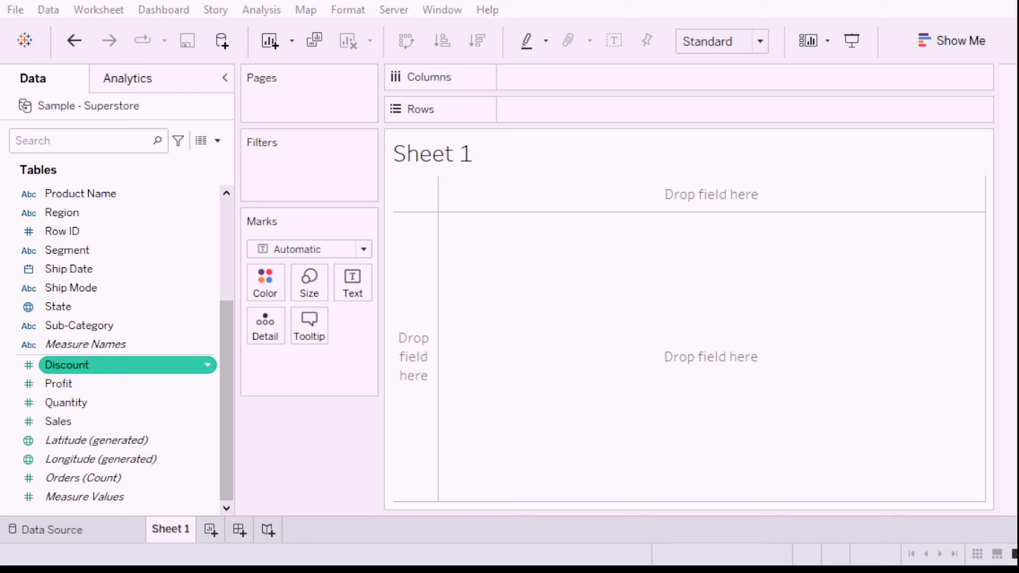
pyautogui.scroll(2, 128, 307)
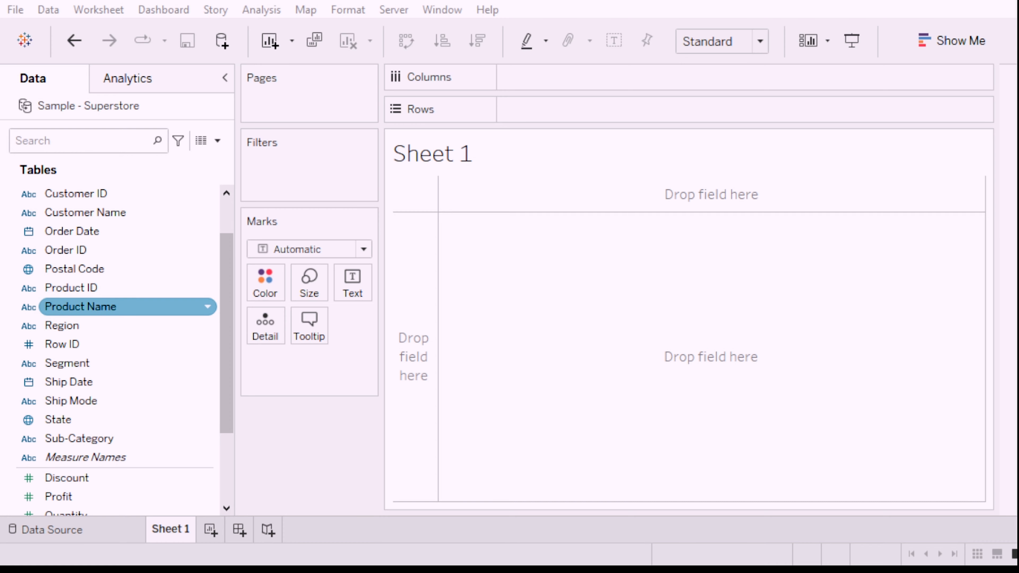
# - Try moving Row ID from the dimensions to the measures, and undo the move
pyautogui.scroll(-2, 120, 306)
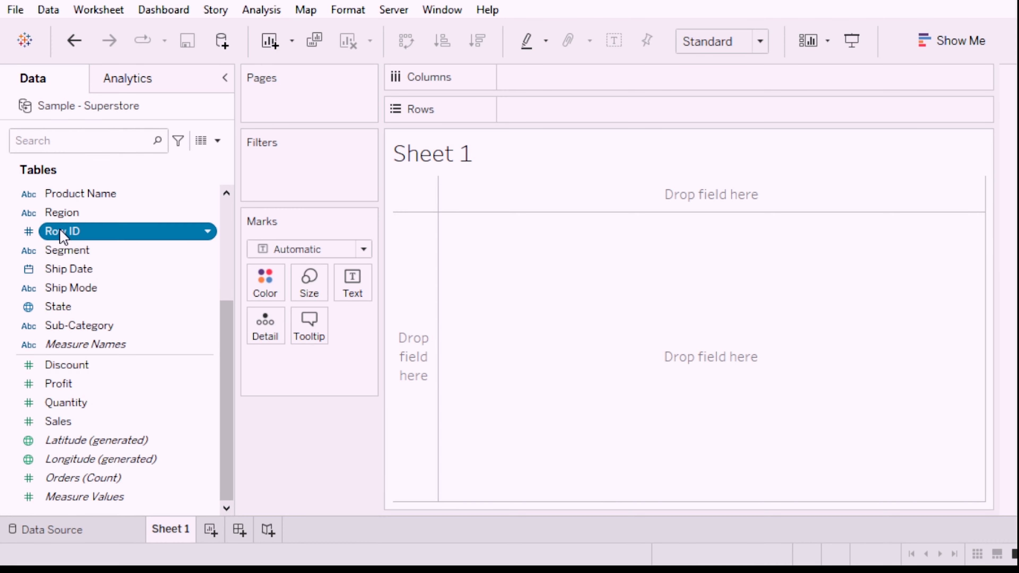
pyautogui.moveTo(61, 231); pyautogui.dragTo(52, 386)
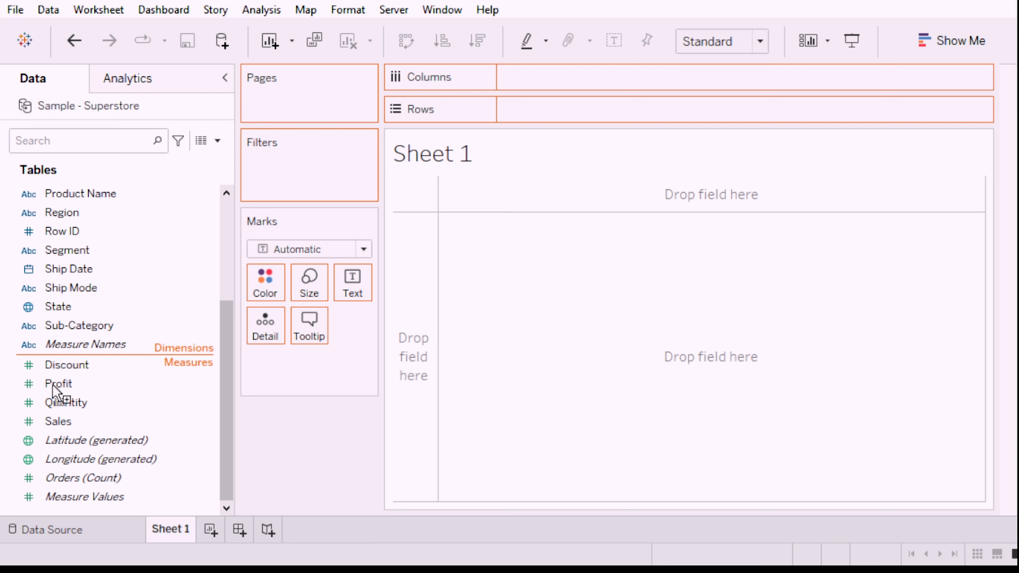
pyautogui.moveTo(52, 386)
pyautogui.mouseDown()
pyautogui.moveTo(85, 382)
pyautogui.moveTo(60, 383)
pyautogui.mouseUp()
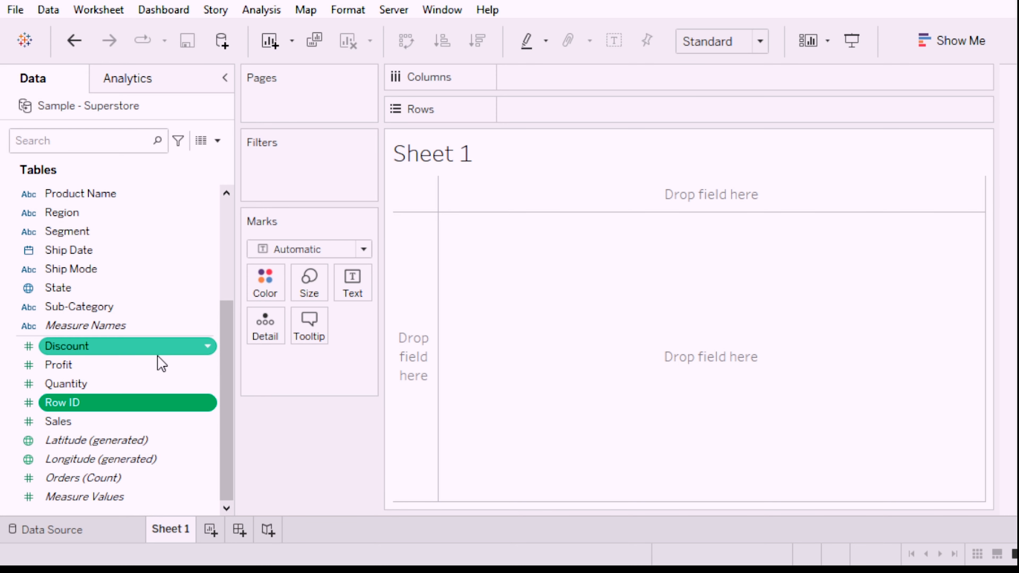
pyautogui.hotkey('ctrl', 'z')
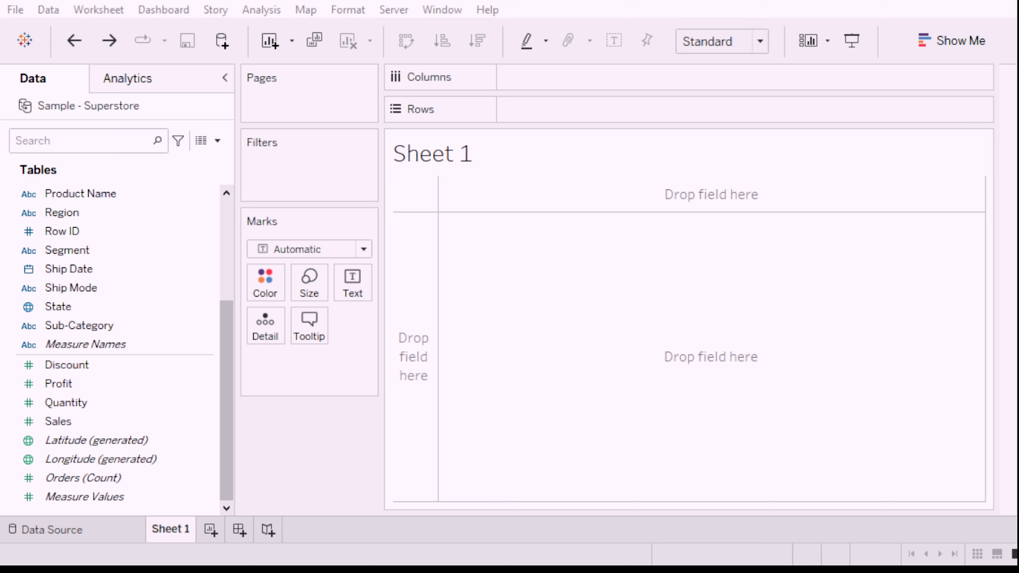
# - Place the Region dimension on the Columns shelf of Sheet 1
pyautogui.scroll(3, 128, 289)
pyautogui.scroll(-1, 128, 288)
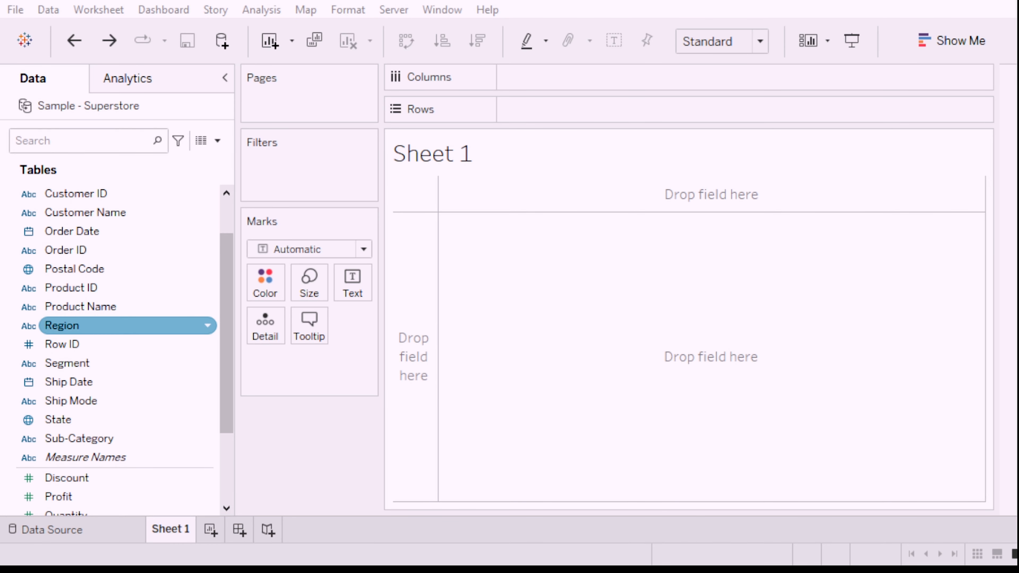
pyautogui.moveTo(55, 326)
pyautogui.mouseDown()
pyautogui.moveTo(405, 207)
pyautogui.moveTo(569, 79)
pyautogui.moveTo(568, 91)
pyautogui.moveTo(403, 215)
pyautogui.moveTo(462, 228)
pyautogui.mouseUp()
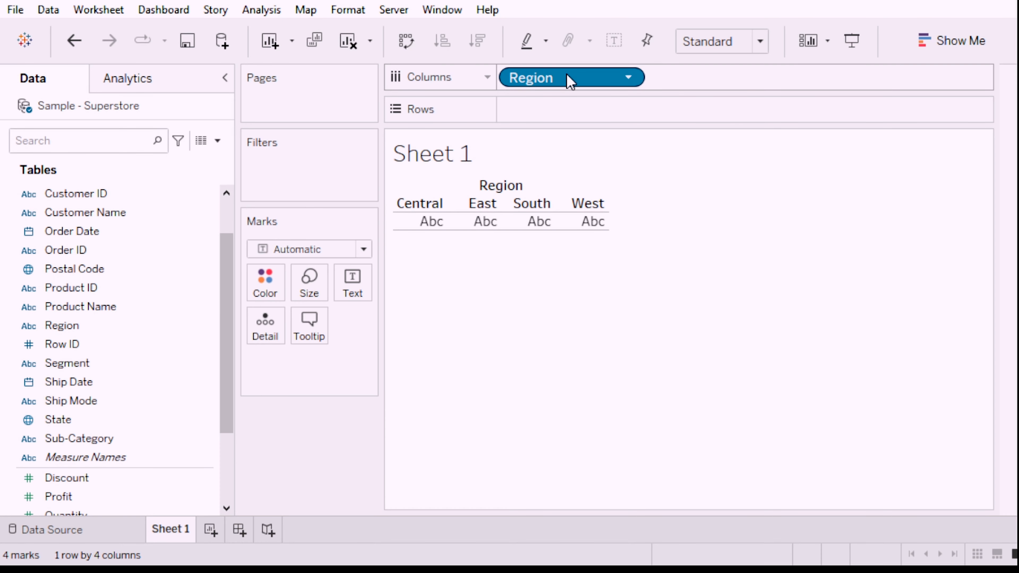
pyautogui.click(629, 77)
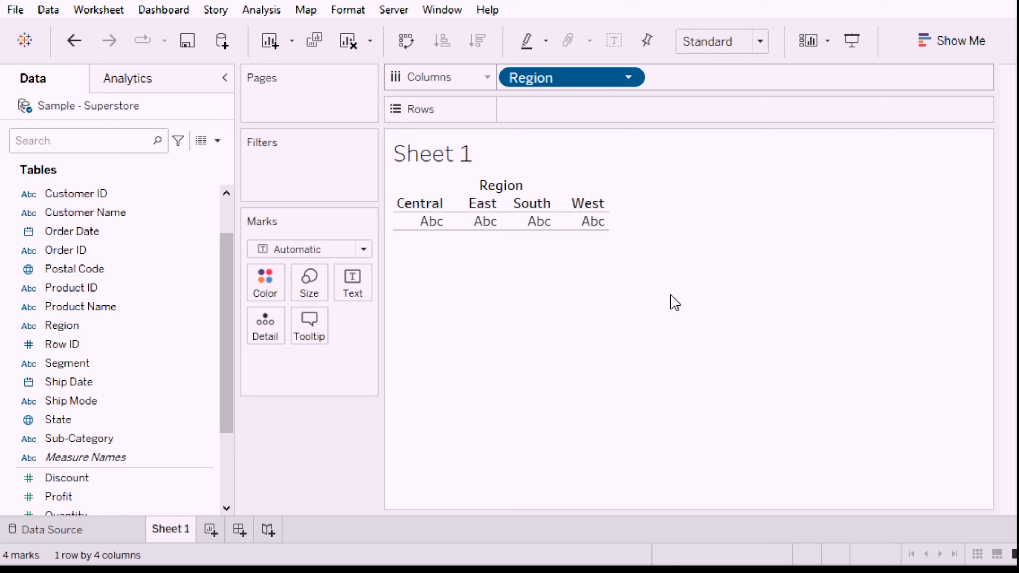
pyautogui.click(744, 223)
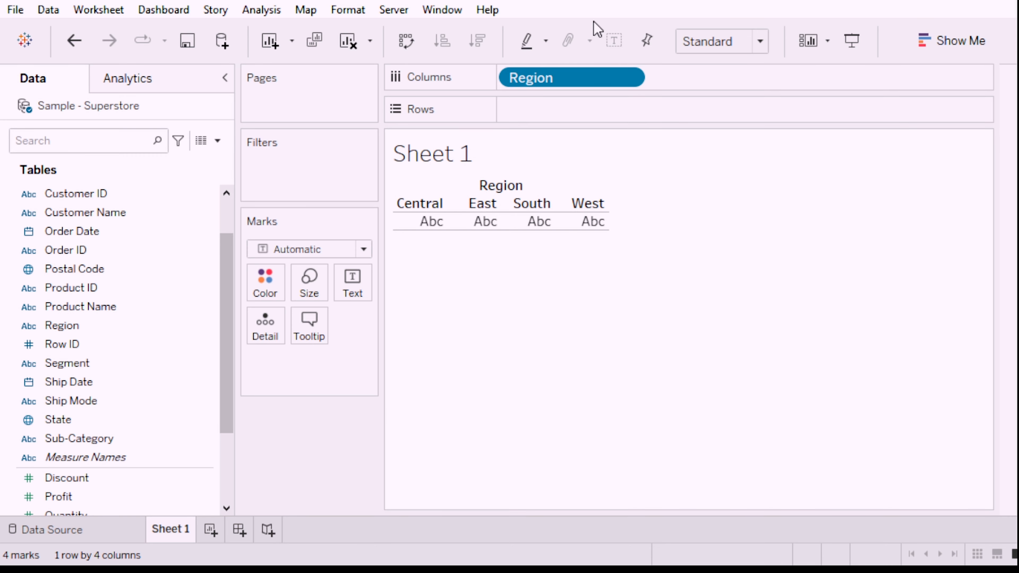
# - Remove Region from the Columns shelf and place it back there
pyautogui.click(630, 80)
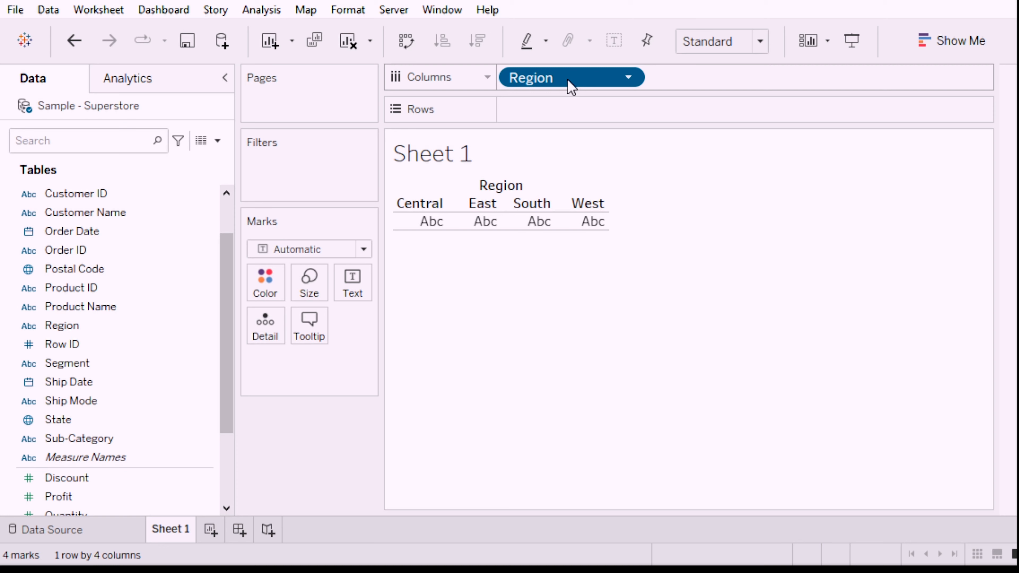
pyautogui.moveTo(568, 87); pyautogui.dragTo(321, 448)
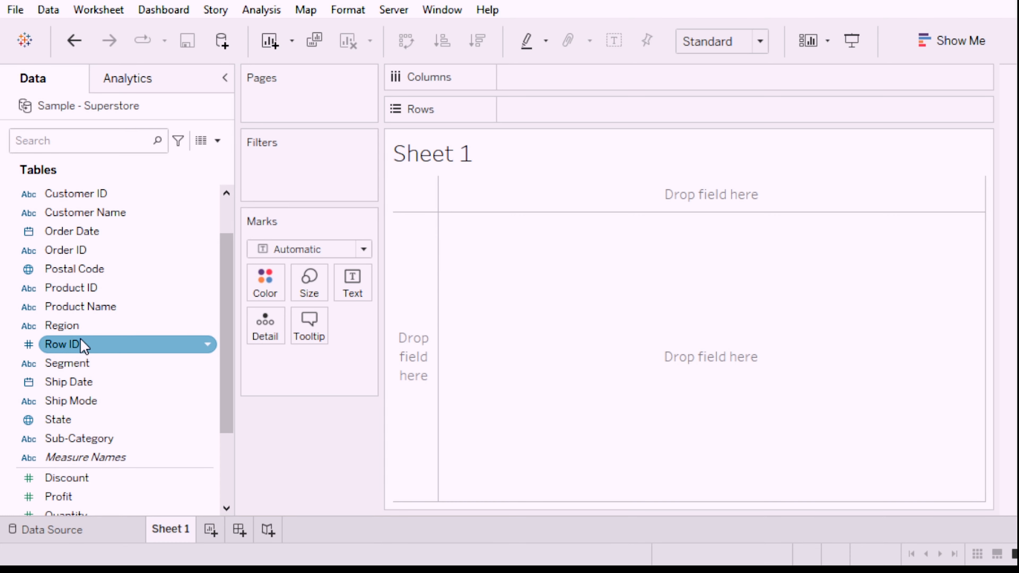
pyautogui.moveTo(80, 332); pyautogui.dragTo(553, 82)
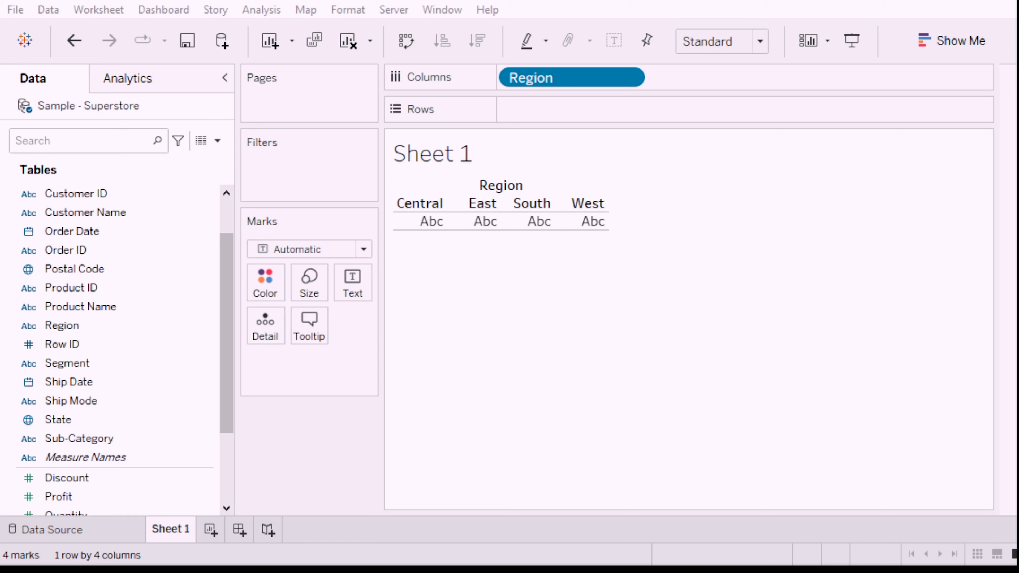
# - Add the Sales measure to the Rows shelf to chart summed sales by region
pyautogui.scroll(-2, 128, 383)
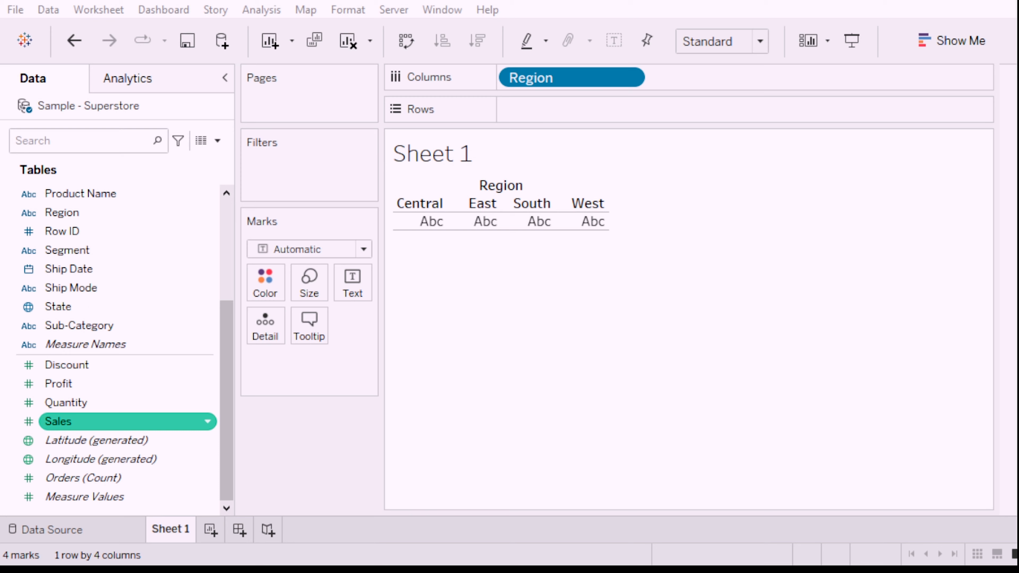
pyautogui.moveTo(76, 422); pyautogui.dragTo(536, 101)
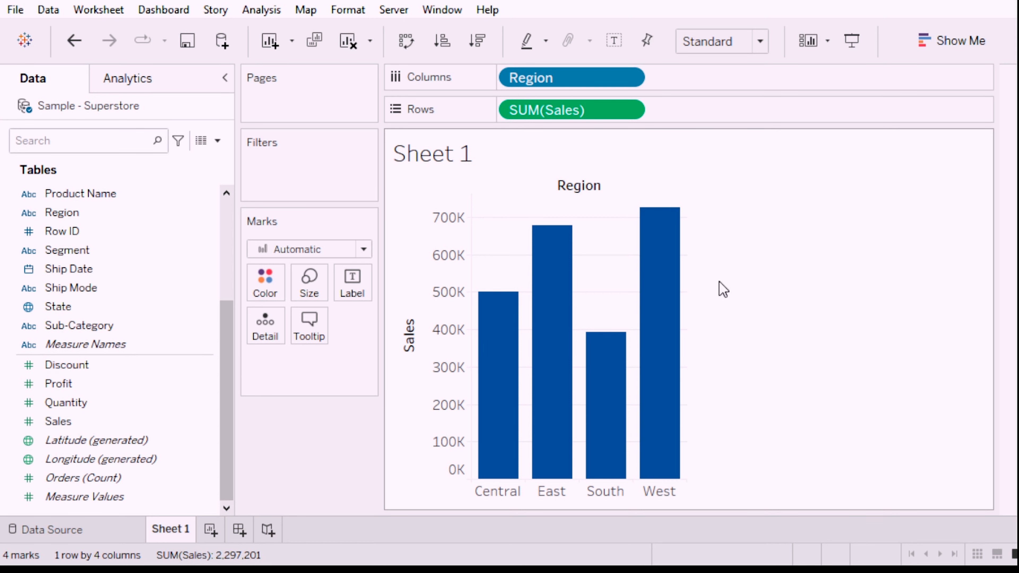
pyautogui.moveTo(651, 274)
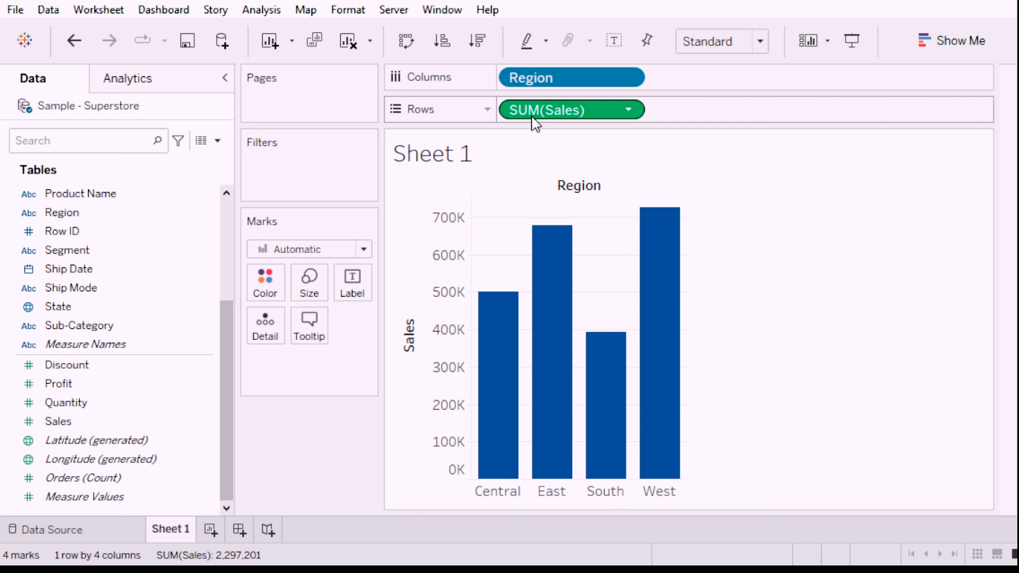
# - Try the Line mark type on the sales by region chart, and undo the change
pyautogui.moveTo(602, 361)
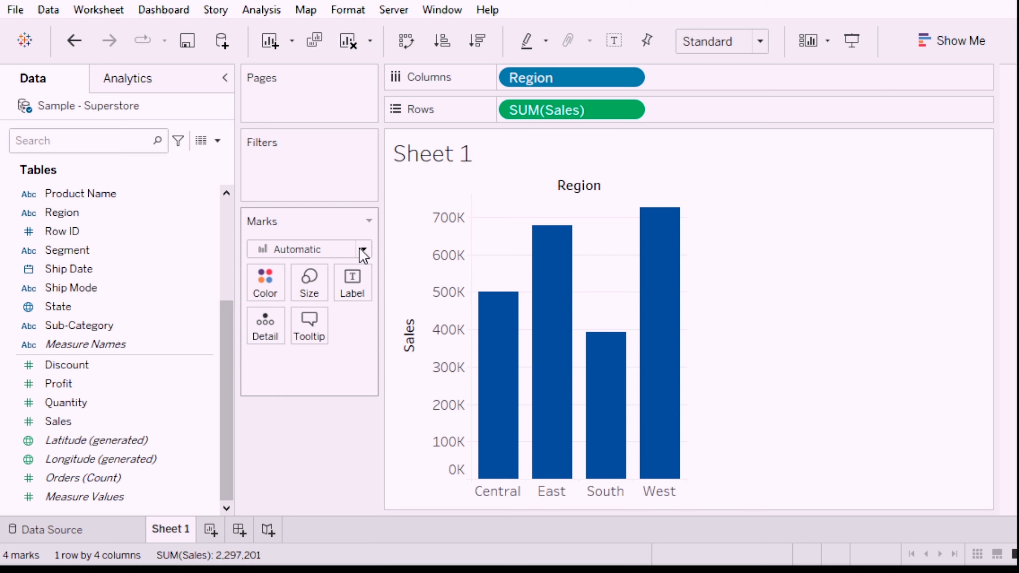
pyautogui.click(297, 309)
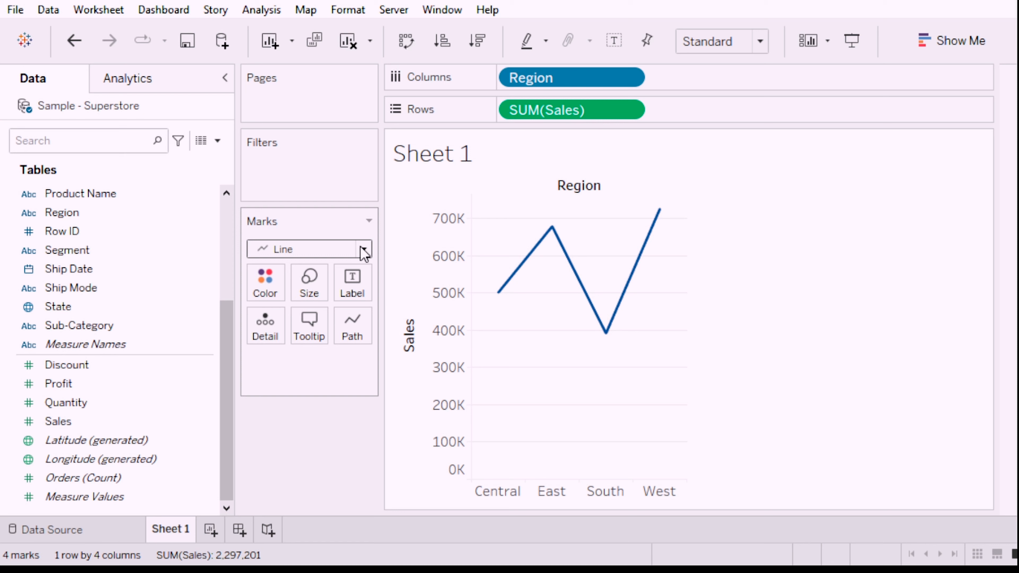
pyautogui.hotkey('ctrl', 'z')
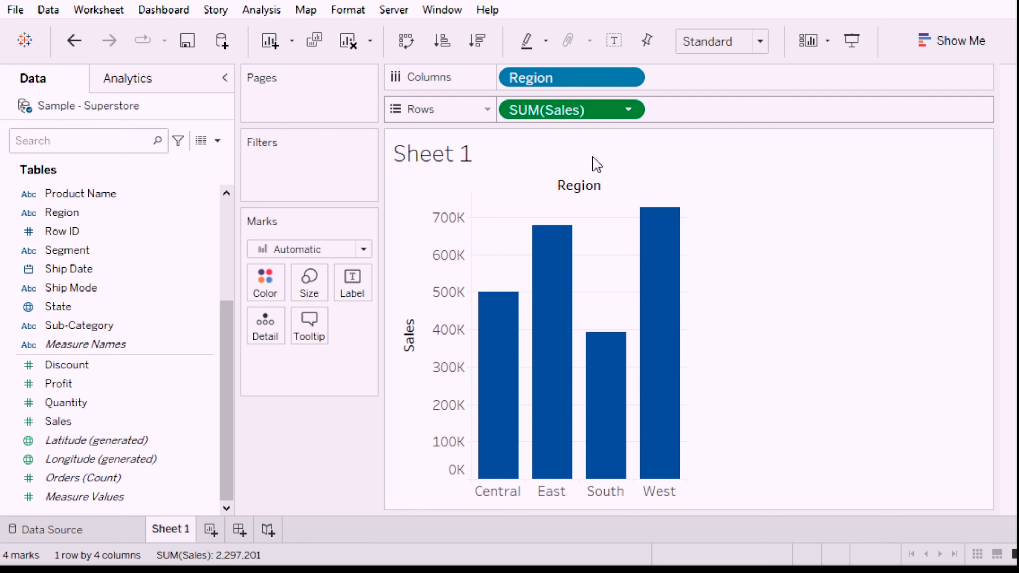
# - Convert SUM(Sales) on Rows to discrete, and switch it back to continuous
pyautogui.click(592, 308)
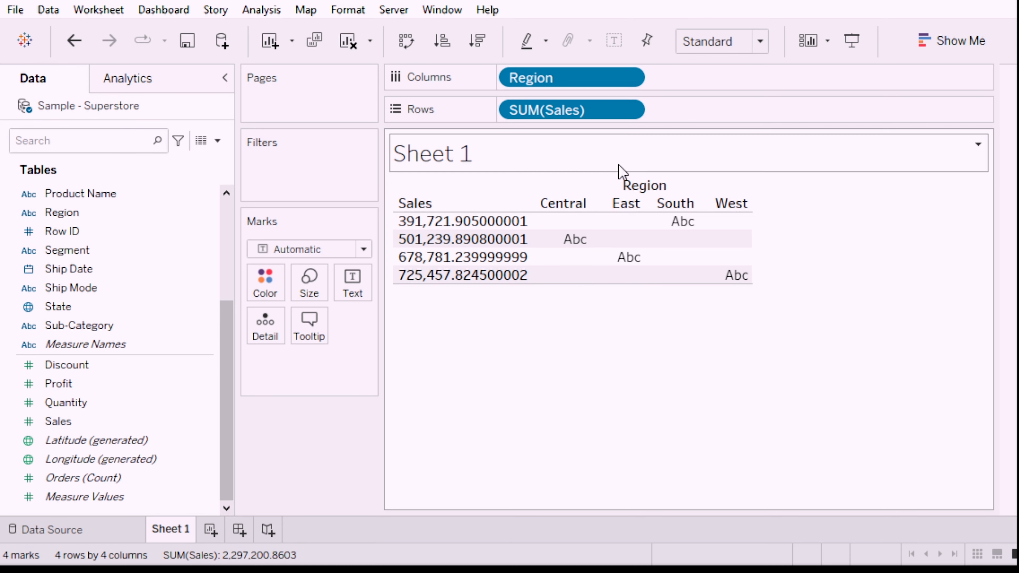
pyautogui.click(630, 114)
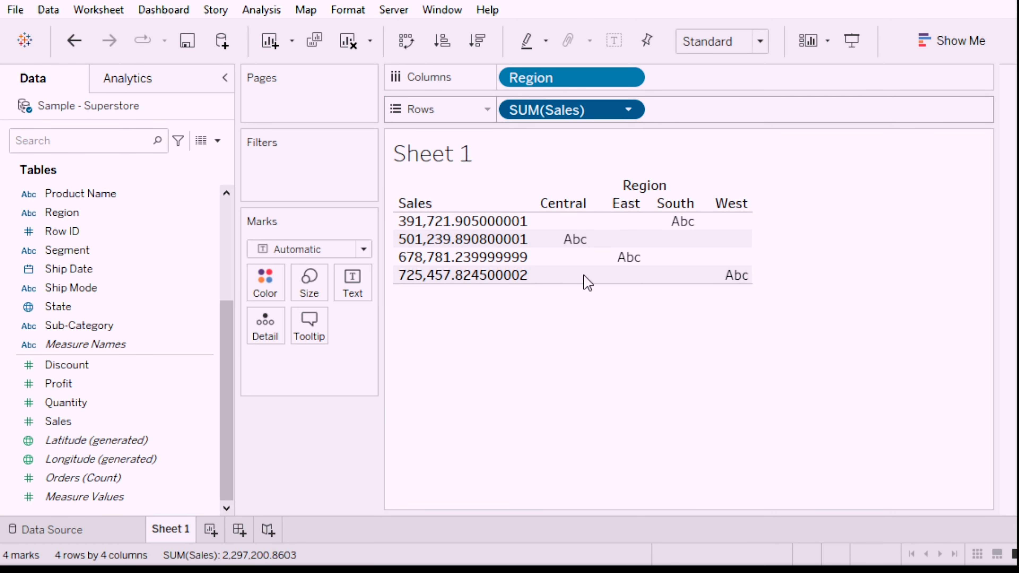
pyautogui.click(576, 344)
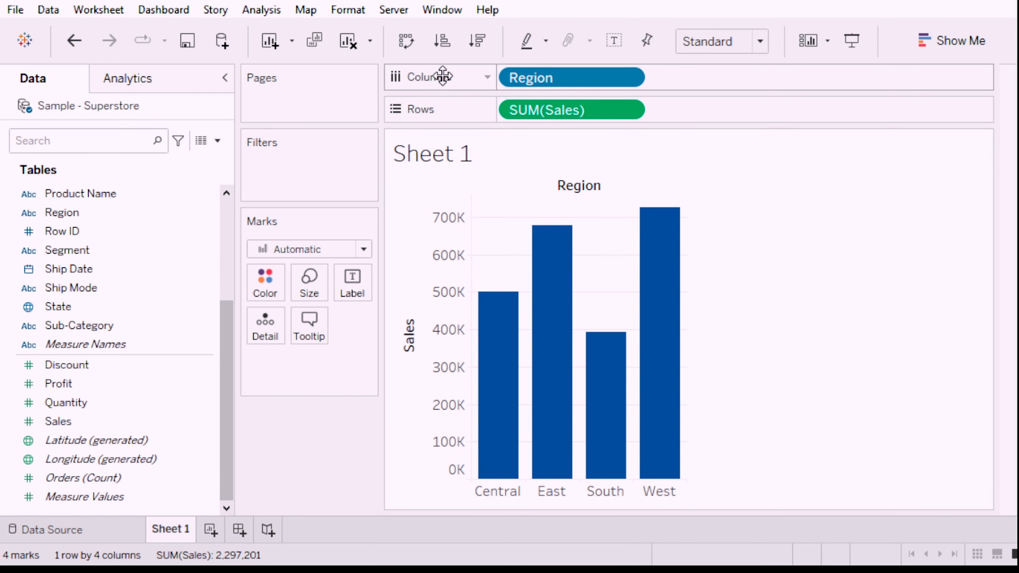
# - Try sorting the region bars by sales in ascending and descending order, and clear the sort
pyautogui.click(445, 47)
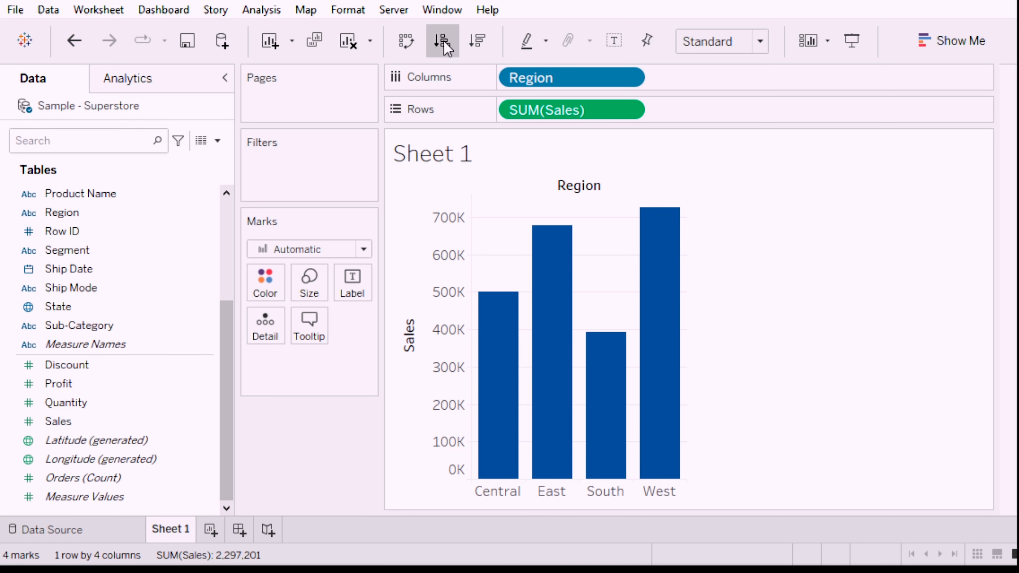
pyautogui.click(481, 50)
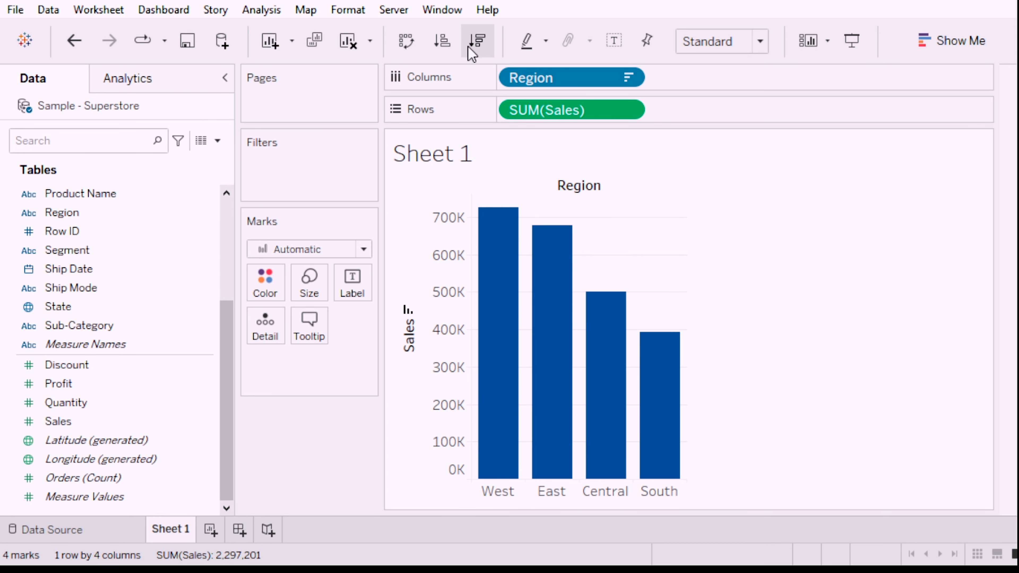
pyautogui.moveTo(628, 384)
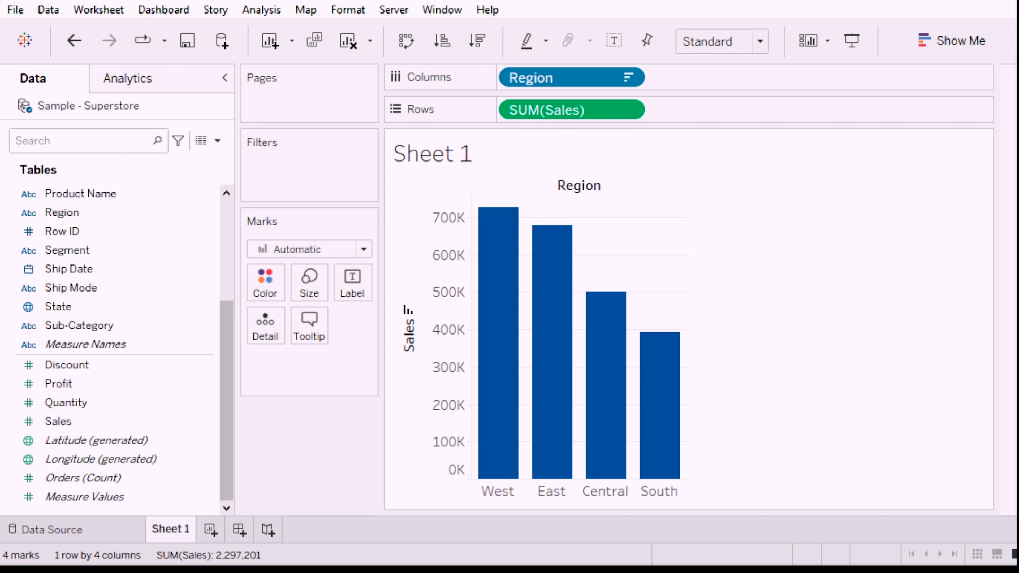
pyautogui.click(442, 40)
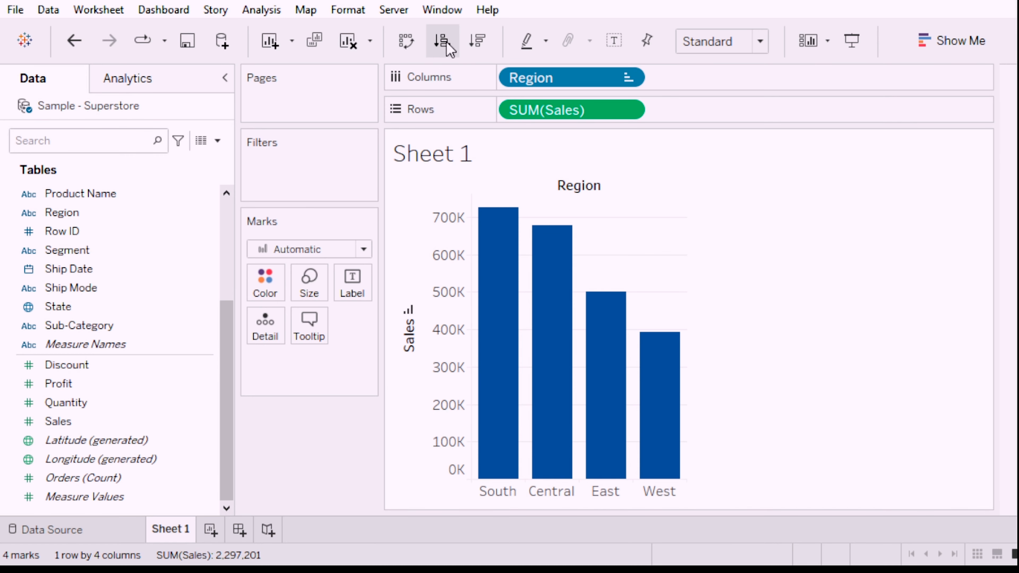
pyautogui.click(476, 42)
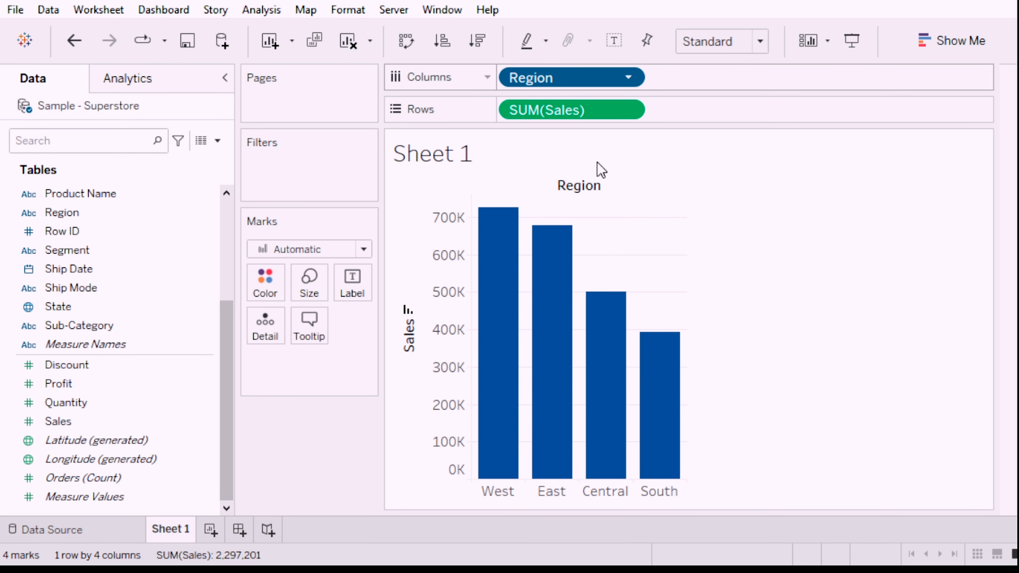
pyautogui.click(587, 192)
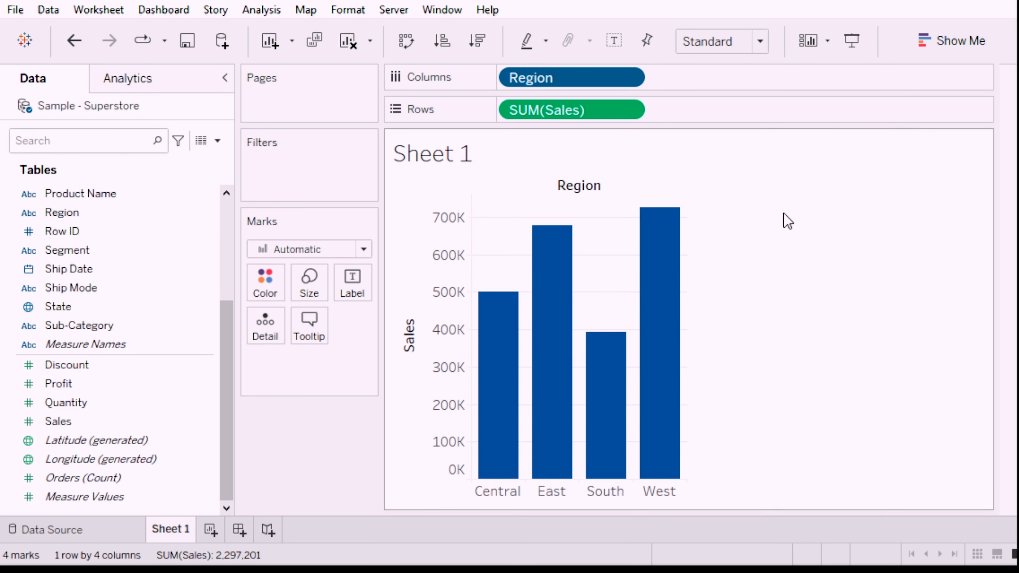
# - Check the SUM(Sales) options, sort the regions by ascending sales, and clear the sort from the Region field
pyautogui.click(629, 107)
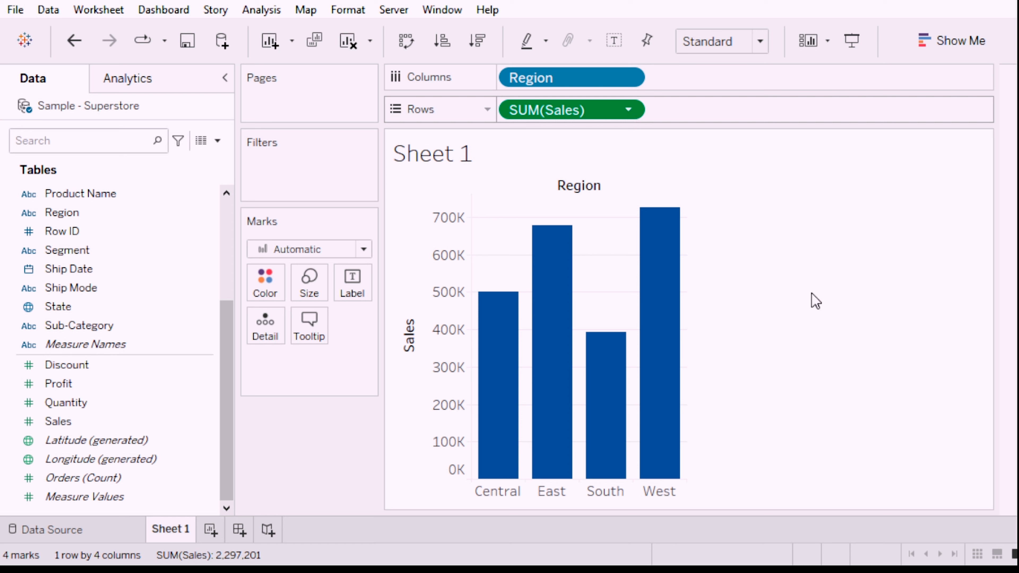
pyautogui.click(799, 301)
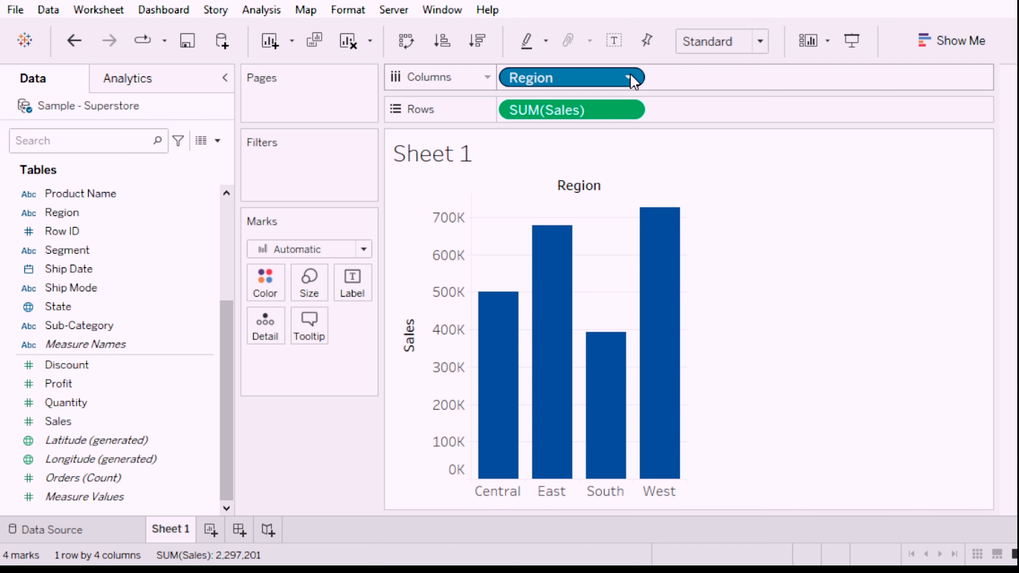
pyautogui.click(442, 40)
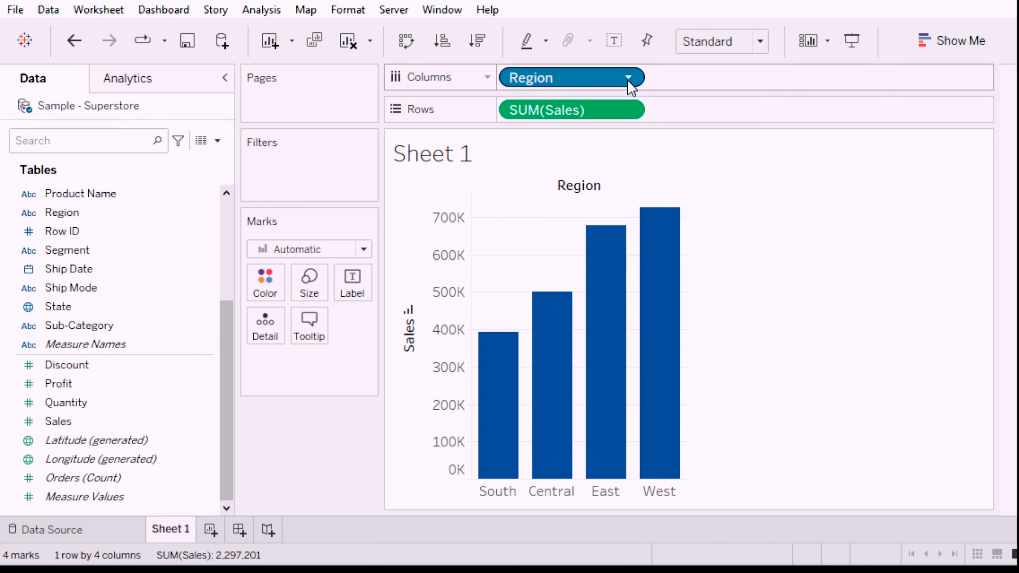
pyautogui.click(597, 194)
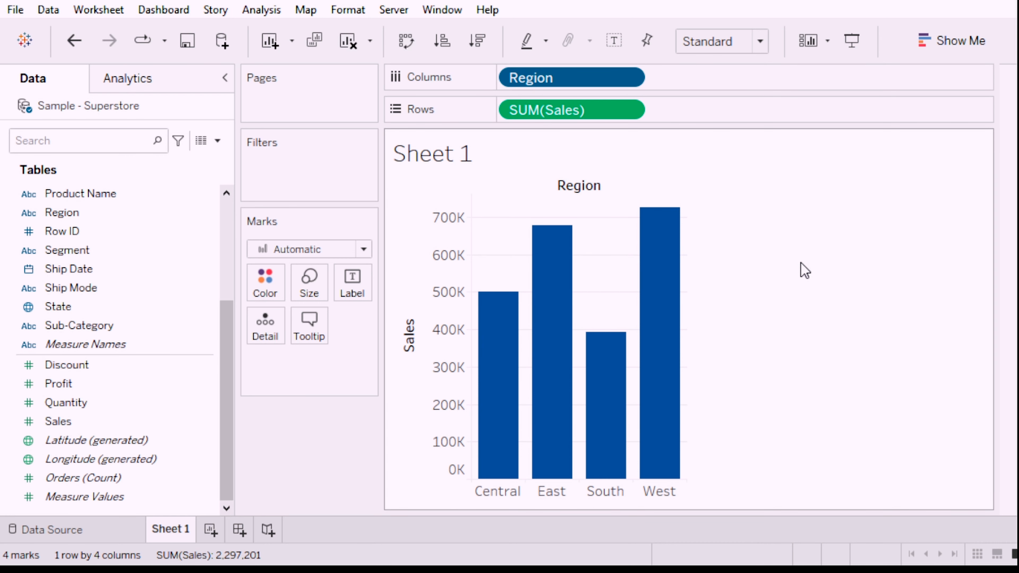
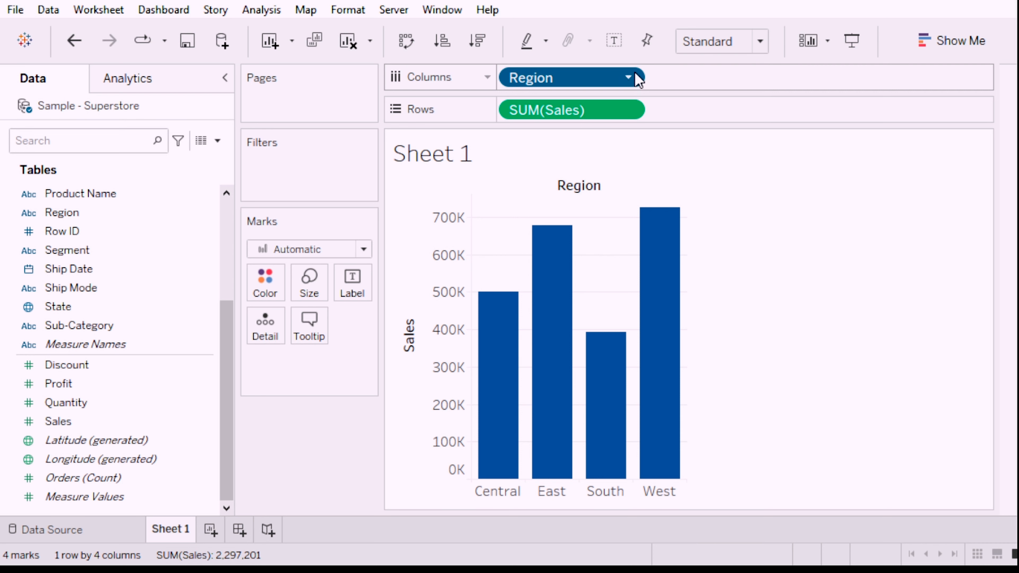
# - Replace Region on the Columns shelf with the Quantity measure
pyautogui.moveTo(638, 79); pyautogui.dragTo(600, 375)
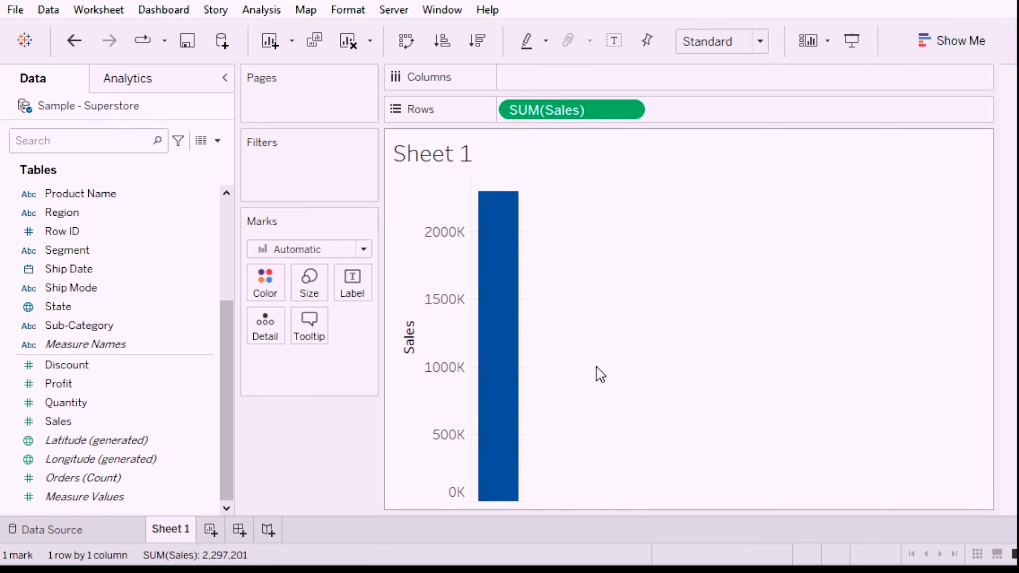
pyautogui.click(81, 274)
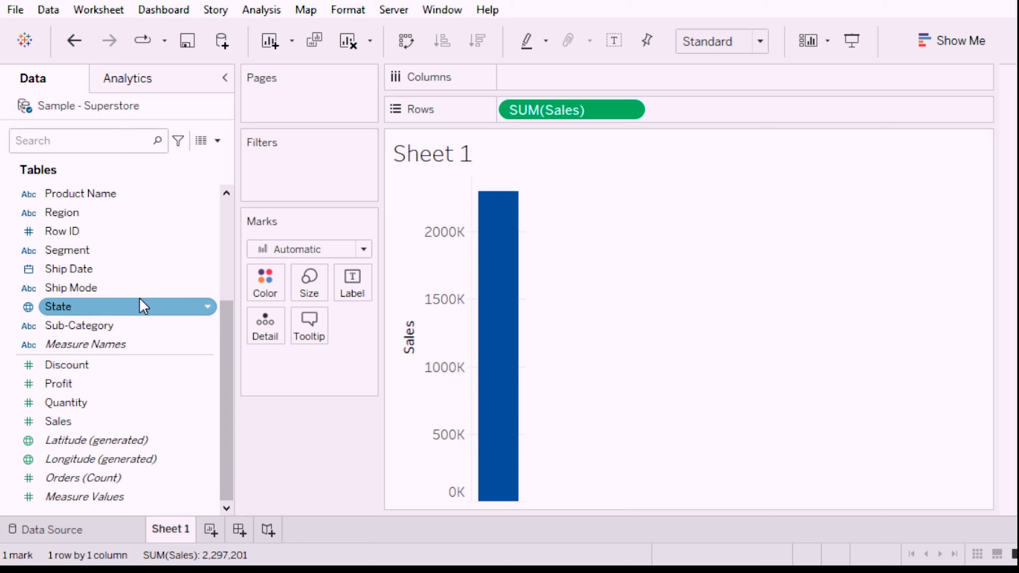
pyautogui.moveTo(103, 416)
pyautogui.mouseDown()
pyautogui.moveTo(528, 128)
pyautogui.moveTo(560, 82)
pyautogui.moveTo(569, 86)
pyautogui.mouseUp()
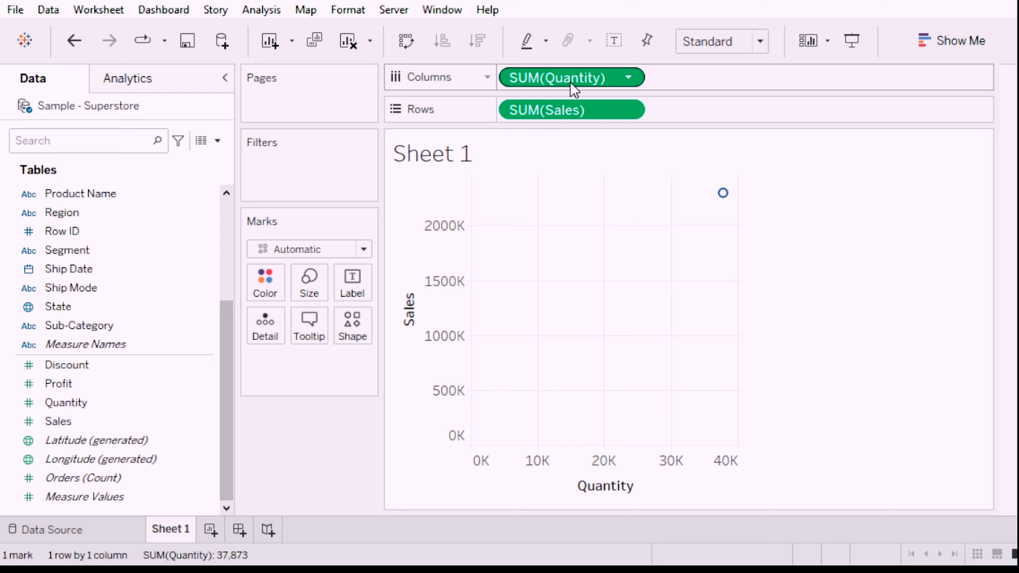
# - Convert SUM(Quantity) and SUM(Sales) to discrete, and return both fields to continuous
pyautogui.click(628, 76)
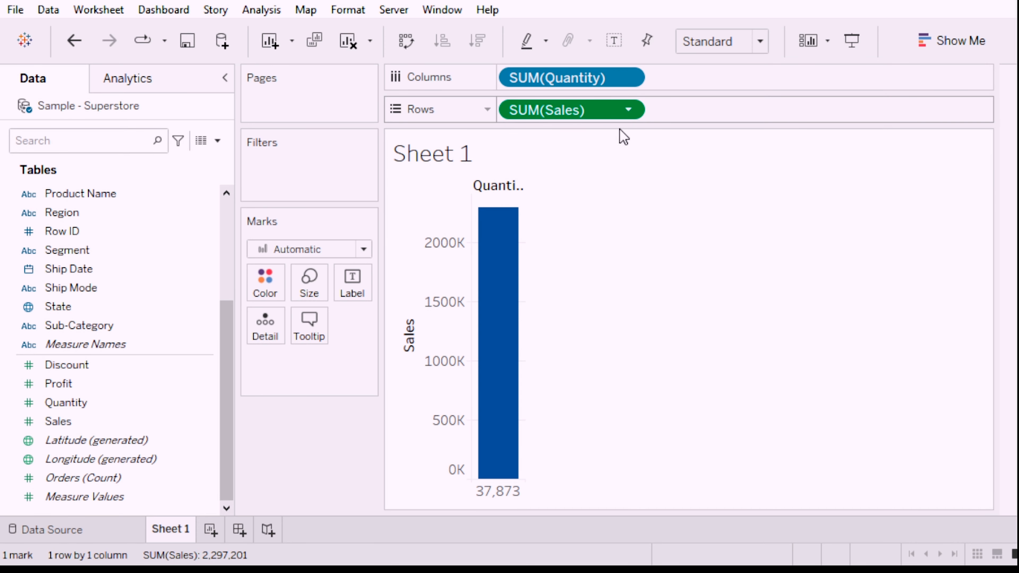
pyautogui.click(586, 295)
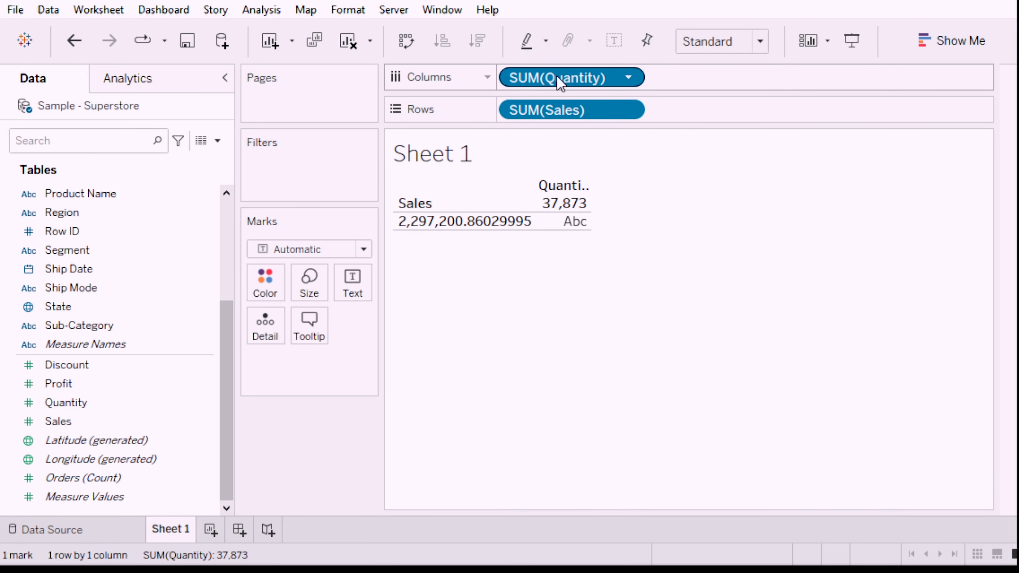
pyautogui.click(628, 79)
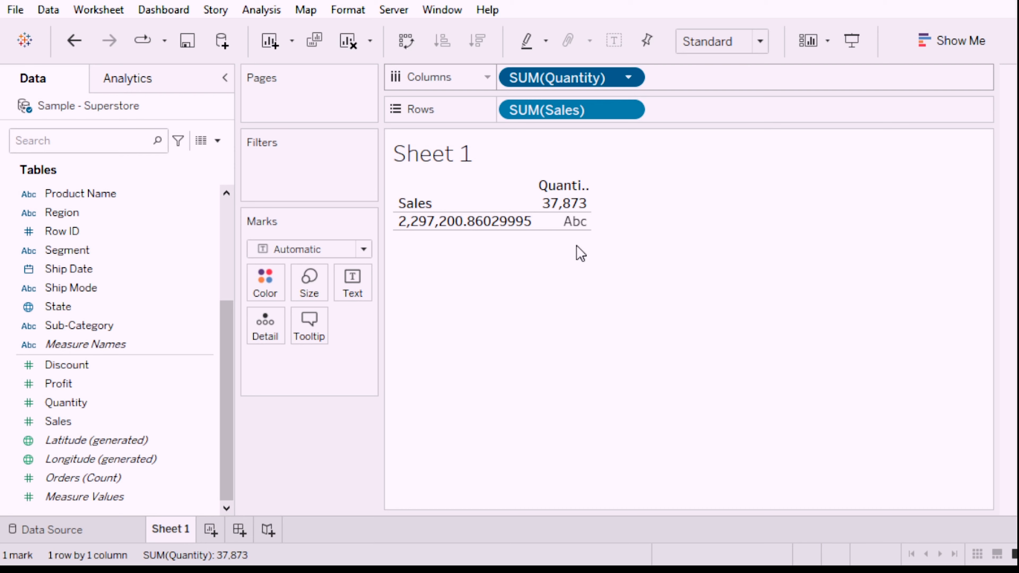
pyautogui.click(550, 322)
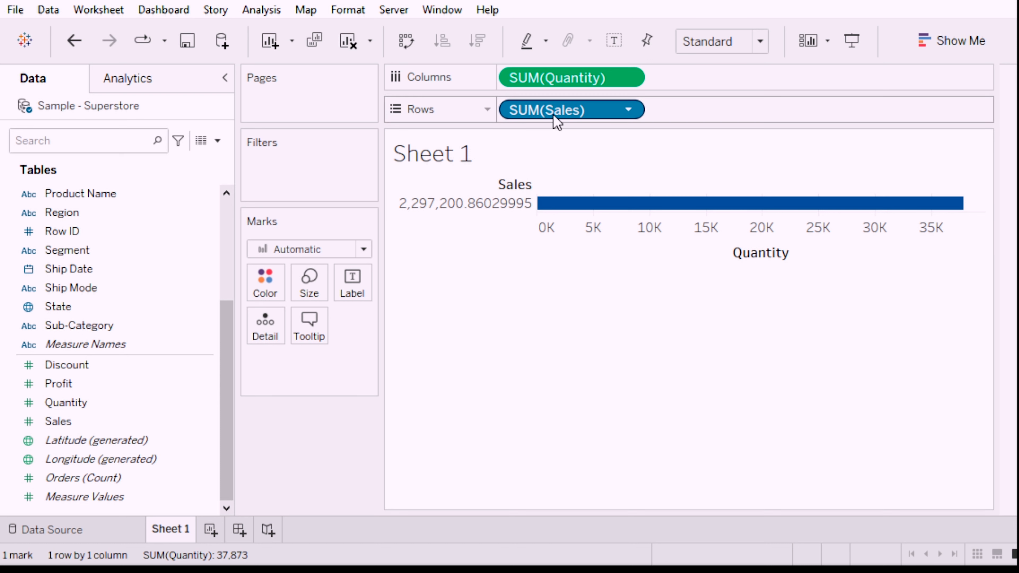
pyautogui.click(619, 110)
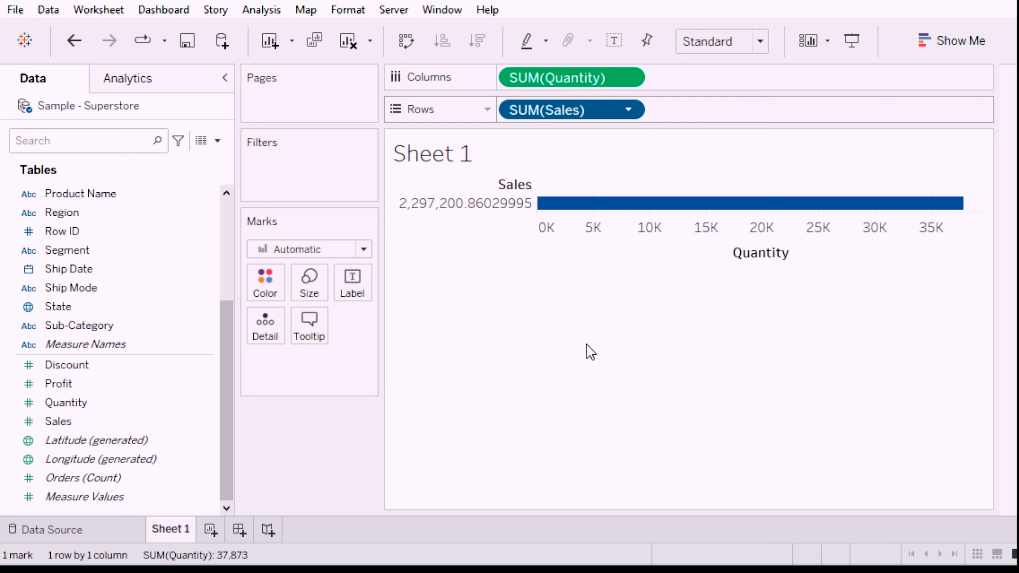
pyautogui.hotkey('ctrl', 'z')
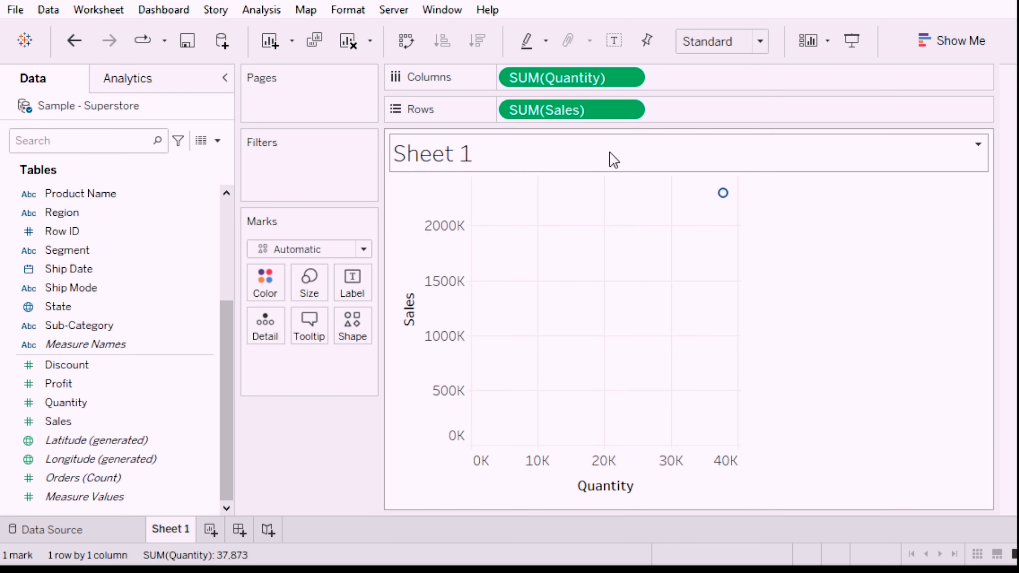
# - Turn Quantity on Columns into a discrete dimension, and select the Sales axis of the bar chart
pyautogui.click(634, 82)
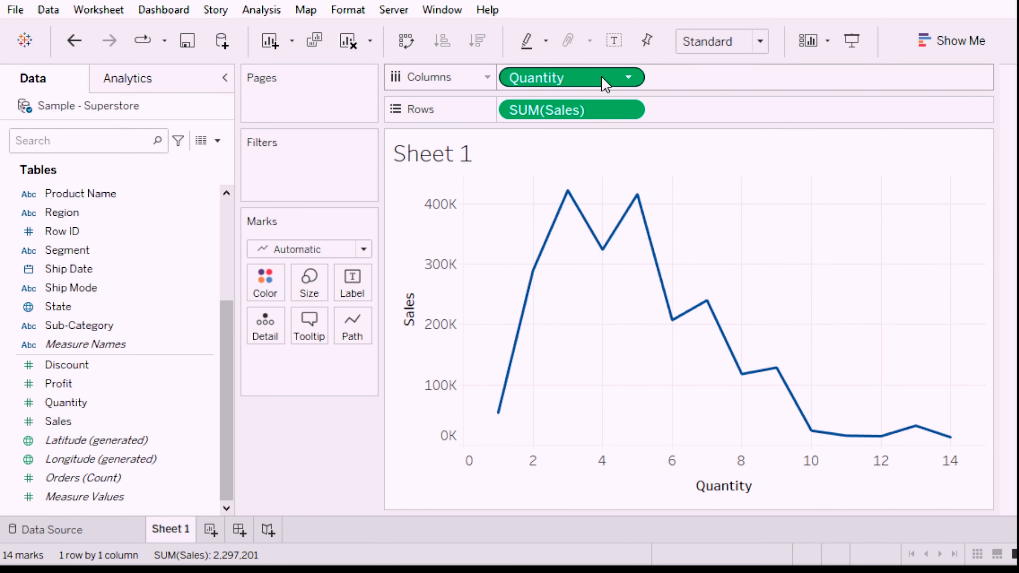
pyautogui.click(625, 78)
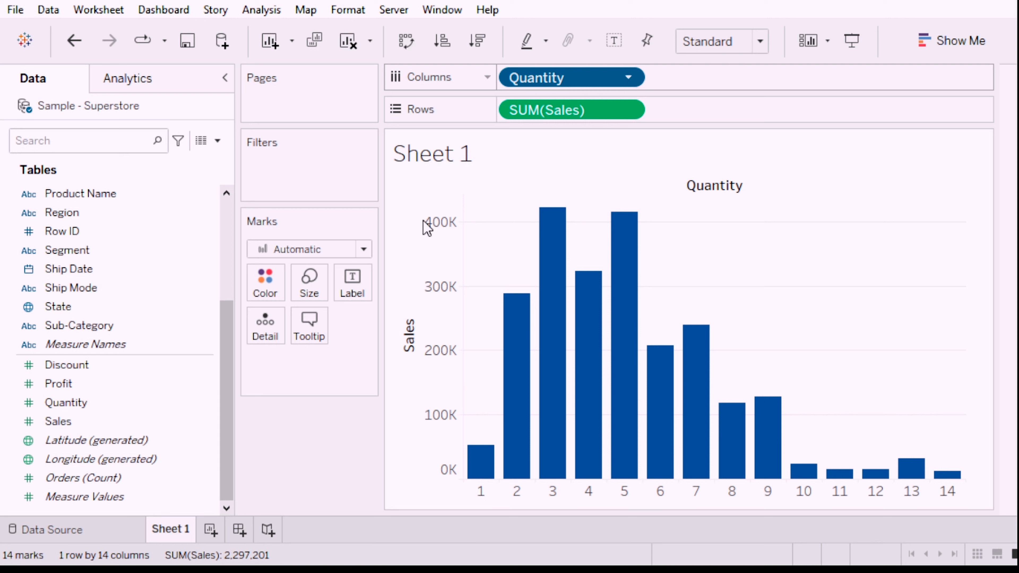
pyautogui.click(419, 227)
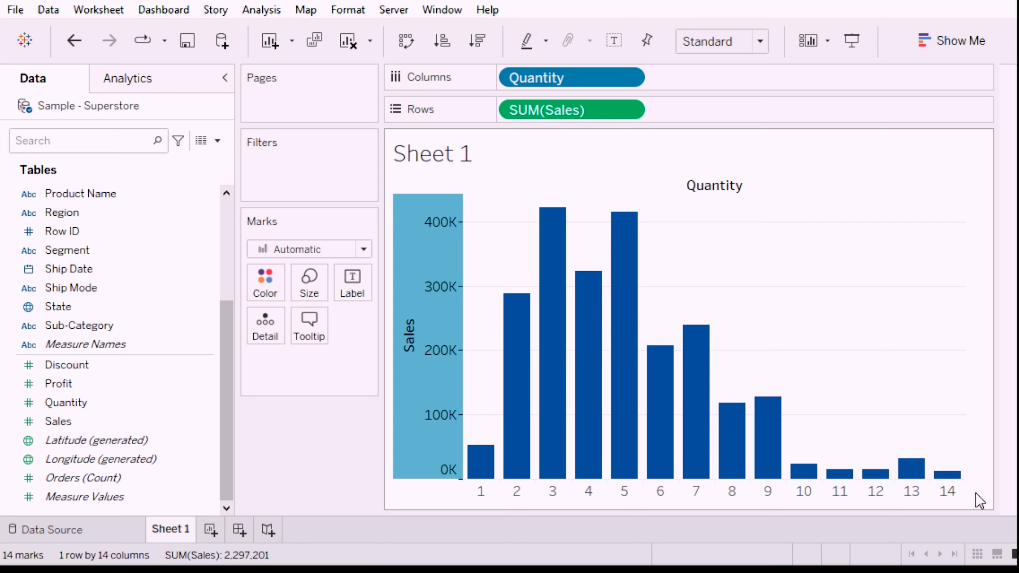
# - Inspect the sales details of individual Quantity bars and examine the options of the Quantity field on Columns
pyautogui.moveTo(476, 462)
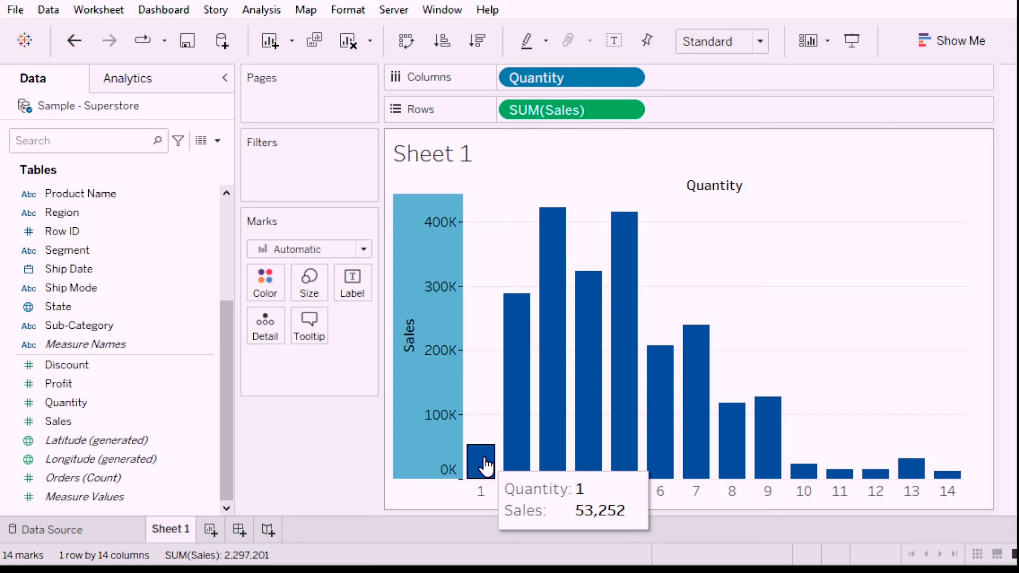
pyautogui.moveTo(513, 463)
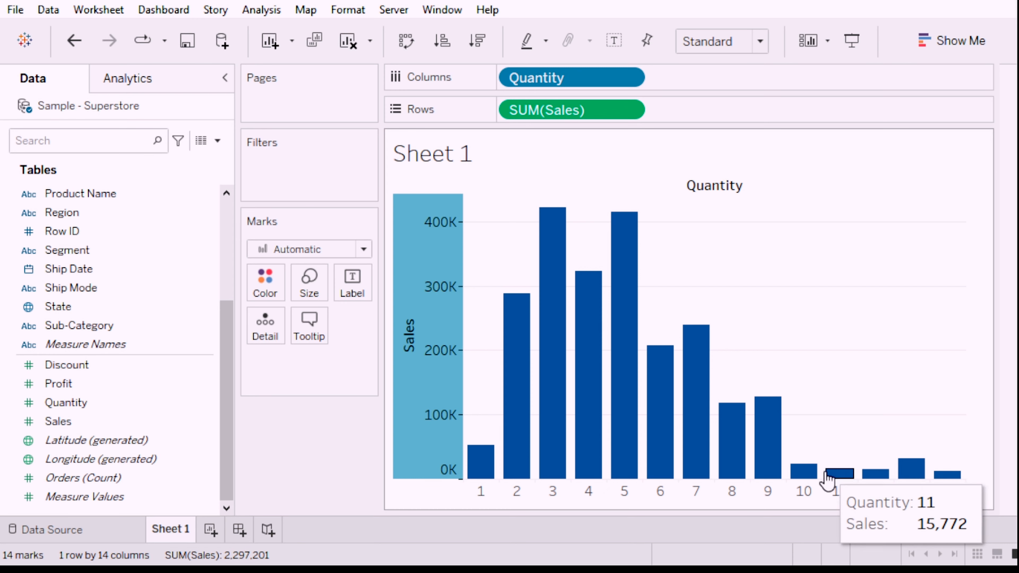
pyautogui.moveTo(839, 480)
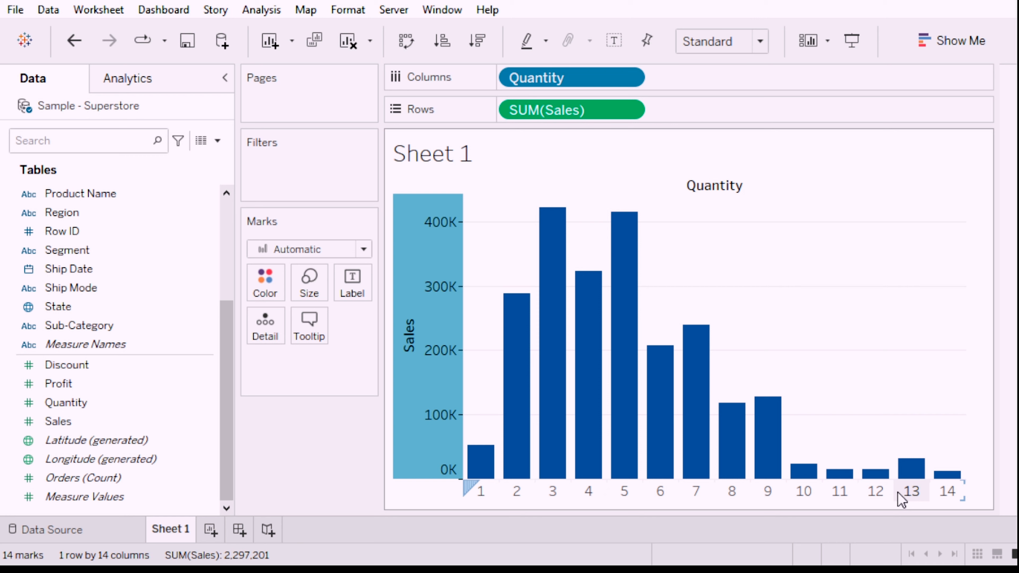
pyautogui.moveTo(655, 465)
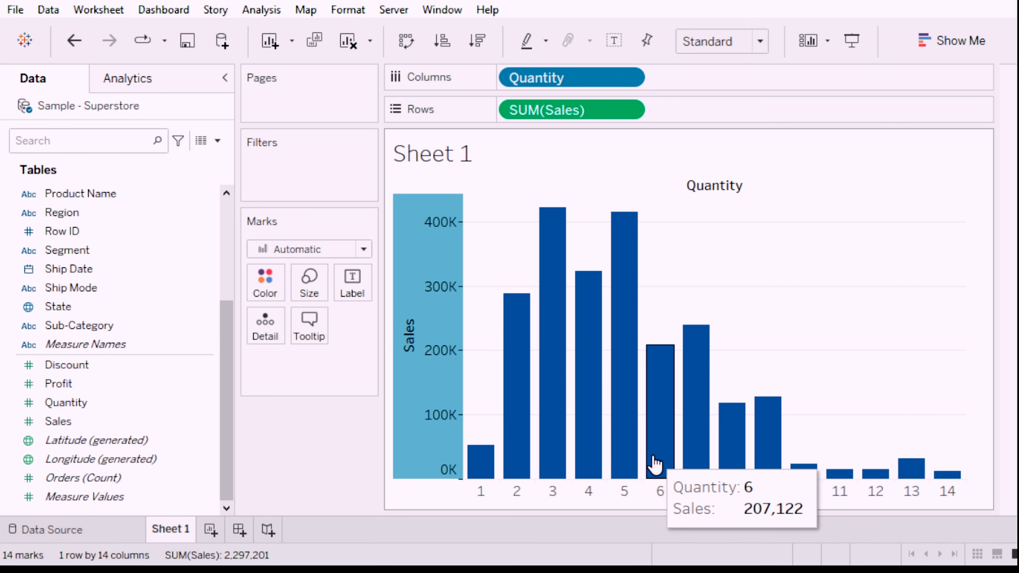
pyautogui.moveTo(583, 456)
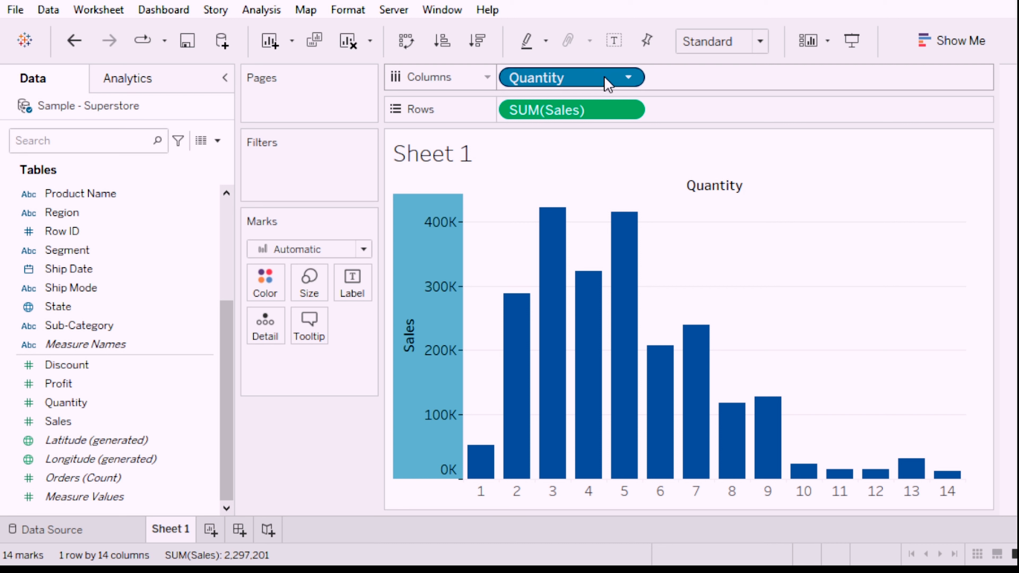
pyautogui.click(630, 82)
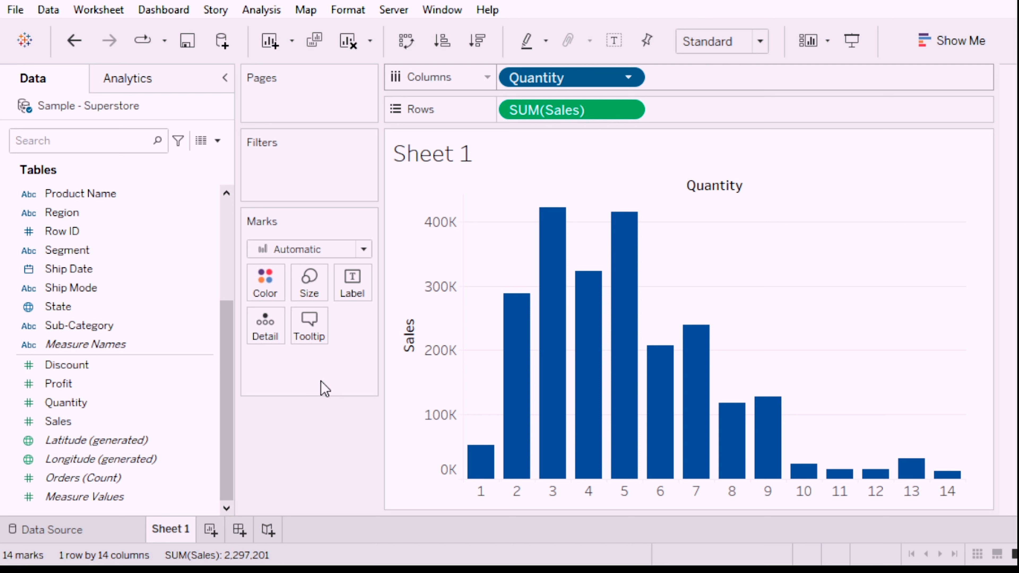
pyautogui.click(335, 454)
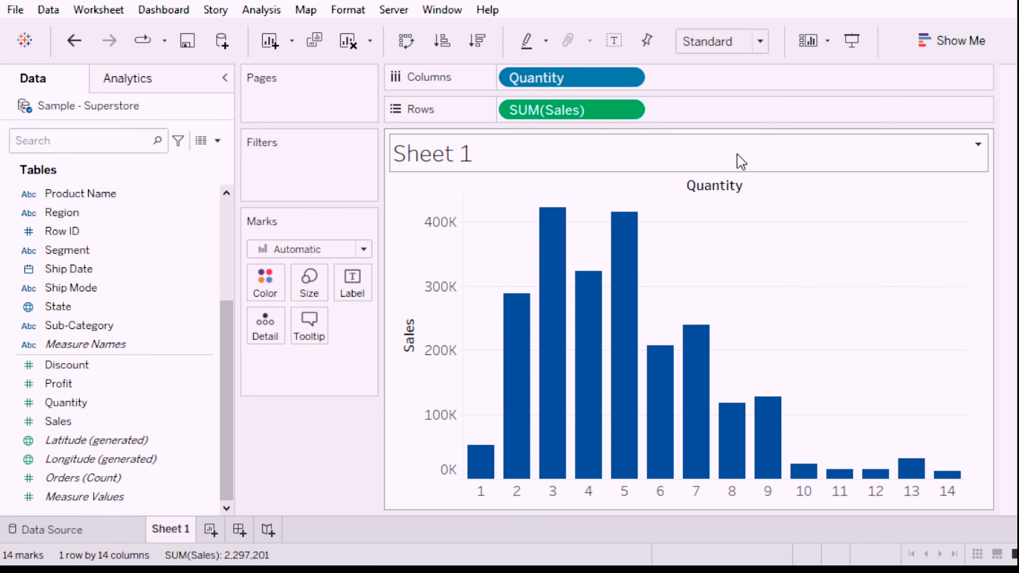
pyautogui.click(631, 82)
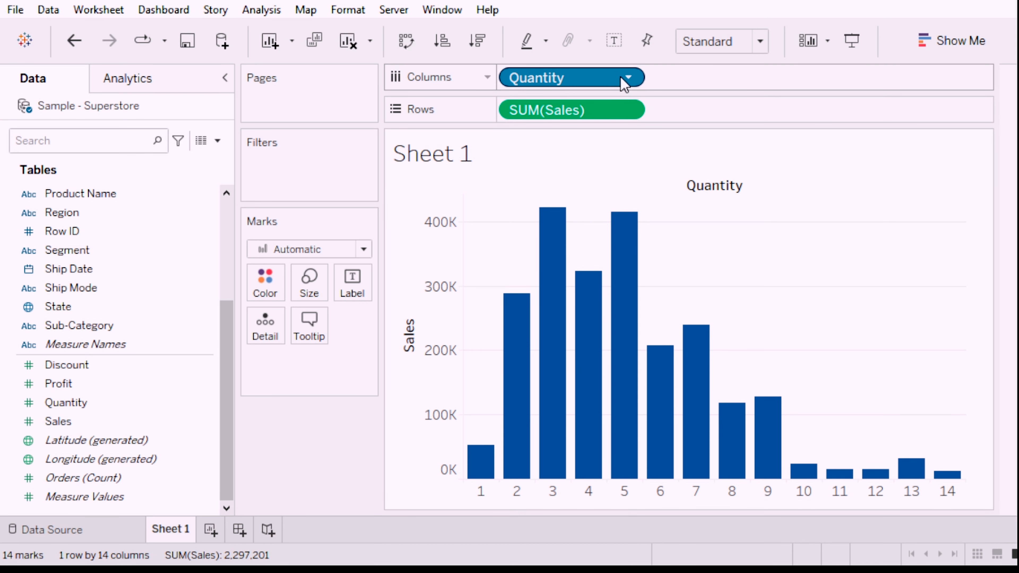
pyautogui.click(629, 78)
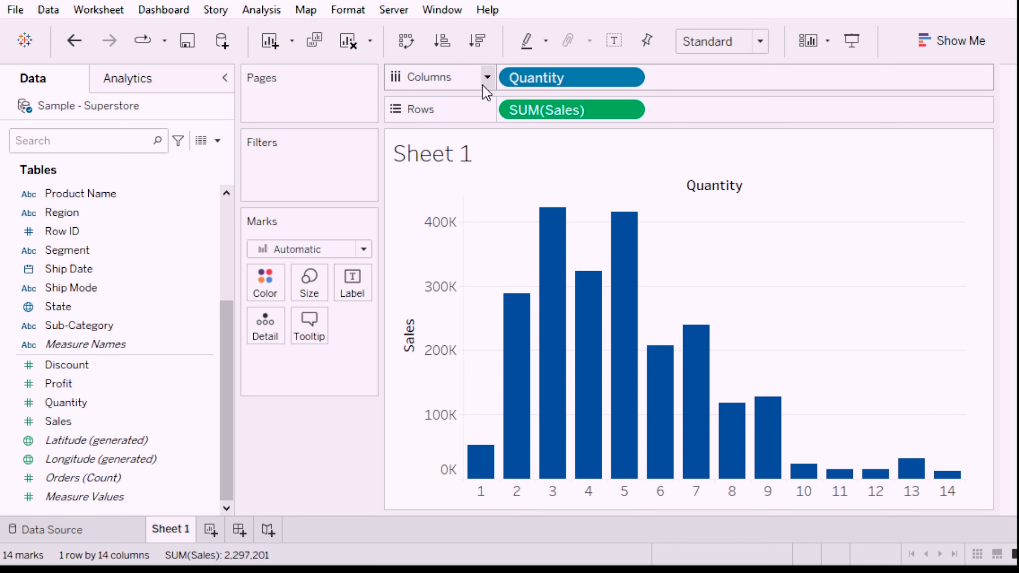
# - Replace Quantity on the Columns shelf with the State dimension
pyautogui.moveTo(555, 78); pyautogui.dragTo(292, 448)
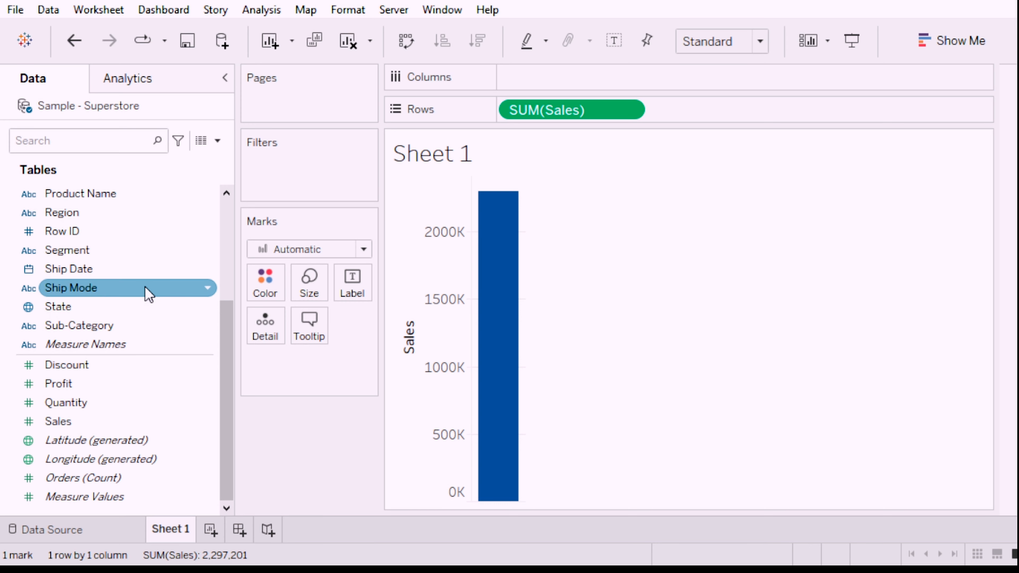
pyautogui.scroll(3, 141, 276)
pyautogui.scroll(-1, 137, 277)
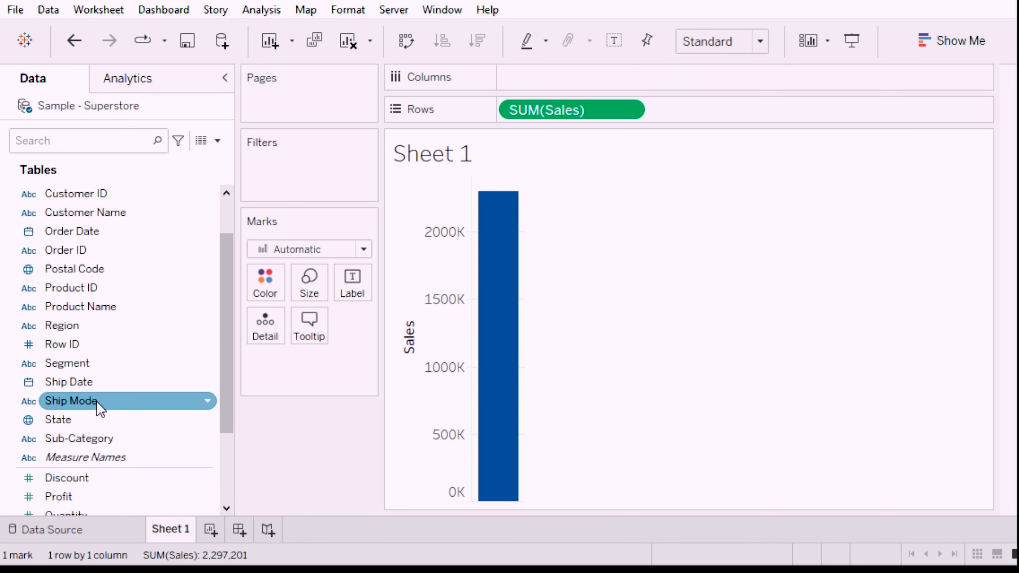
pyautogui.moveTo(68, 421); pyautogui.dragTo(541, 86)
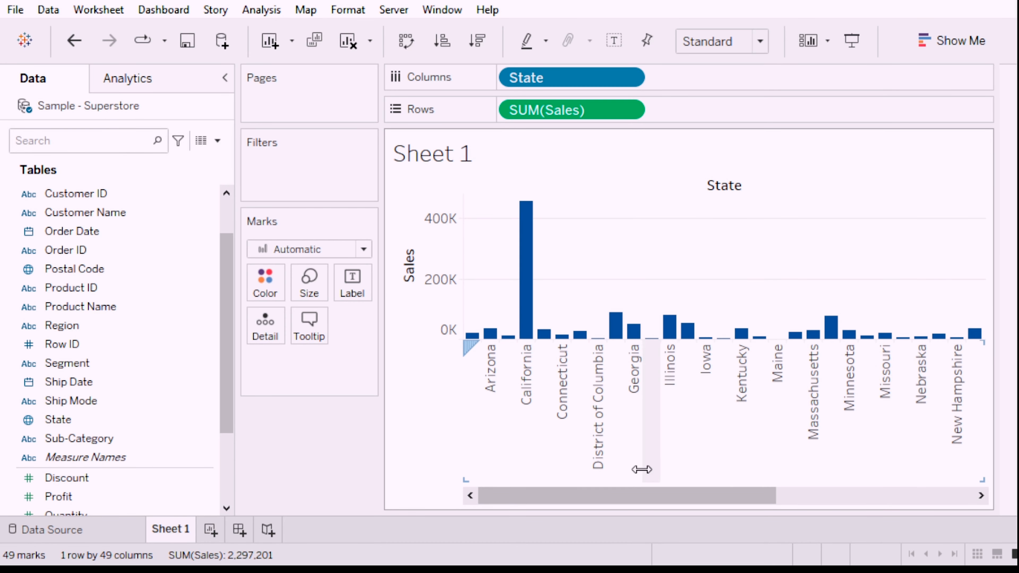
pyautogui.moveTo(567, 502); pyautogui.dragTo(560, 530)
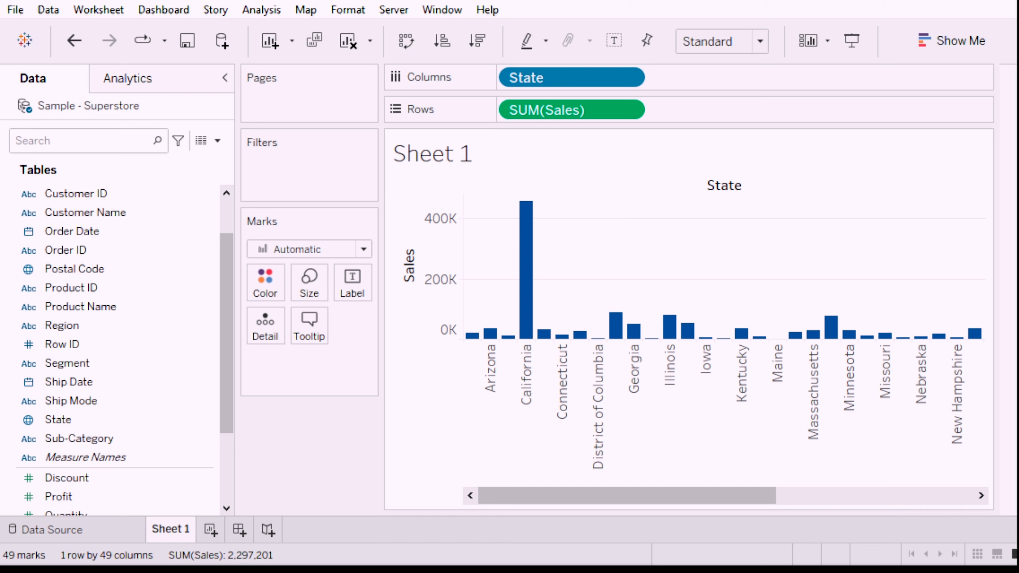
# - Sort the states by sales, alternating between ascending and descending order and ending with descending
pyautogui.click(449, 44)
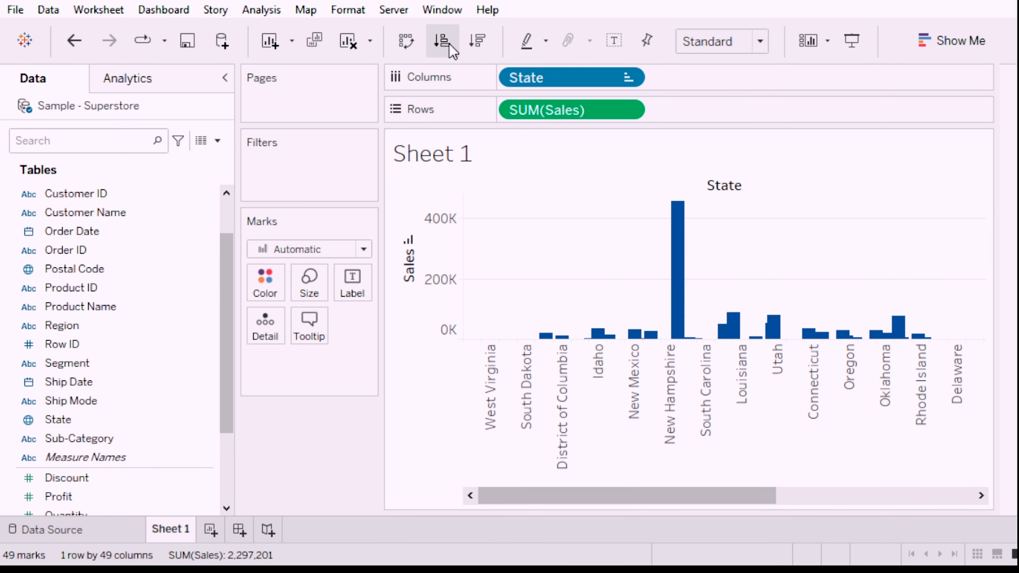
pyautogui.click(476, 41)
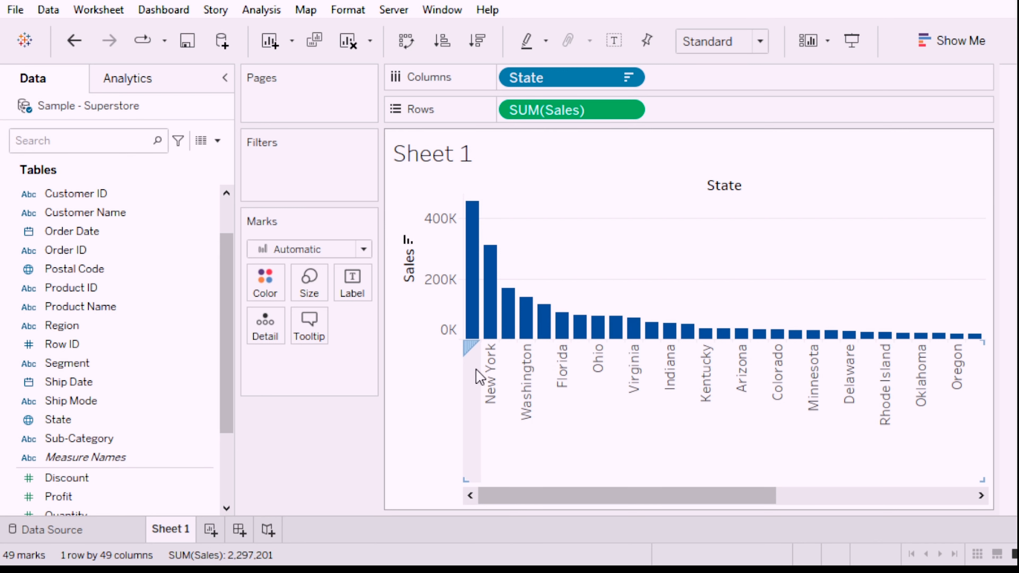
pyautogui.moveTo(474, 319)
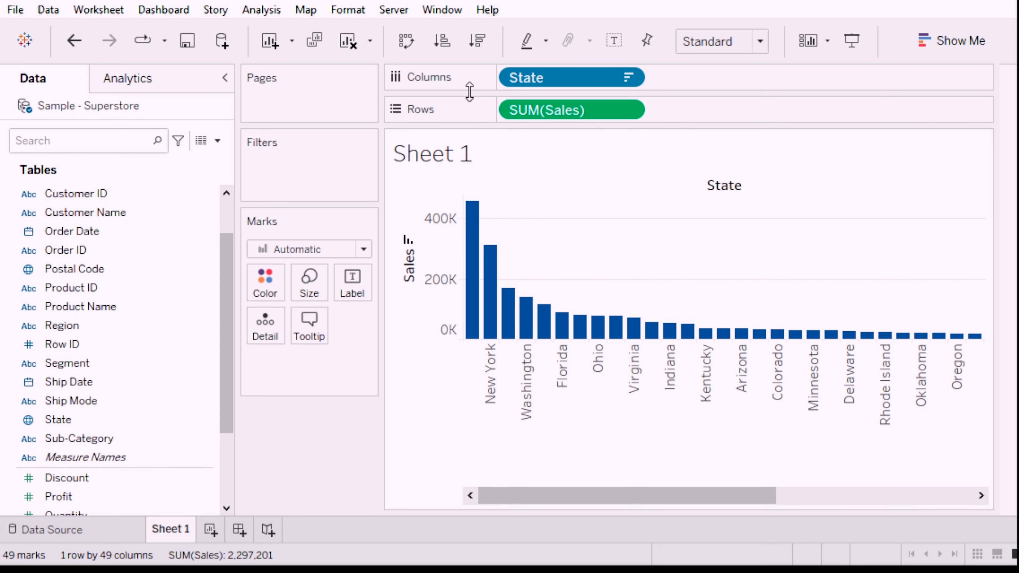
pyautogui.click(443, 45)
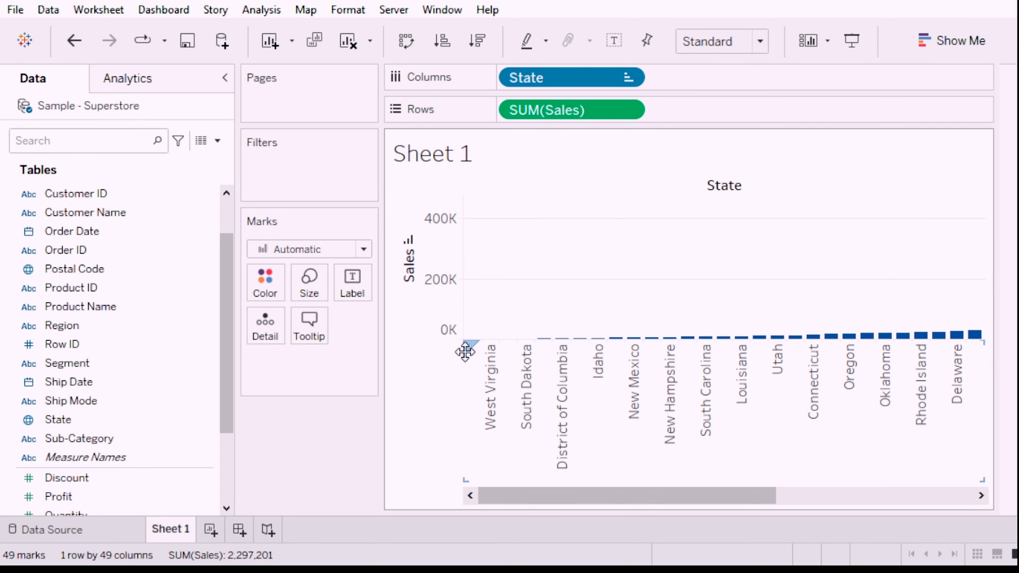
pyautogui.moveTo(477, 344)
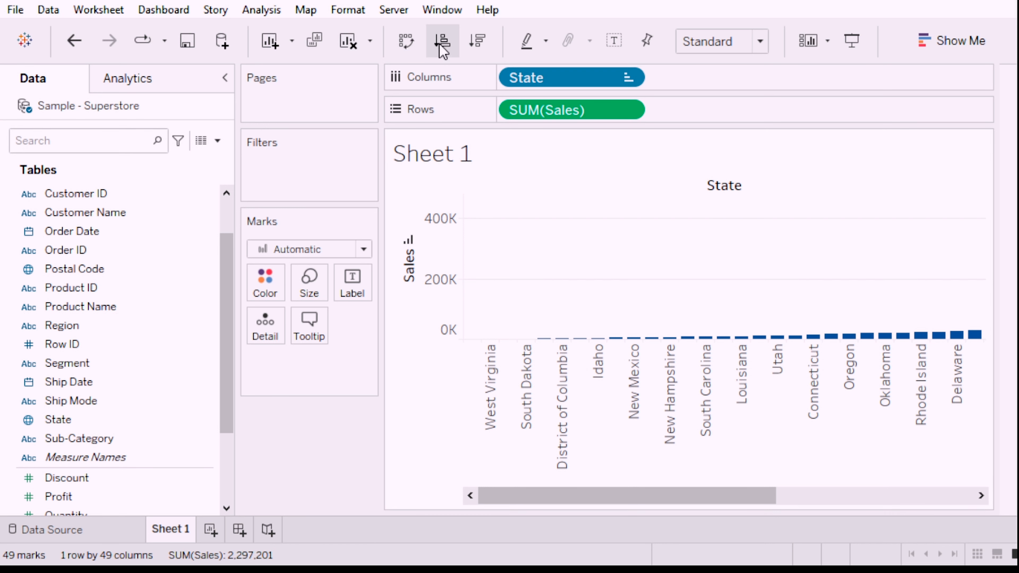
pyautogui.click(476, 44)
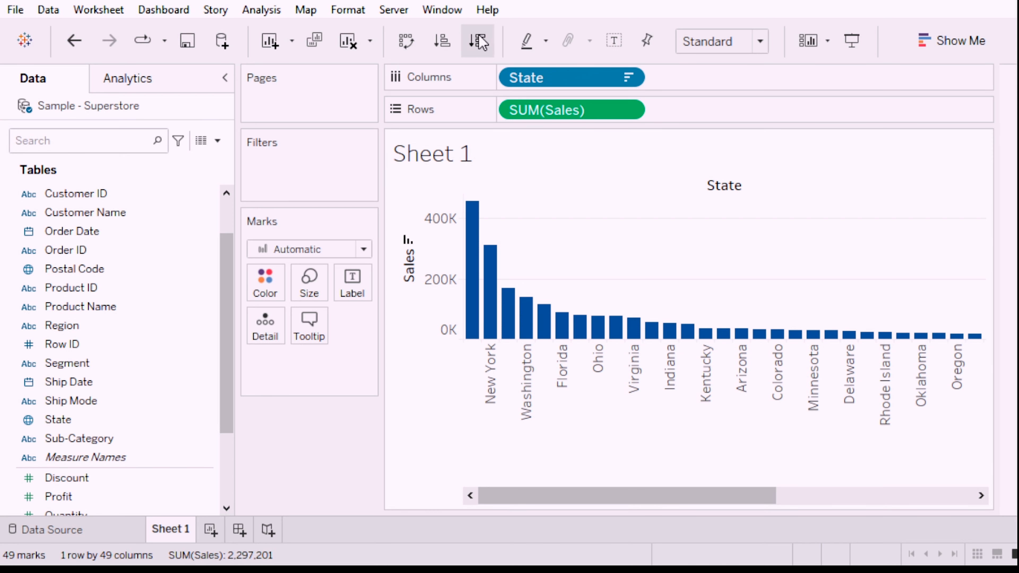
pyautogui.click(444, 41)
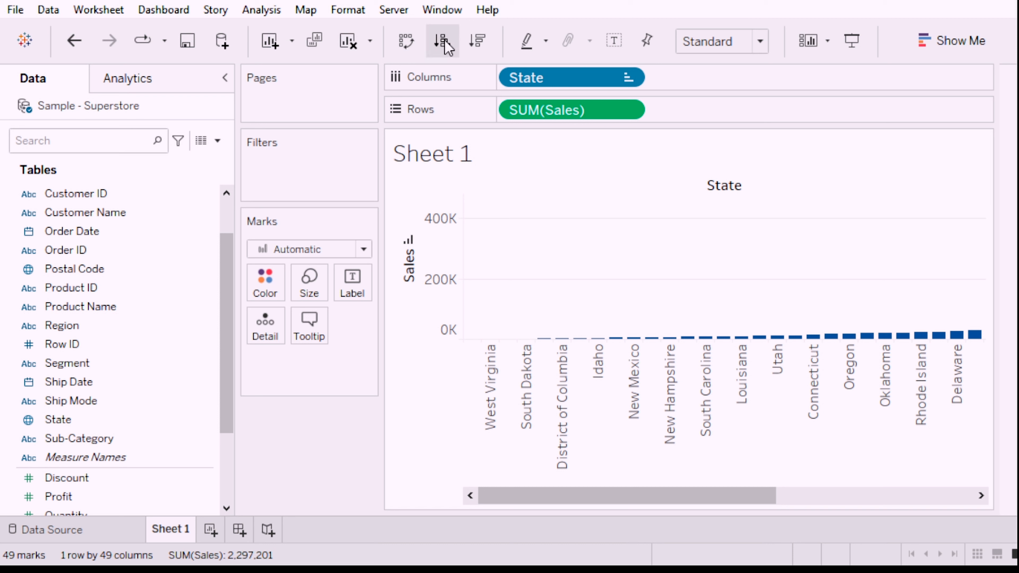
pyautogui.click(477, 47)
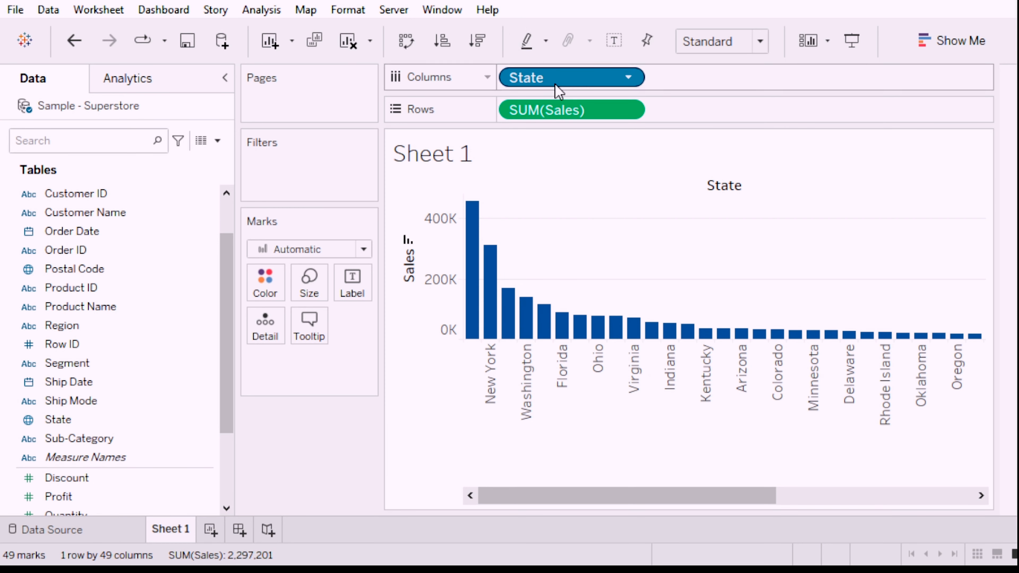
# - Replace State on the Columns shelf with the Region dimension
pyautogui.moveTo(553, 86); pyautogui.dragTo(308, 449)
pyautogui.scroll(-2, 121, 389)
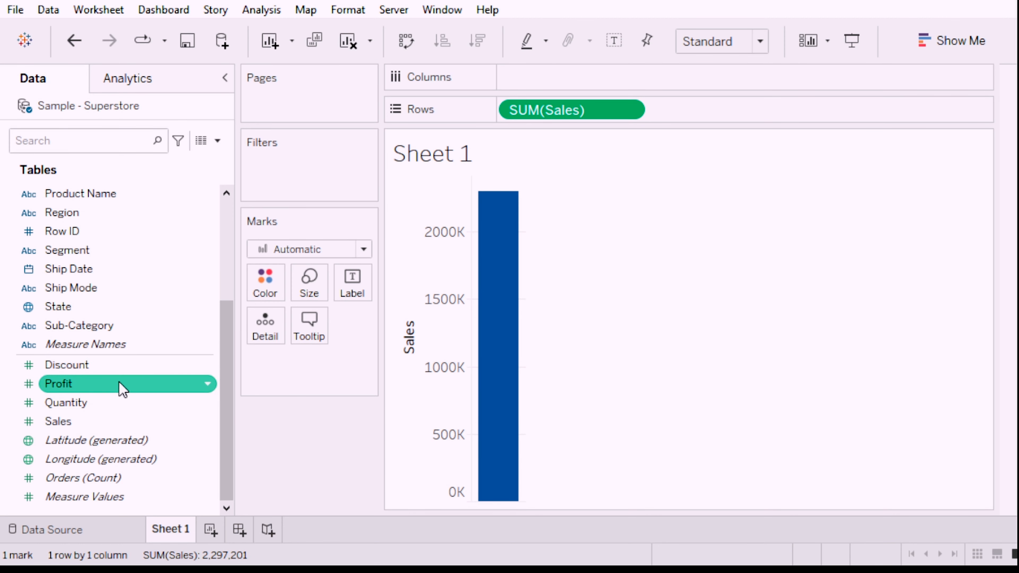
pyautogui.scroll(3, 120, 378)
pyautogui.scroll(-3, 123, 378)
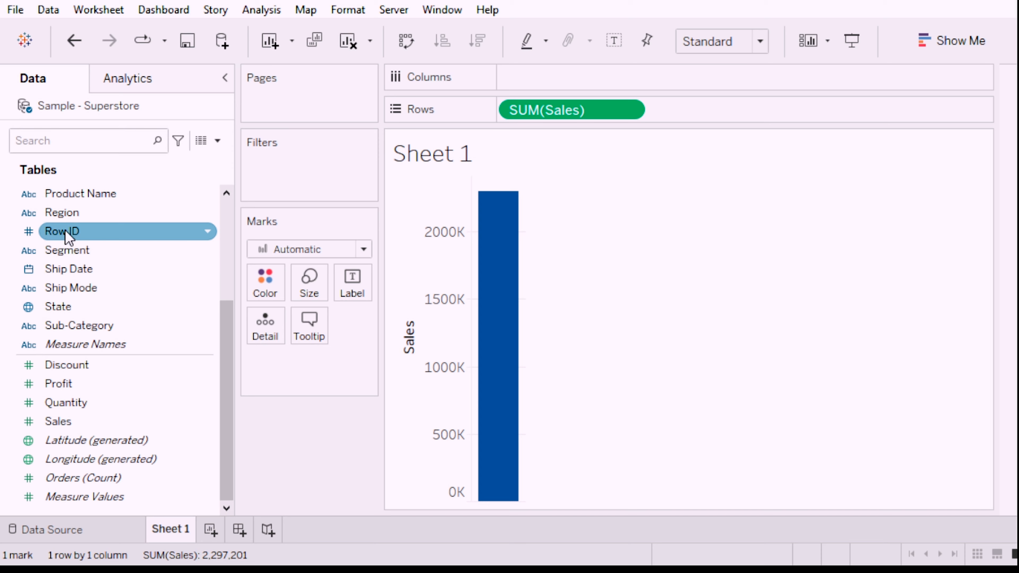
pyautogui.moveTo(66, 213)
pyautogui.mouseDown()
pyautogui.moveTo(96, 217)
pyautogui.moveTo(378, 106)
pyautogui.moveTo(535, 86)
pyautogui.mouseUp()
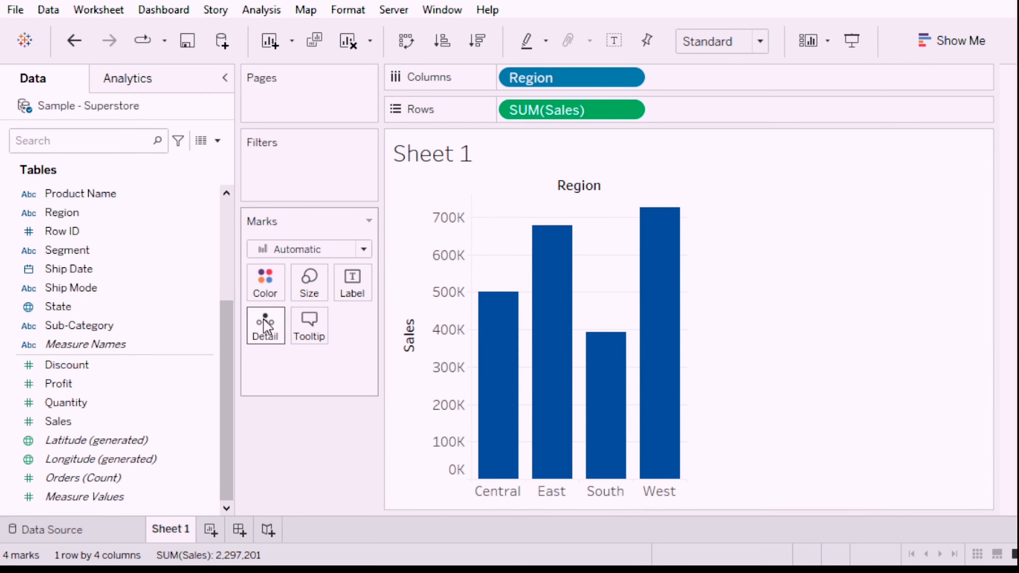
# - Try green, orange, purple and red as the single colour for all bars, finishing with green
pyautogui.click(262, 279)
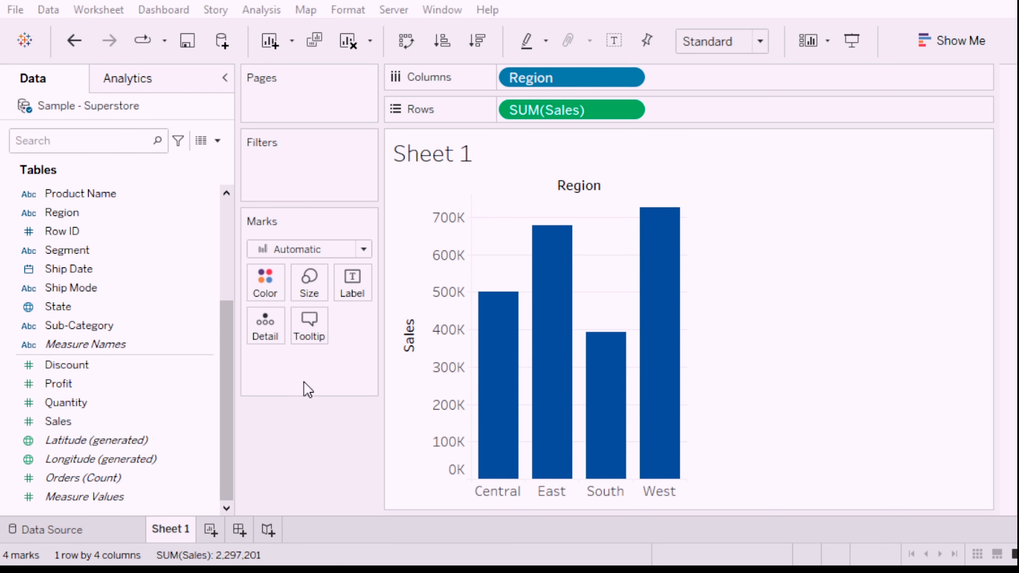
pyautogui.click(363, 374)
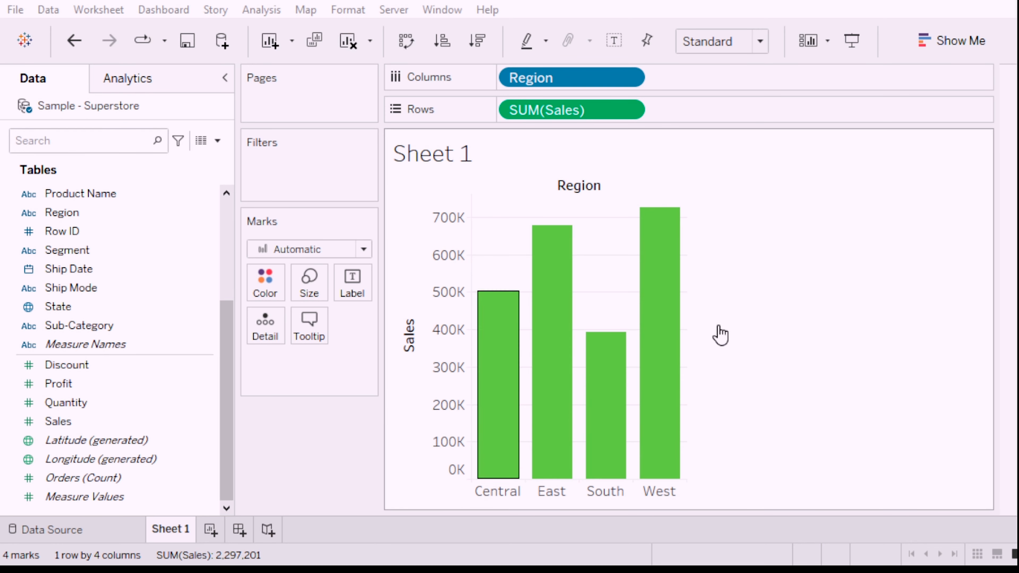
pyautogui.click(323, 339)
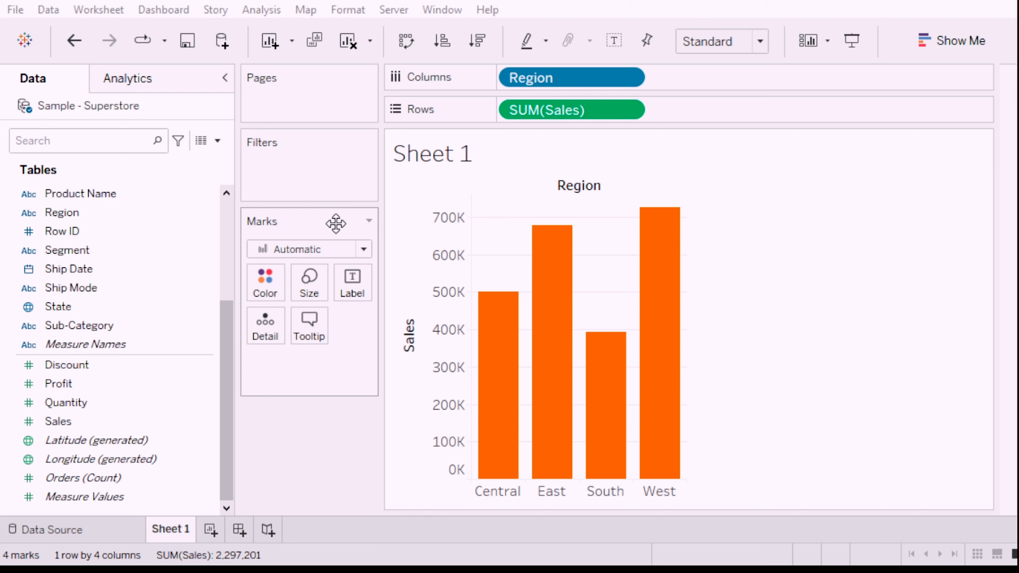
pyautogui.click(267, 283)
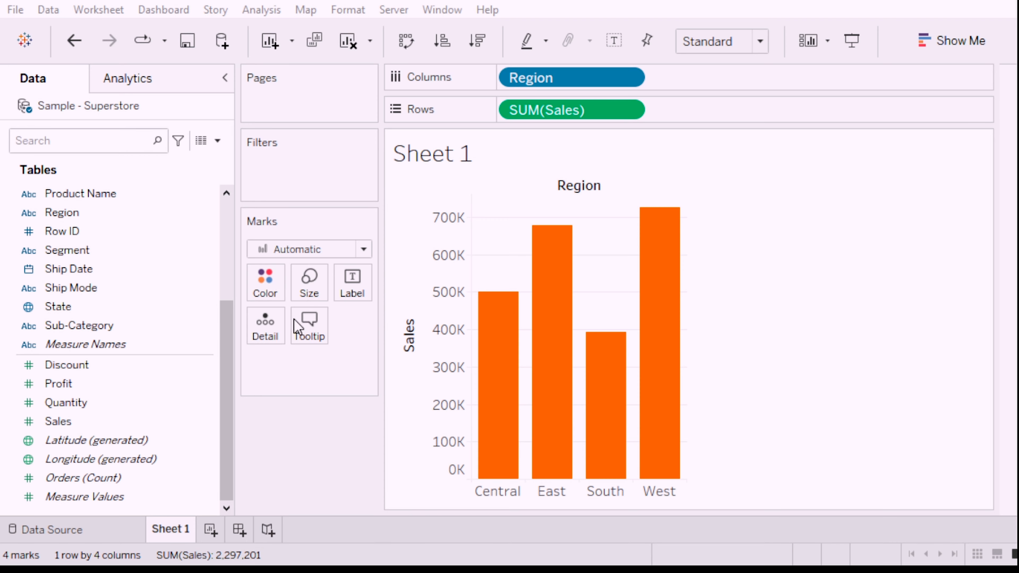
pyautogui.click(321, 392)
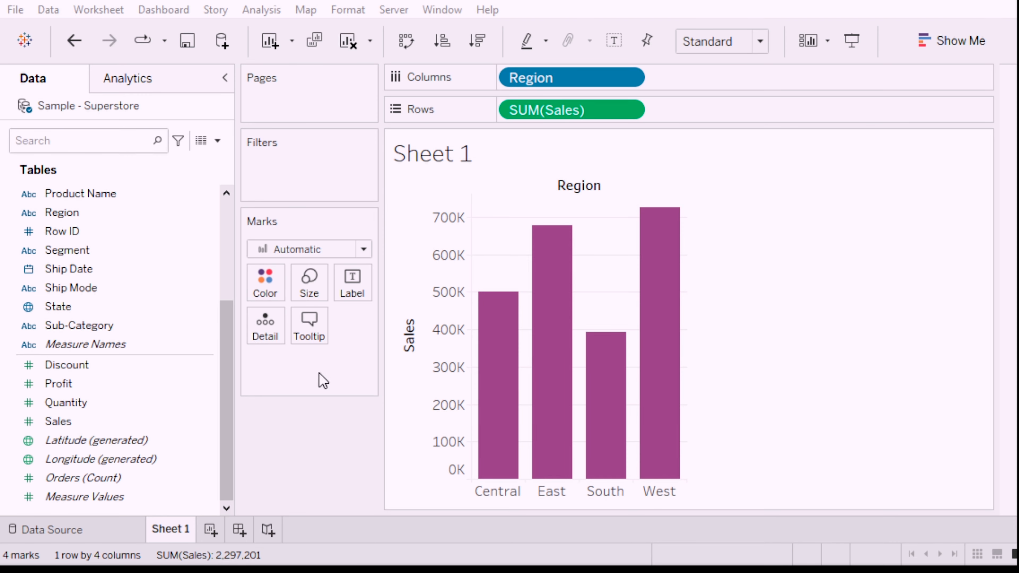
pyautogui.click(361, 391)
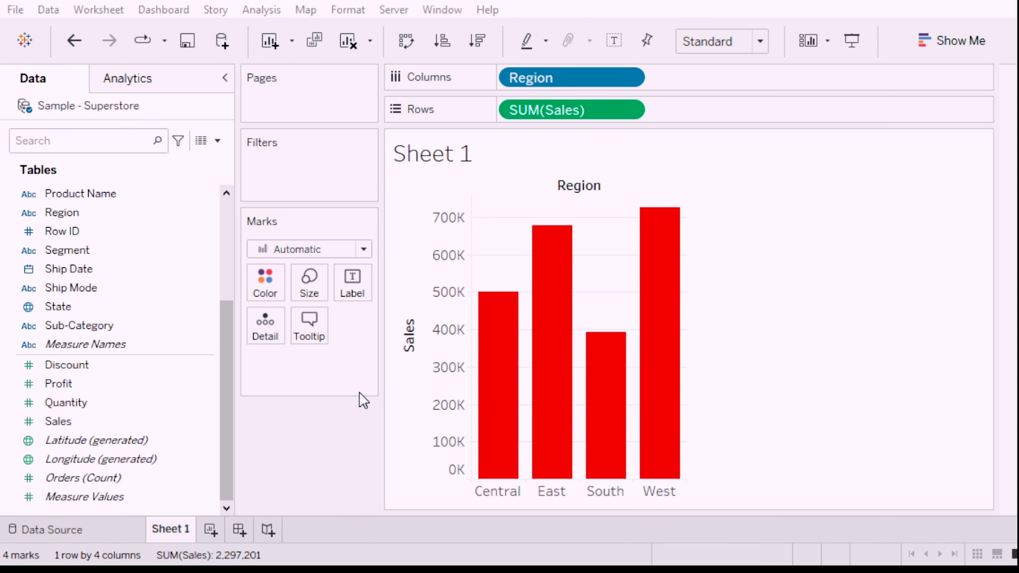
pyautogui.click(356, 375)
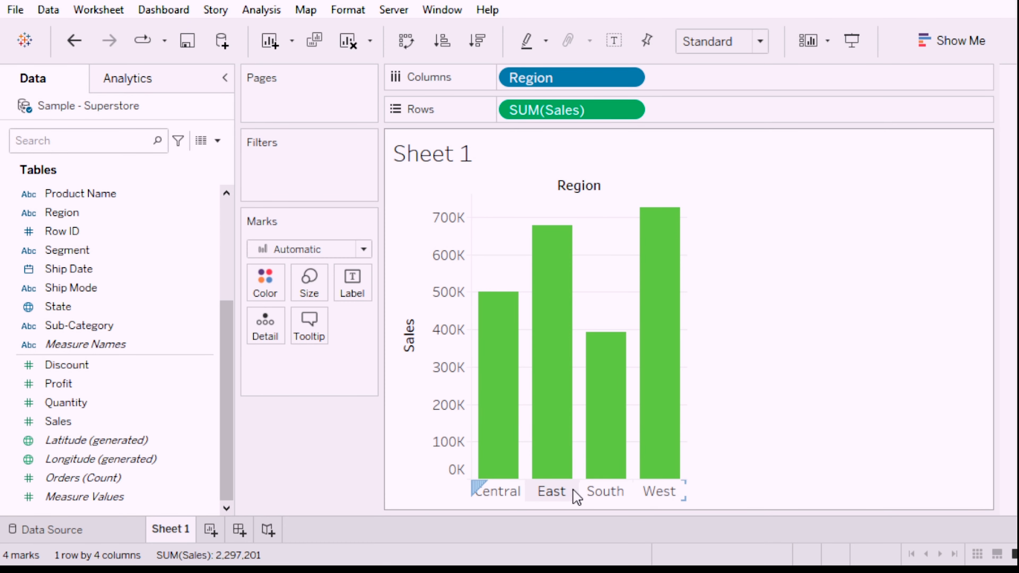
# - Assign the Region field to Color on the Marks card so each region's bar has its own colour
pyautogui.moveTo(657, 485)
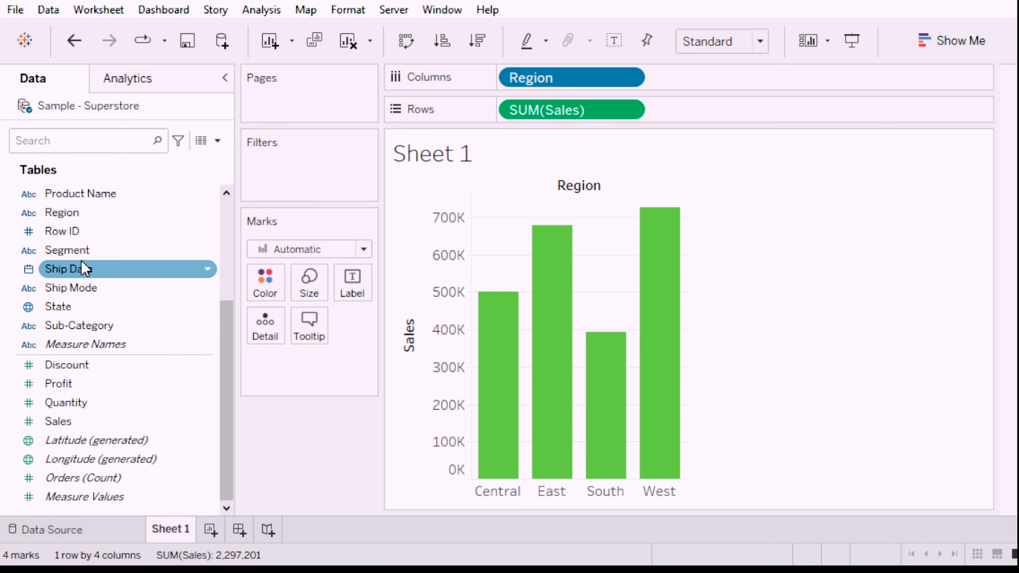
pyautogui.scroll(1, 109, 326)
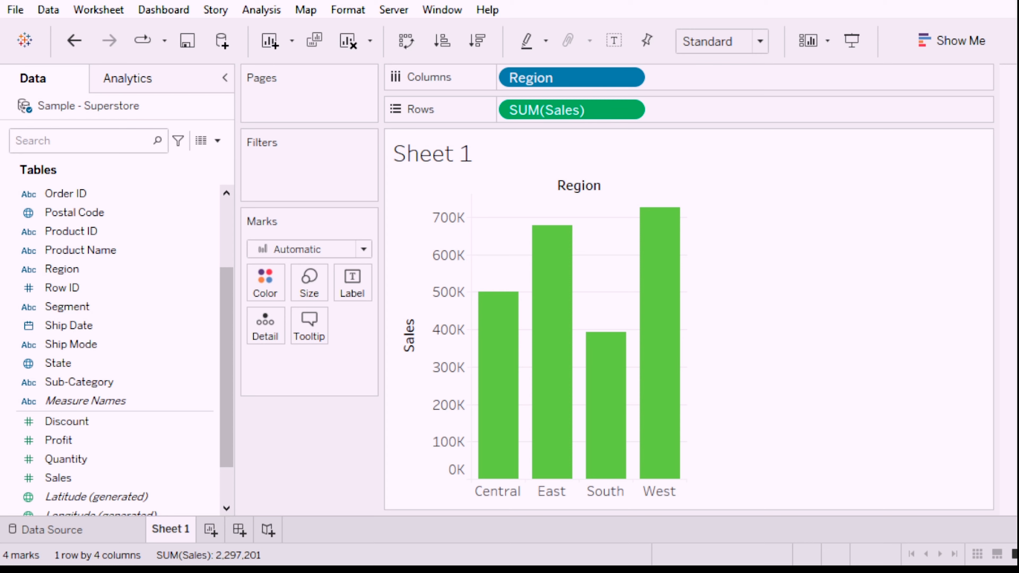
pyautogui.click(75, 272)
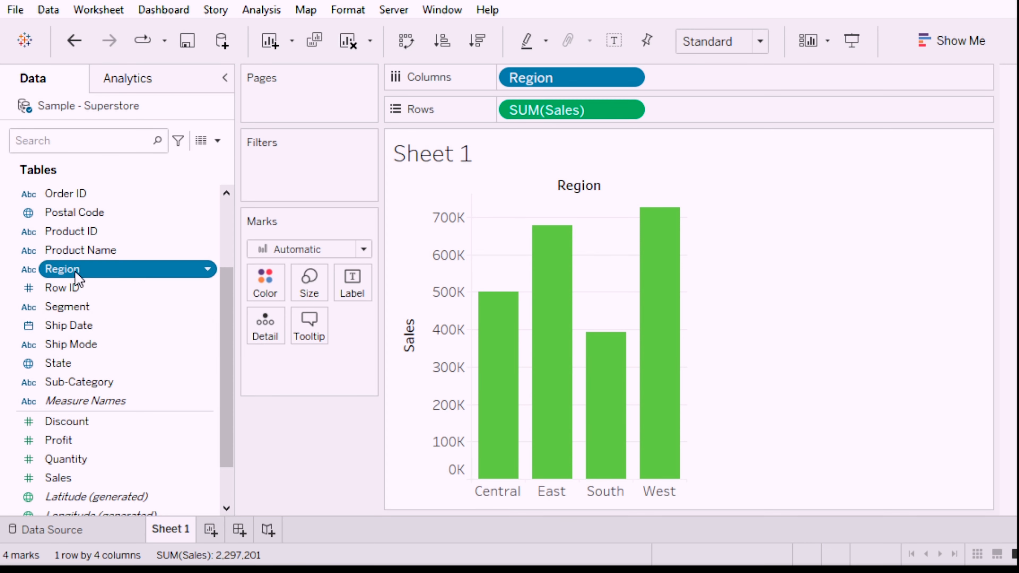
pyautogui.click(75, 272)
pyautogui.click(101, 290)
pyautogui.moveTo(92, 272); pyautogui.dragTo(265, 277)
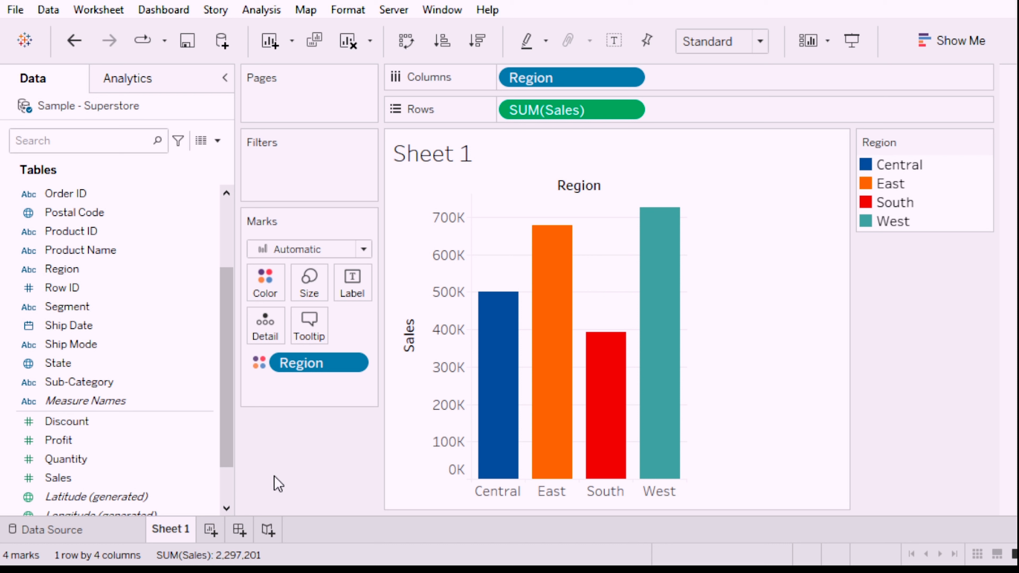
# - Assign the Region dimension to Color on the Marks card again
pyautogui.click(66, 345)
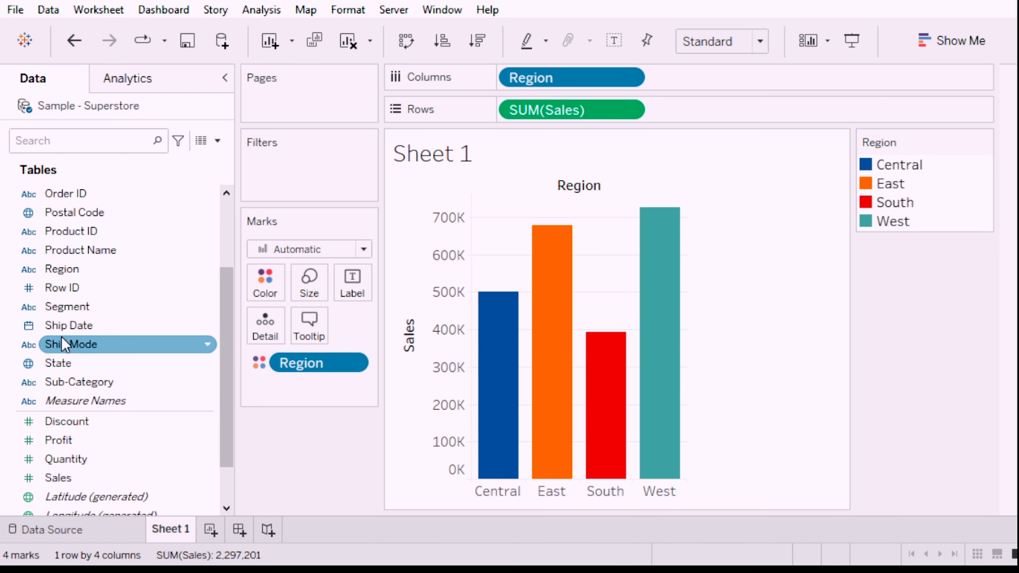
pyautogui.click(64, 273)
pyautogui.click(63, 272)
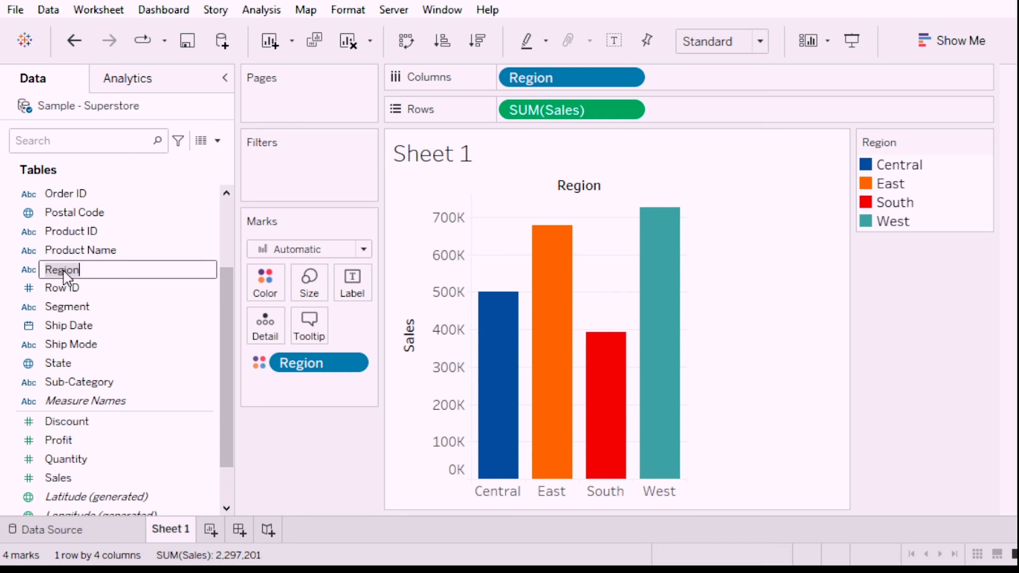
pyautogui.press('Escape')
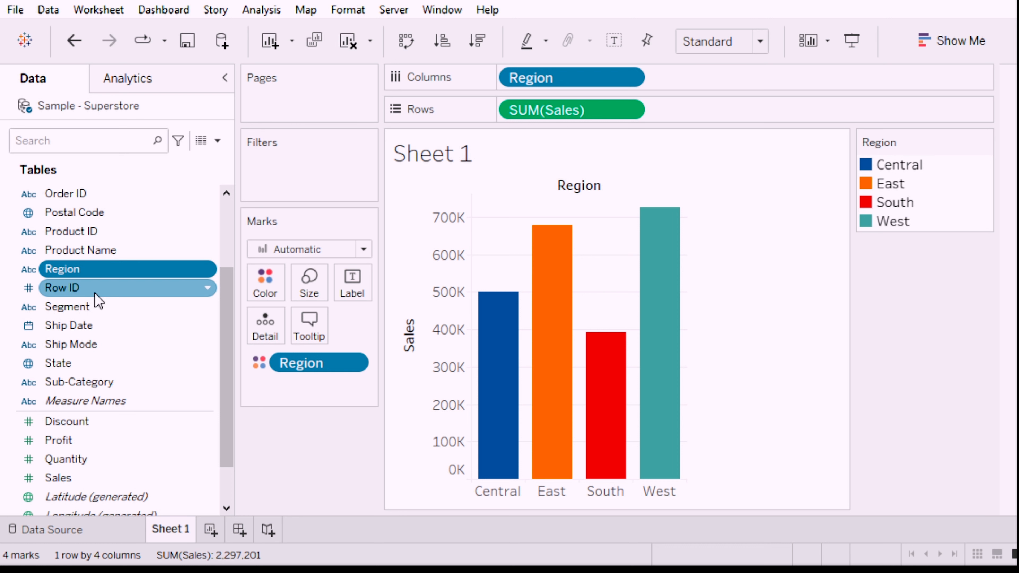
pyautogui.moveTo(103, 275); pyautogui.dragTo(270, 281)
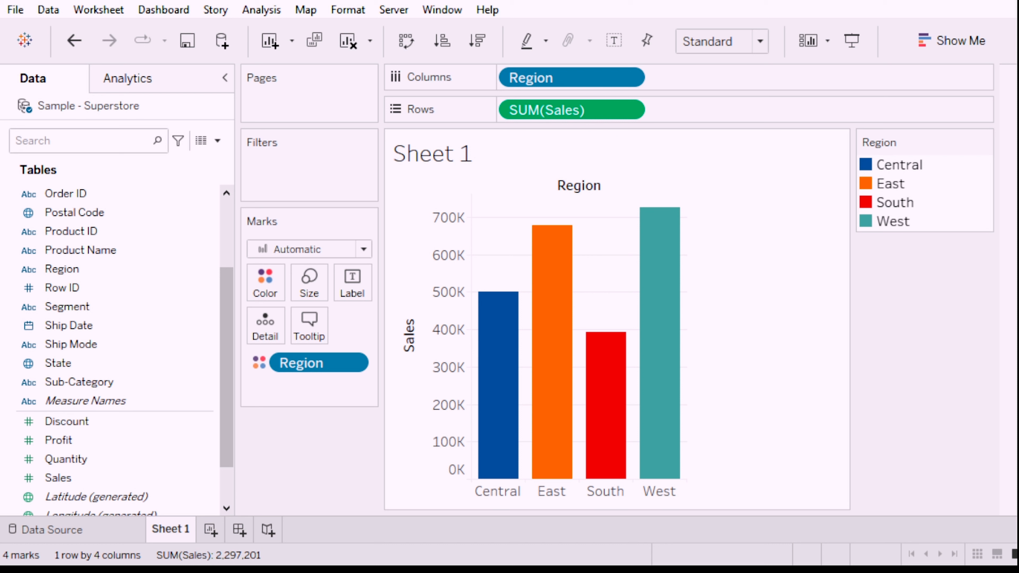
# - Try the Profit measure and then the Sales measure as the Color field to shade the region bars by value
pyautogui.scroll(-1, 126, 345)
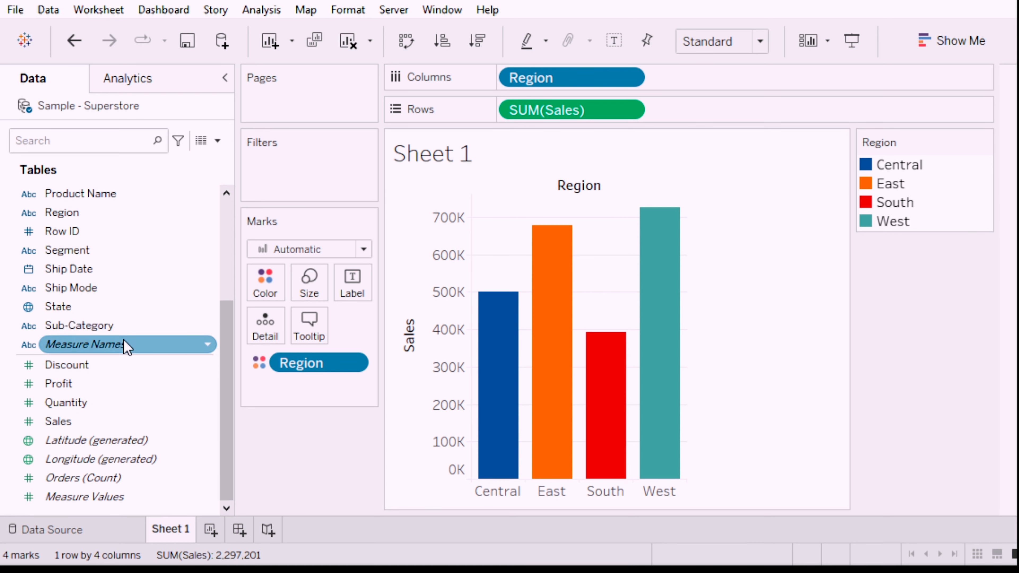
pyautogui.click(98, 386)
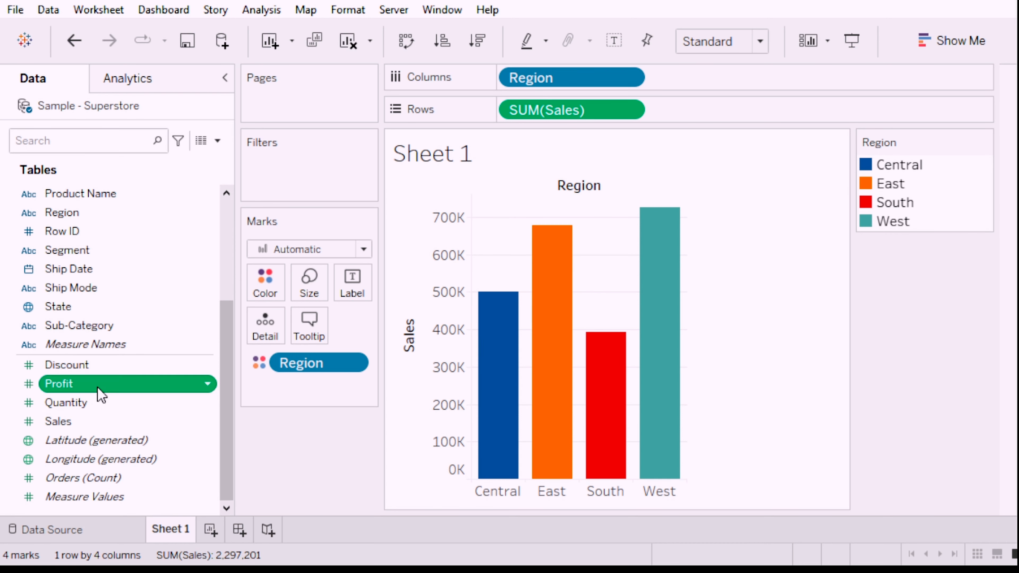
pyautogui.moveTo(98, 388); pyautogui.dragTo(269, 287)
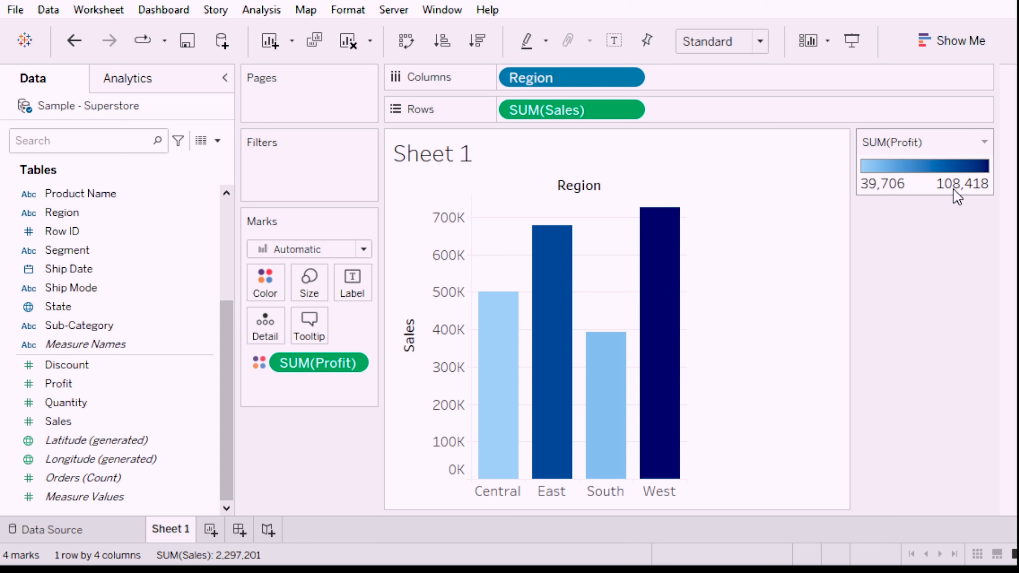
pyautogui.moveTo(668, 278)
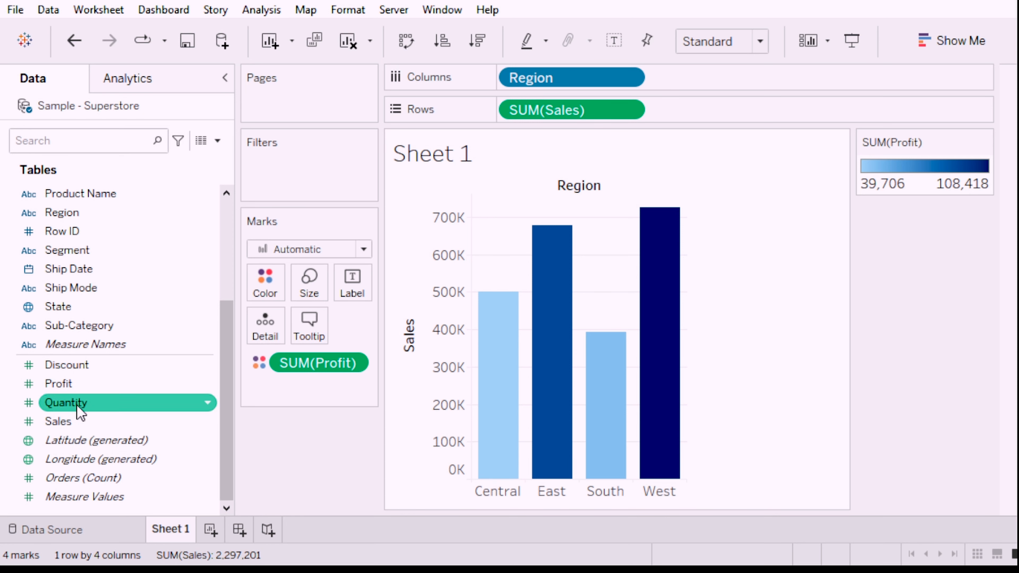
pyautogui.moveTo(75, 384); pyautogui.dragTo(266, 288)
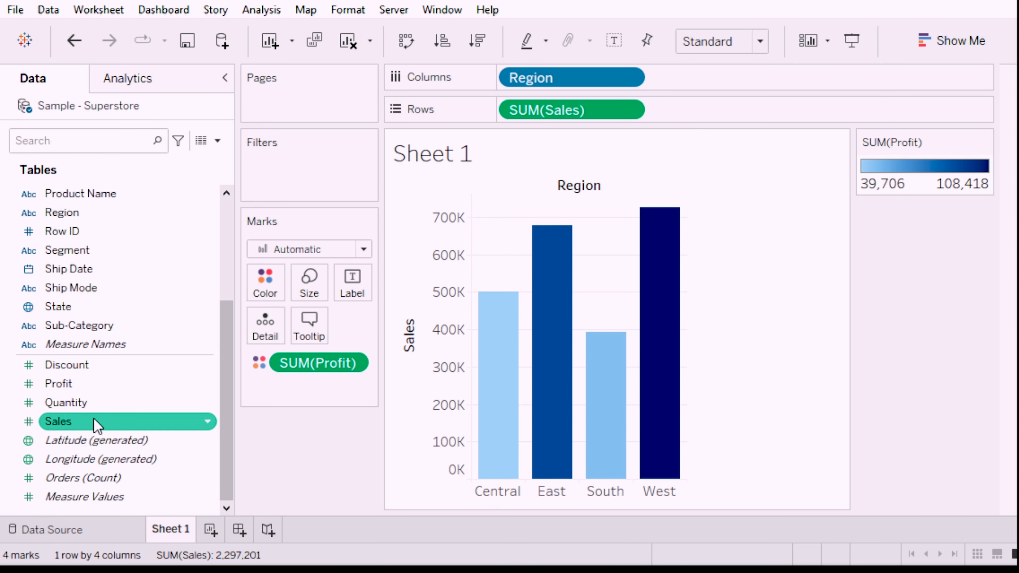
pyautogui.moveTo(96, 425); pyautogui.dragTo(263, 287)
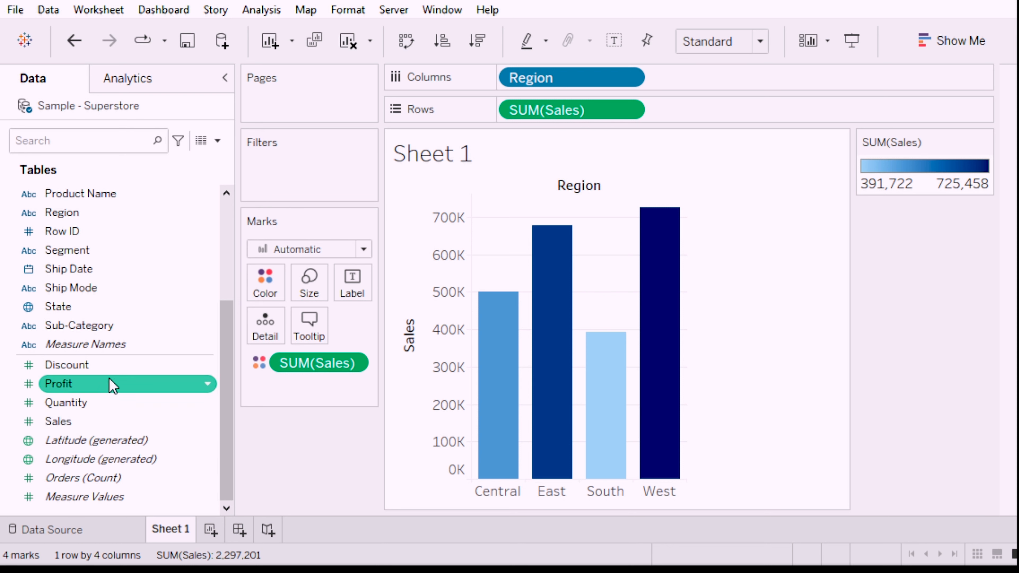
# - Replace Sales with the Region dimension on Color so each bar gets its own distinct colour
pyautogui.scroll(3, 115, 291)
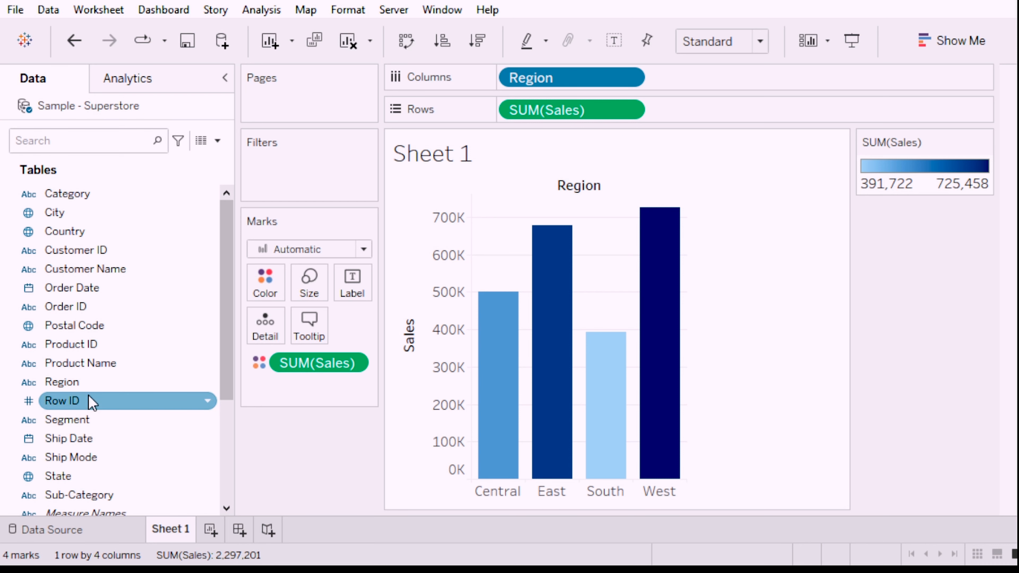
pyautogui.scroll(-3, 142, 453)
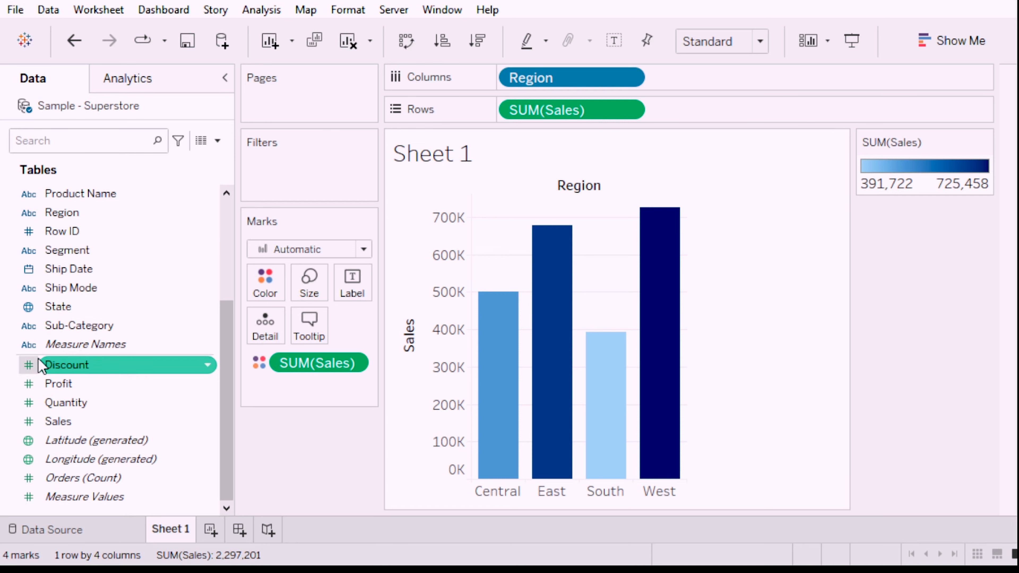
pyautogui.scroll(3, 106, 344)
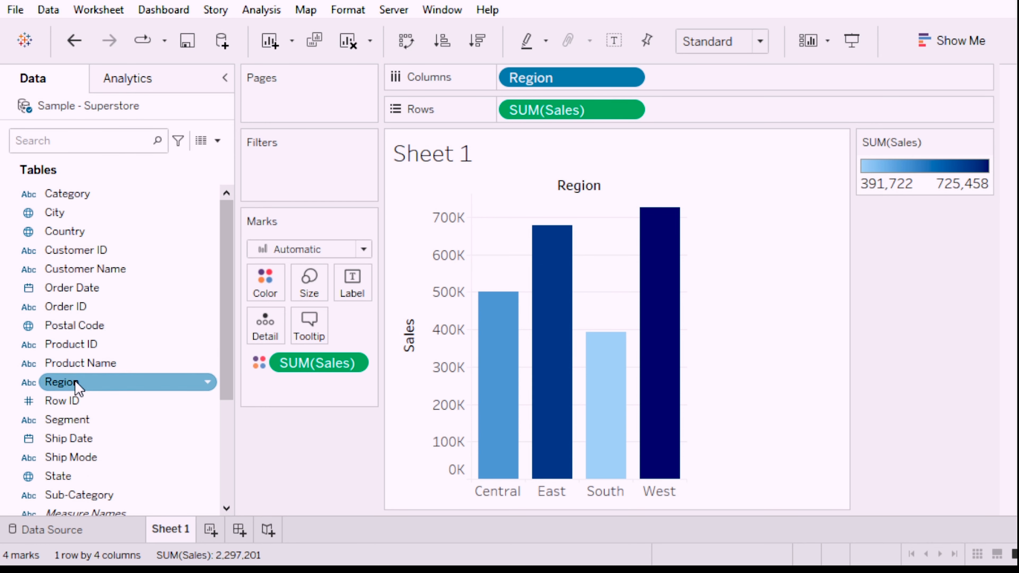
pyautogui.moveTo(80, 381); pyautogui.dragTo(266, 287)
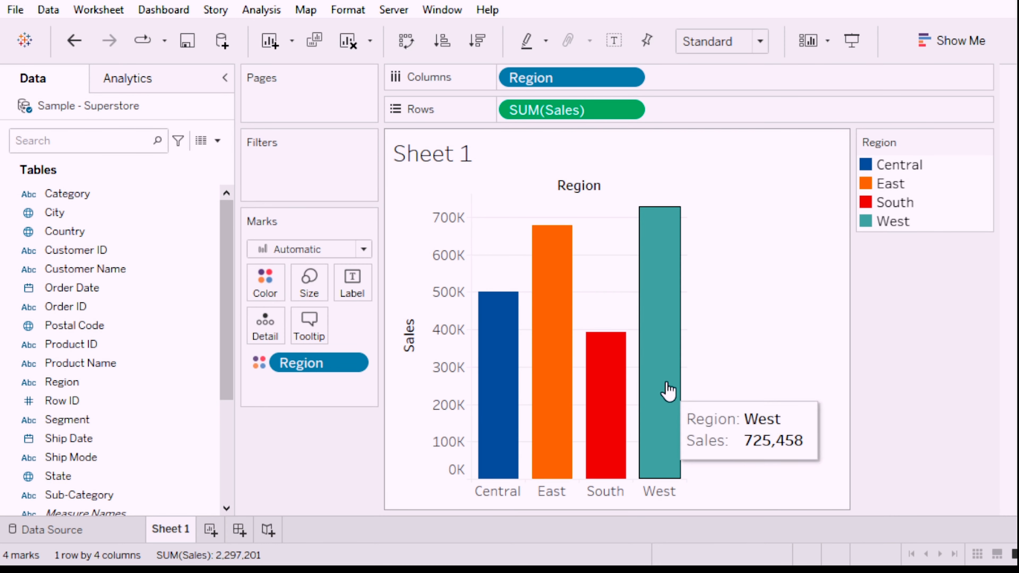
# - Try sorting the regions by sales in ascending and descending order, and clear the sort on Region
pyautogui.click(446, 42)
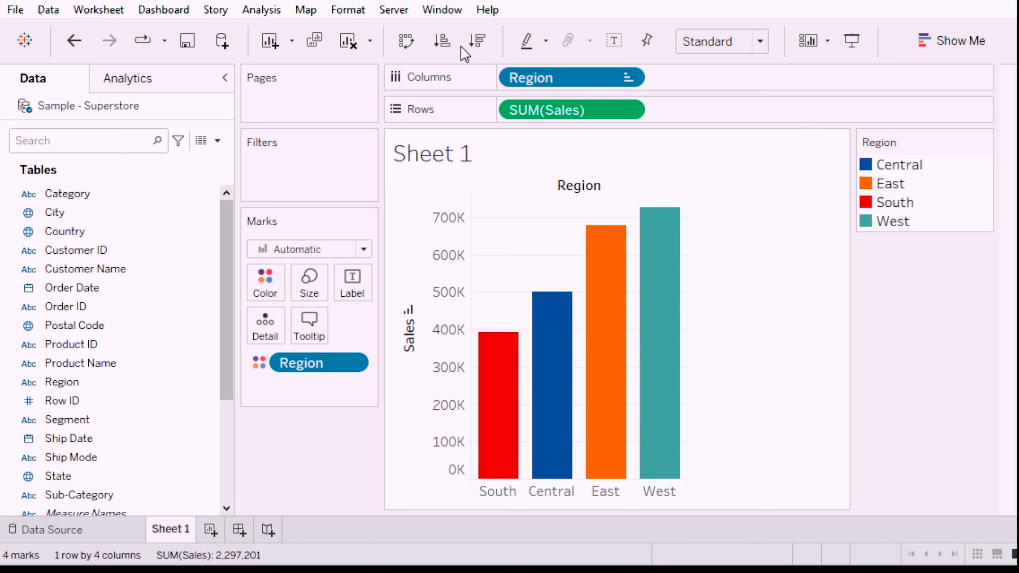
pyautogui.click(480, 43)
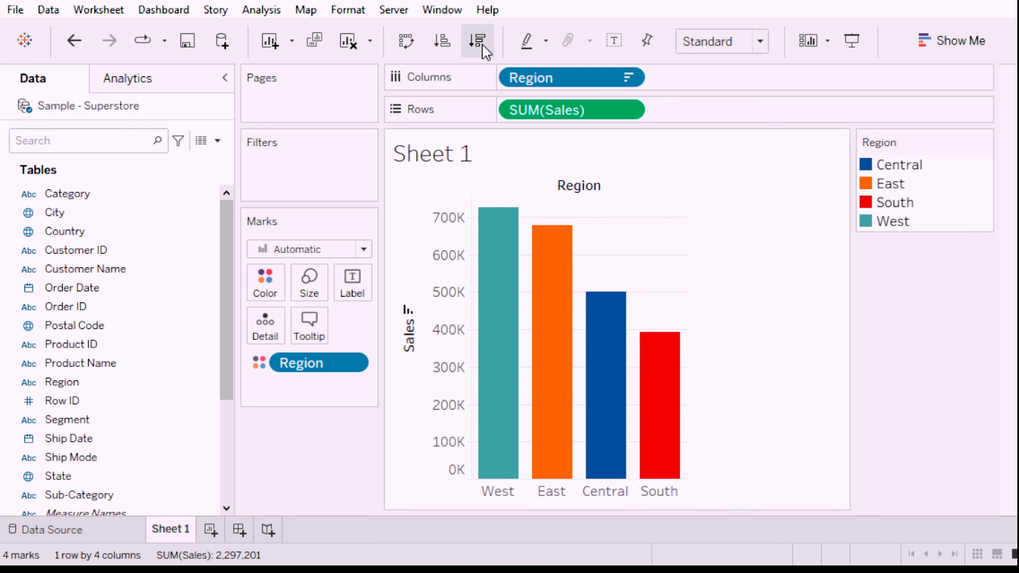
pyautogui.click(442, 41)
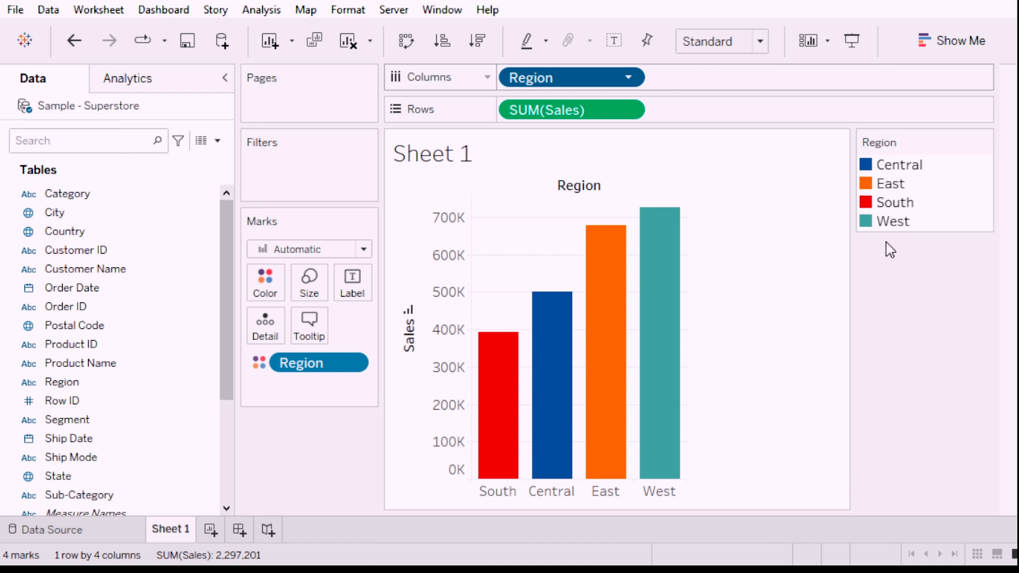
pyautogui.click(599, 196)
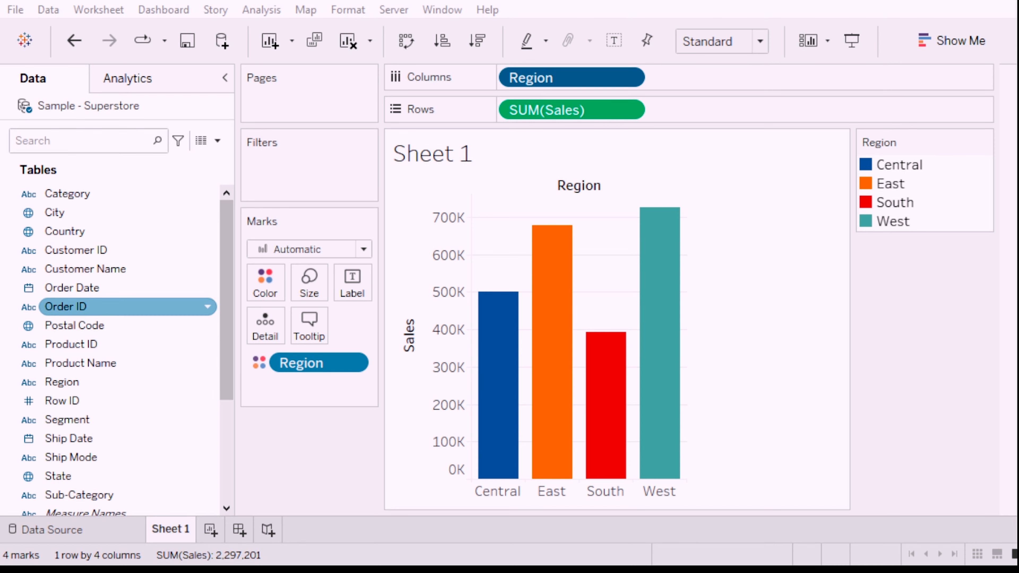
# - Assign the Profit measure to Size on the Marks card so the bar widths reflect profit
pyautogui.scroll(-3, 120, 321)
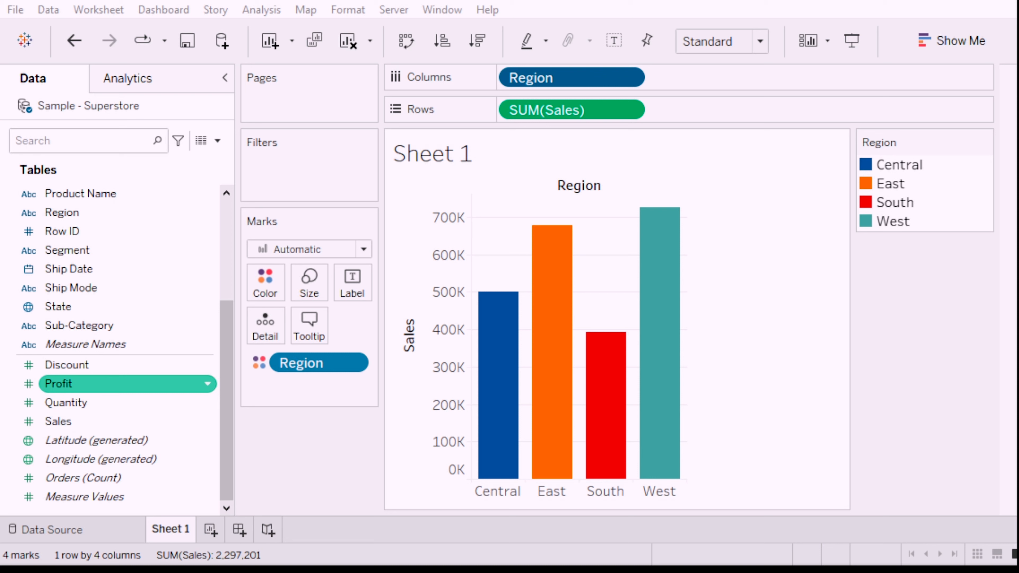
pyautogui.moveTo(84, 384); pyautogui.dragTo(311, 283)
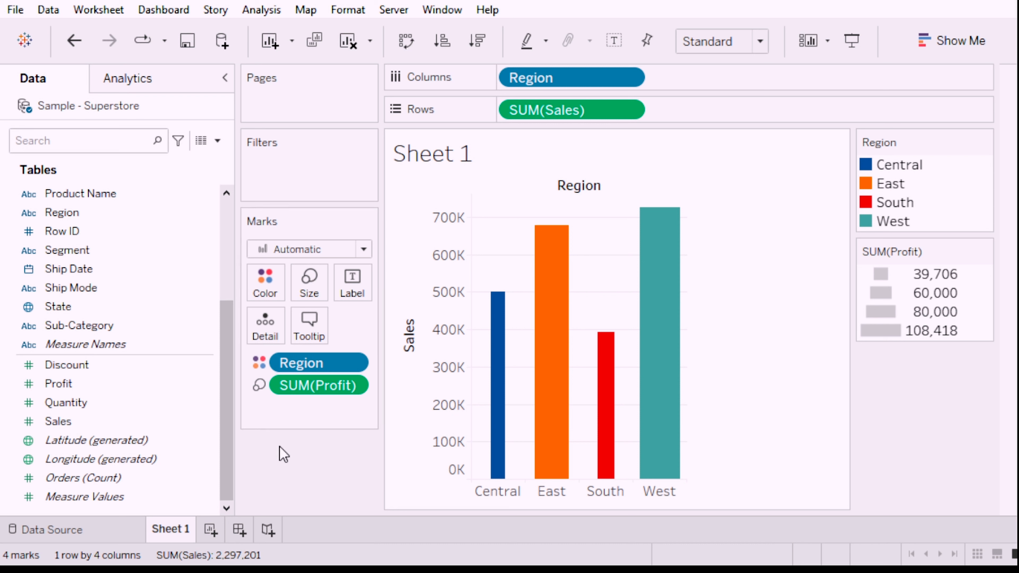
pyautogui.moveTo(55, 389); pyautogui.dragTo(305, 288)
# - Show sales labels on the bars and remove Profit from the Marks card
pyautogui.click(355, 290)
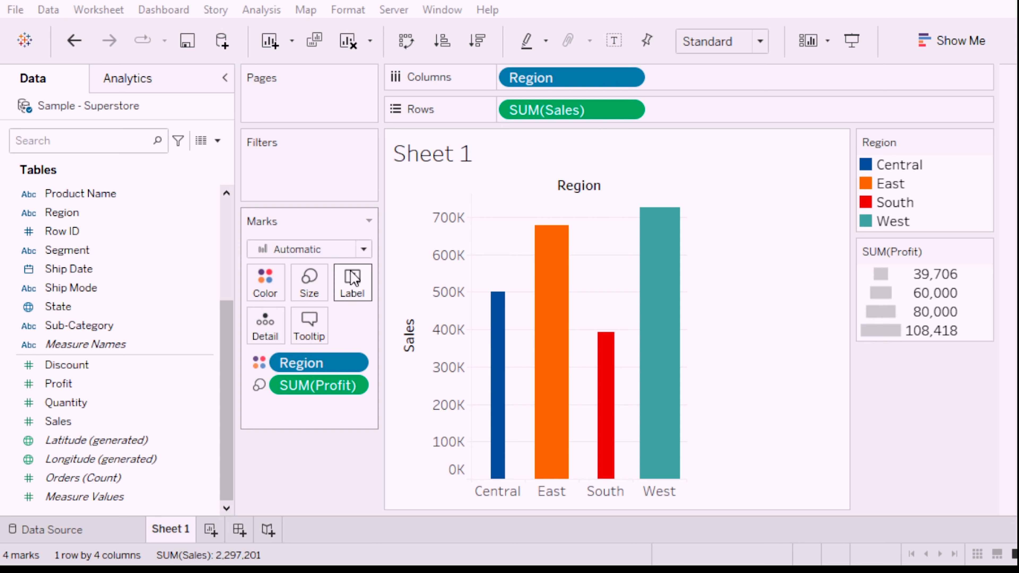
pyautogui.click(408, 328)
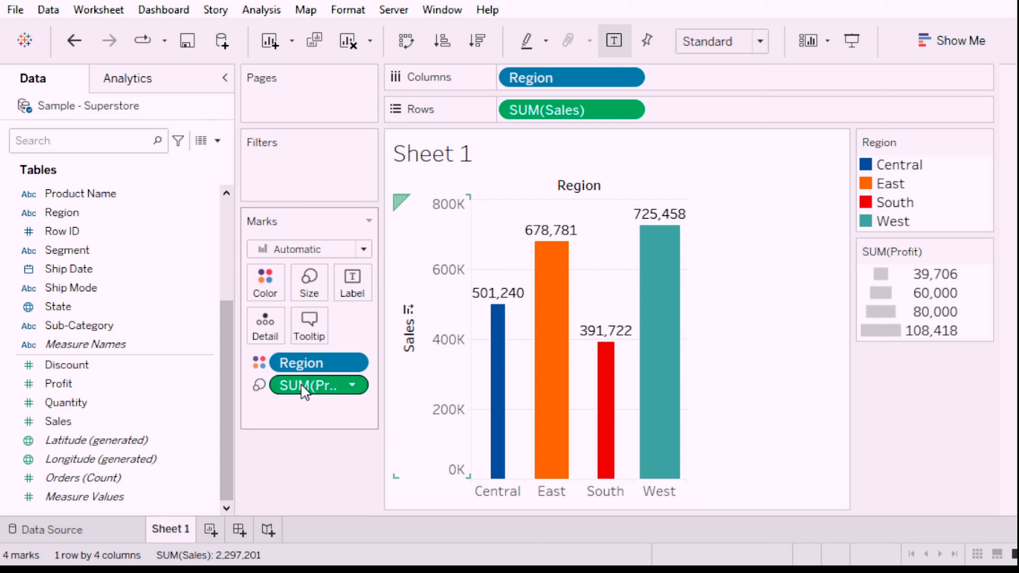
pyautogui.moveTo(301, 386); pyautogui.dragTo(298, 484)
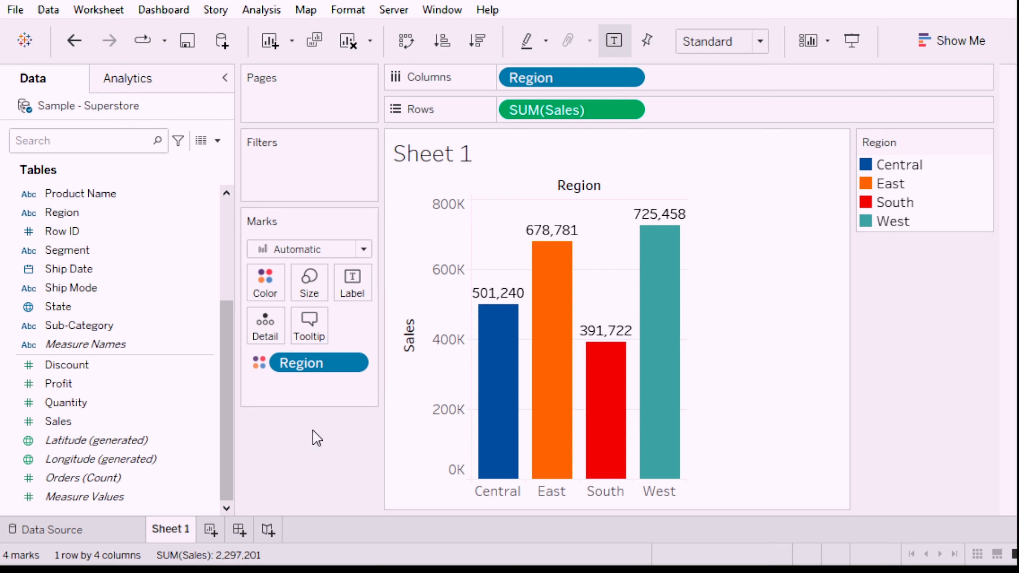
# - Limit the mark labels to the regions with the minimum and maximum sales
pyautogui.click(351, 280)
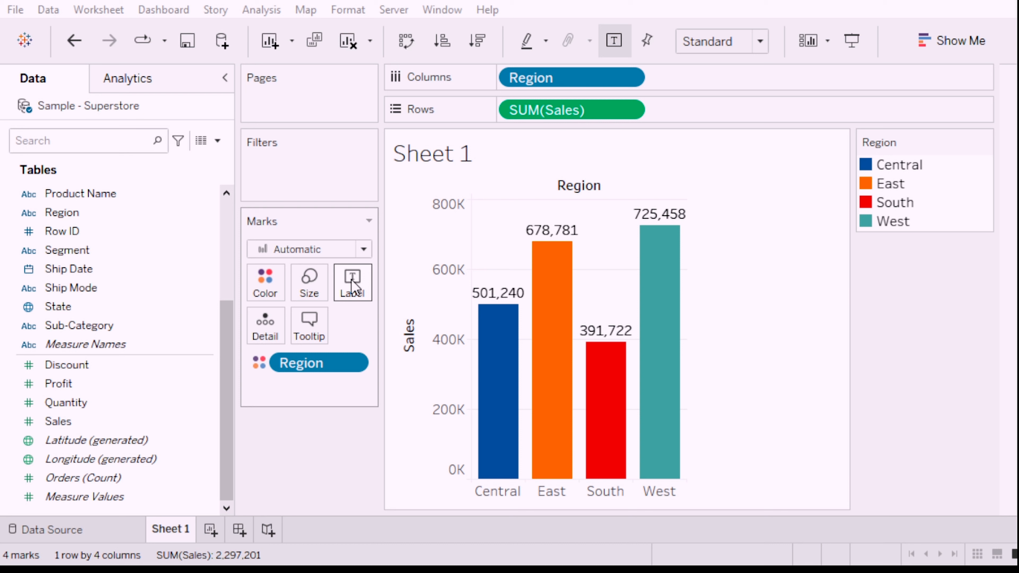
pyautogui.moveTo(653, 224)
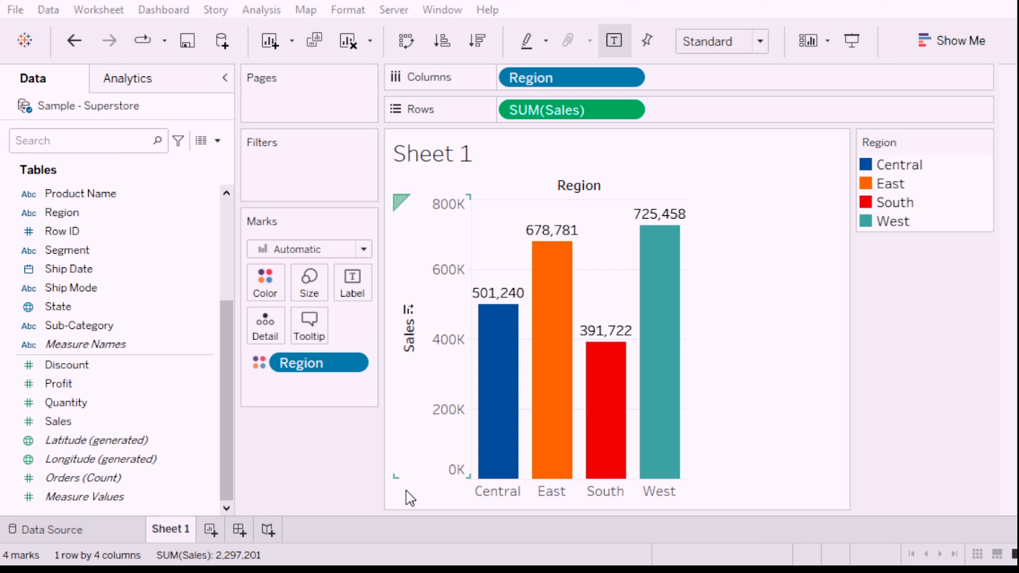
pyautogui.moveTo(670, 458)
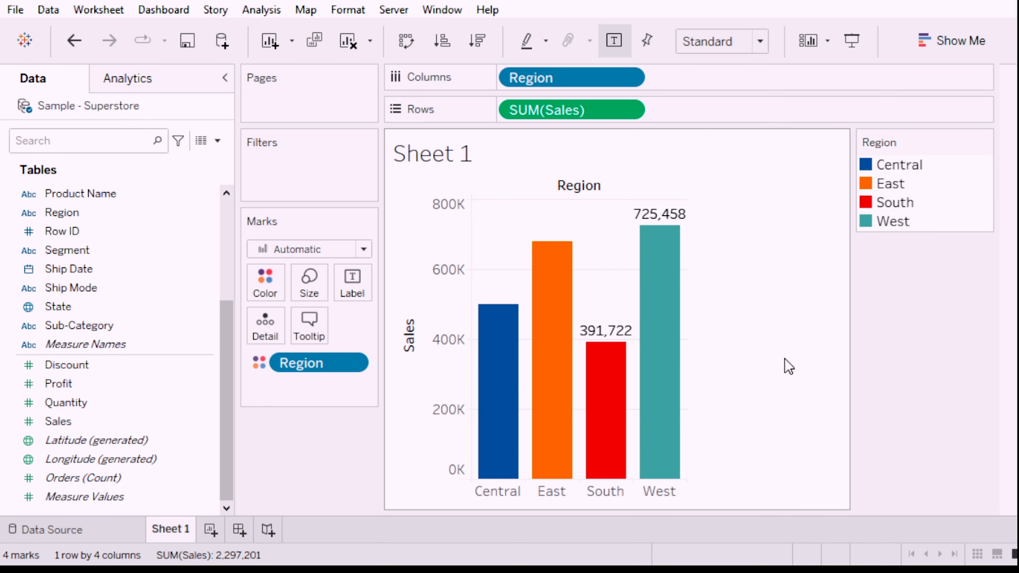
# - Try the Line mark type on the regions sorted by ascending sales, and revert both the mark type and the sort
pyautogui.click(444, 51)
pyautogui.click(363, 249)
pyautogui.click(280, 299)
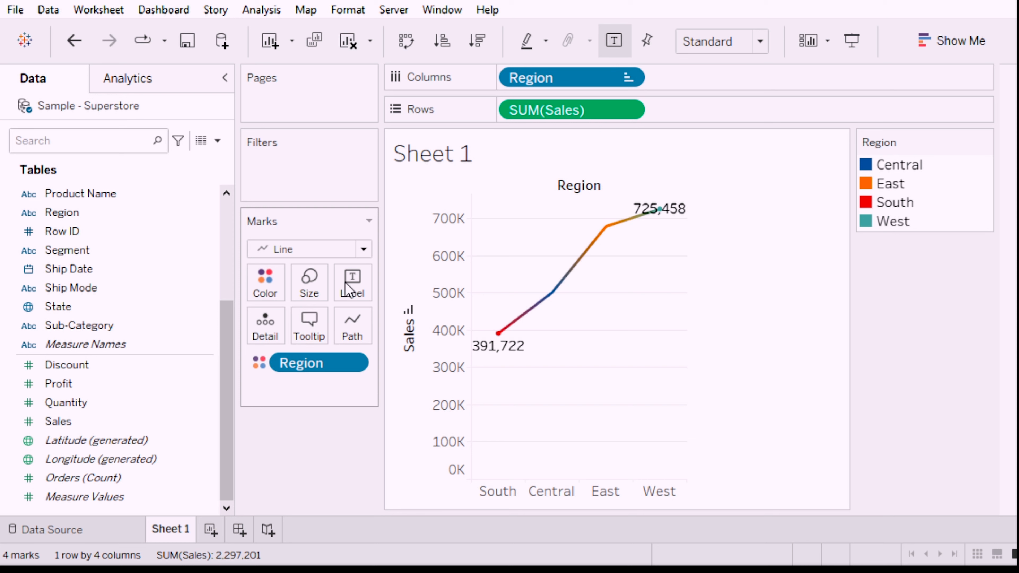
pyautogui.hotkey('ctrl', 'z')
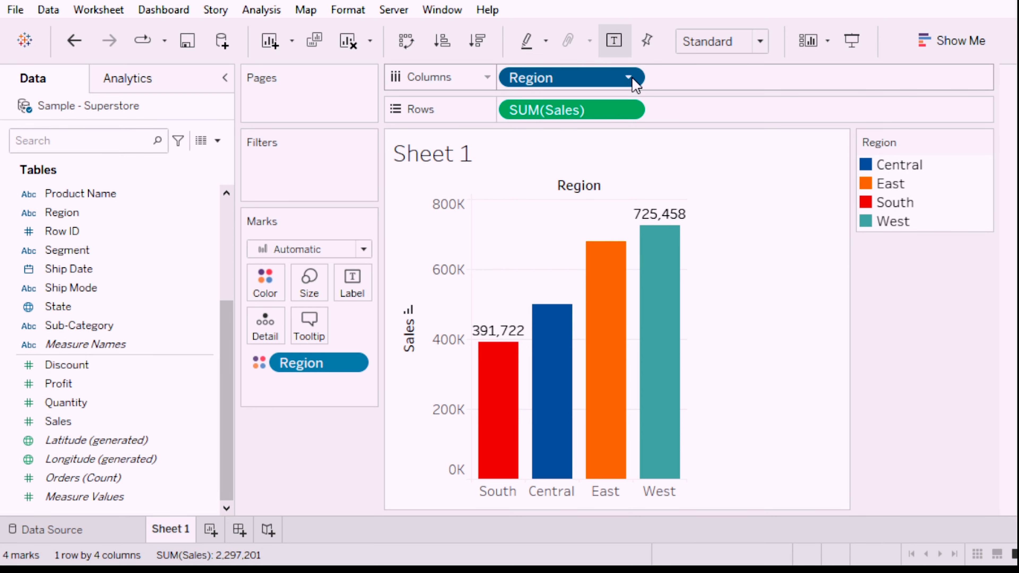
pyautogui.click(579, 180)
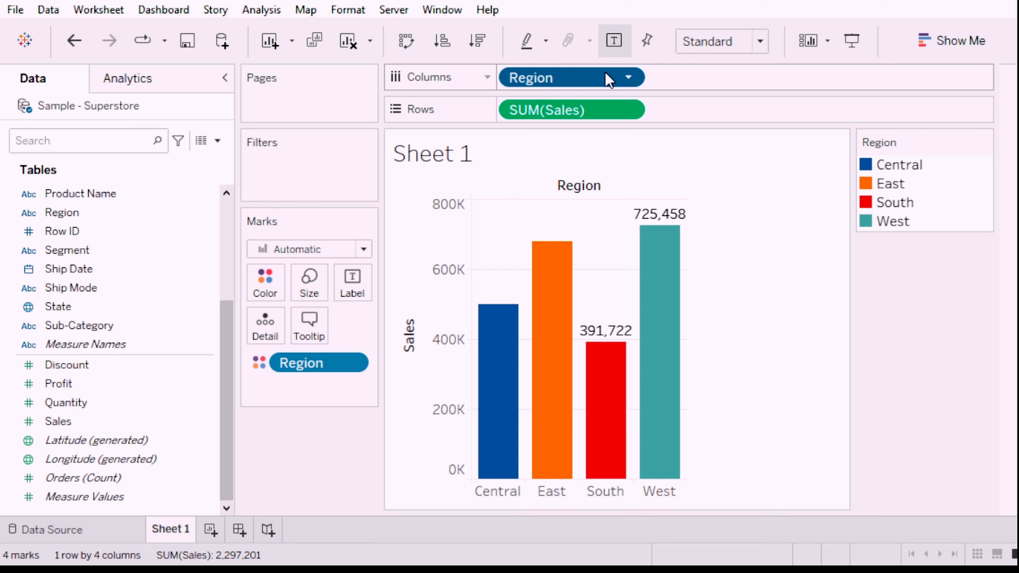
# - Set the mark labels to show on all the region bars and close the label options
pyautogui.click(360, 297)
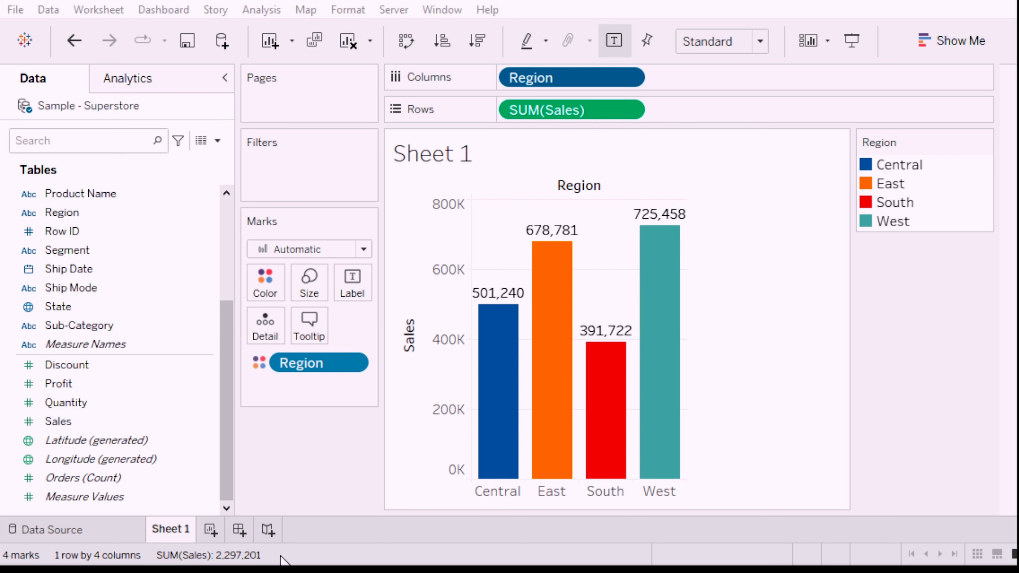
pyautogui.click(304, 450)
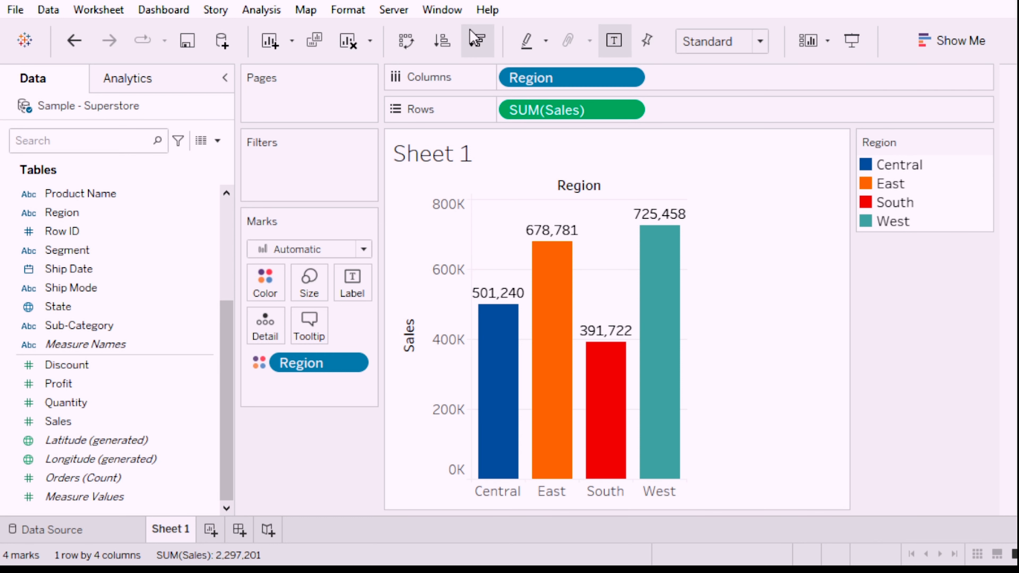
pyautogui.click(488, 172)
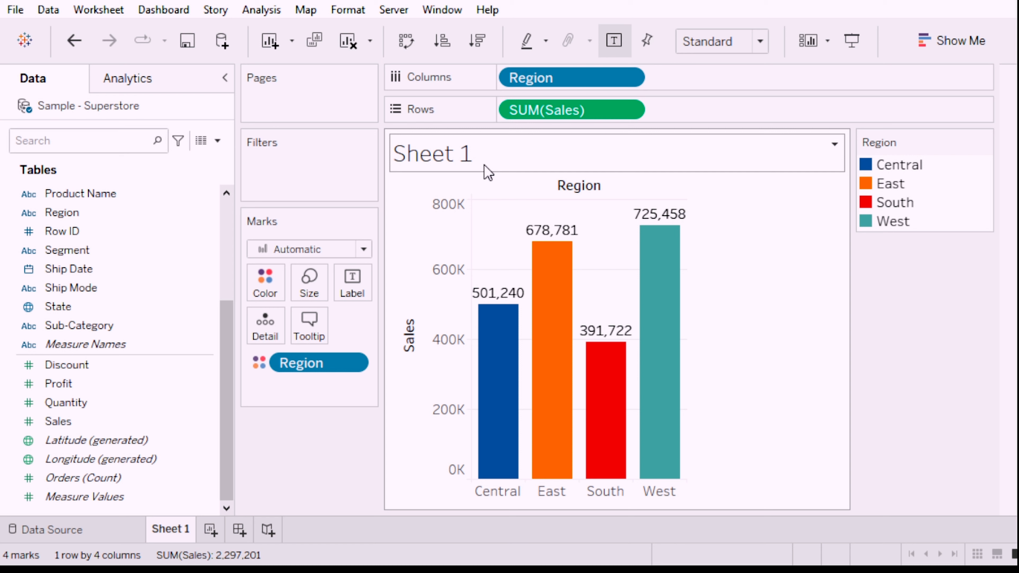
pyautogui.click(401, 200)
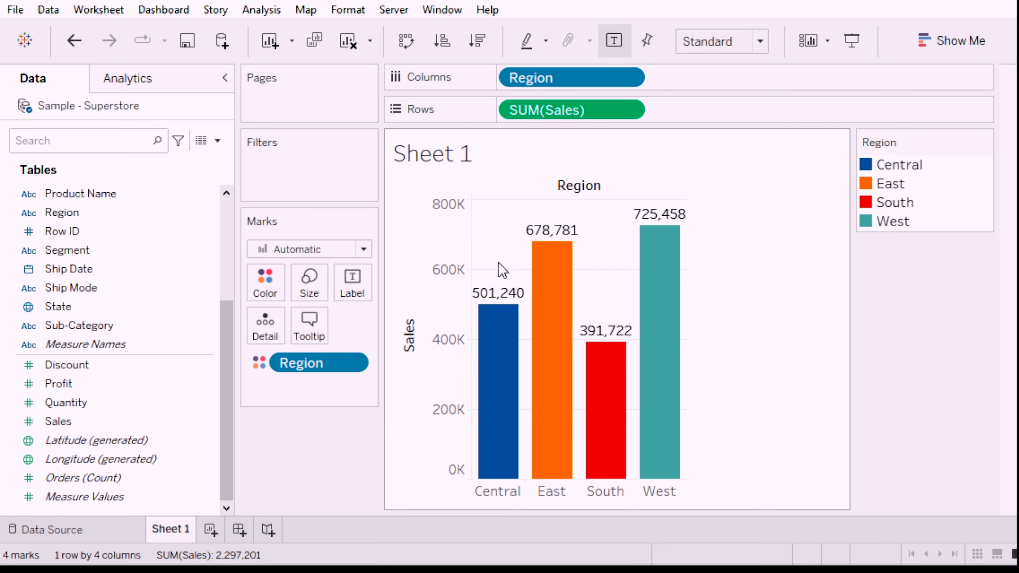
pyautogui.moveTo(681, 218)
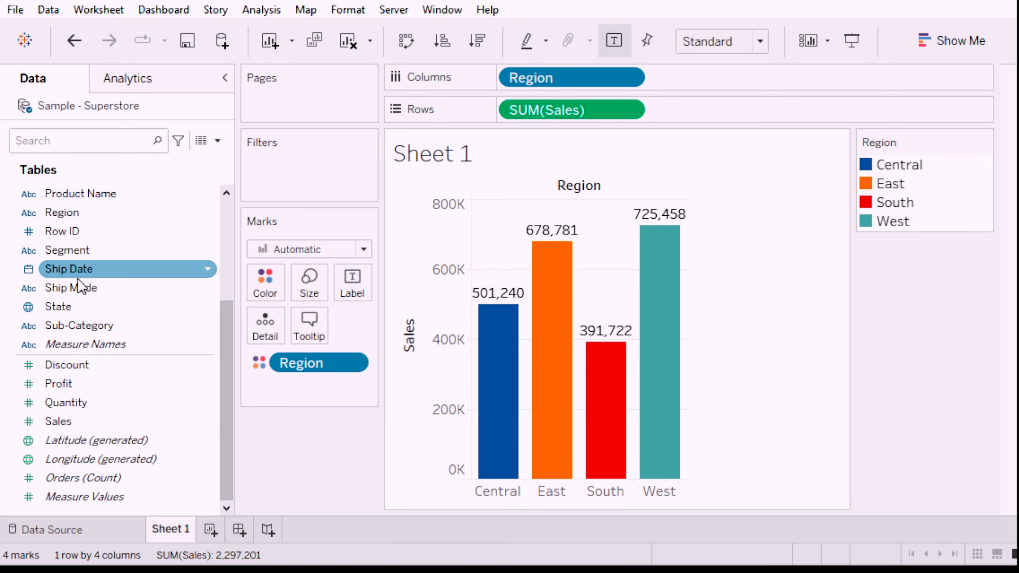
pyautogui.scroll(3, 96, 289)
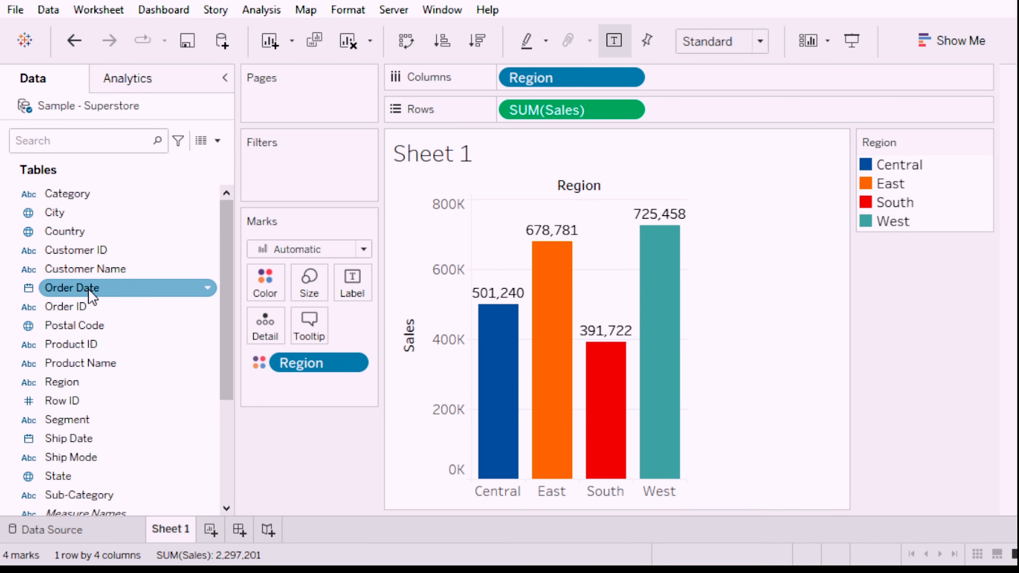
# - Try labelling the bars with Region and Sales, and remove both labels from the Marks card
pyautogui.scroll(-2, 81, 353)
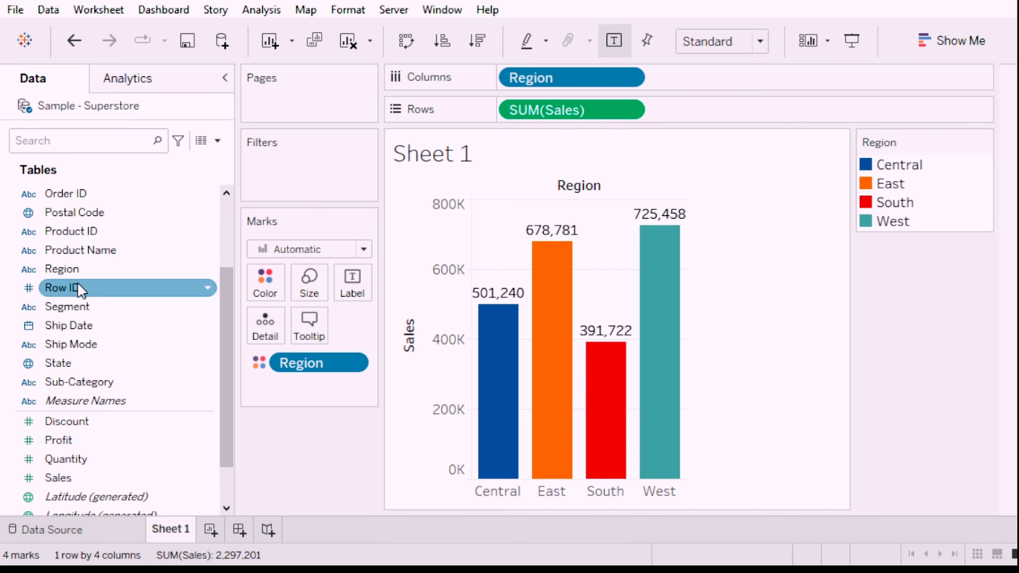
pyautogui.moveTo(80, 269); pyautogui.dragTo(353, 284)
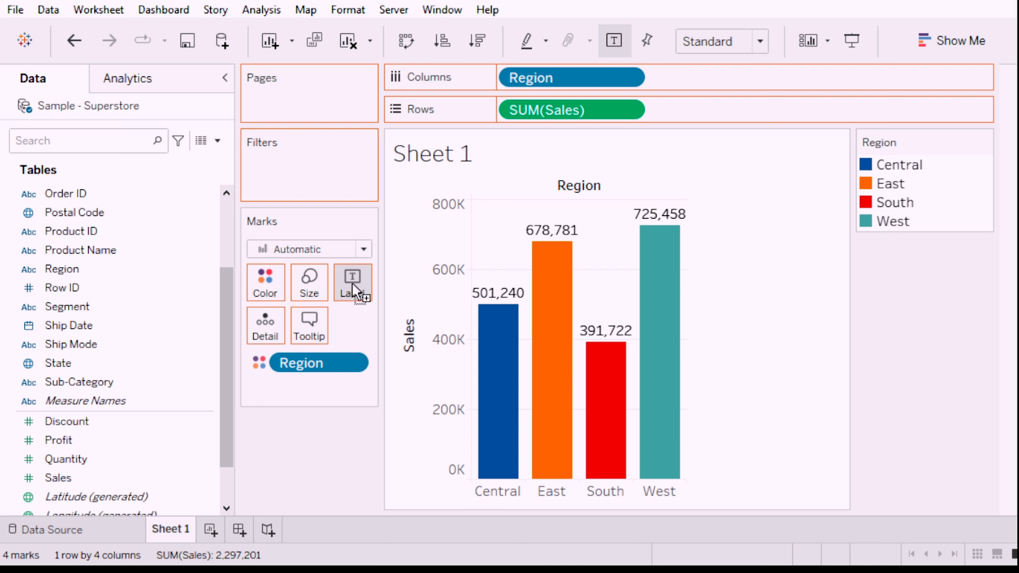
pyautogui.moveTo(352, 285); pyautogui.dragTo(355, 283)
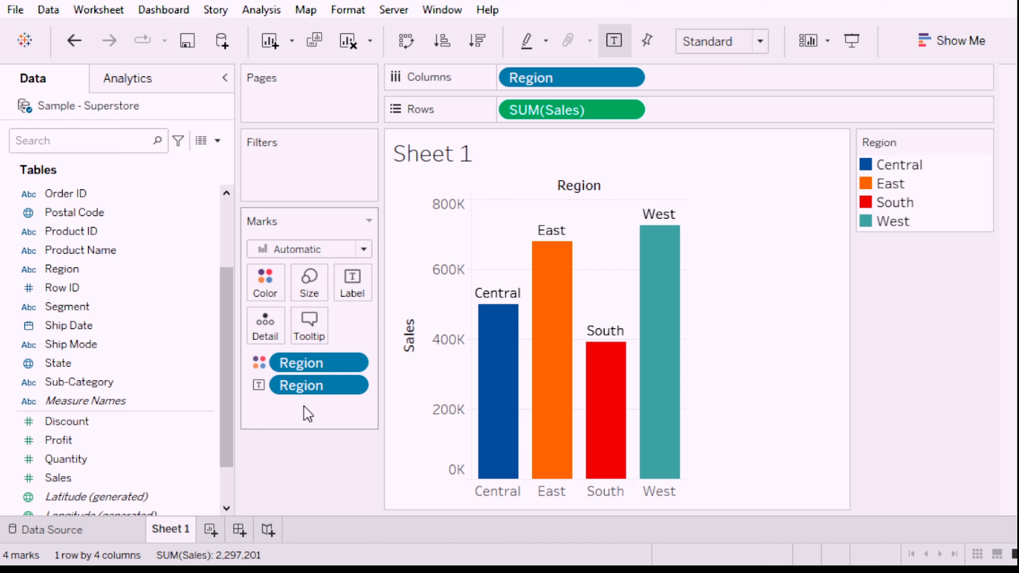
pyautogui.click(117, 368)
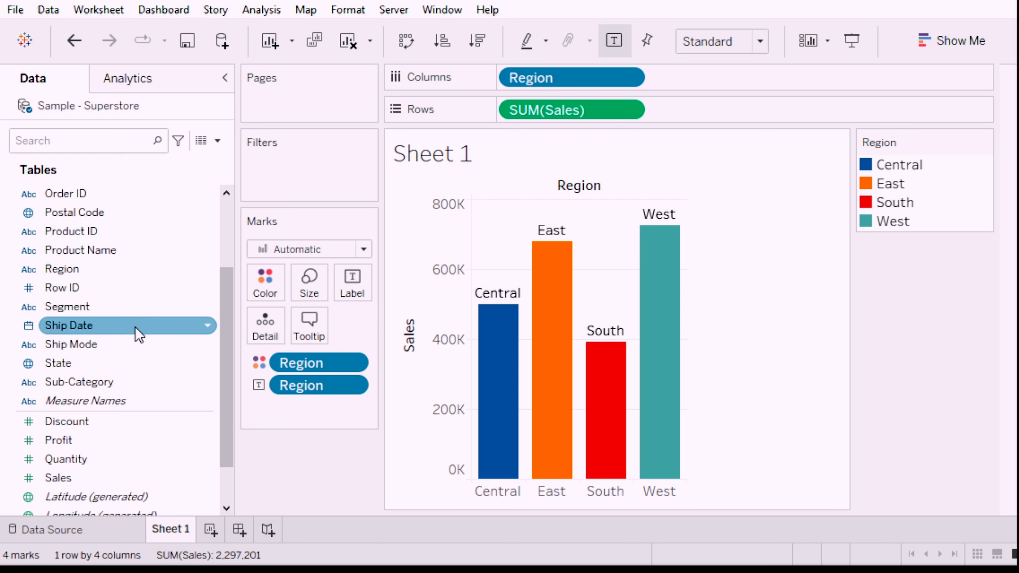
pyautogui.scroll(-3, 184, 465)
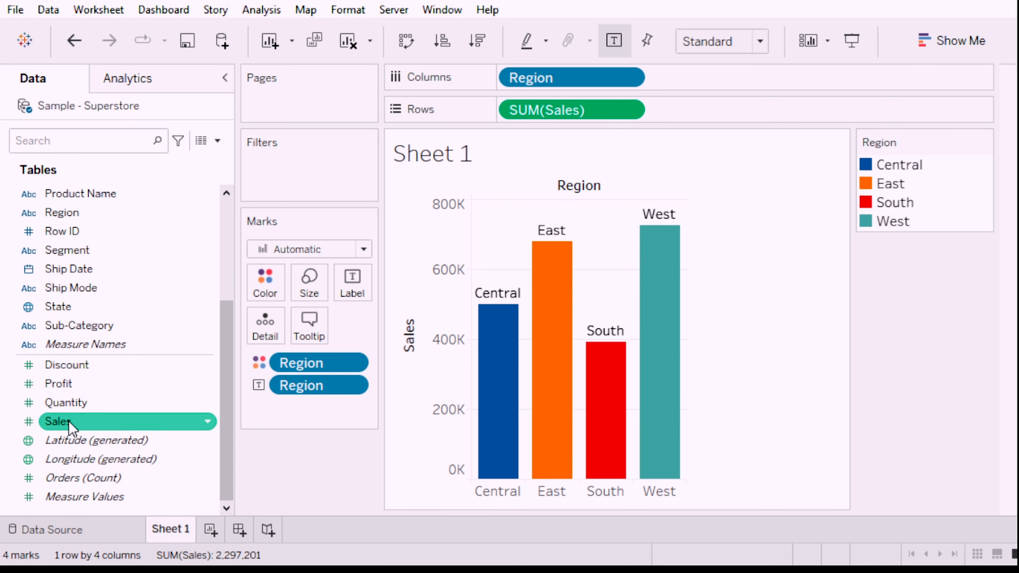
pyautogui.moveTo(68, 423); pyautogui.dragTo(352, 284)
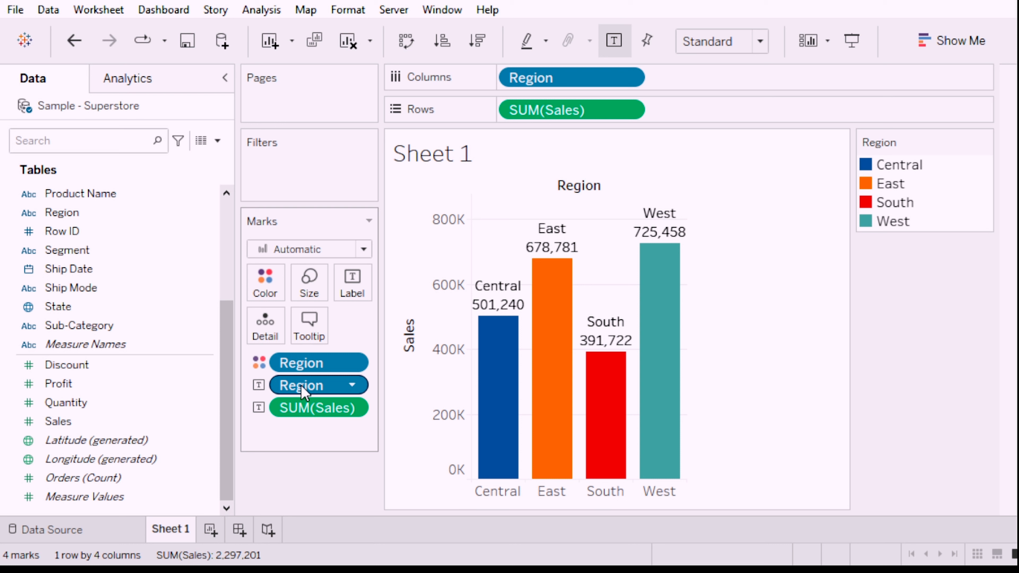
pyautogui.moveTo(312, 412); pyautogui.dragTo(321, 453)
pyautogui.moveTo(319, 387); pyautogui.dragTo(158, 524)
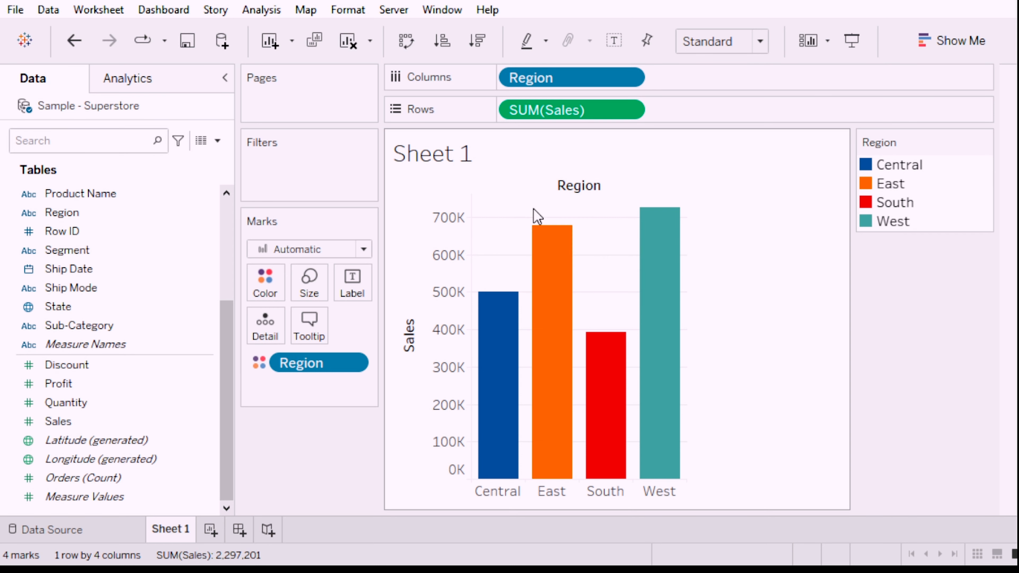
# - Add Region and the sum of Sales again as labels on the bars
pyautogui.moveTo(537, 223)
pyautogui.click(42, 422)
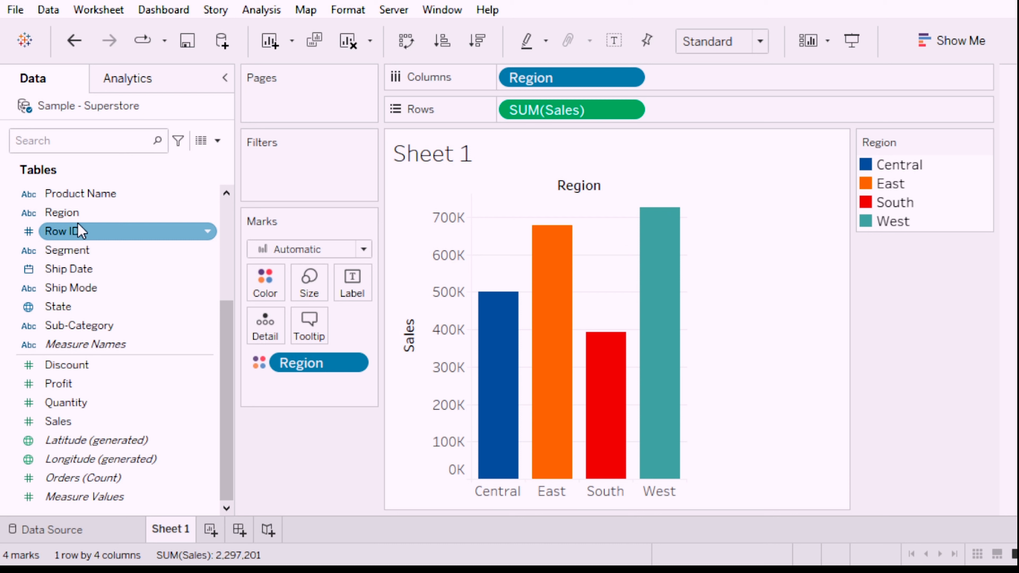
pyautogui.moveTo(81, 221); pyautogui.dragTo(357, 291)
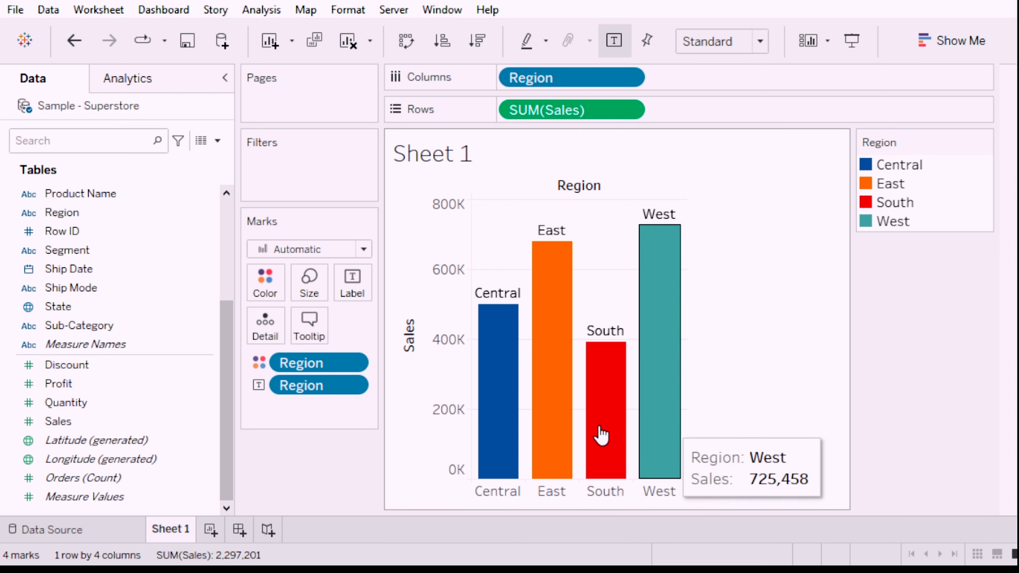
pyautogui.click(60, 422)
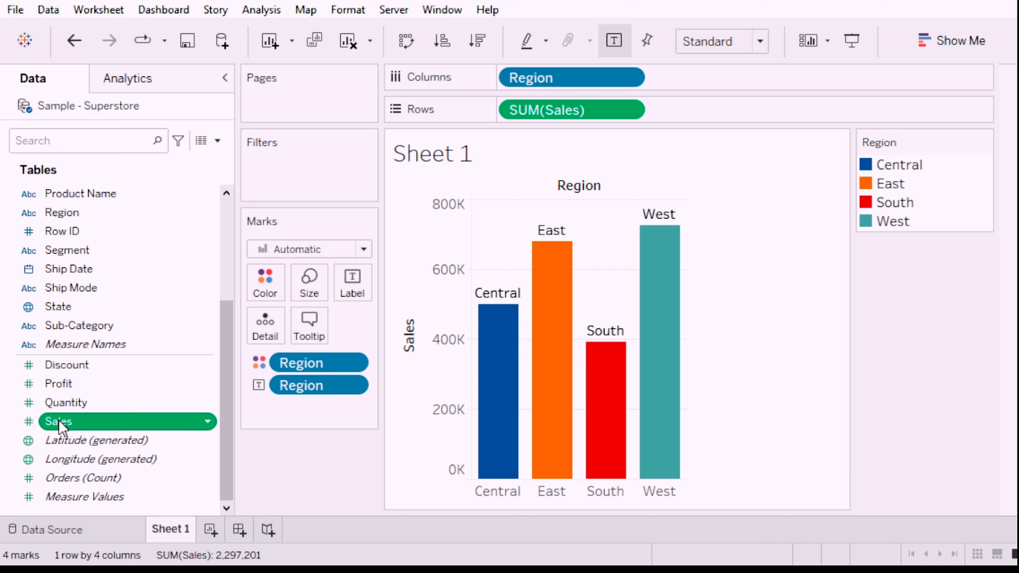
pyautogui.click(60, 422)
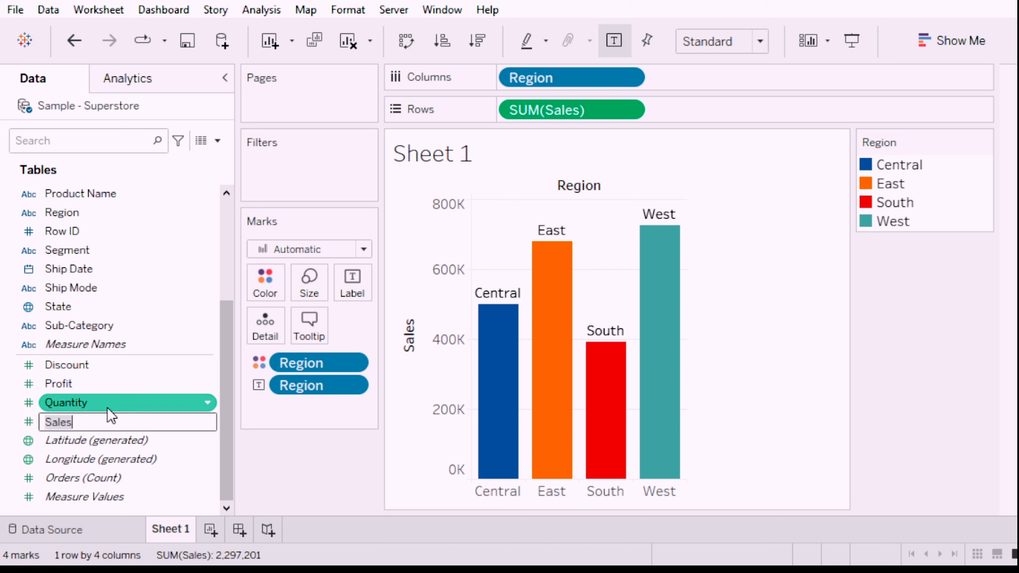
pyautogui.press('Escape')
pyautogui.moveTo(114, 426); pyautogui.dragTo(354, 287)
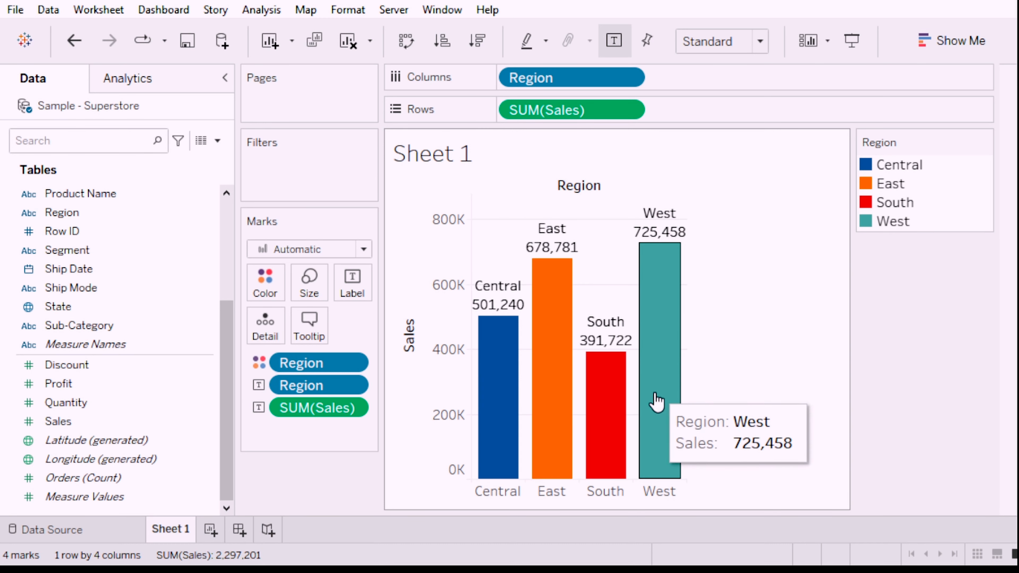
pyautogui.moveTo(576, 407)
pyautogui.moveTo(500, 403)
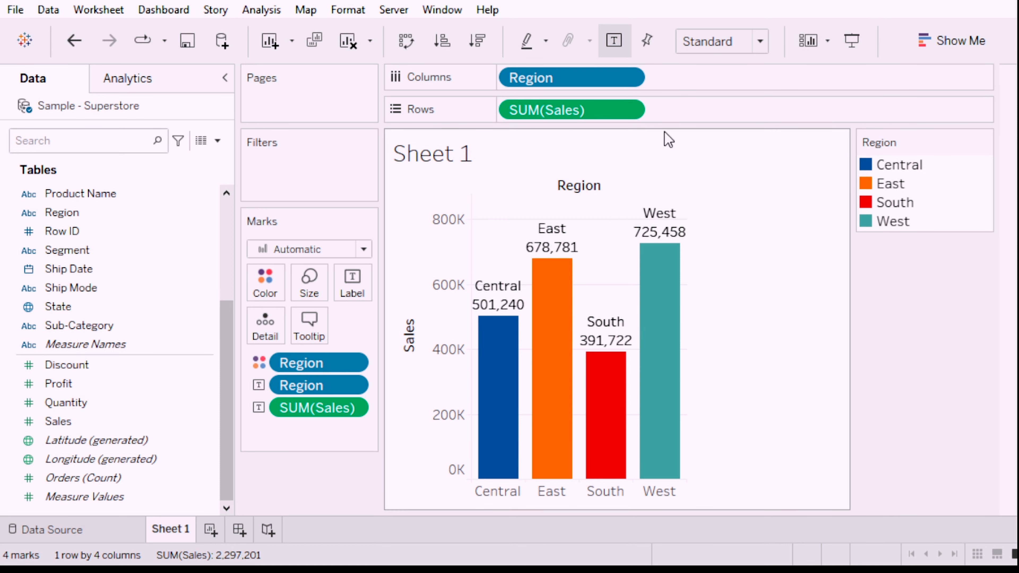
# - Try the Average aggregation for the Sales field on Rows, and revert it to Sum
pyautogui.click(631, 112)
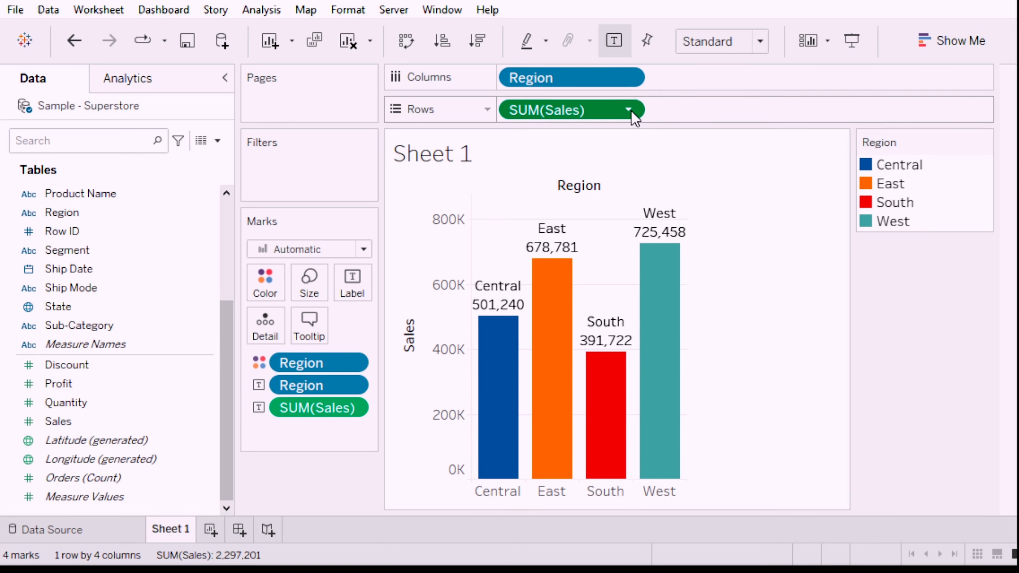
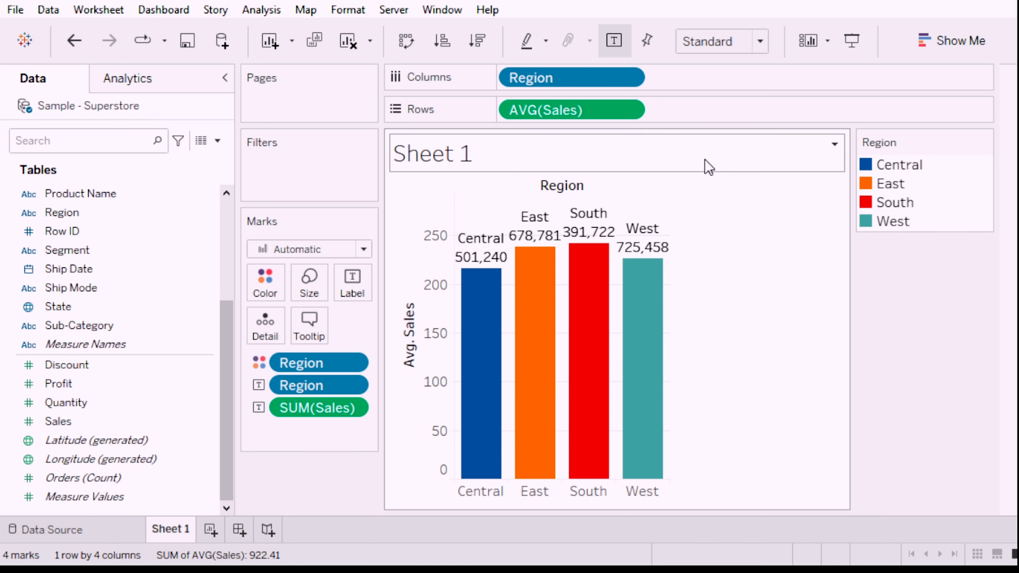
pyautogui.click(630, 112)
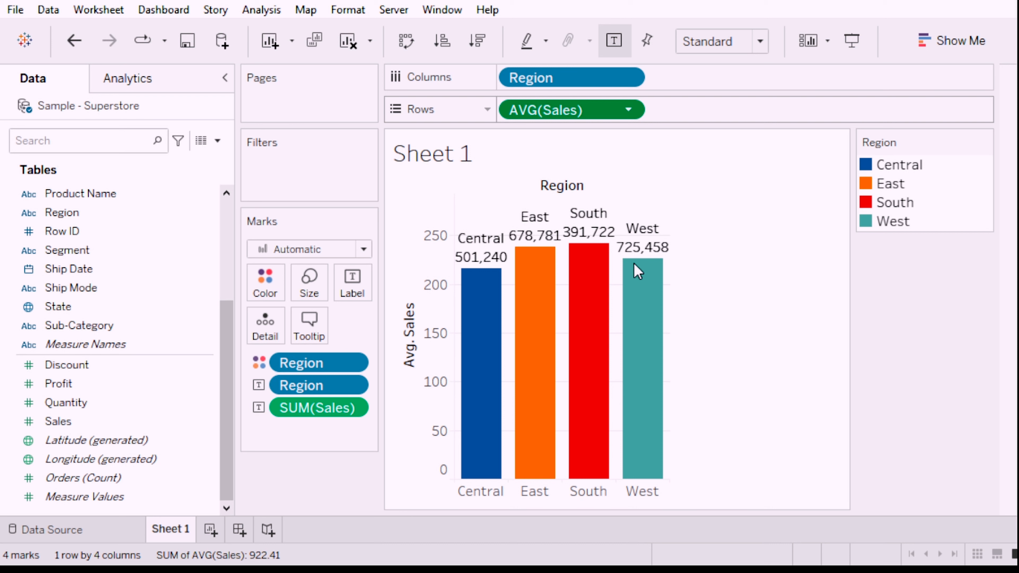
pyautogui.hotkey('ctrl', 'z')
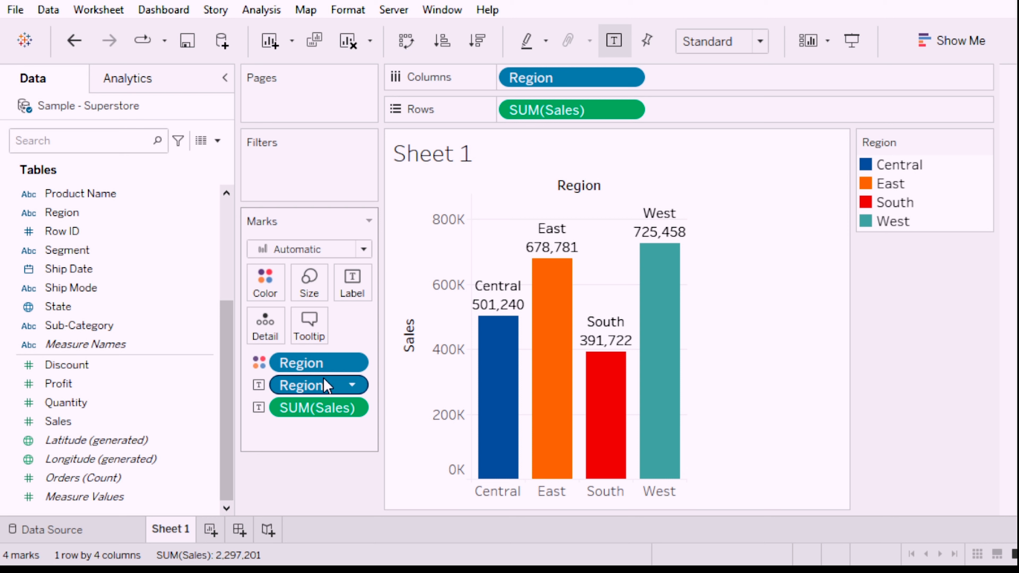
# - Remove the Region label from the Marks card, keeping the sum of Sales as the bar label
pyautogui.moveTo(312, 388); pyautogui.dragTo(317, 489)
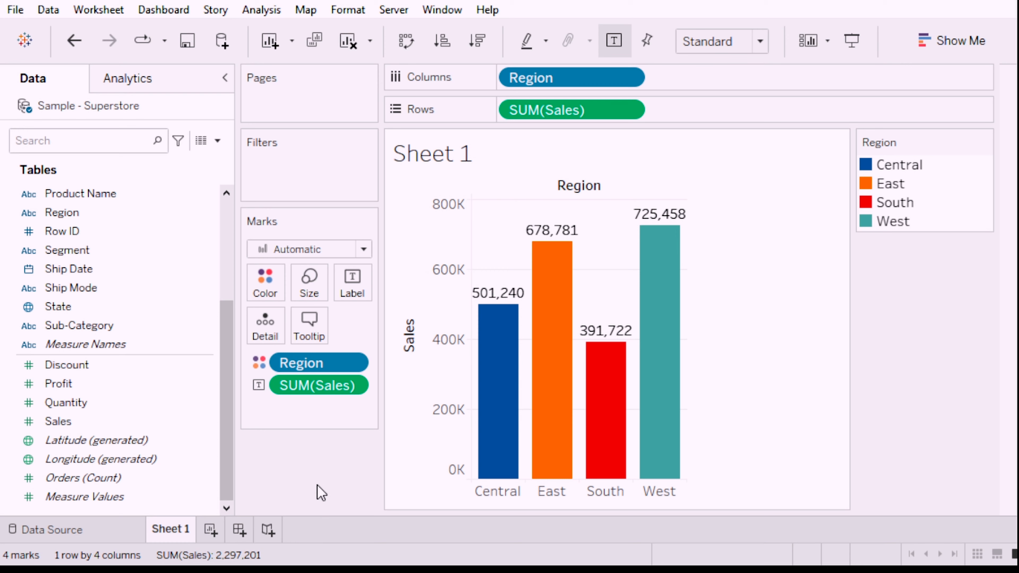
pyautogui.moveTo(493, 353)
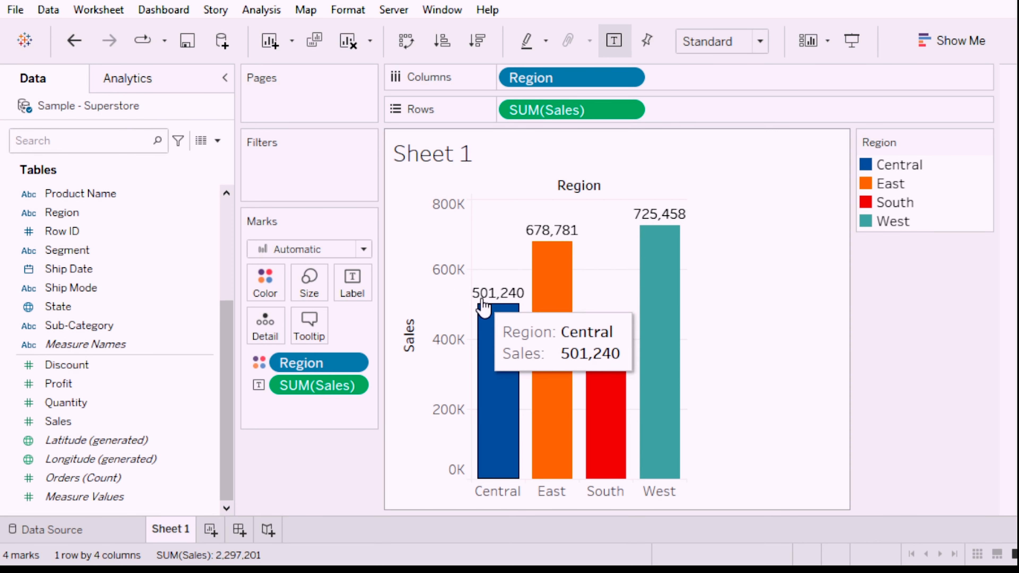
pyautogui.moveTo(533, 245)
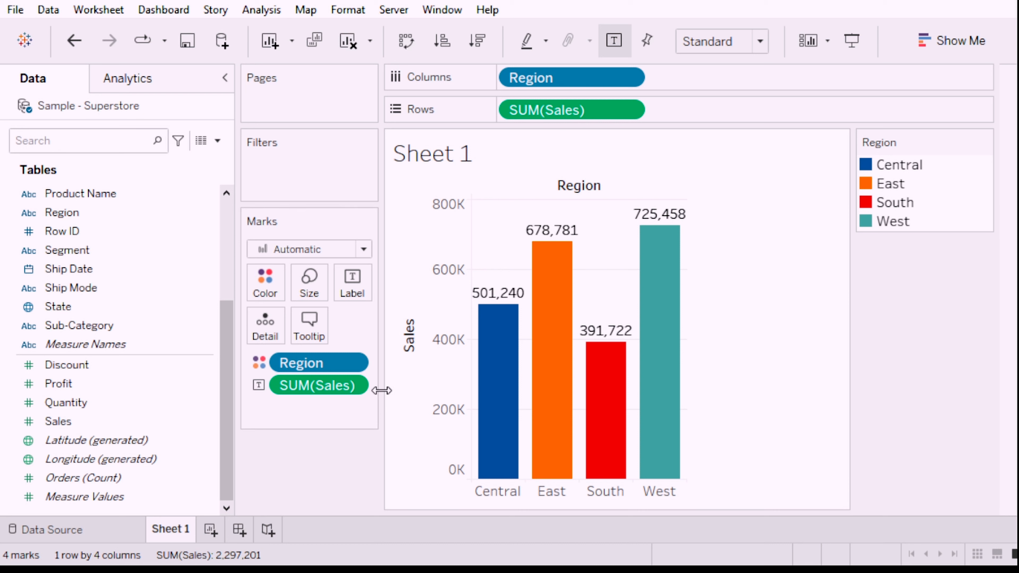
# - Try showing average sales in the bar labels, and revert the label field to Sum
pyautogui.click(353, 387)
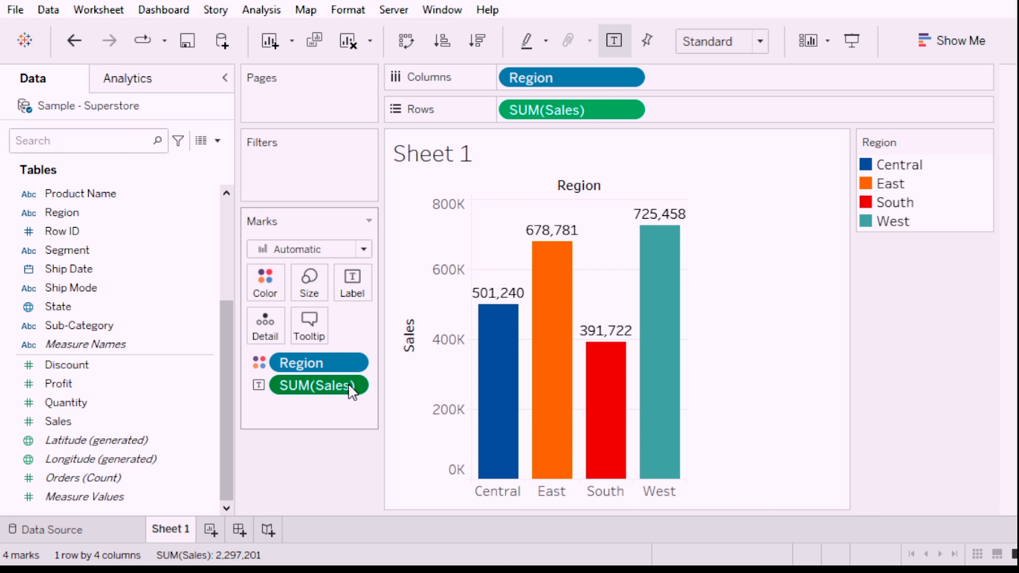
pyautogui.click(244, 476)
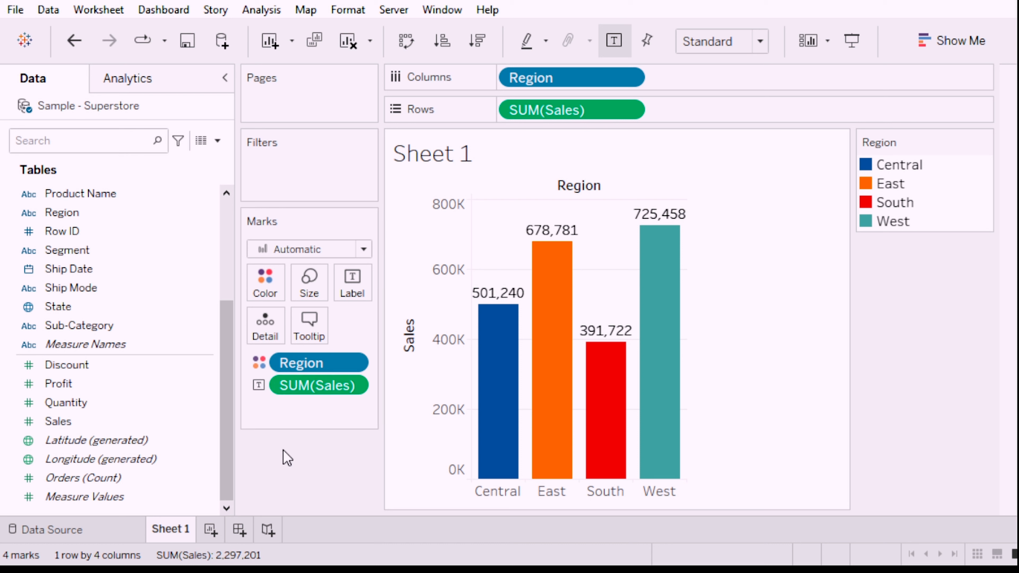
pyautogui.click(352, 385)
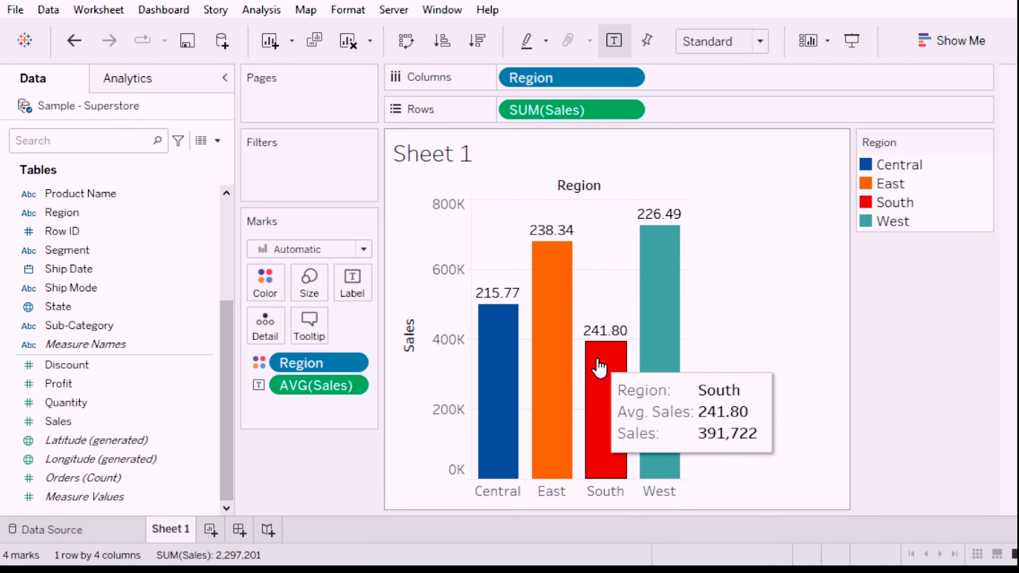
pyautogui.moveTo(610, 380)
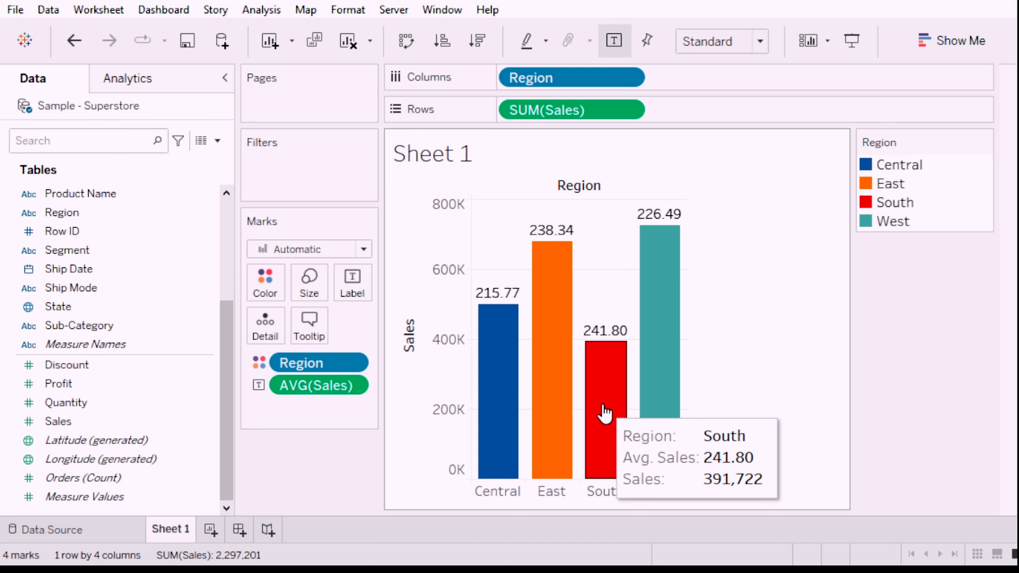
pyautogui.moveTo(654, 345)
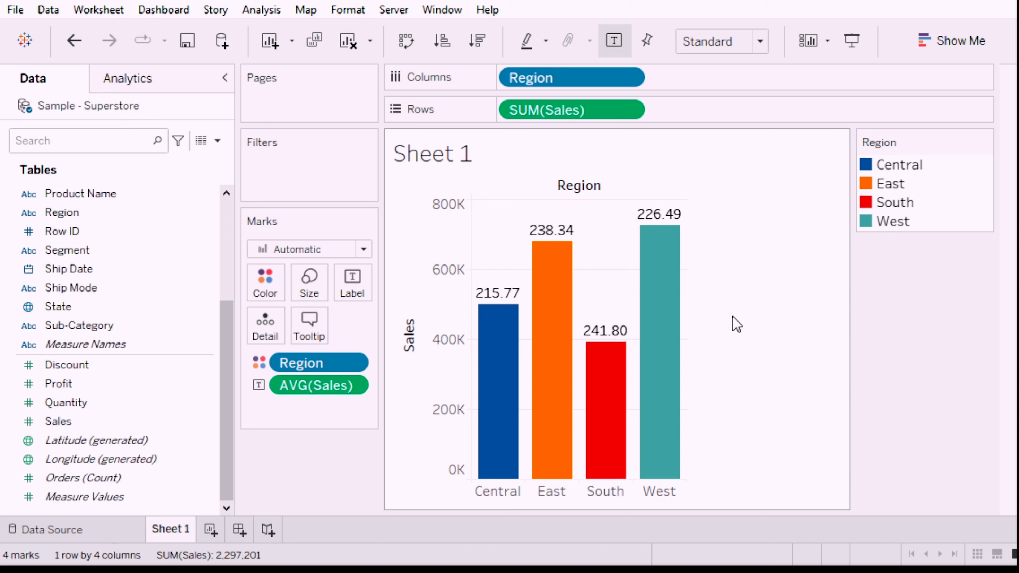
pyautogui.click(348, 388)
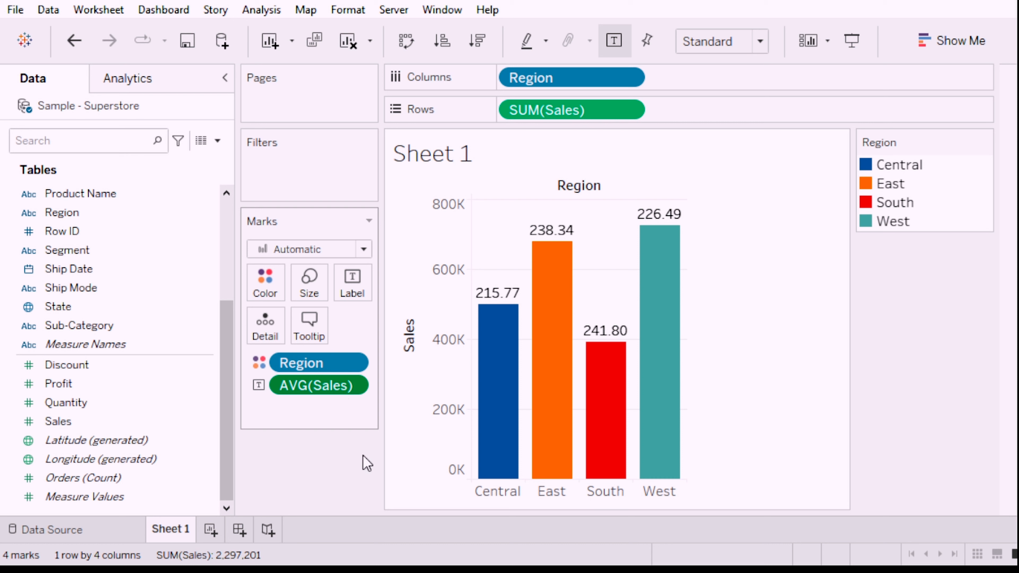
pyautogui.hotkey('ctrl', 'z')
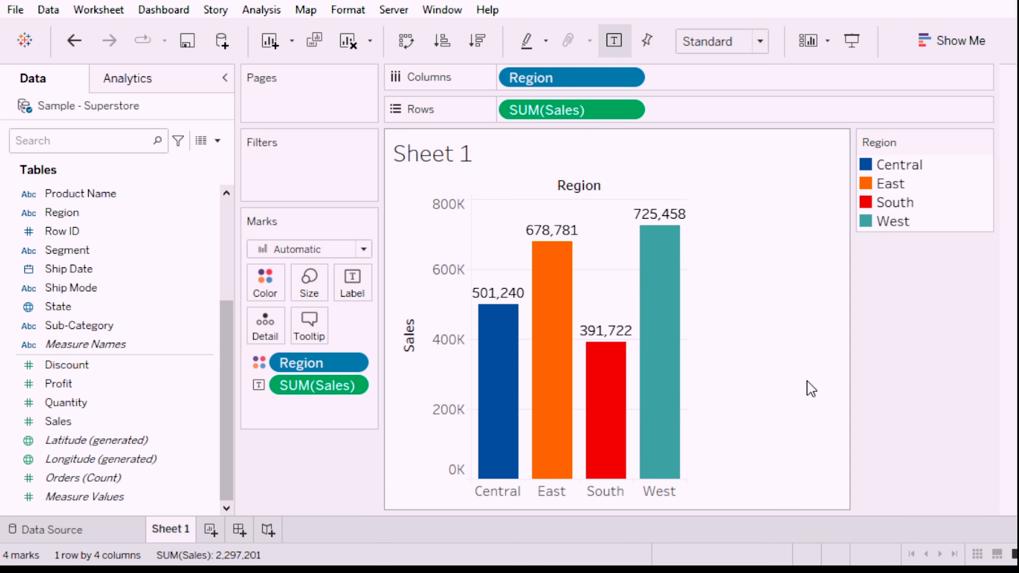
pyautogui.click(353, 390)
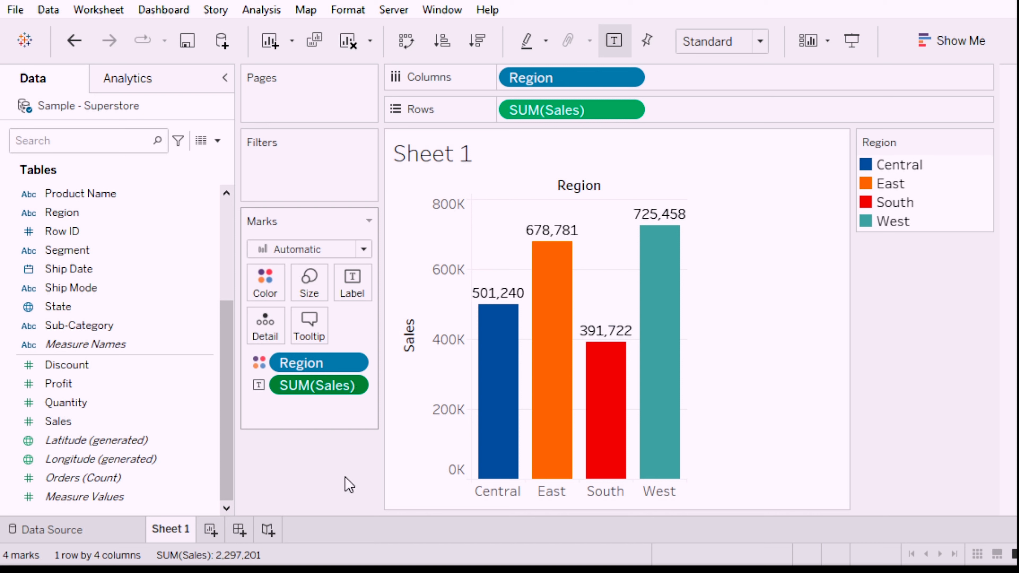
pyautogui.click(477, 480)
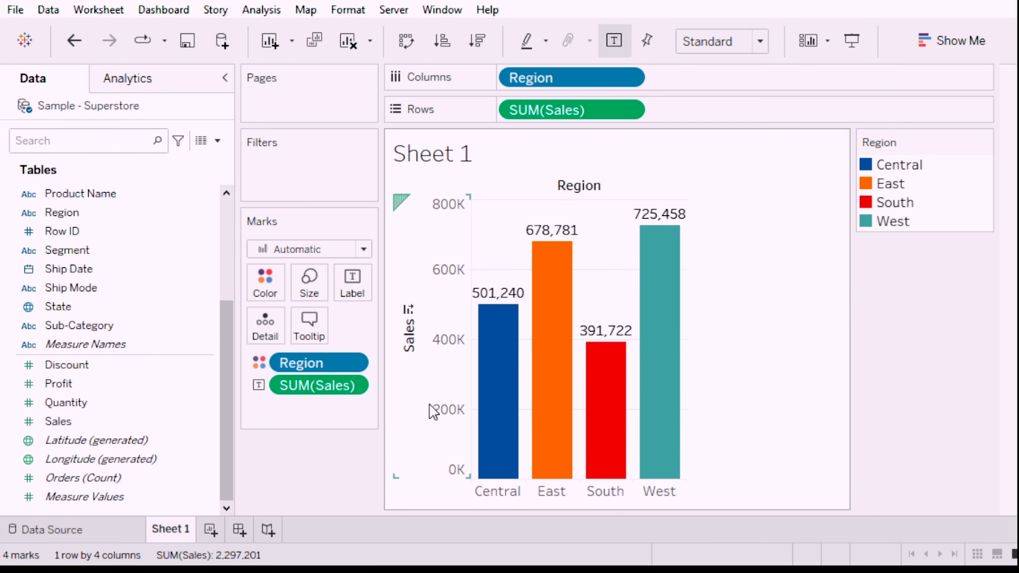
# - Change the mark type of the regional sales chart from Automatic to Line
pyautogui.click(158, 310)
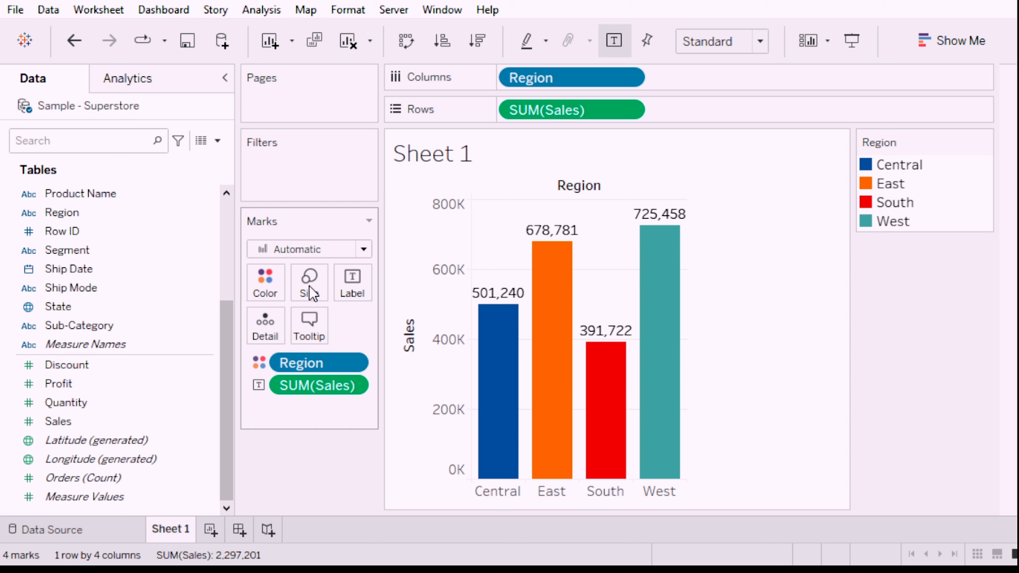
pyautogui.click(307, 308)
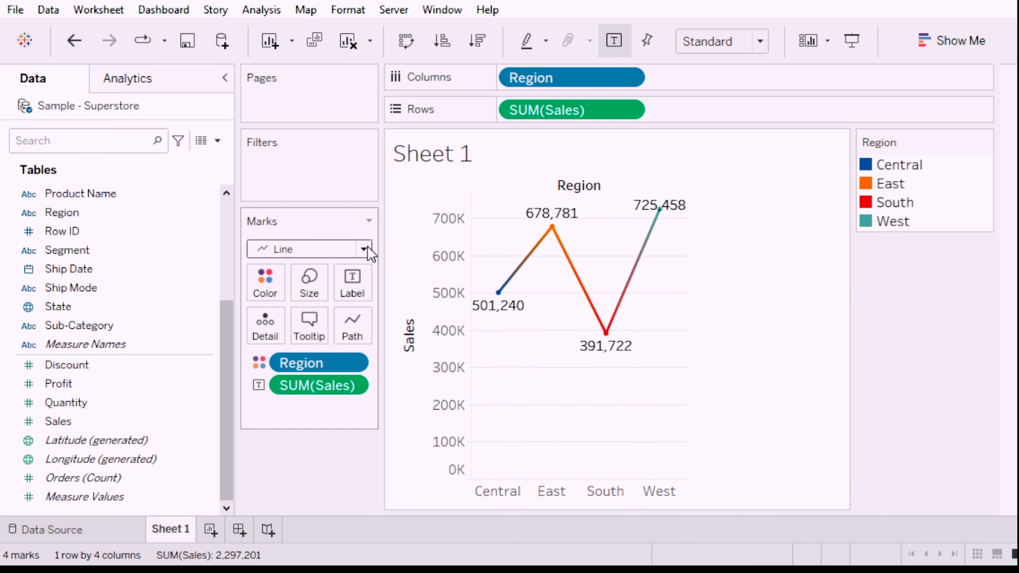
# - Try the Area, Square, Circle and Shape mark types on the Sales by Region chart, and undo the changes
pyautogui.click(317, 331)
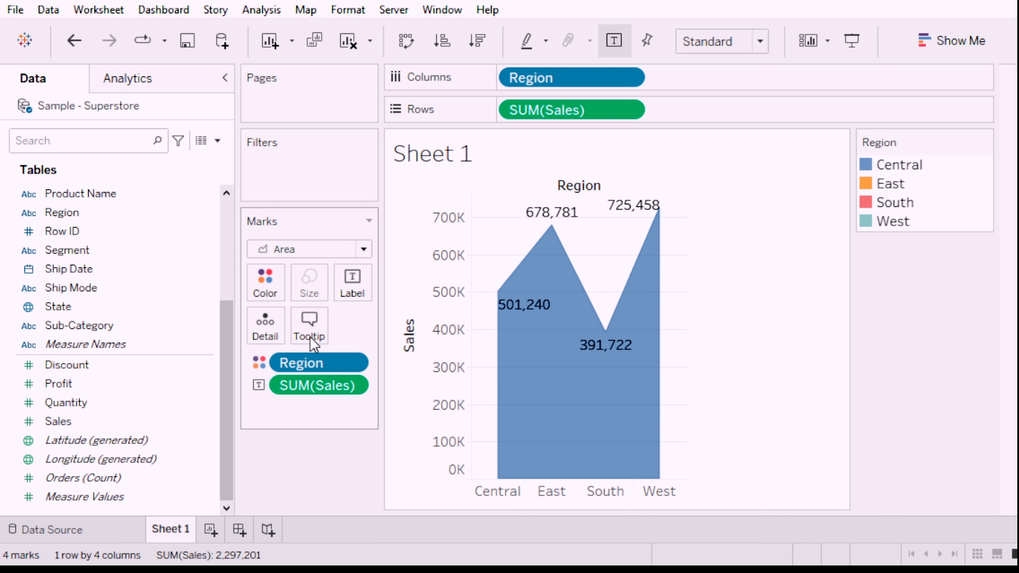
pyautogui.press('Down')
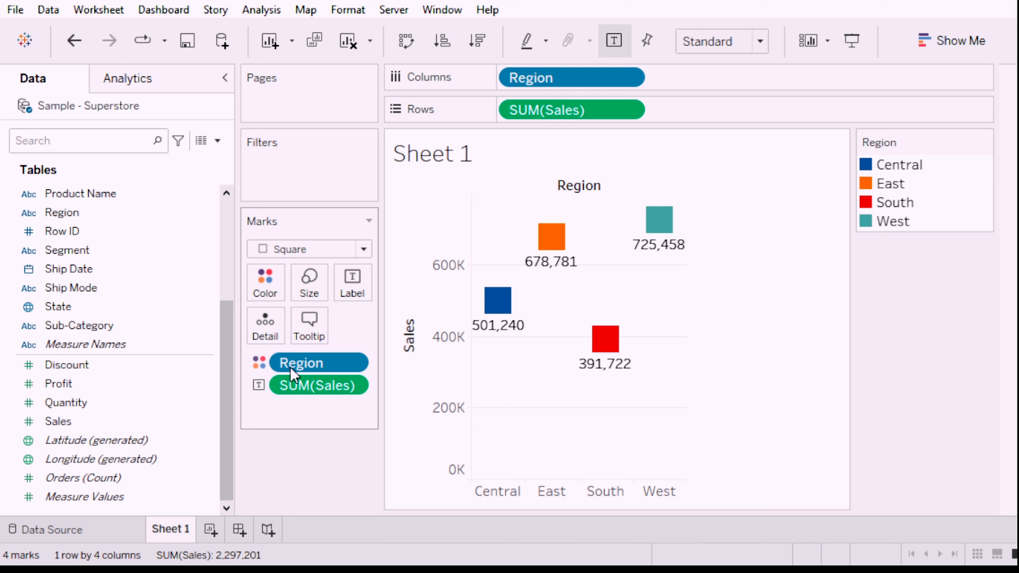
pyautogui.press('Down')
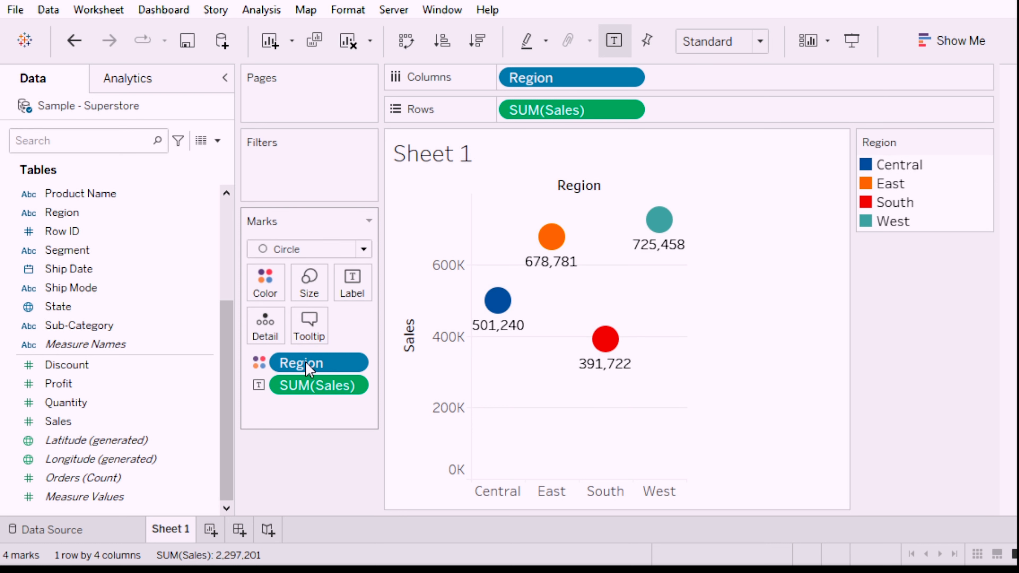
pyautogui.press('Down')
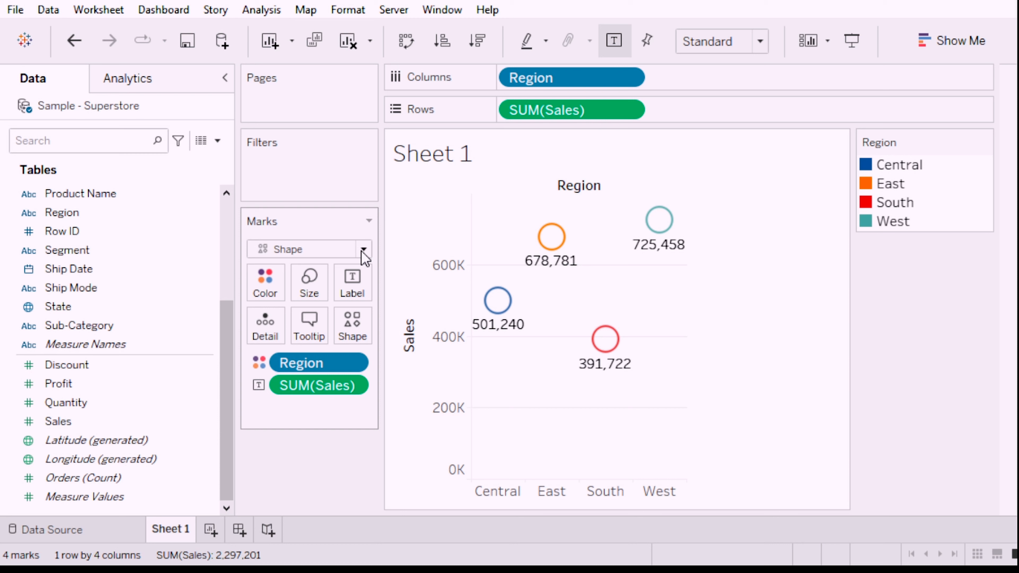
pyautogui.hotkey('ctrl', 'z')
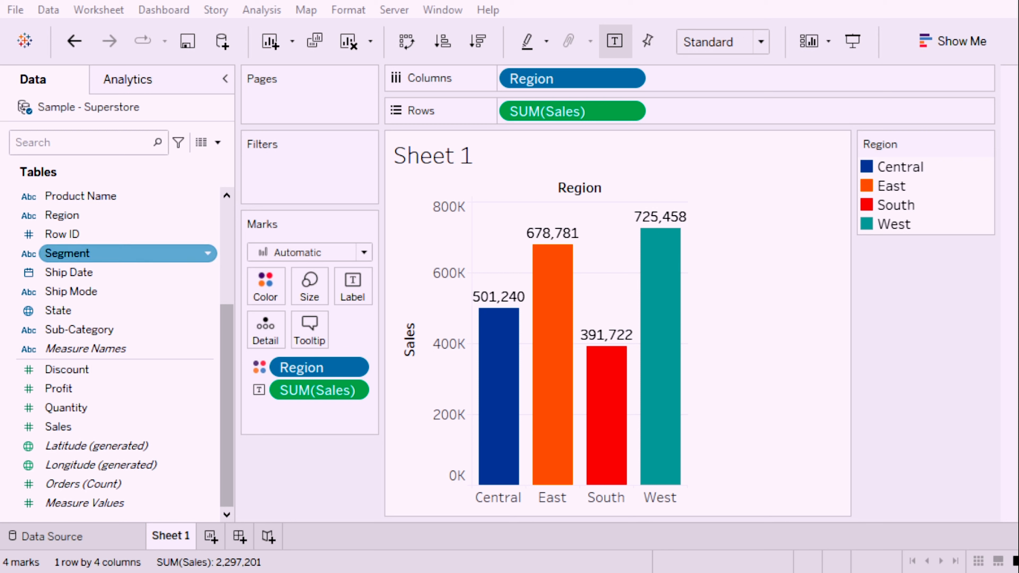
# - Try the Region field as a filter on the sales chart, removing it each time
pyautogui.scroll(2, 121, 234)
pyautogui.scroll(-2, 120, 234)
pyautogui.scroll(1, 121, 234)
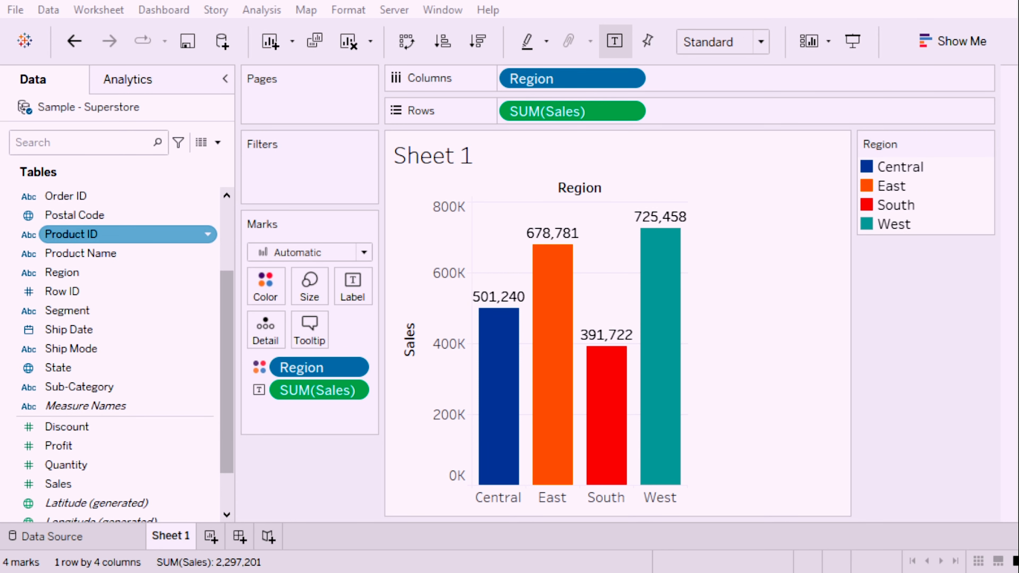
pyautogui.scroll(1, 121, 234)
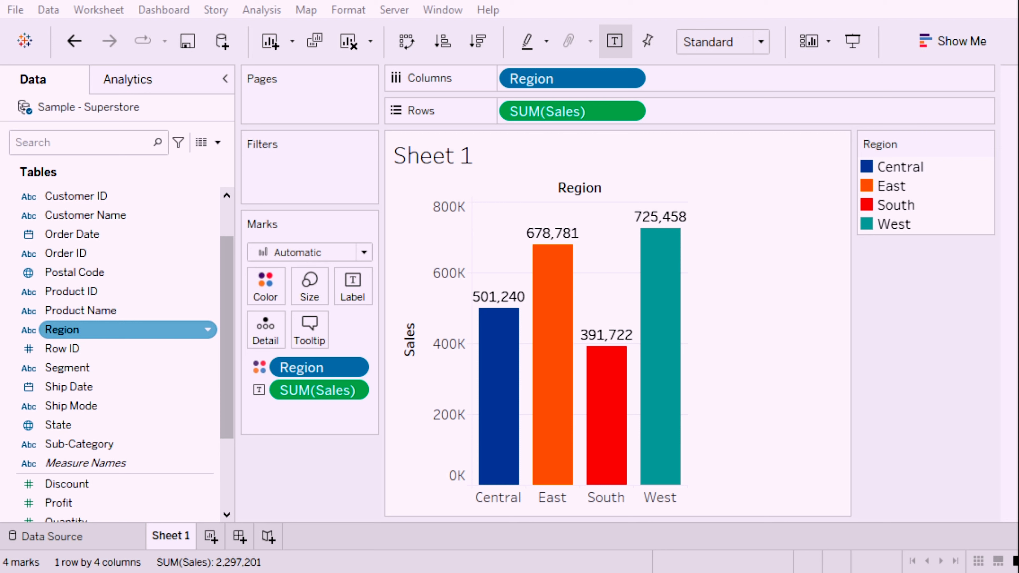
pyautogui.moveTo(80, 332); pyautogui.dragTo(286, 165)
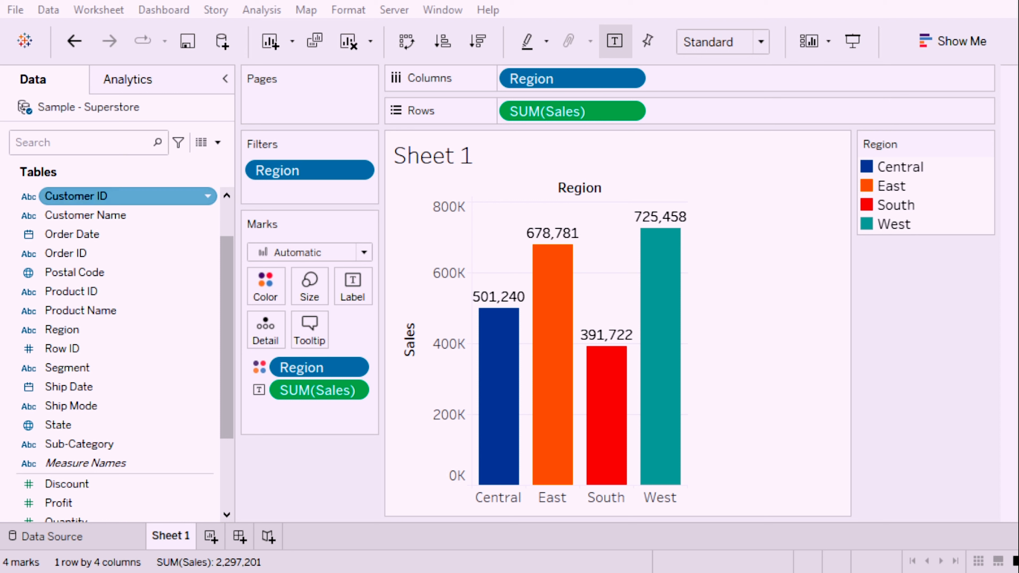
pyautogui.moveTo(309, 170); pyautogui.dragTo(324, 471)
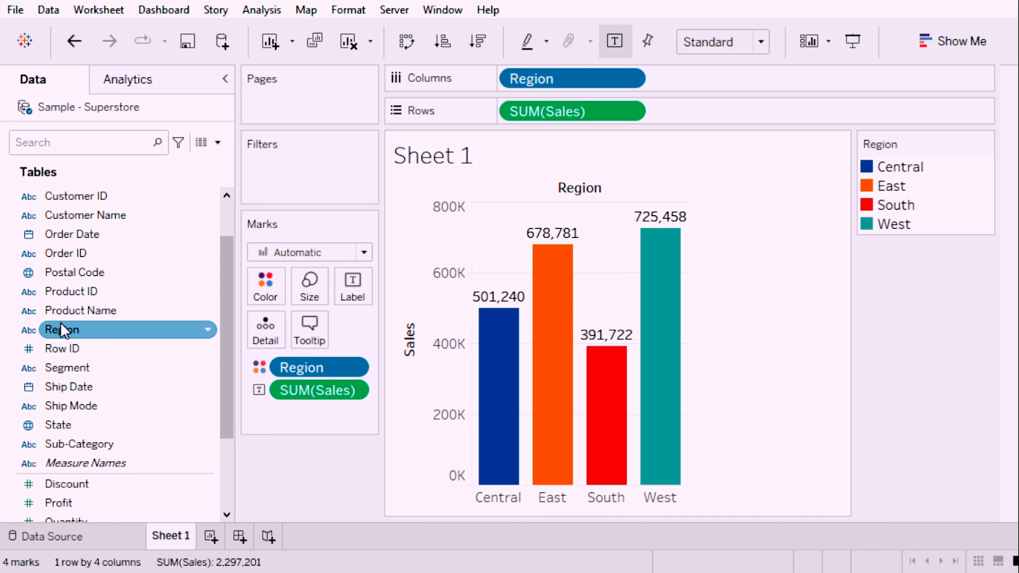
pyautogui.moveTo(62, 330)
pyautogui.mouseDown()
pyautogui.moveTo(125, 352)
pyautogui.moveTo(279, 210)
pyautogui.moveTo(286, 153)
pyautogui.moveTo(276, 160)
pyautogui.moveTo(292, 164)
pyautogui.mouseUp()
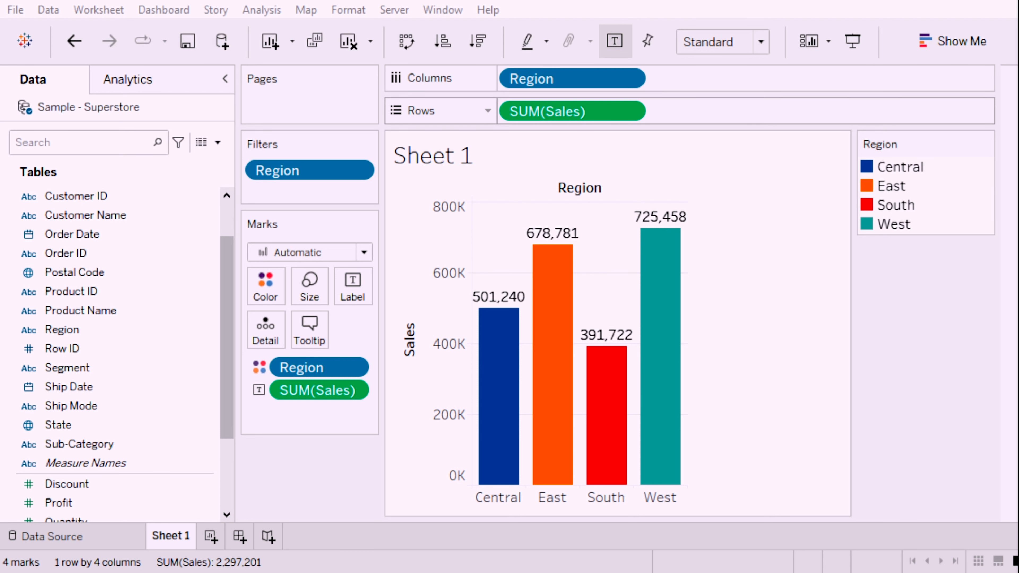
pyautogui.moveTo(320, 367); pyautogui.dragTo(321, 485)
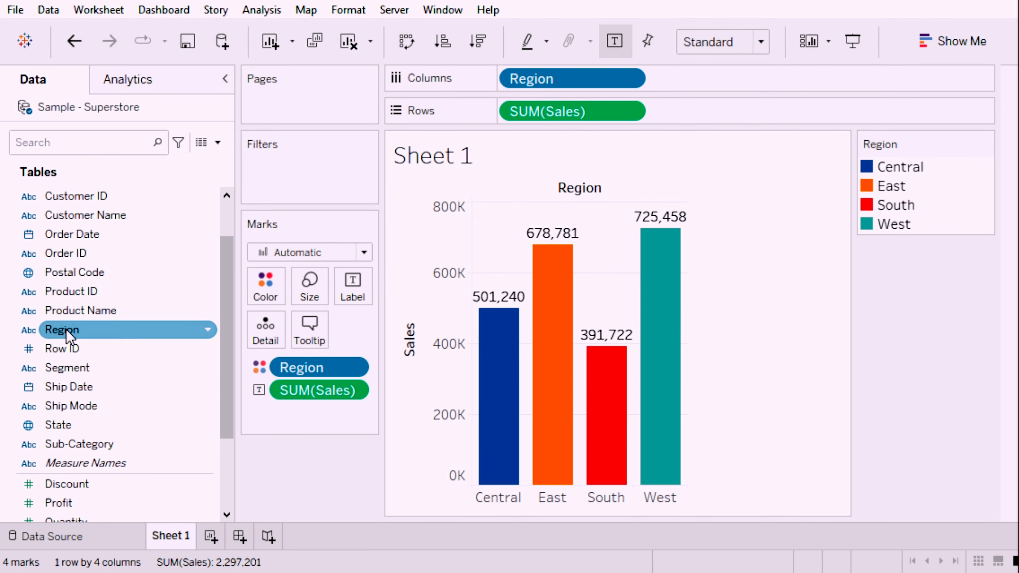
# - Add Region as a filter with all regions included and show its filter control beside the chart
pyautogui.moveTo(62, 330); pyautogui.dragTo(308, 171)
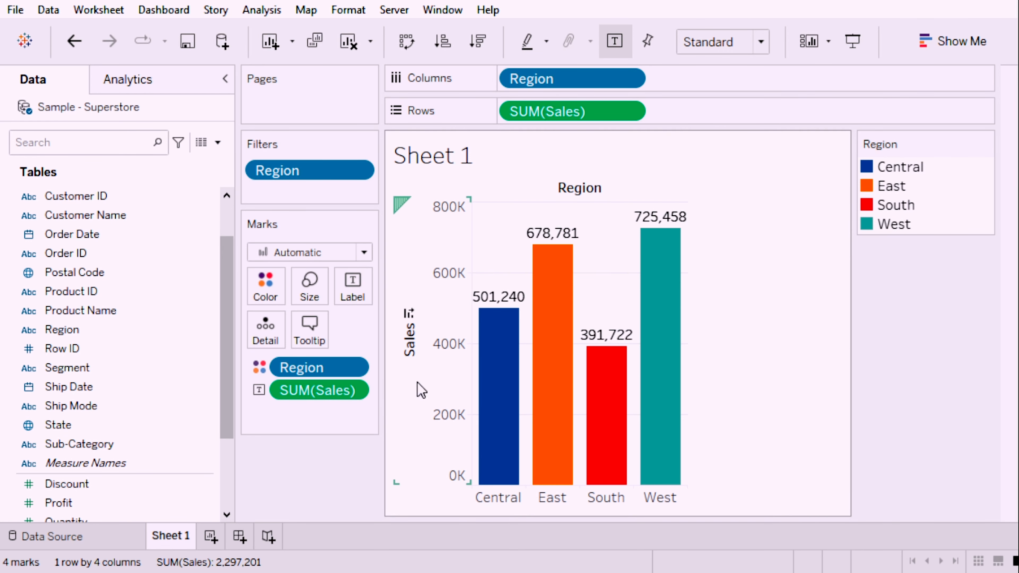
pyautogui.moveTo(561, 285)
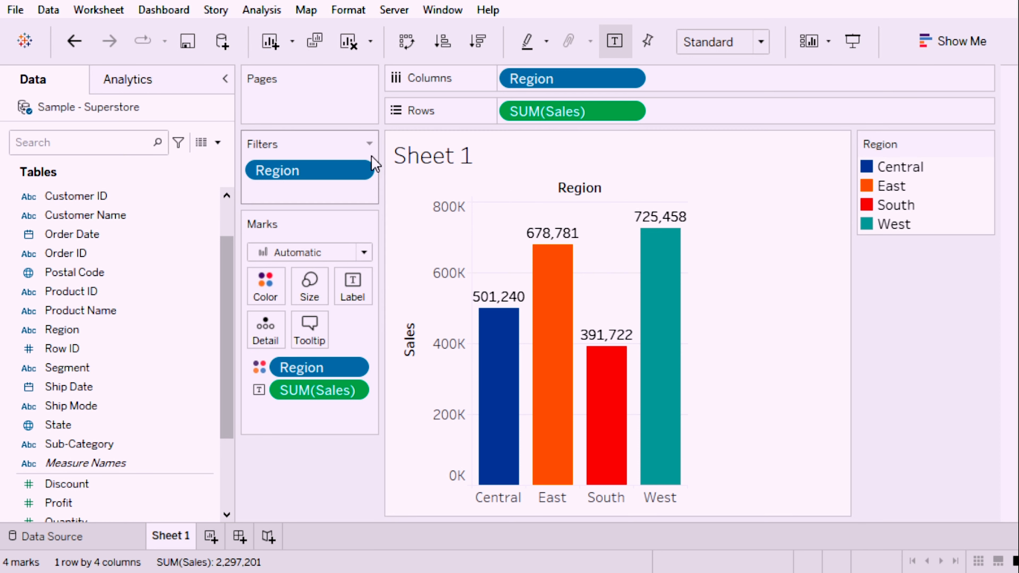
pyautogui.click(359, 170)
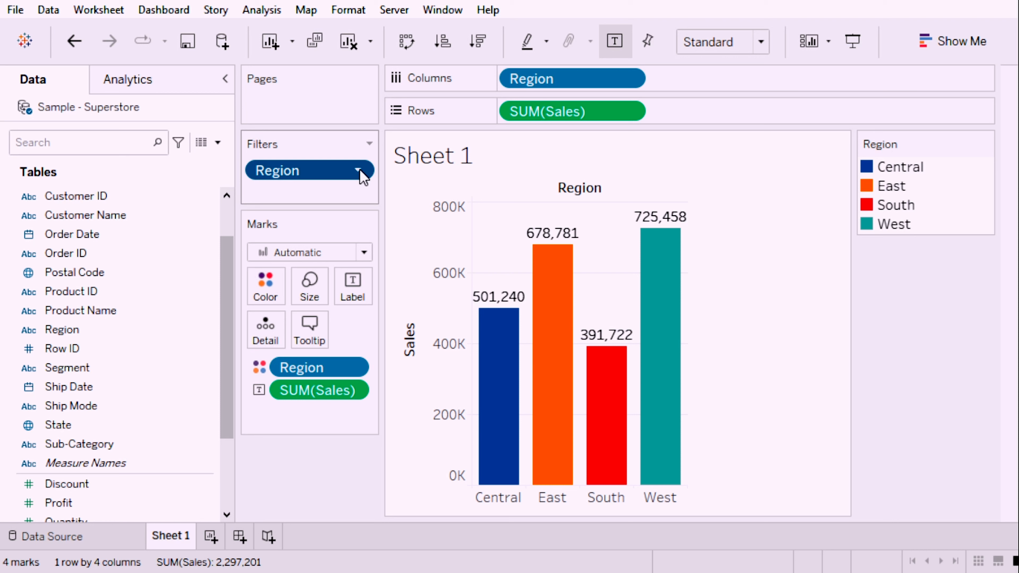
pyautogui.click(318, 217)
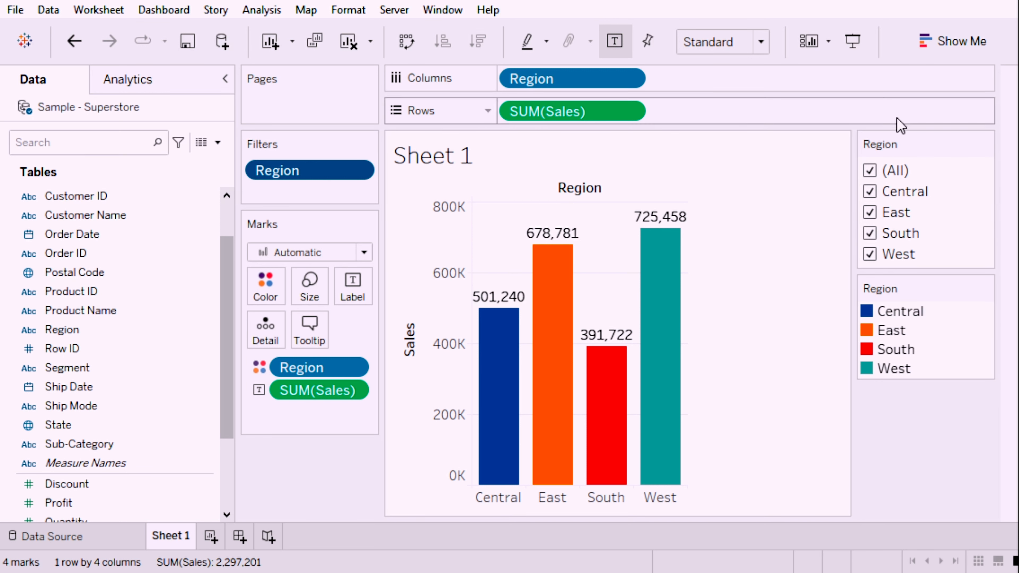
# - Limit the Region filter to Central, South and West, and hide and redisplay its filter control
pyautogui.click(869, 170)
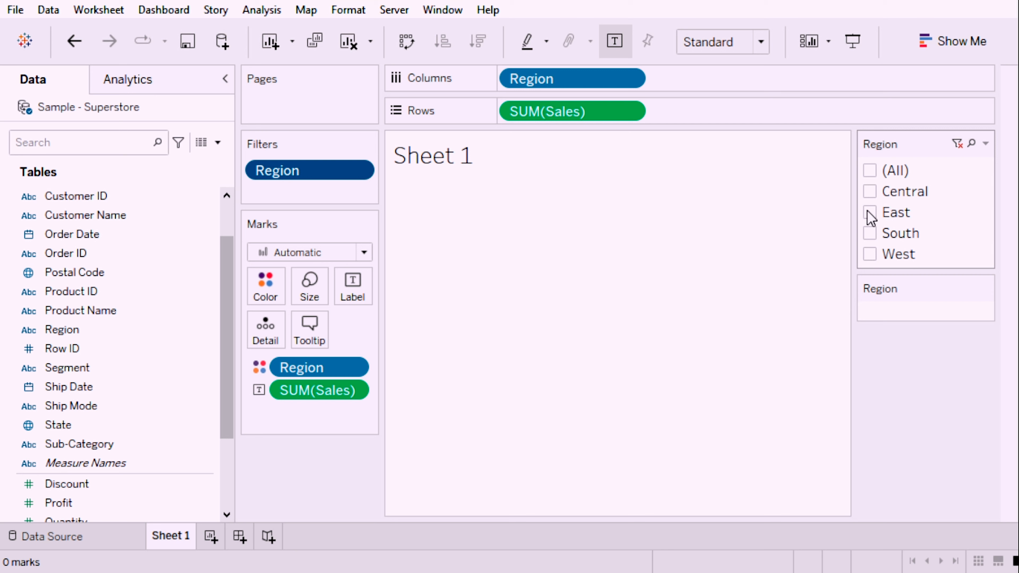
pyautogui.click(871, 193)
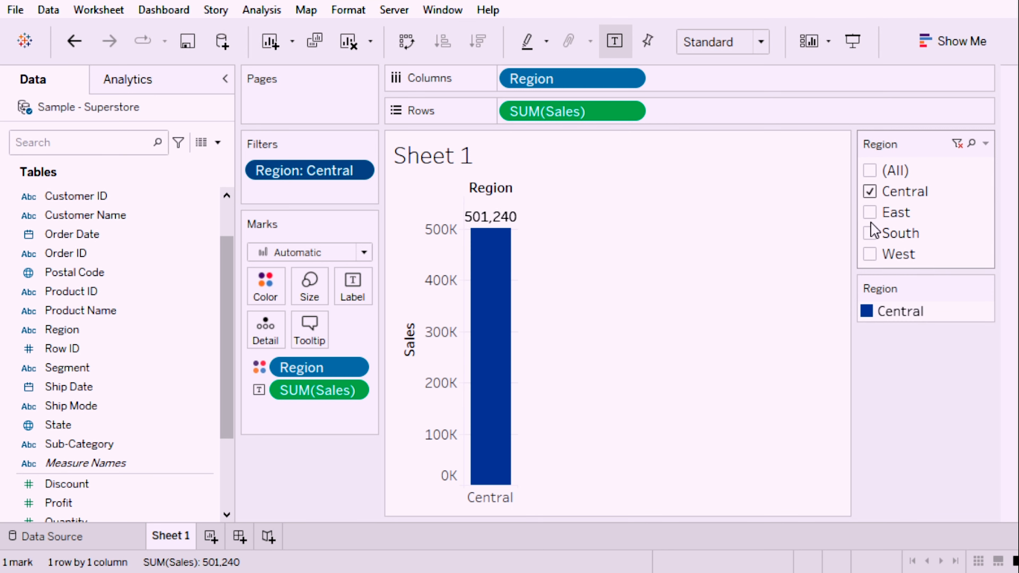
pyautogui.click(871, 234)
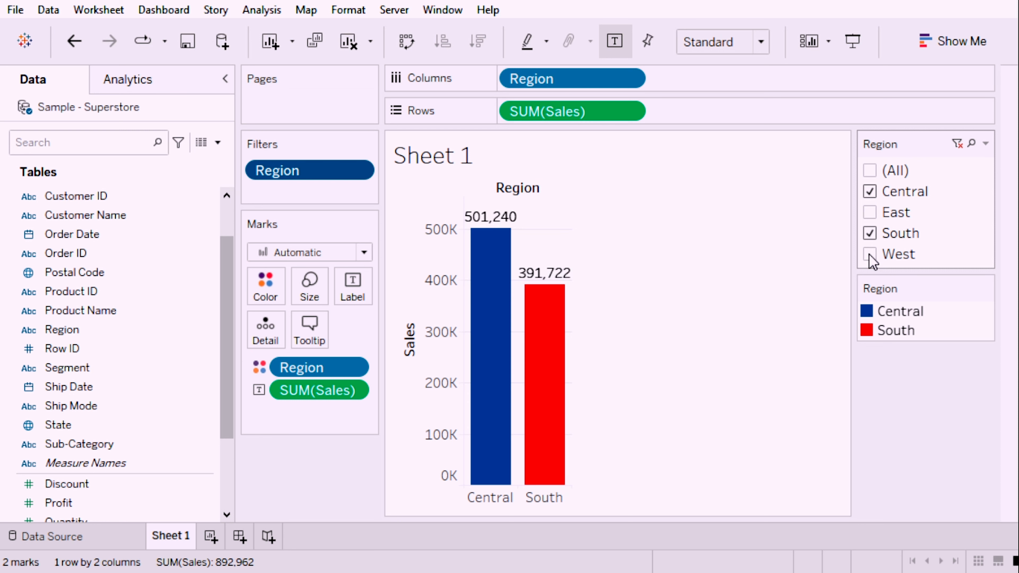
pyautogui.click(870, 256)
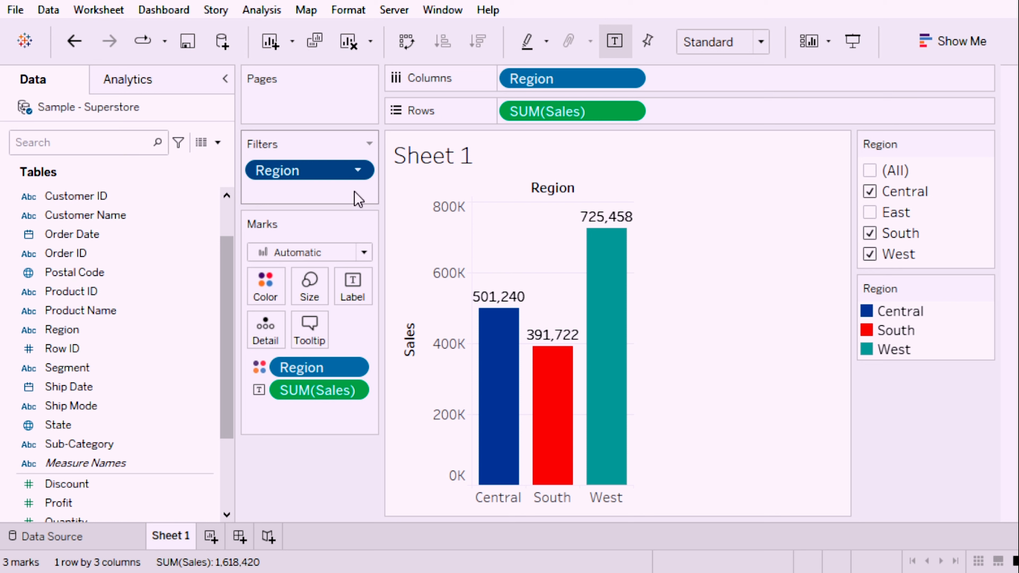
pyautogui.click(299, 216)
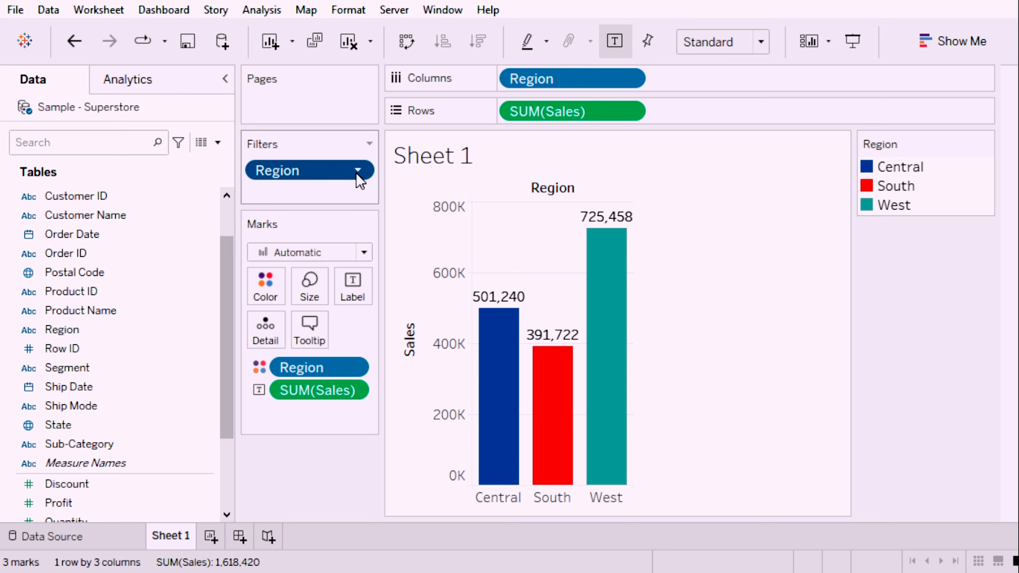
pyautogui.click(331, 220)
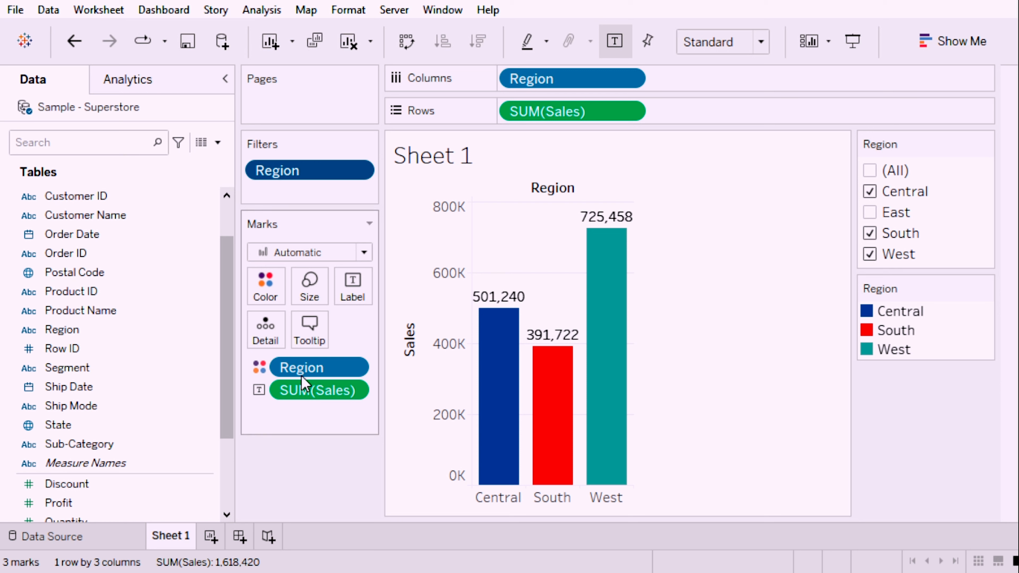
# - Clear West and South in the Region filter, and reselect all regions
pyautogui.click(870, 254)
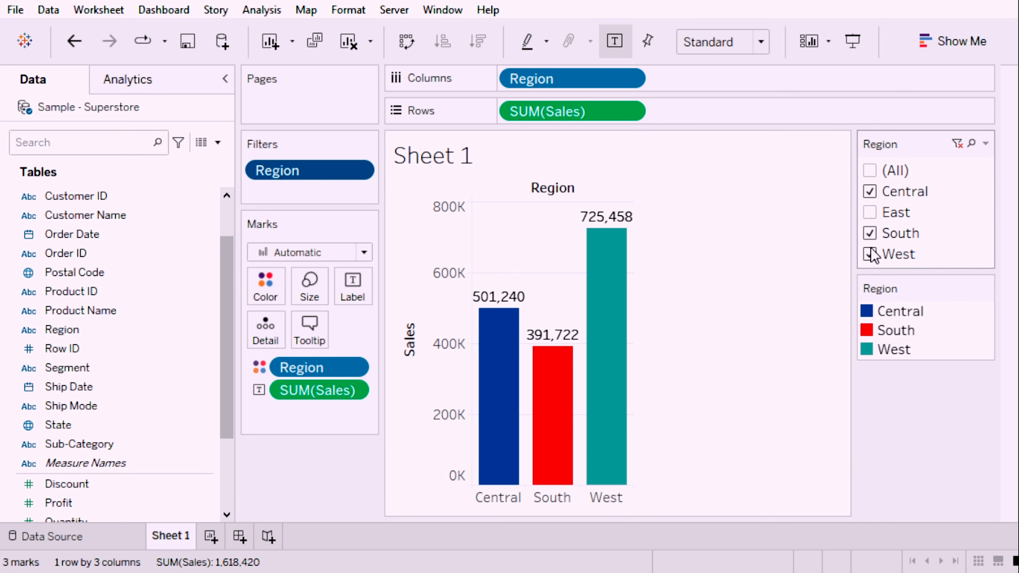
pyautogui.click(870, 233)
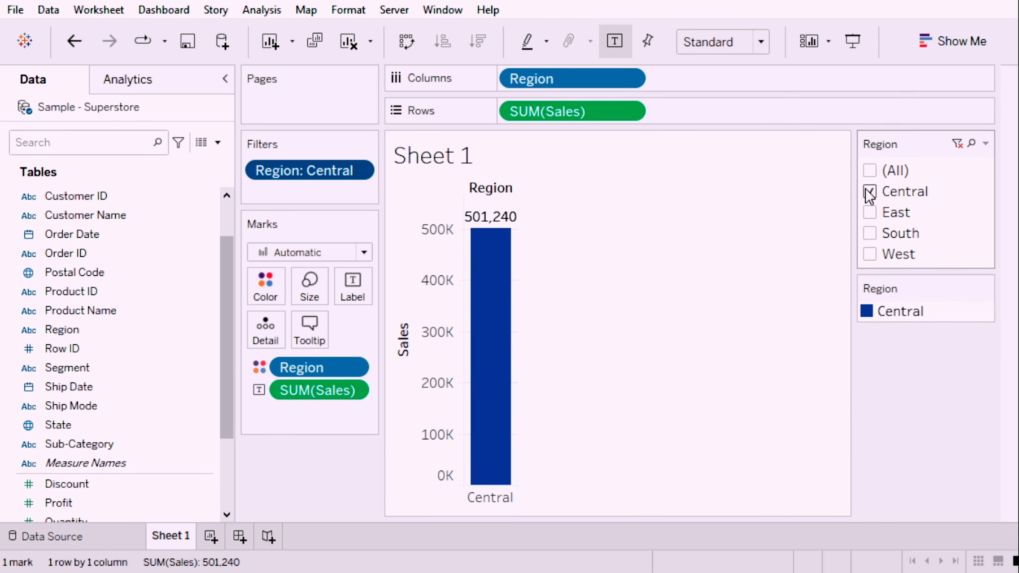
pyautogui.click(867, 175)
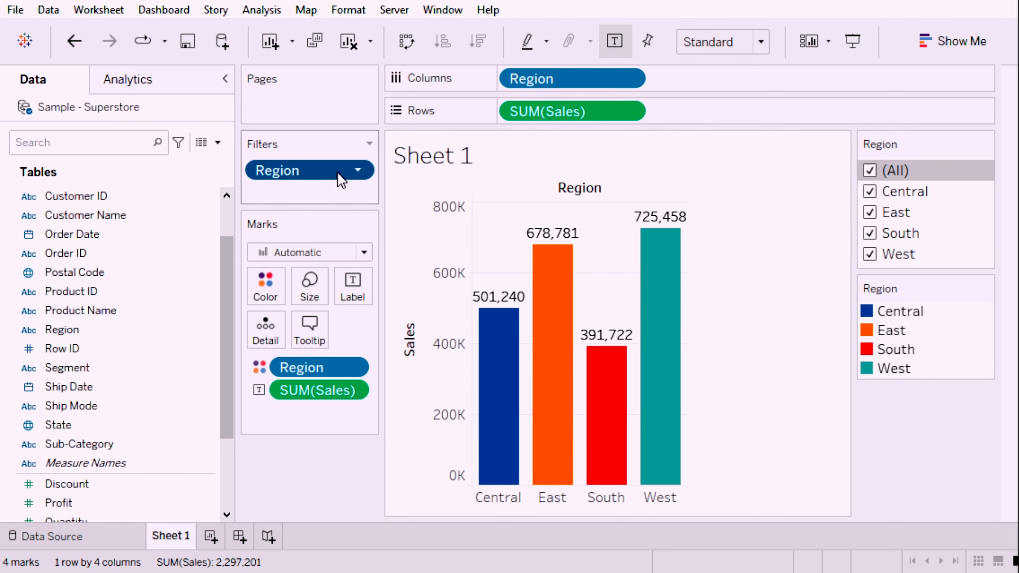
# - Strip the sheet down to SUM(Sales) on Rows by removing the Region filter, the Region column, and the Region colour and Sales label marks
pyautogui.moveTo(319, 173); pyautogui.dragTo(314, 470)
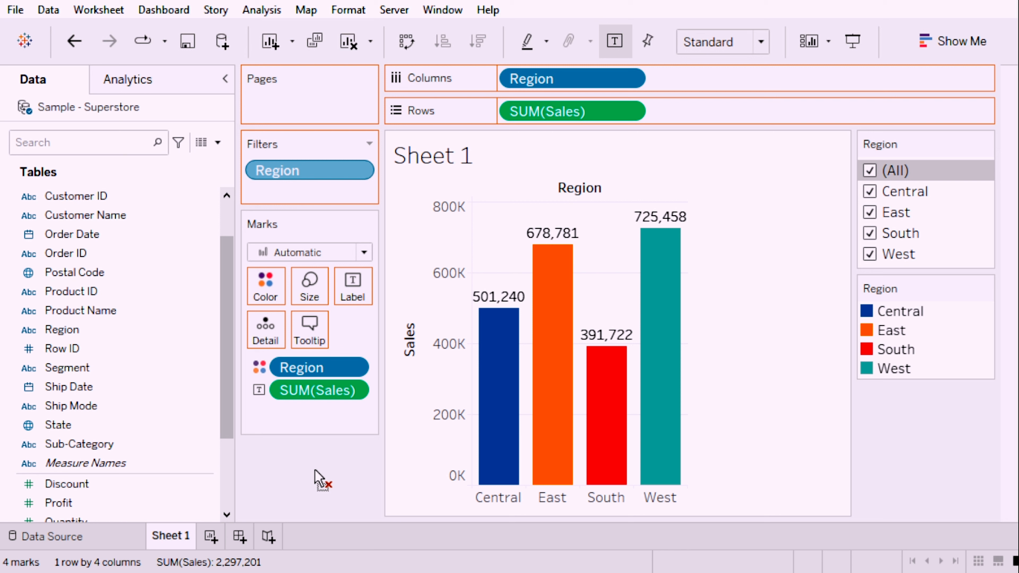
pyautogui.moveTo(315, 470)
pyautogui.mouseDown()
pyautogui.moveTo(321, 490)
pyautogui.moveTo(326, 483)
pyautogui.mouseUp()
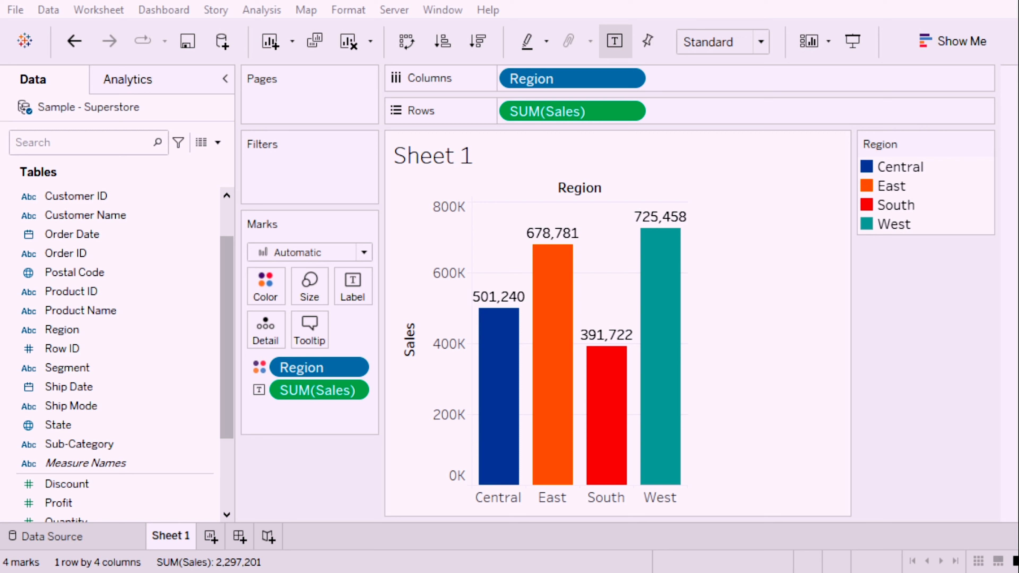
pyautogui.moveTo(570, 79); pyautogui.dragTo(324, 490)
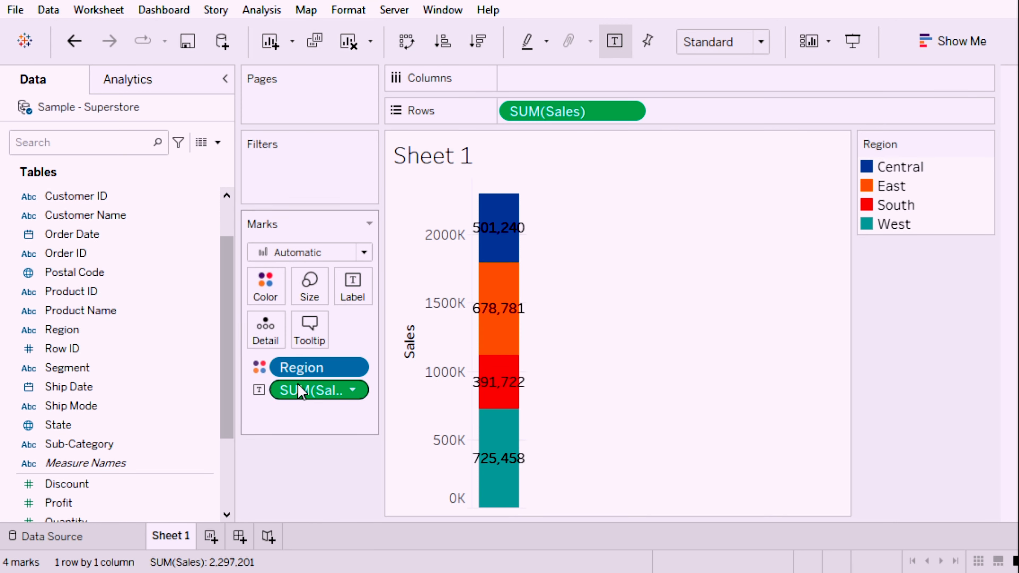
pyautogui.moveTo(301, 402); pyautogui.dragTo(314, 433)
pyautogui.moveTo(312, 380); pyautogui.dragTo(303, 439)
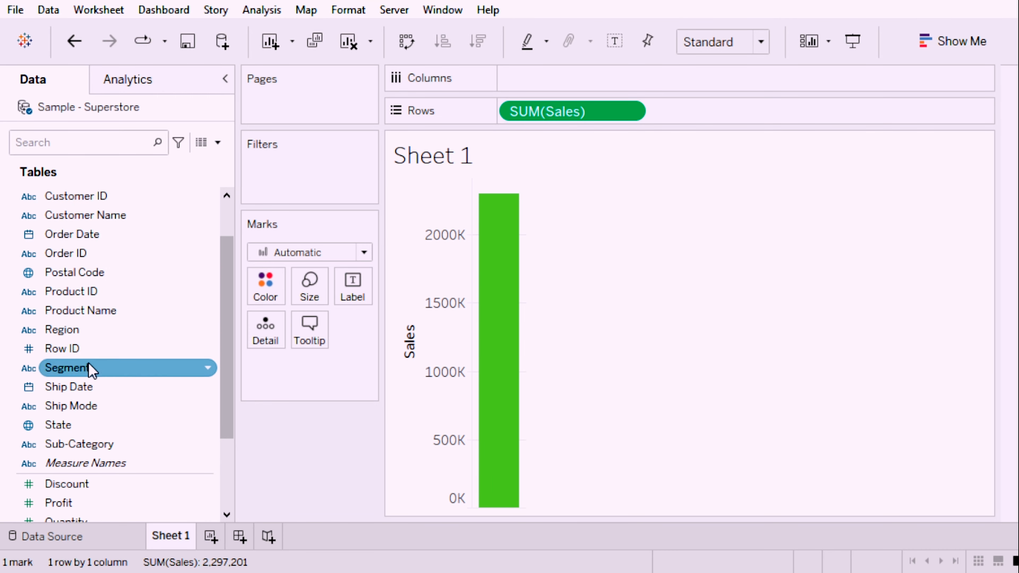
# - Add Discount to Columns to plot total Sales against total Discount, and inspect the resulting mark
pyautogui.scroll(-2, 92, 371)
pyautogui.moveTo(77, 375); pyautogui.dragTo(542, 81)
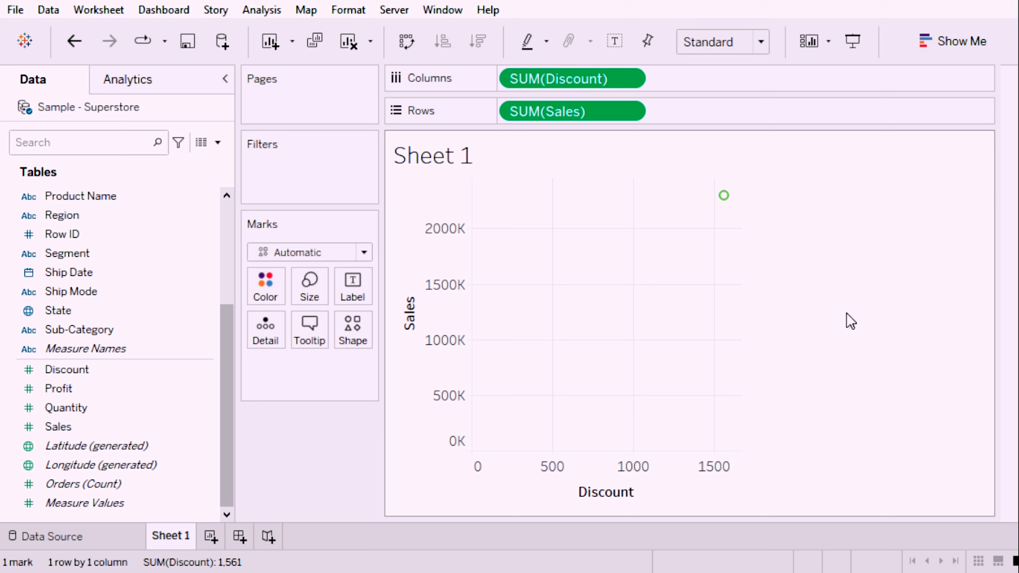
pyautogui.moveTo(726, 198)
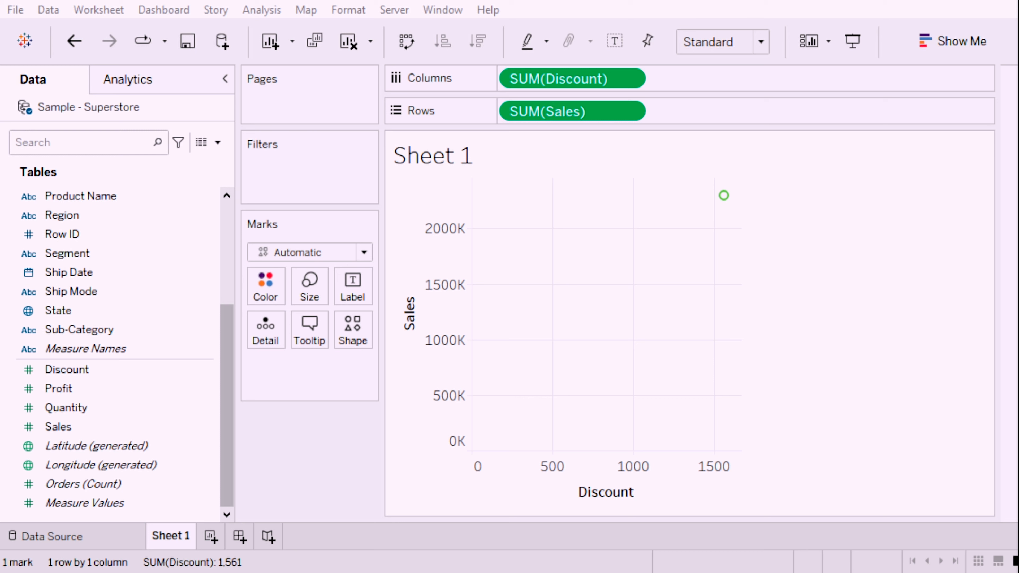
# - Add Product ID as a mark detail to split the Sales versus Discount scatter plot by product
pyautogui.scroll(2, 121, 310)
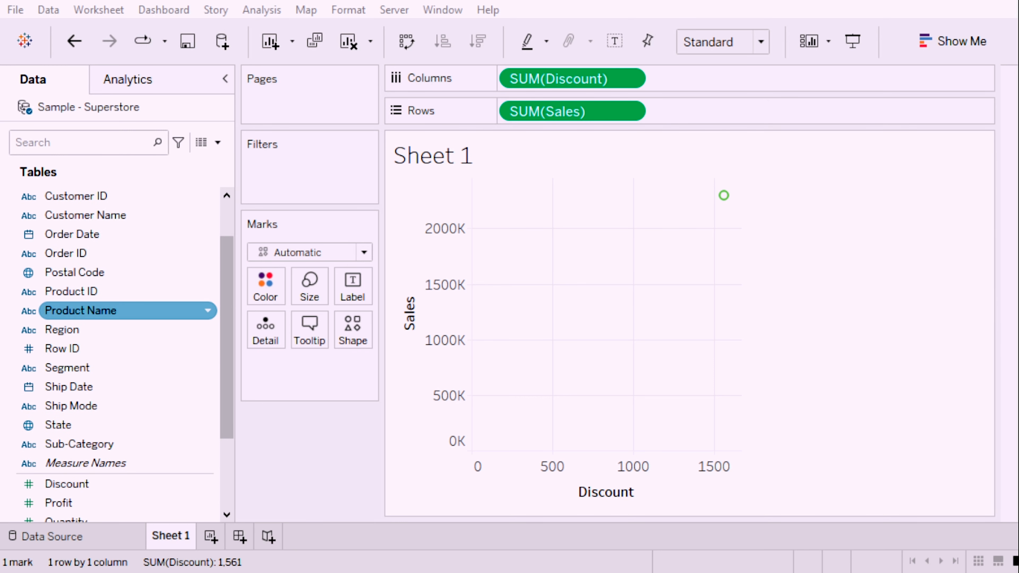
pyautogui.scroll(1, 121, 311)
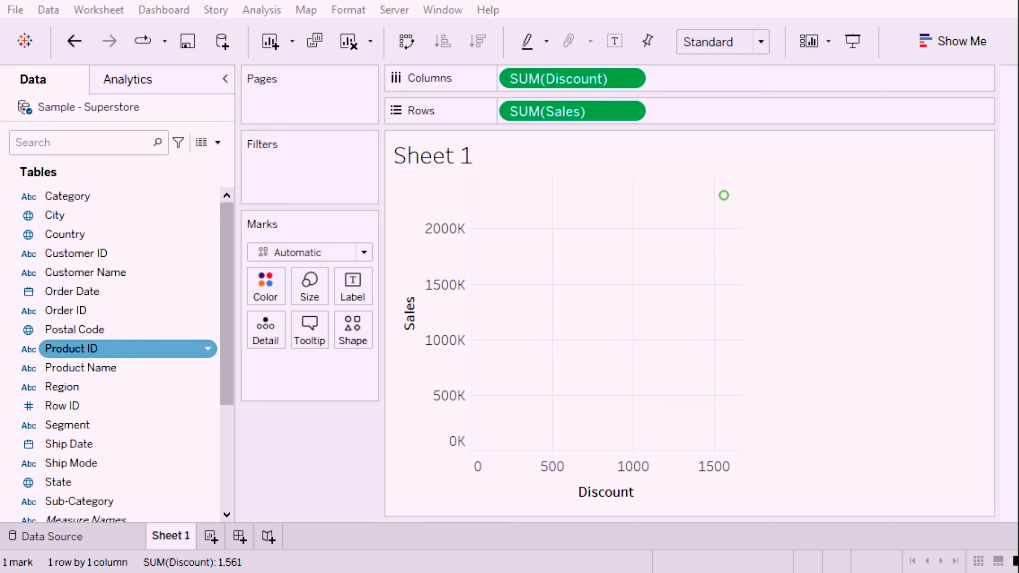
pyautogui.moveTo(75, 349); pyautogui.dragTo(261, 329)
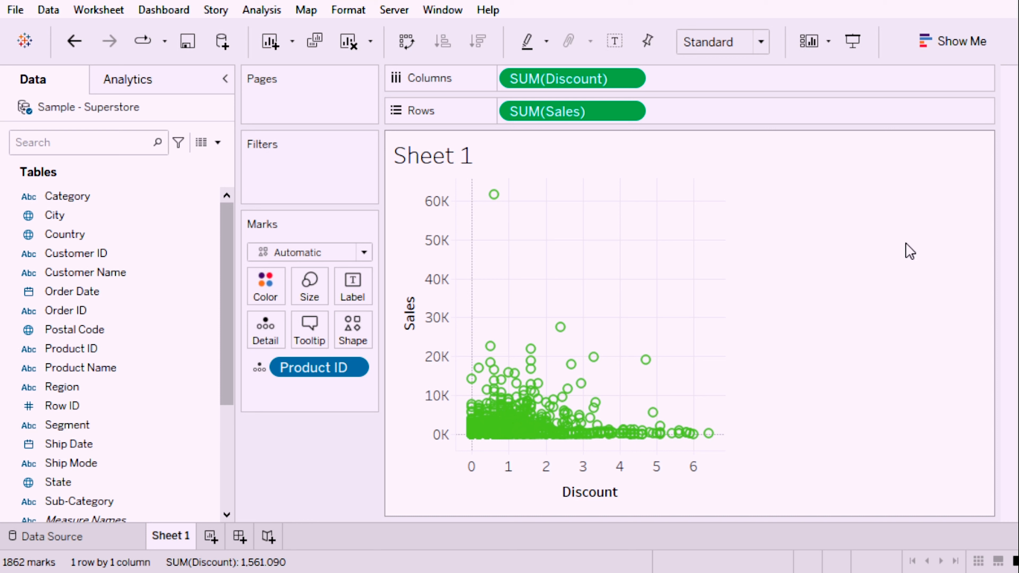
pyautogui.moveTo(646, 361)
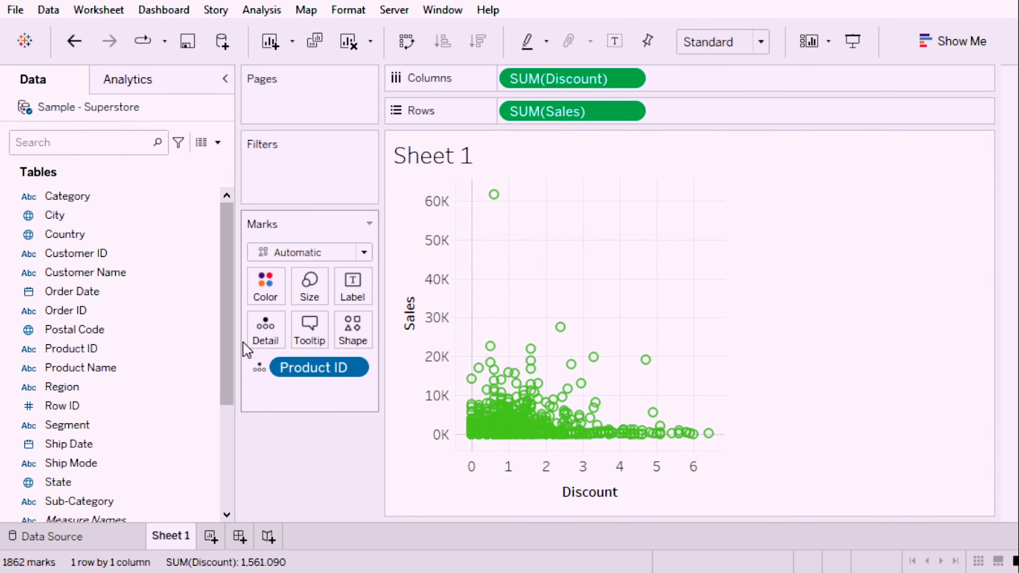
pyautogui.scroll(-1, 135, 368)
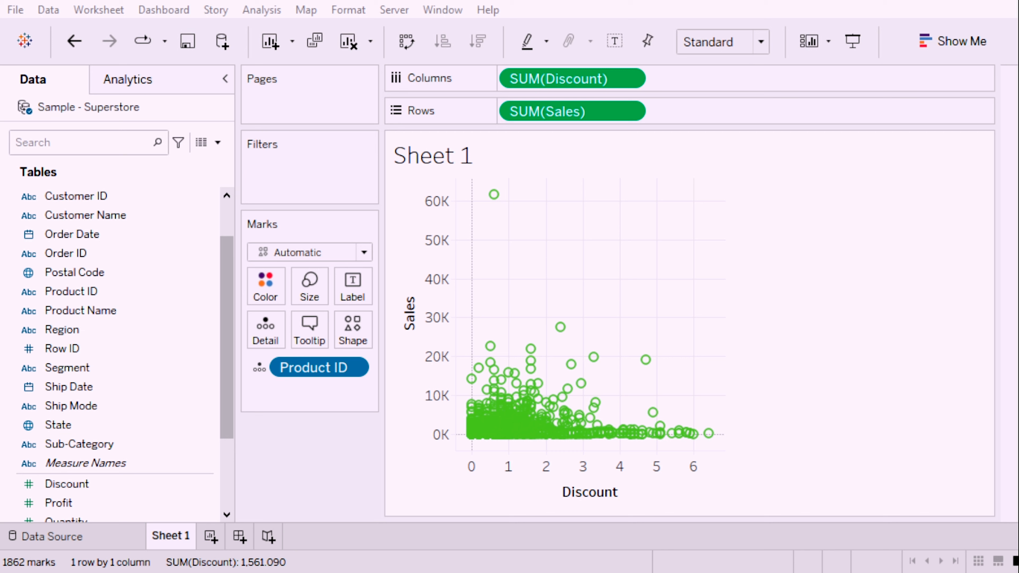
# - Colour the Sales versus Discount scatter marks by Category
pyautogui.scroll(3, 120, 234)
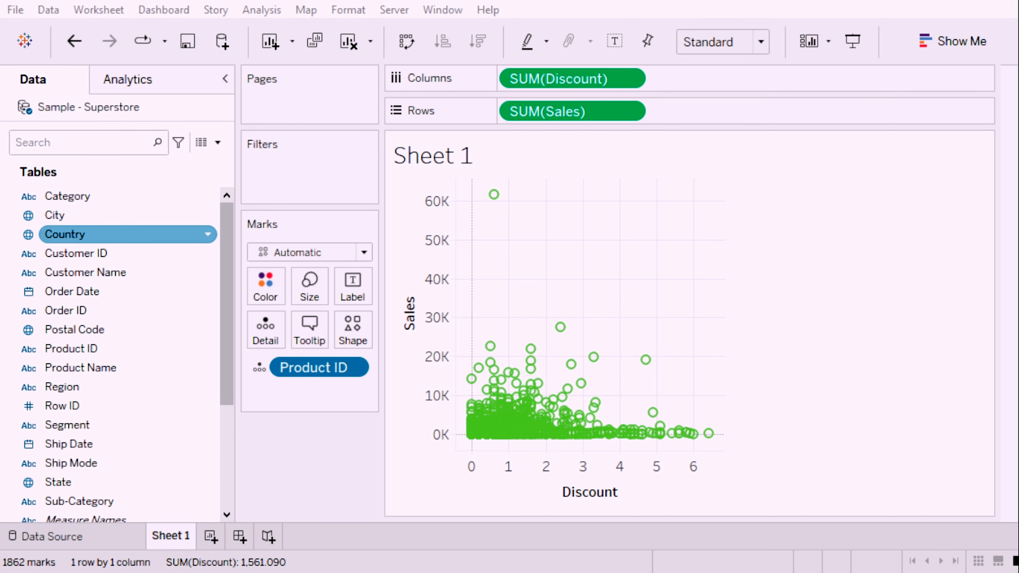
pyautogui.click(64, 197)
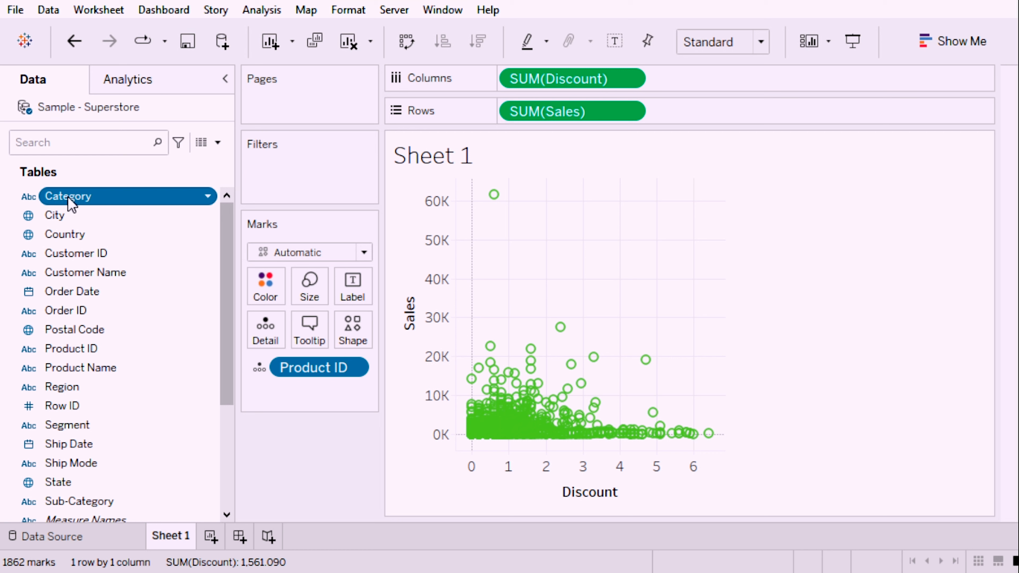
pyautogui.moveTo(66, 203); pyautogui.dragTo(264, 292)
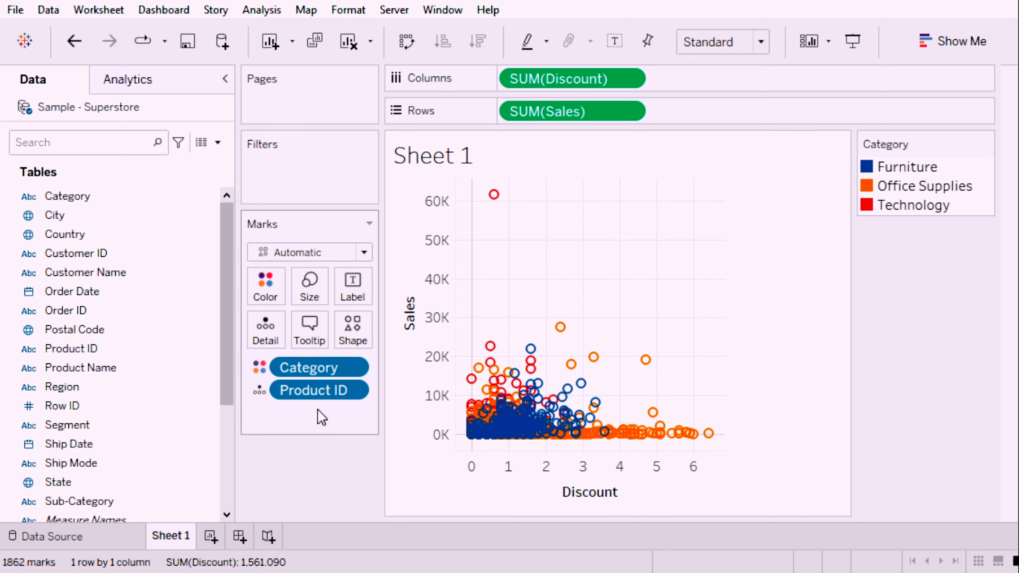
# - Strip the sheet back to SUM(Sales) on Rows by removing the Product ID detail, the Category colour and SUM(Discount) from Columns
pyautogui.moveTo(302, 394); pyautogui.dragTo(304, 480)
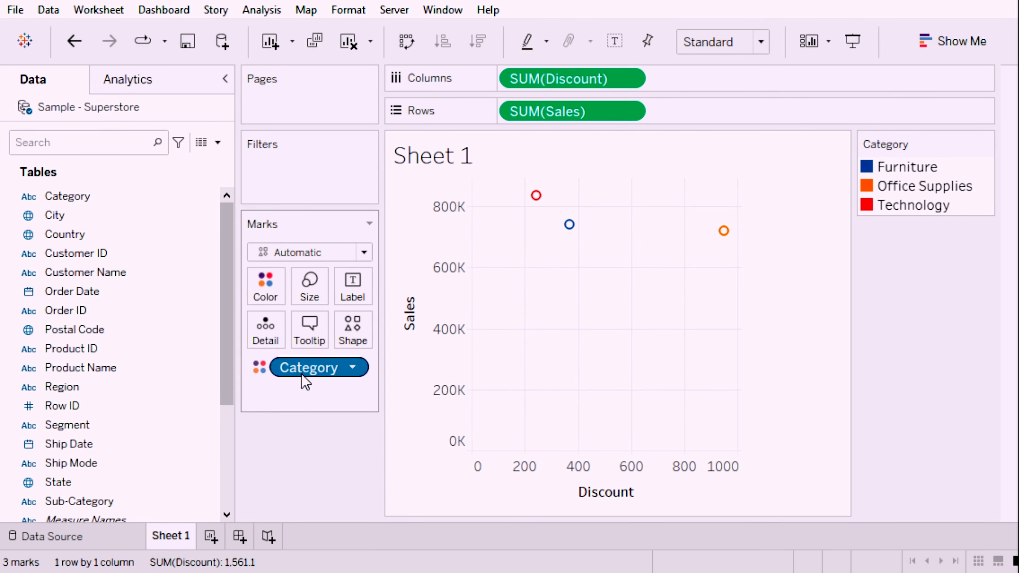
pyautogui.moveTo(305, 381); pyautogui.dragTo(296, 485)
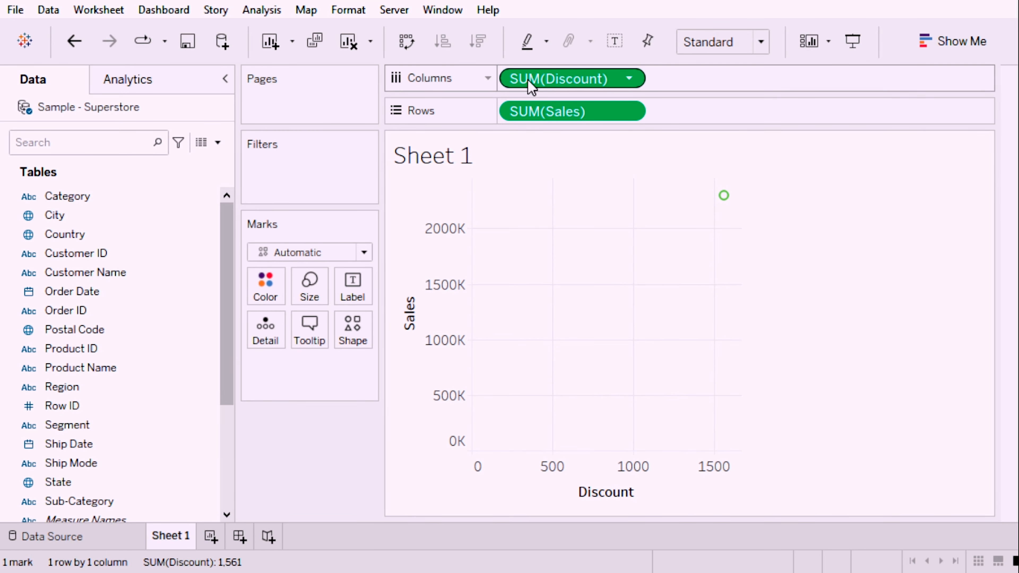
pyautogui.moveTo(532, 85); pyautogui.dragTo(276, 478)
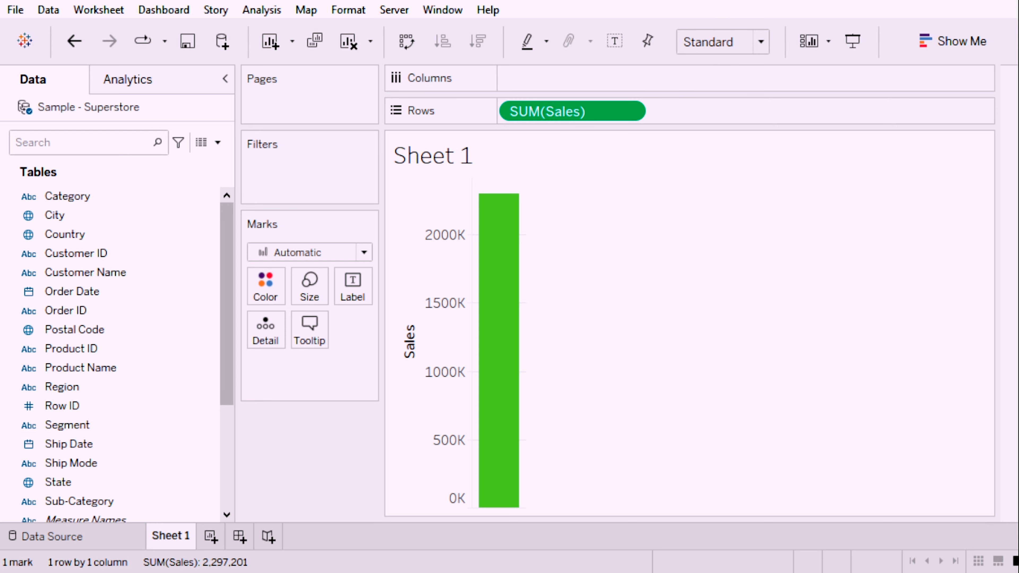
# - Rebuild the scatter plot with Discount on Columns and Product ID as the mark detail
pyautogui.scroll(-3, 125, 335)
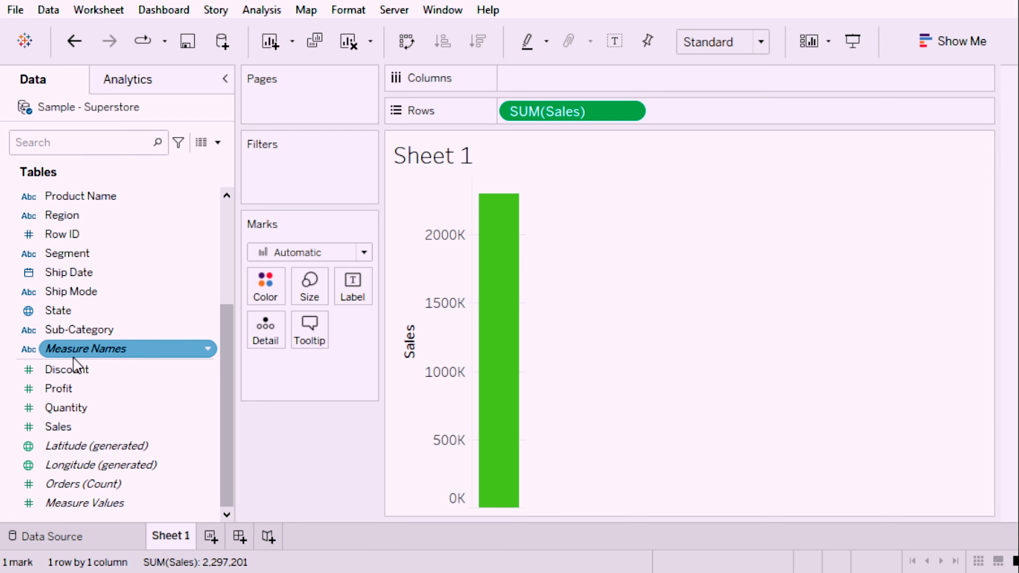
pyautogui.moveTo(85, 371); pyautogui.dragTo(563, 83)
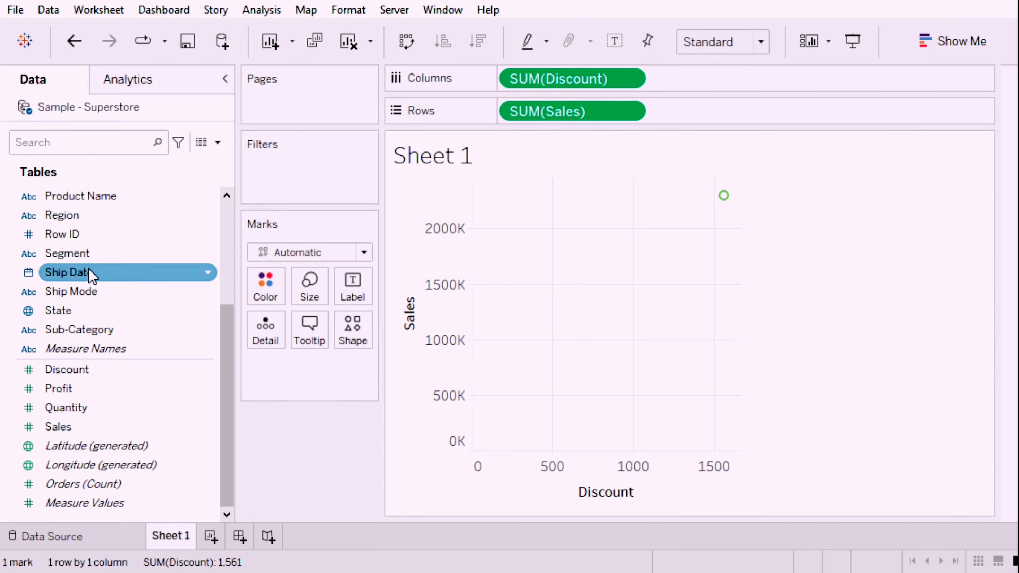
pyautogui.scroll(2, 92, 277)
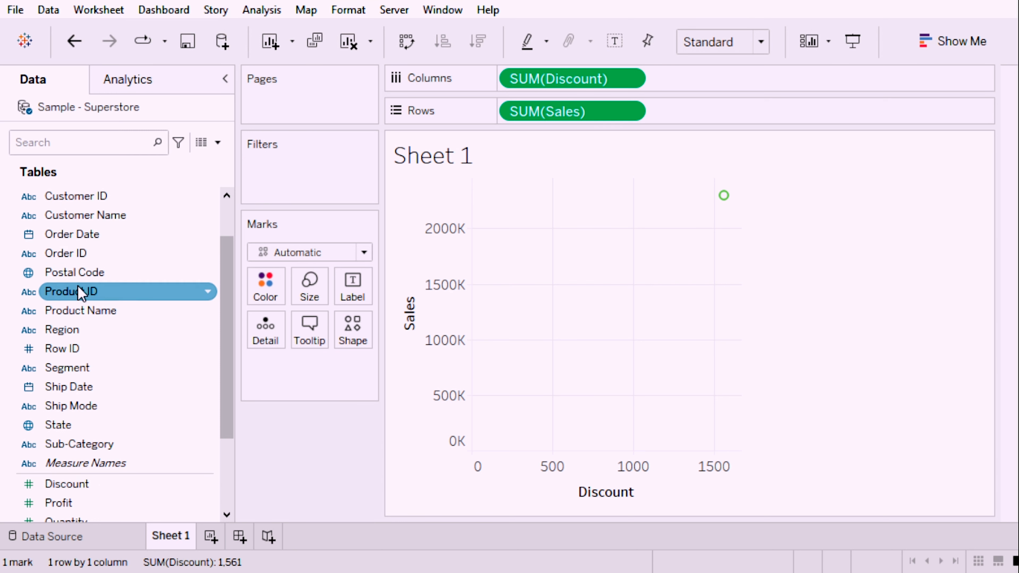
pyautogui.moveTo(74, 293); pyautogui.dragTo(268, 332)
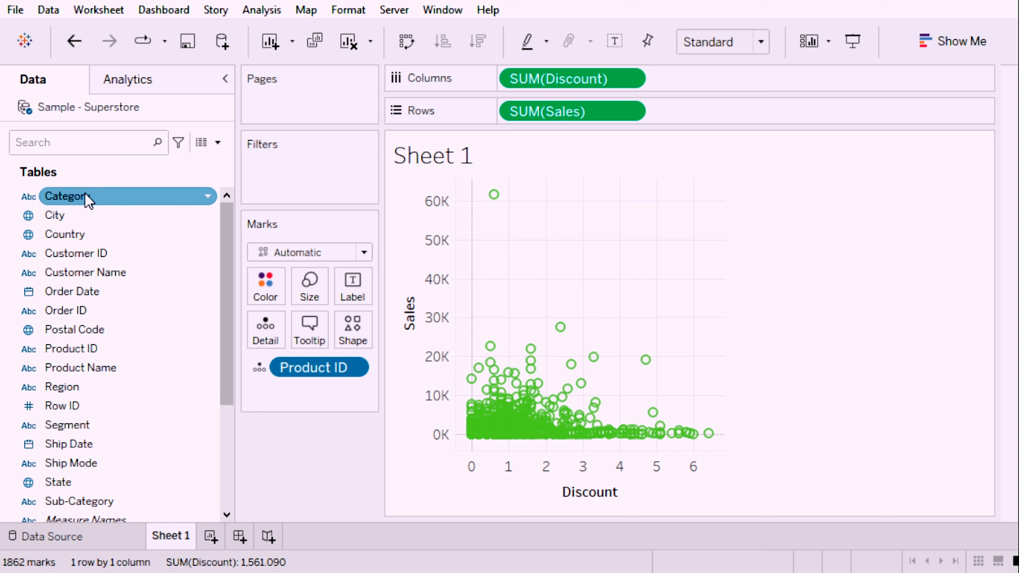
# - Colour the product marks by Category, and inspect the marks with the highest sales and the highest discount
pyautogui.moveTo(88, 201); pyautogui.dragTo(268, 289)
pyautogui.moveTo(272, 292); pyautogui.dragTo(269, 291)
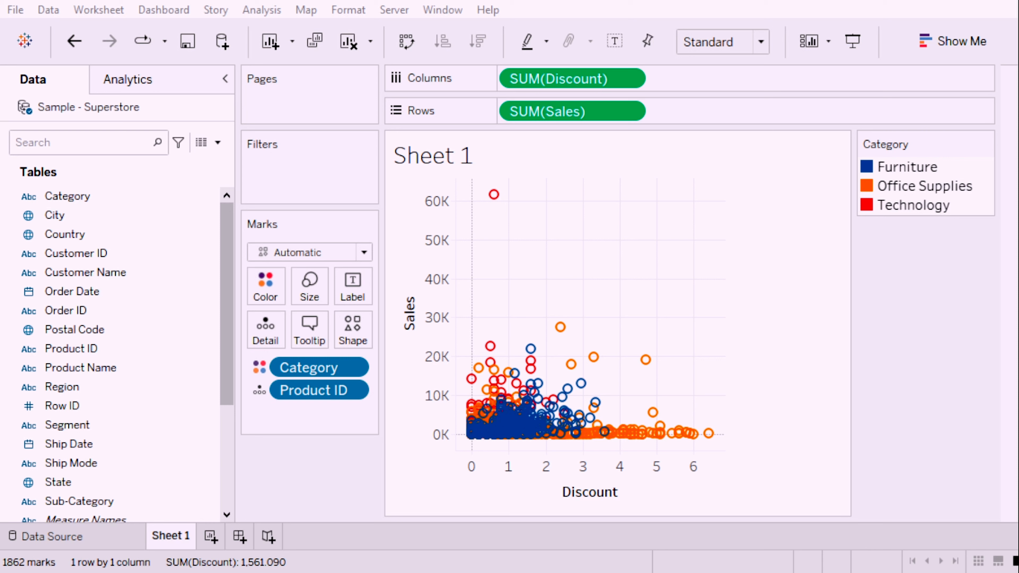
pyautogui.moveTo(494, 195)
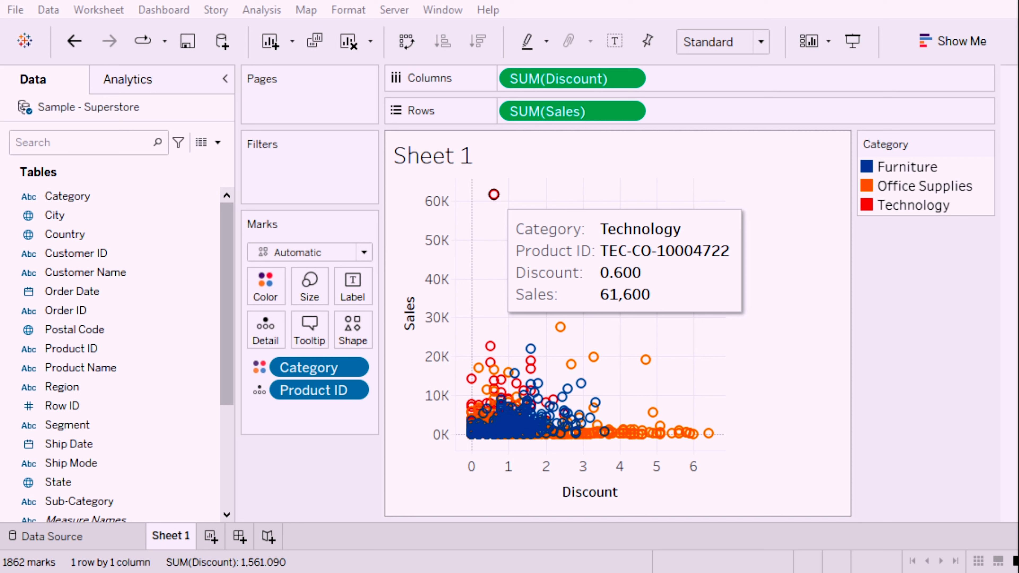
pyautogui.moveTo(708, 433)
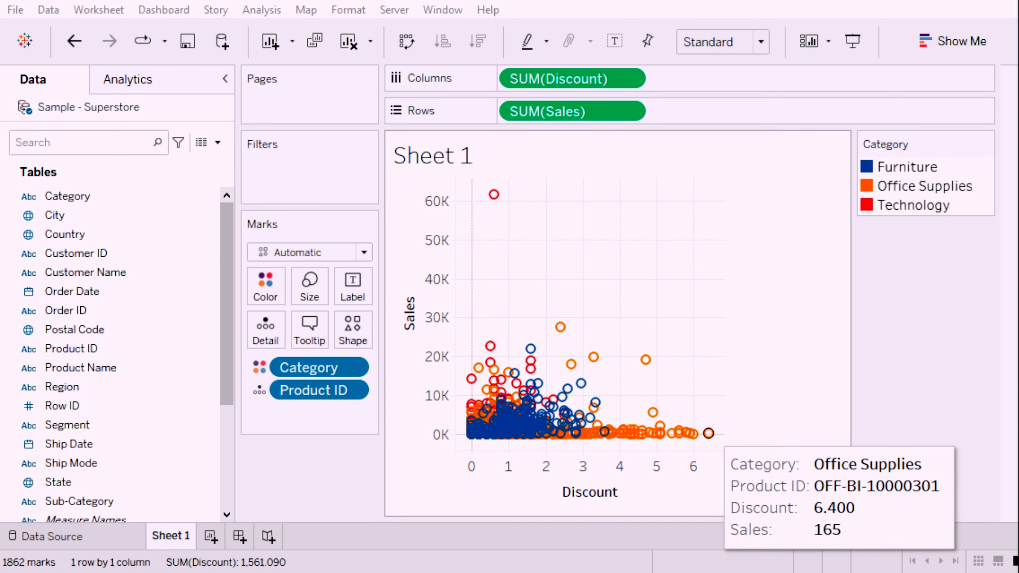
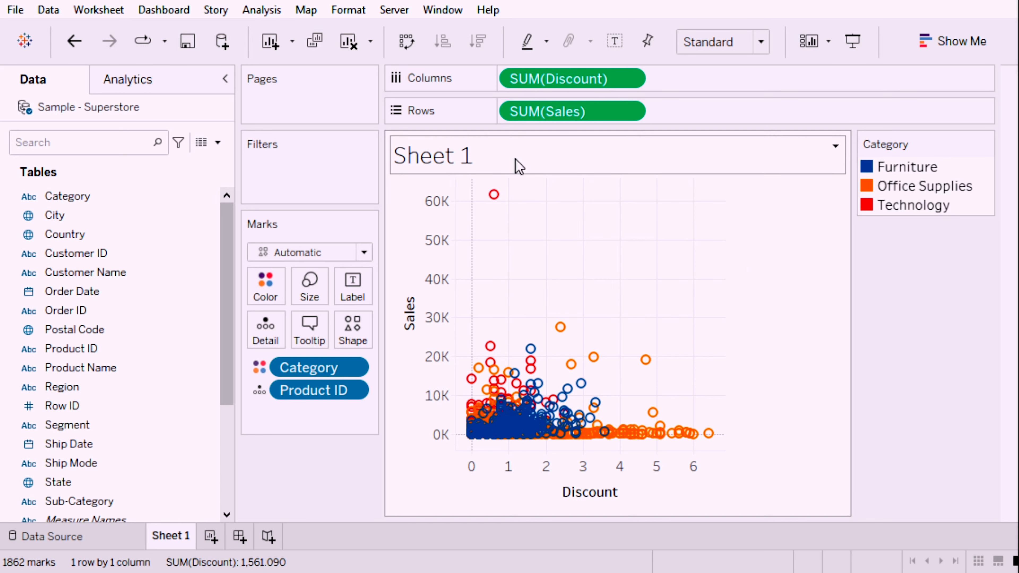
pyautogui.moveTo(706, 442)
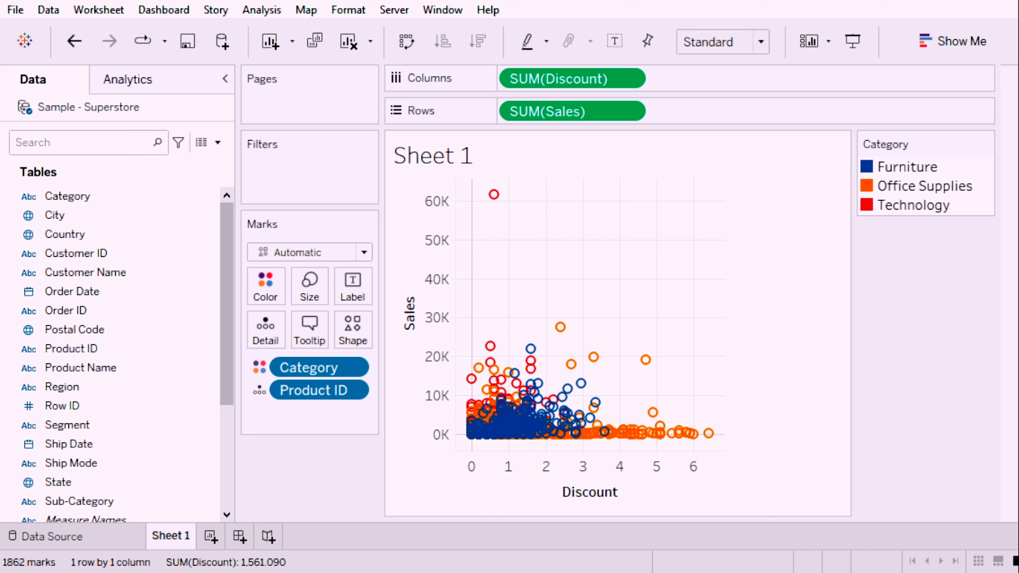
# - Assign Category to the mark shape so each category is drawn with its own symbol
pyautogui.moveTo(79, 463); pyautogui.dragTo(349, 347)
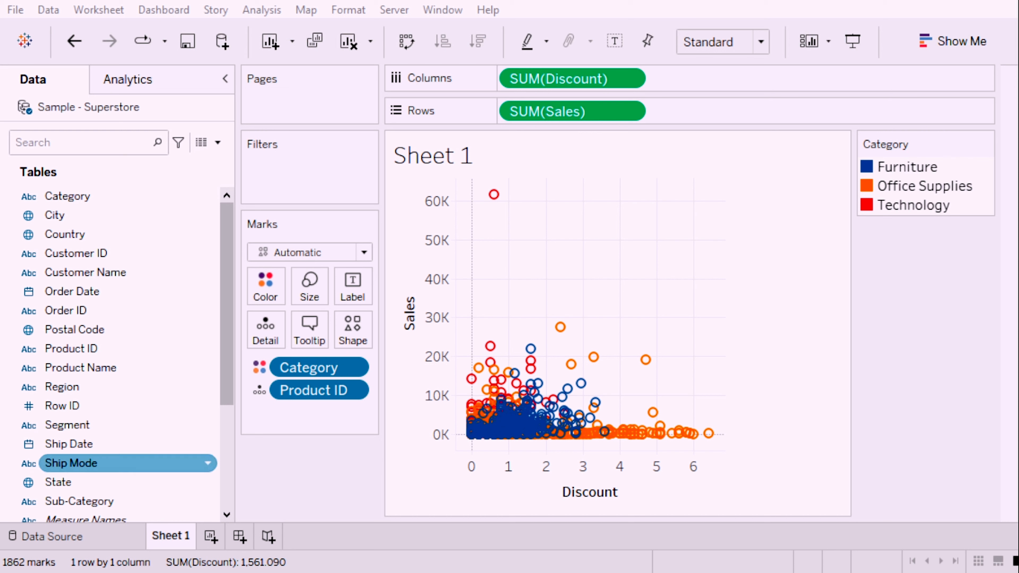
pyautogui.moveTo(144, 197); pyautogui.dragTo(353, 331)
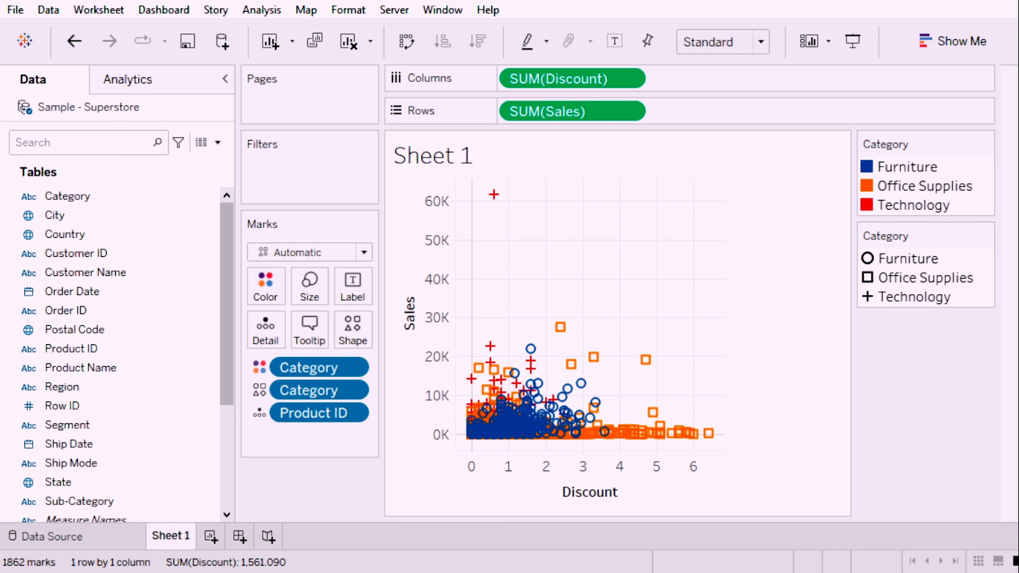
# - Add a Category filter that includes all categories, and show its filter control beside the chart
pyautogui.click(74, 200)
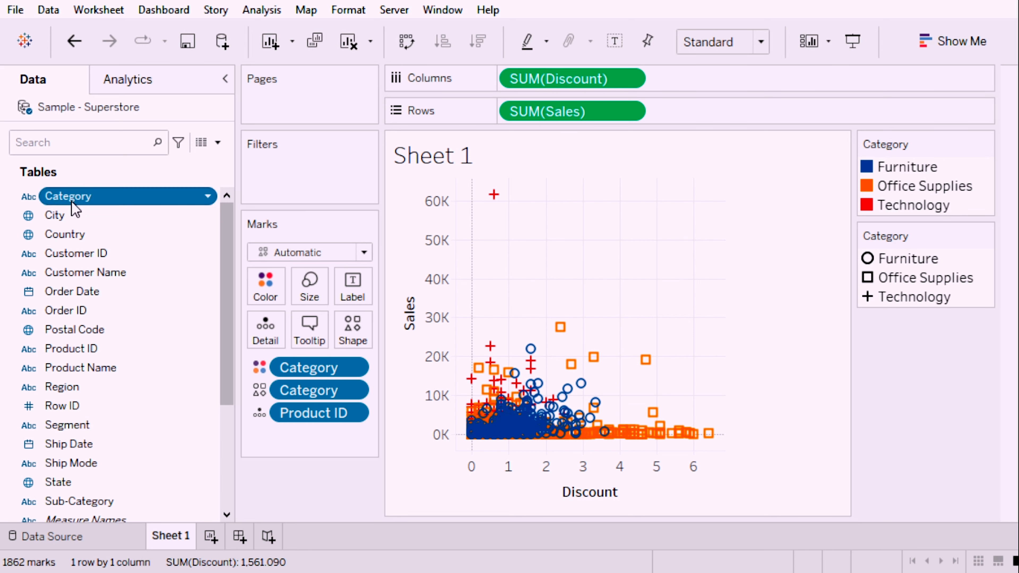
pyautogui.moveTo(71, 202); pyautogui.dragTo(282, 182)
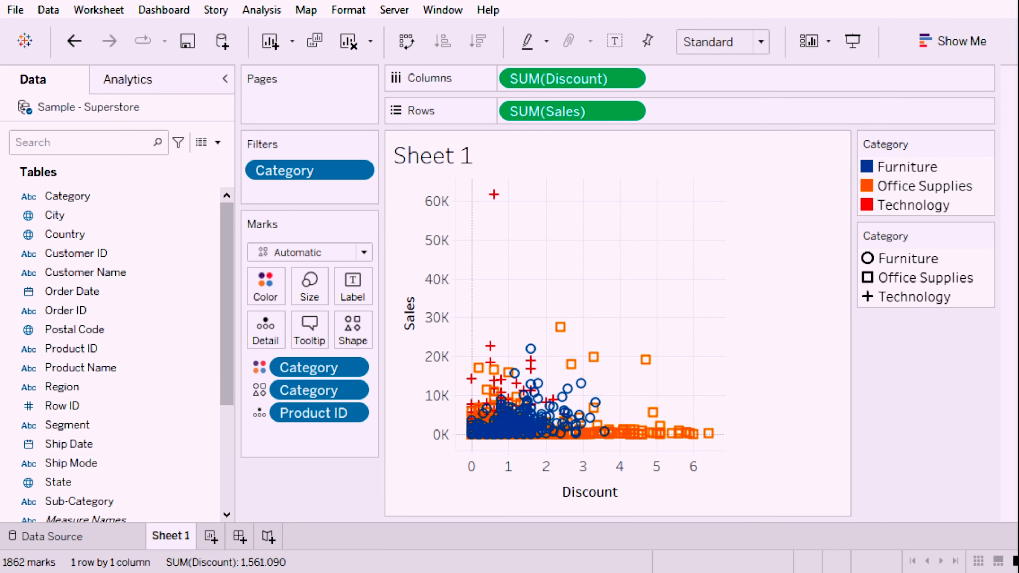
pyautogui.click(354, 171)
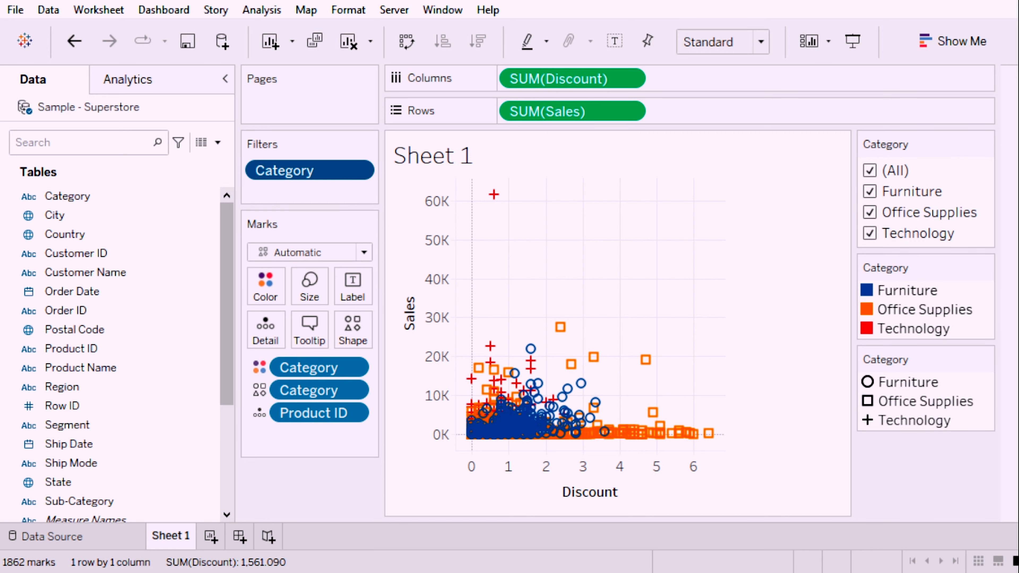
# - Clear all values in the Category filter and select only Furniture to examine its product marks
pyautogui.moveTo(174, 476); pyautogui.dragTo(883, 172)
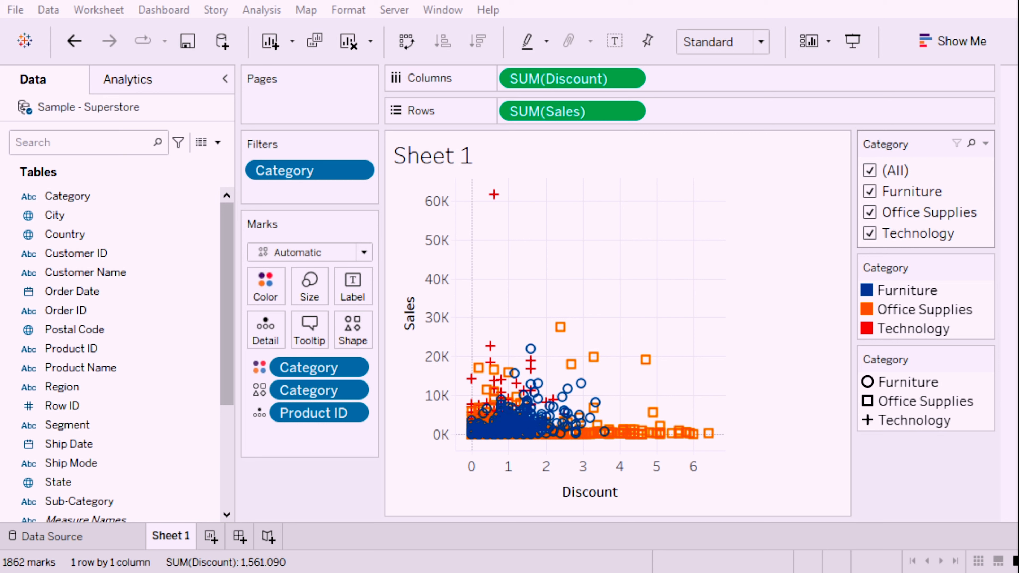
pyautogui.click(868, 170)
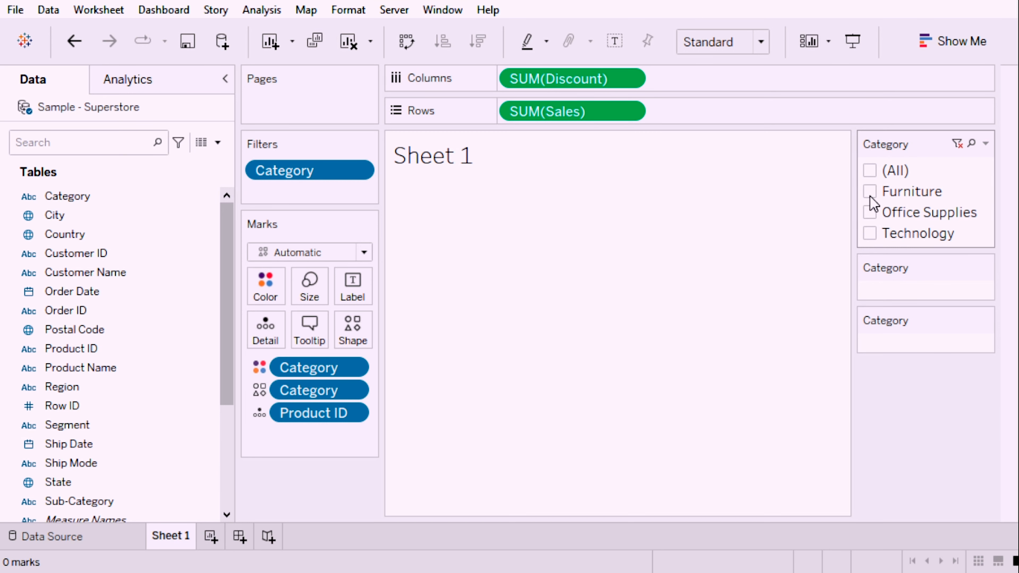
pyautogui.click(871, 192)
pyautogui.click(871, 193)
pyautogui.click(871, 193)
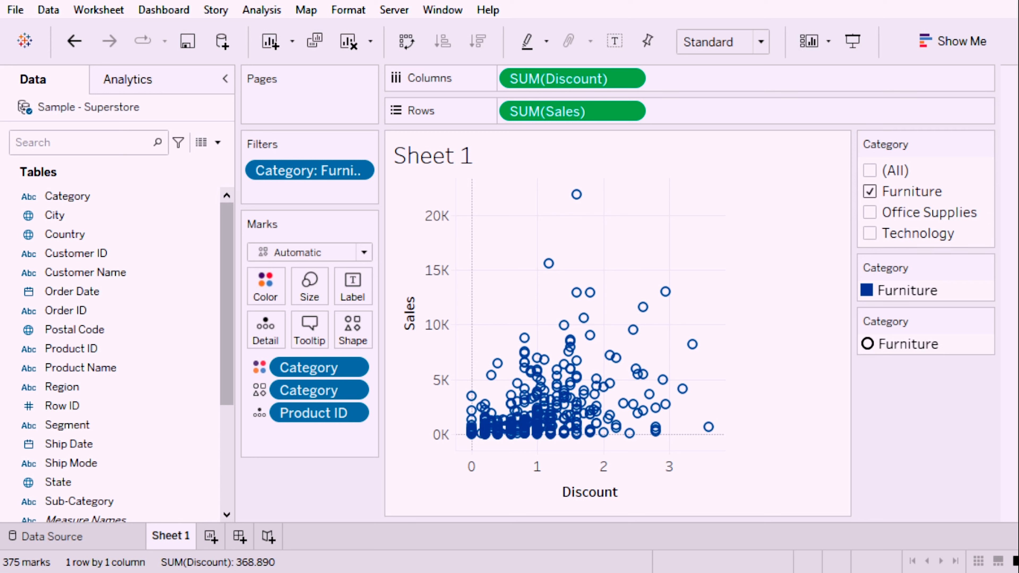
pyautogui.moveTo(578, 196)
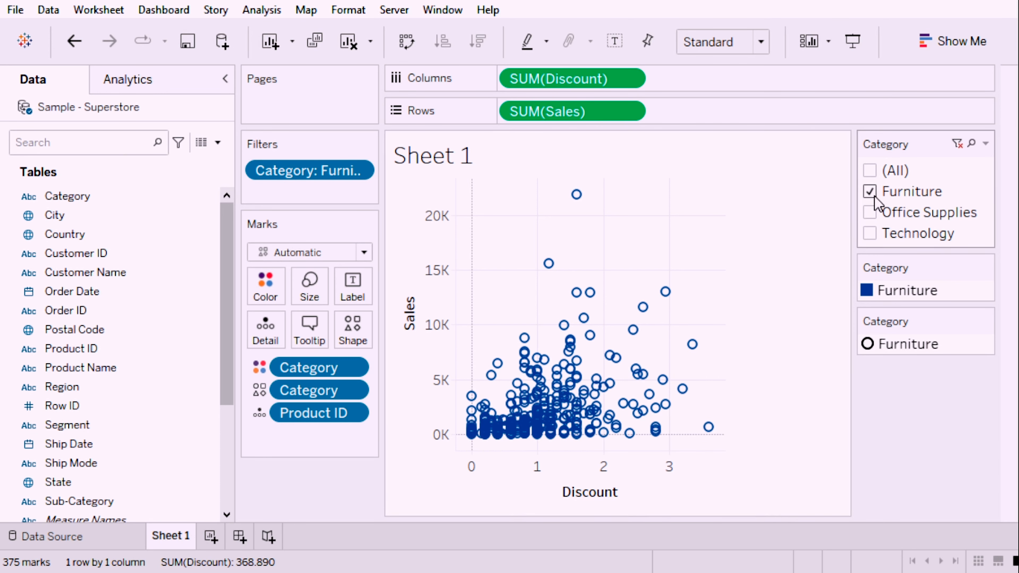
# - Isolate Office Supplies and Technology one after the other in the Category filter, and reselect all categories
pyautogui.click(871, 213)
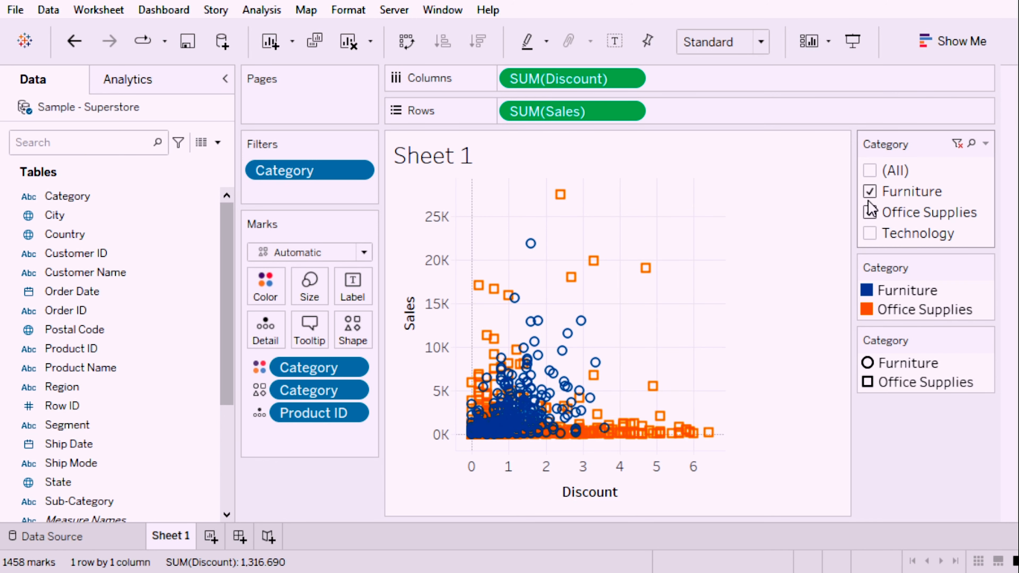
pyautogui.click(870, 192)
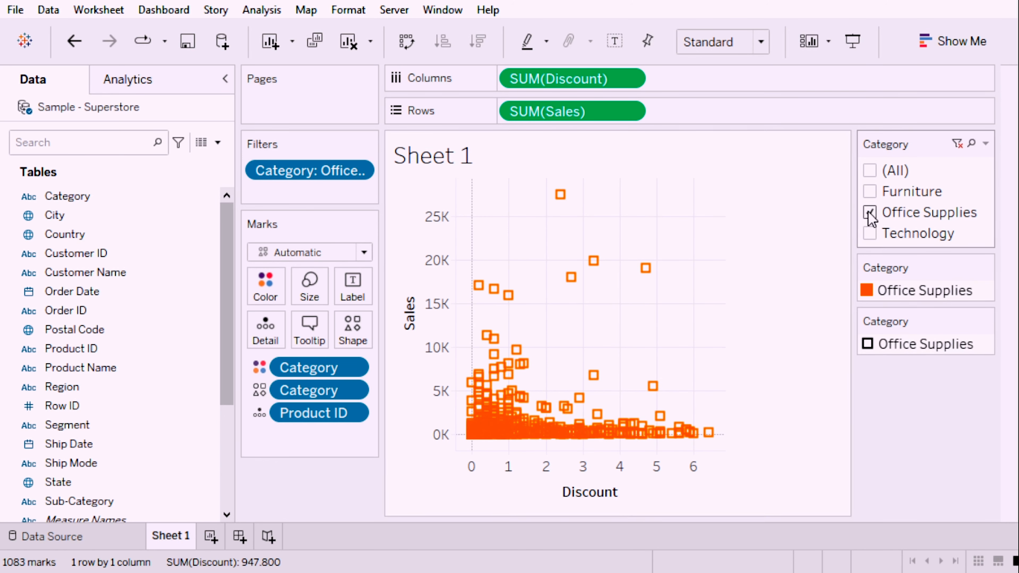
pyautogui.click(870, 234)
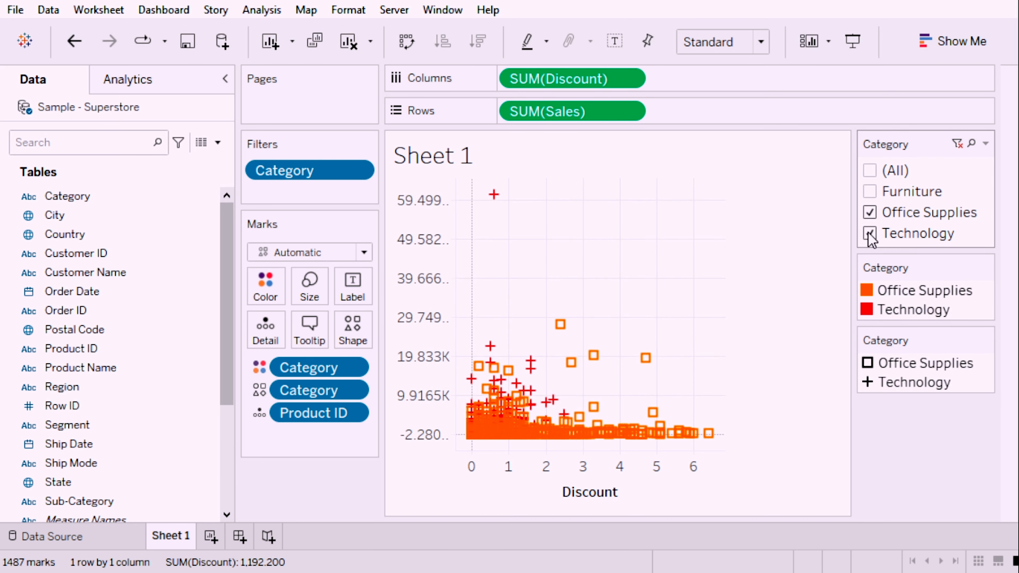
pyautogui.click(869, 213)
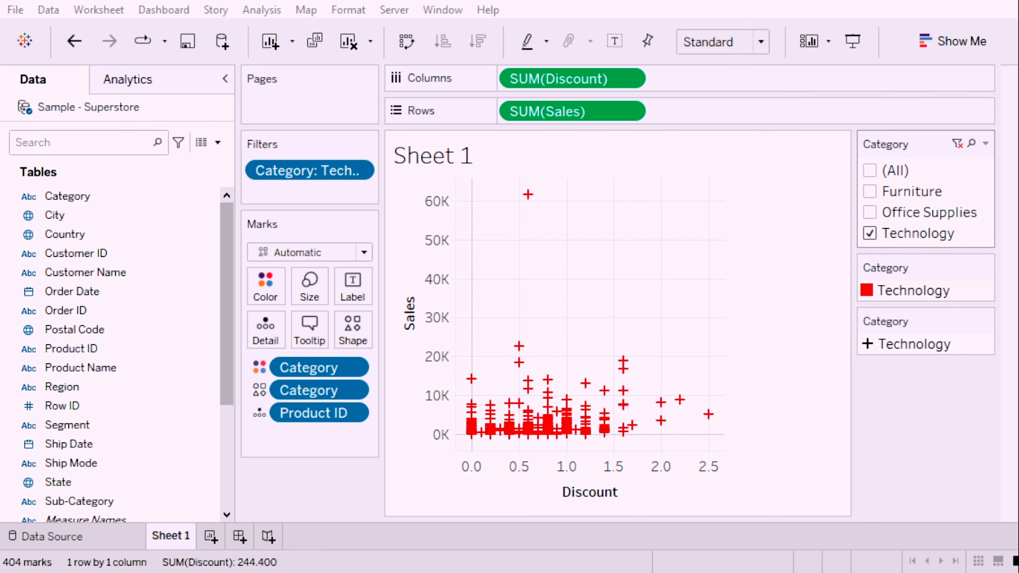
pyautogui.click(873, 169)
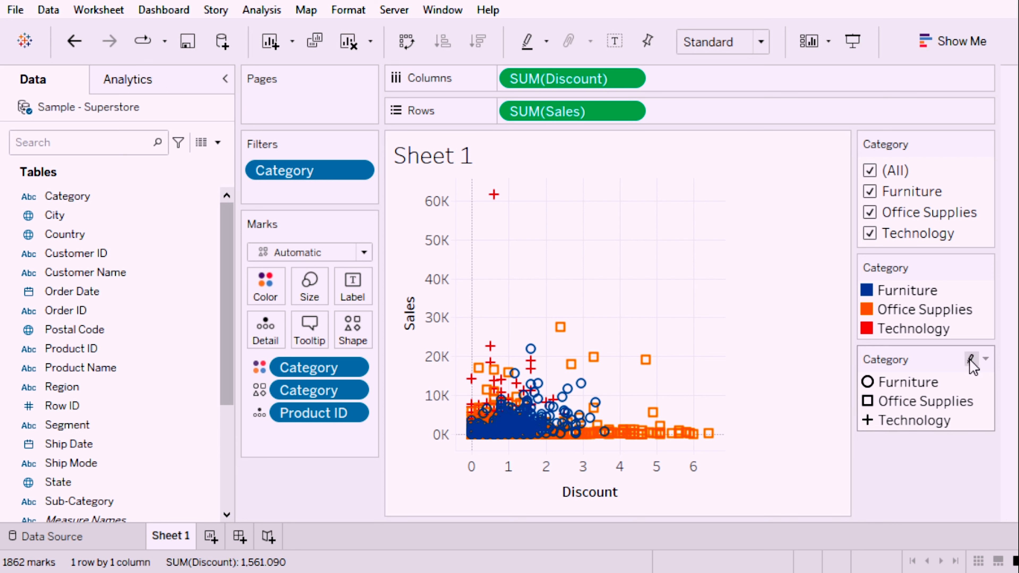
# - Highlight Furniture, Office Supplies and Technology in turn through the Category shape legend, and turn legend highlighting off
pyautogui.click(972, 359)
pyautogui.click(920, 385)
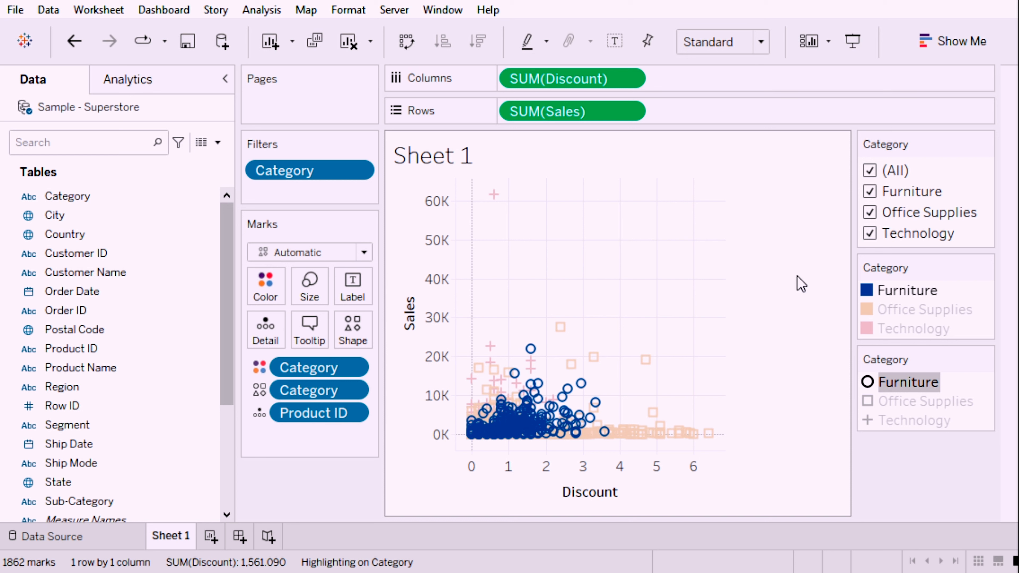
pyautogui.click(970, 359)
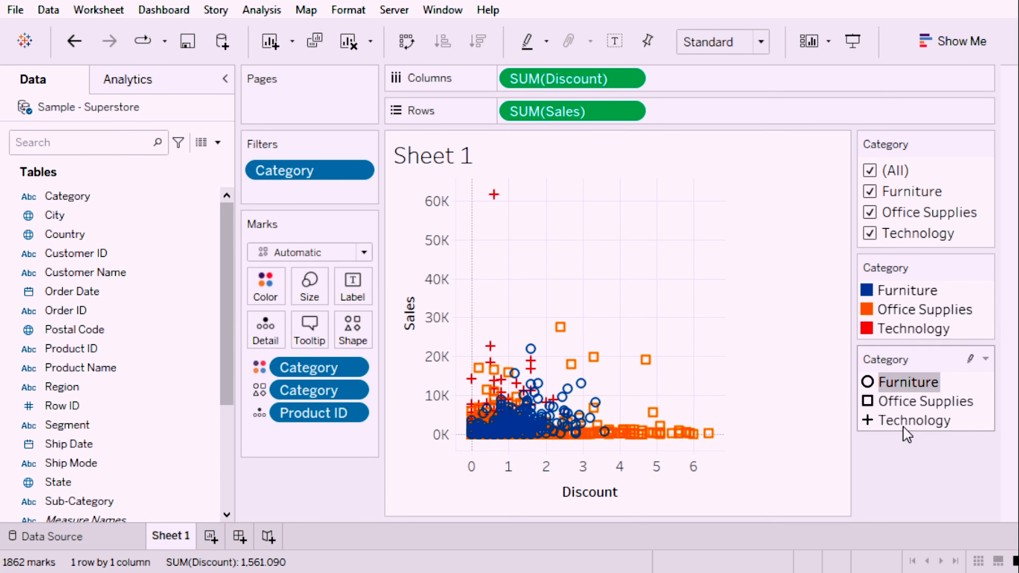
pyautogui.click(972, 360)
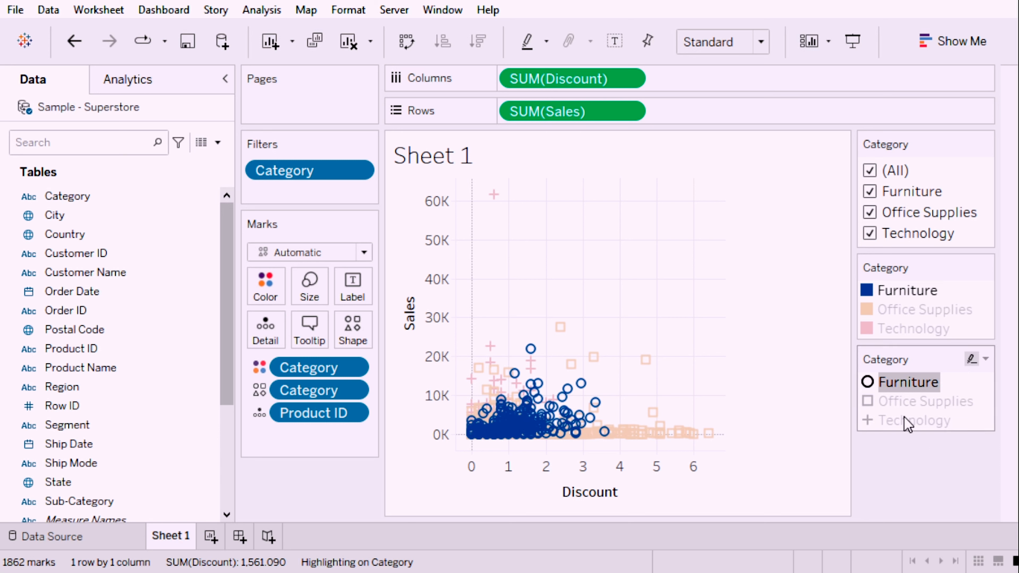
pyautogui.click(912, 402)
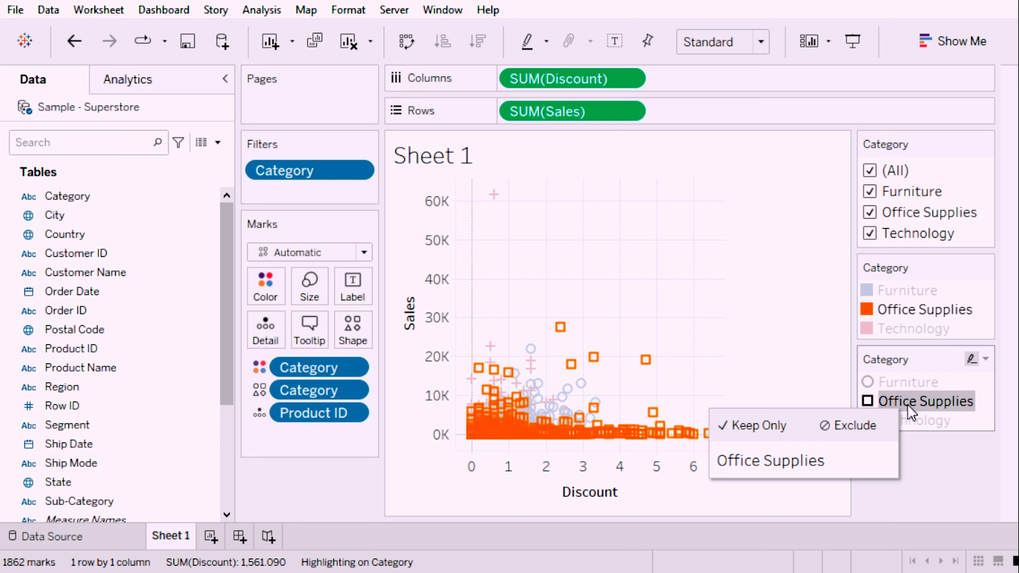
pyautogui.click(917, 427)
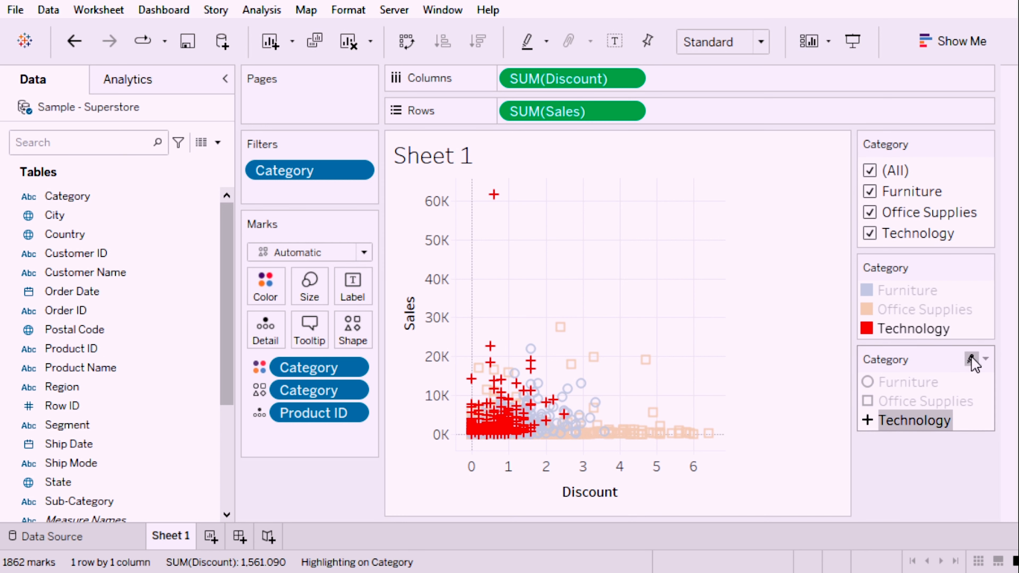
pyautogui.click(967, 359)
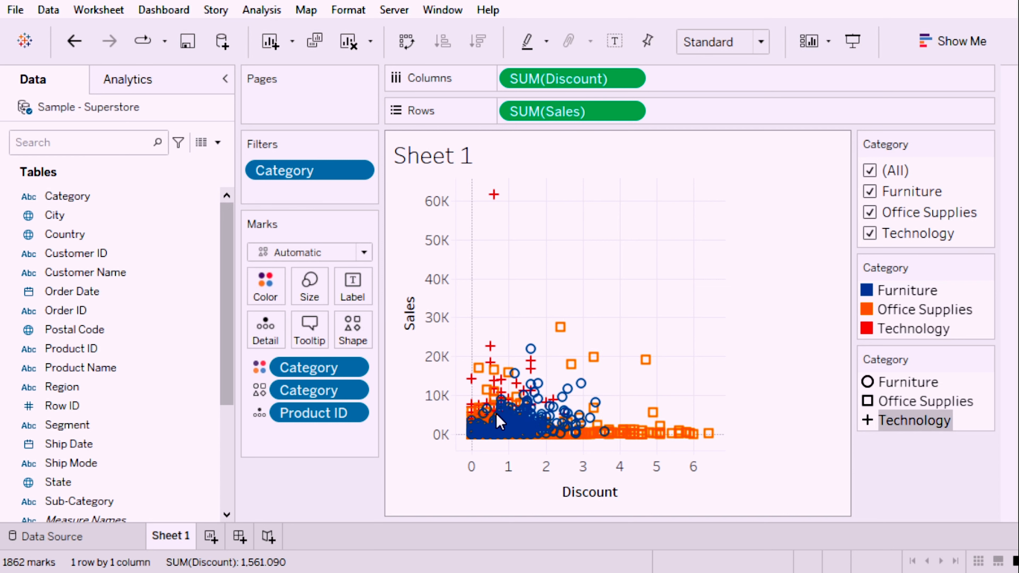
# - Turn legend highlighting back on, clear the active highlight, and highlight Furniture, Office Supplies and Technology in turn through the Category colour legend
pyautogui.moveTo(461, 363)
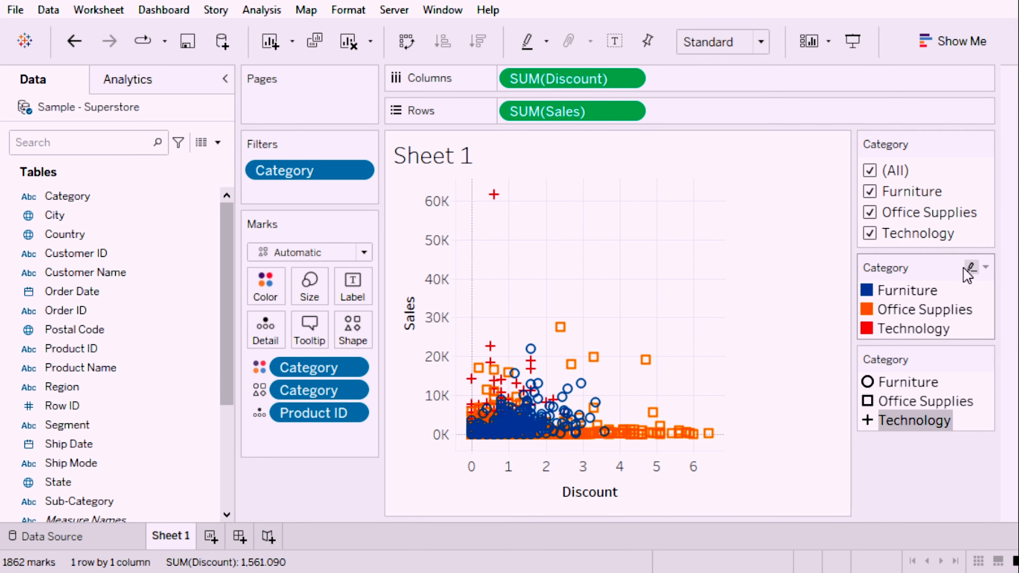
pyautogui.click(972, 267)
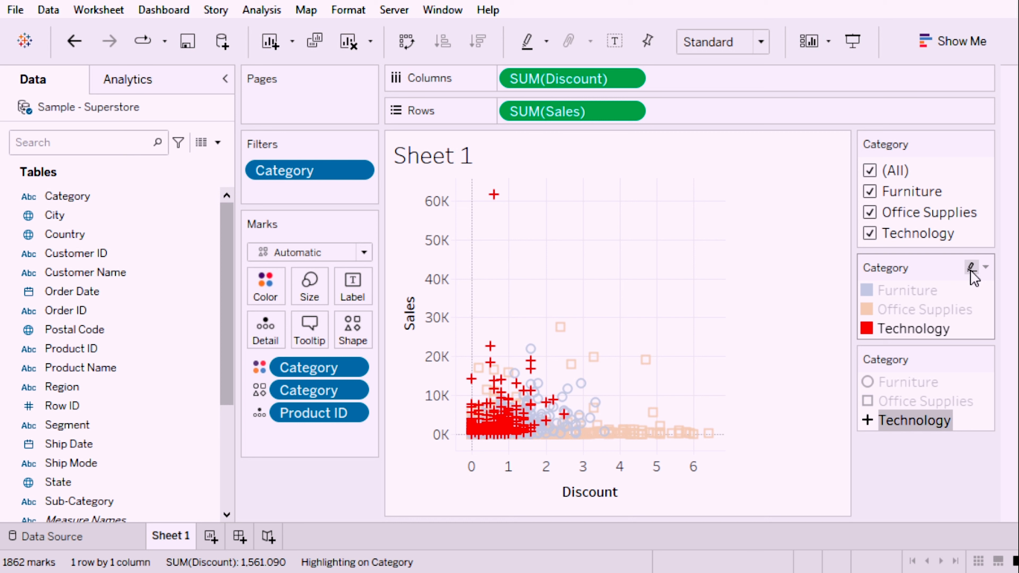
pyautogui.click(774, 390)
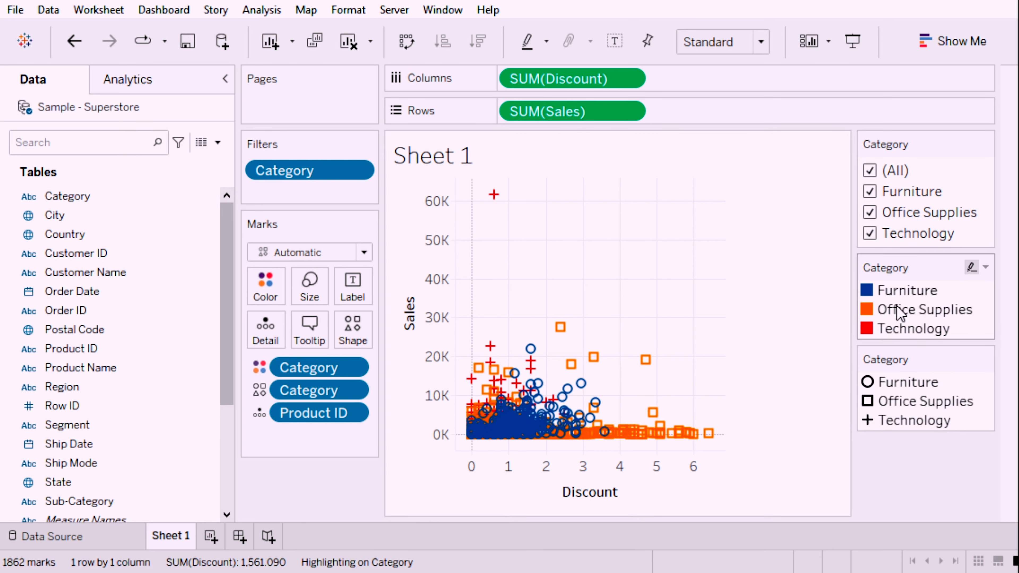
pyautogui.click(901, 290)
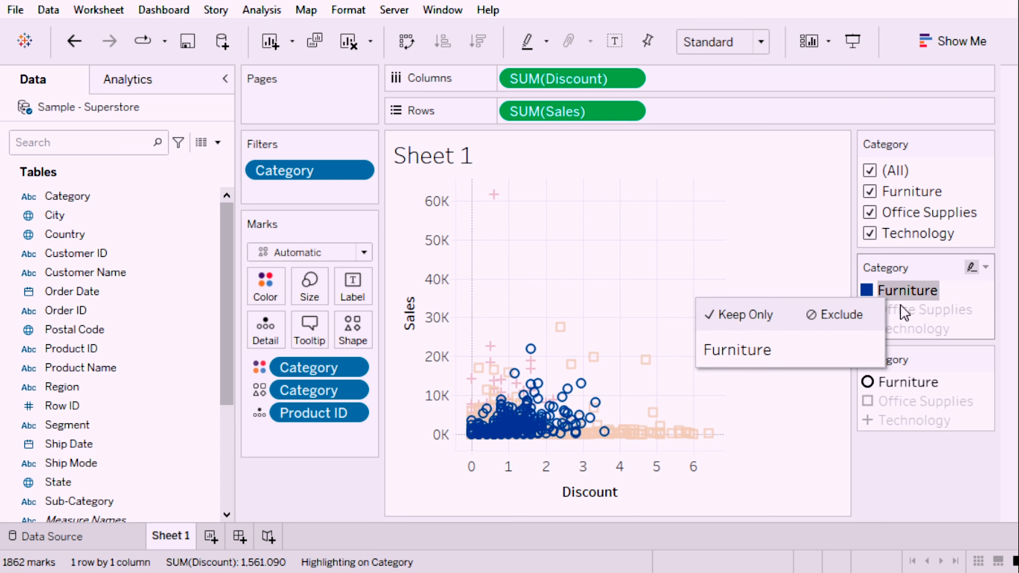
pyautogui.click(905, 310)
pyautogui.click(908, 328)
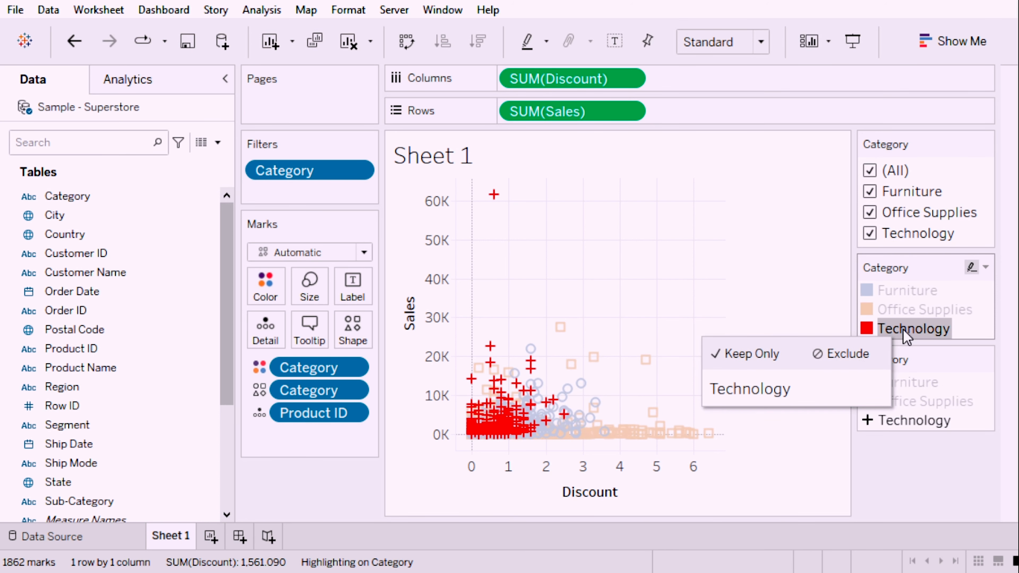
# - Highlight each category in turn through the Category shape legend, repeat this through the colour legend, and clear the highlight
pyautogui.click(923, 384)
pyautogui.click(927, 401)
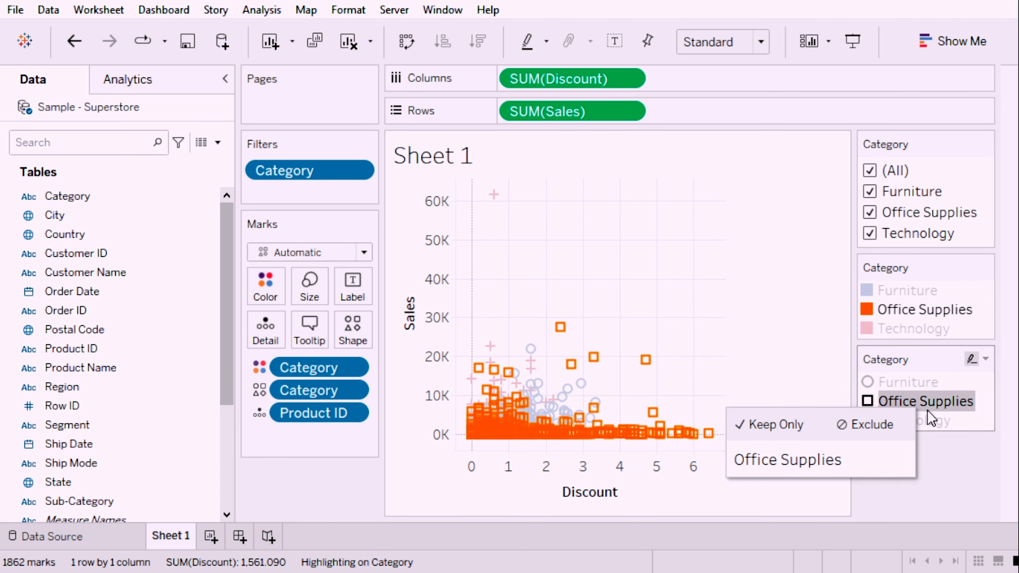
pyautogui.click(919, 420)
pyautogui.click(917, 292)
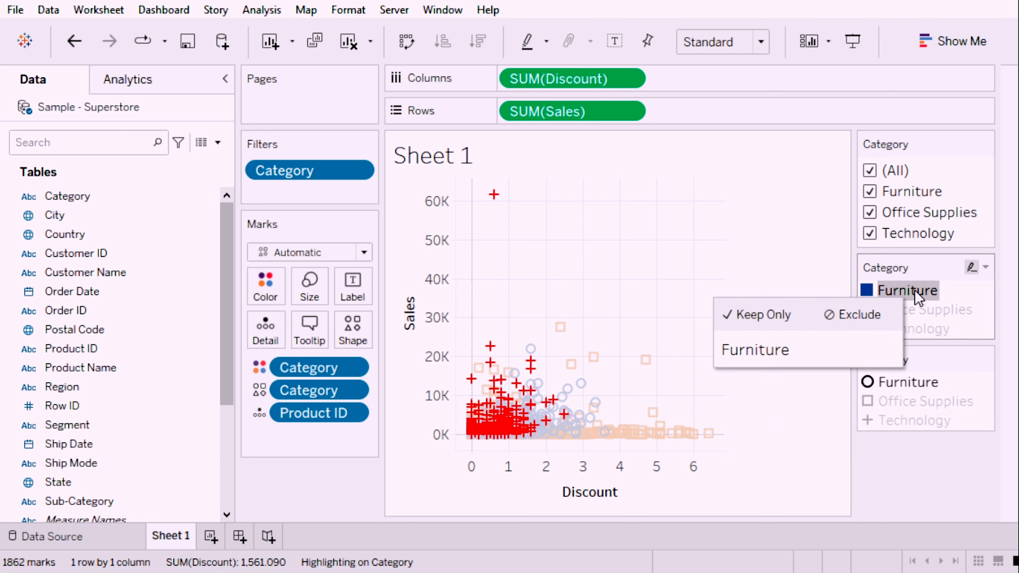
pyautogui.click(920, 311)
pyautogui.click(925, 329)
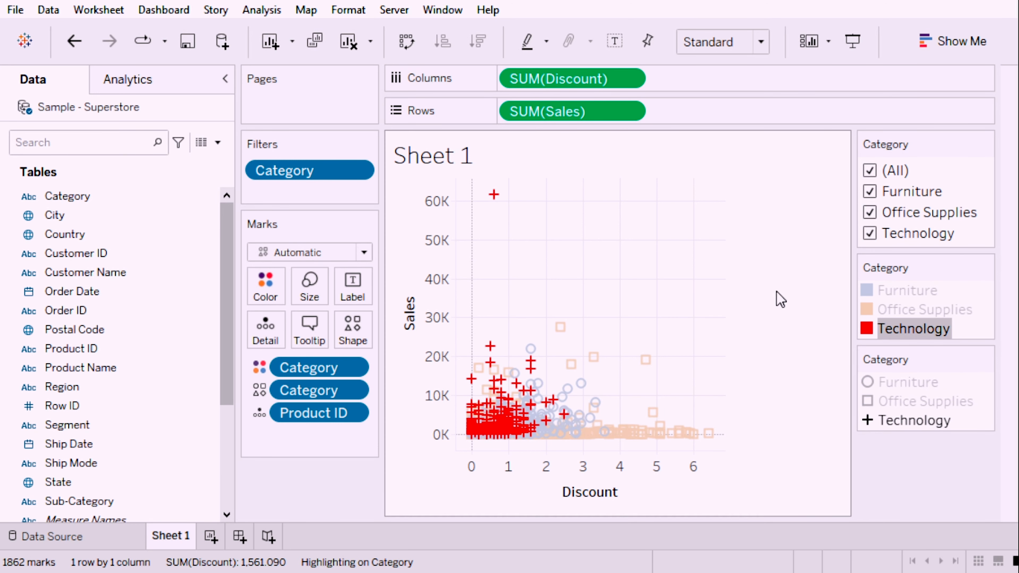
pyautogui.click(757, 286)
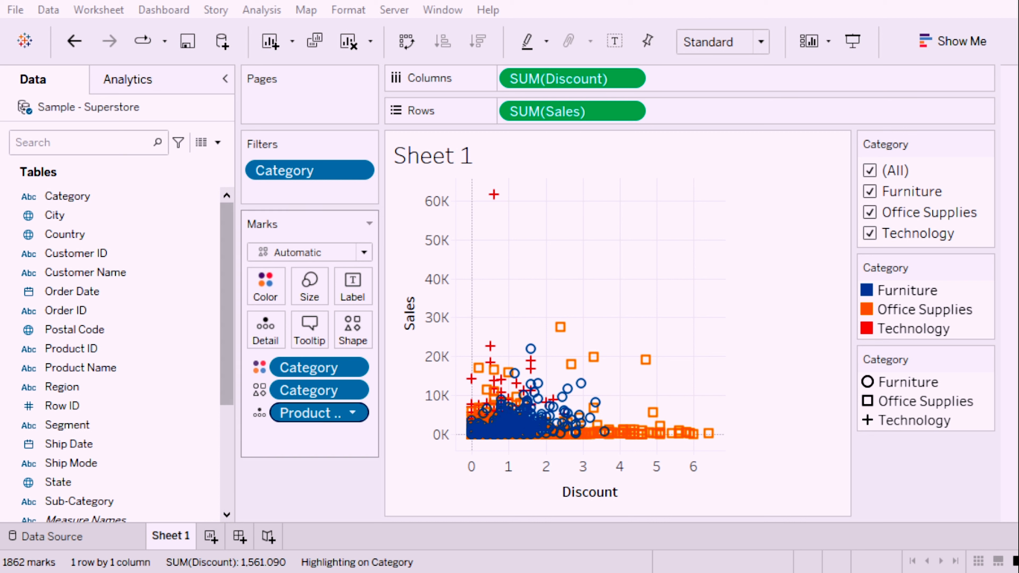
# - Replace Product ID with Region as the marks' detail, and inspect the Office Supplies marks by region
pyautogui.moveTo(309, 413); pyautogui.dragTo(317, 504)
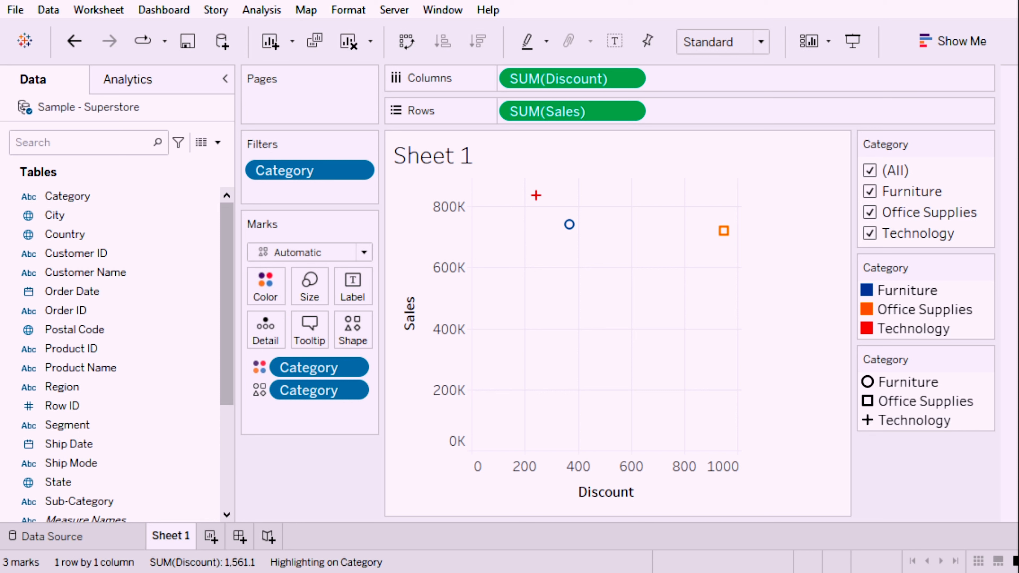
pyautogui.click(137, 236)
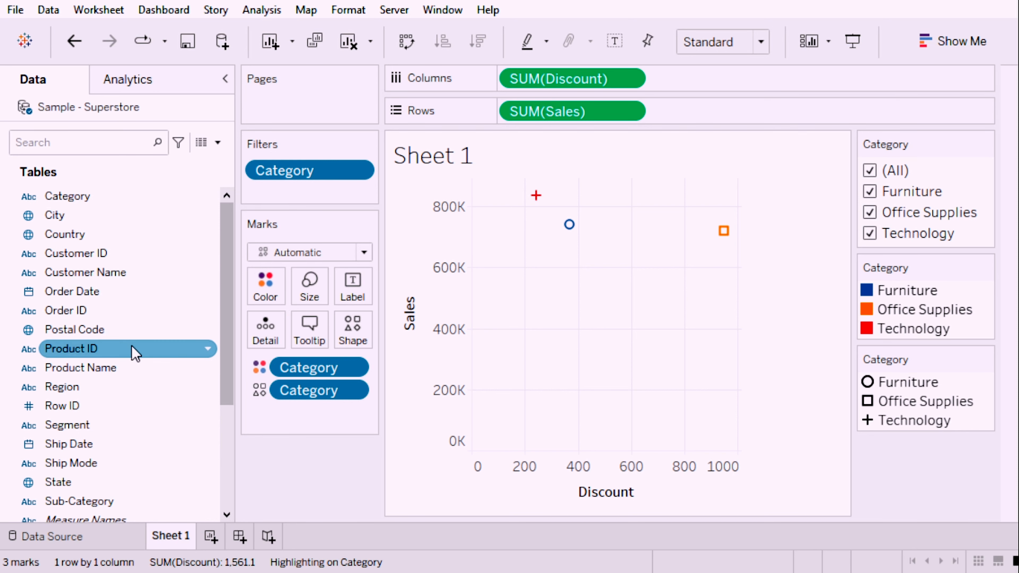
pyautogui.scroll(-2, 135, 350)
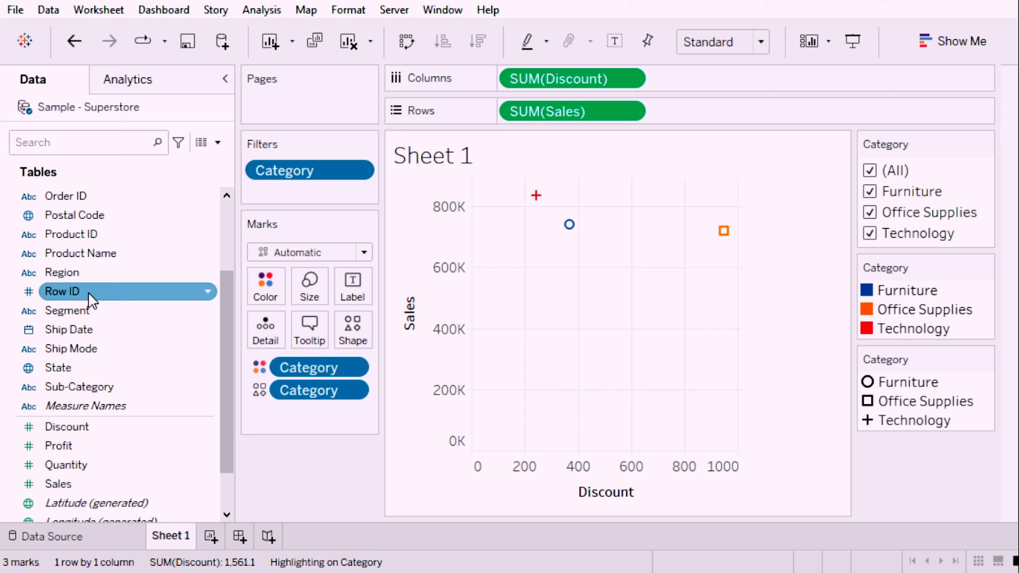
pyautogui.moveTo(91, 288); pyautogui.dragTo(267, 339)
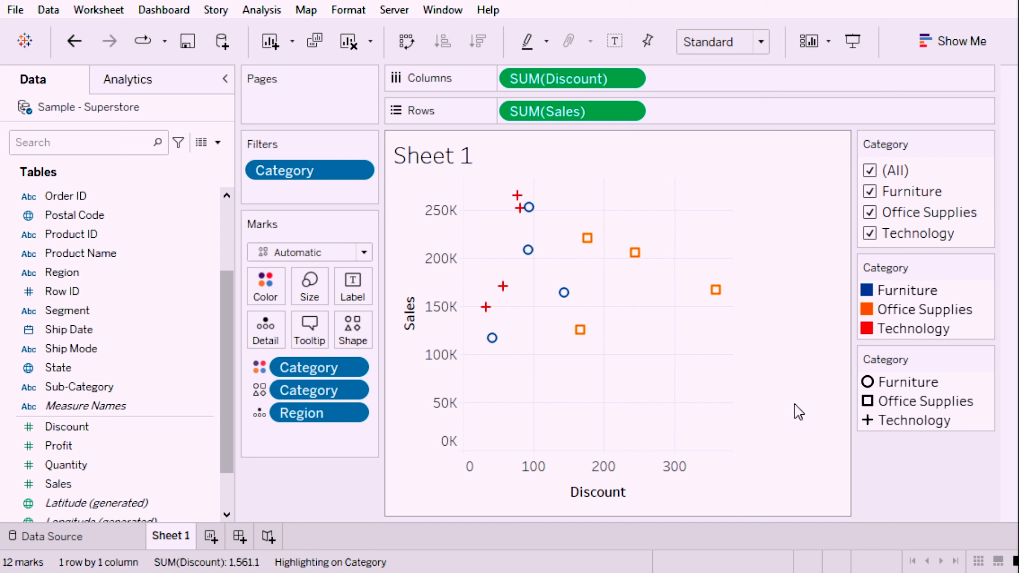
pyautogui.moveTo(715, 291)
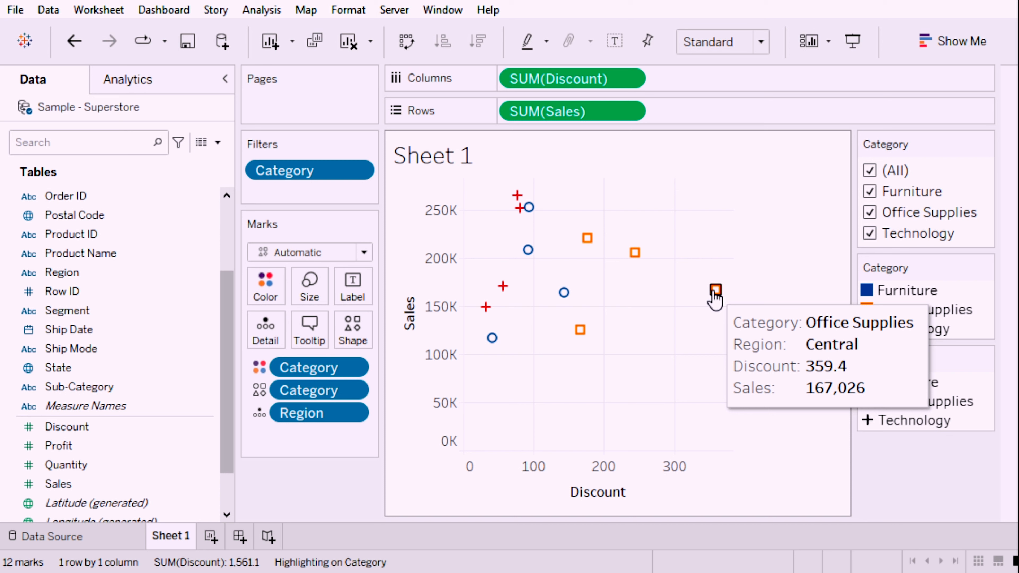
pyautogui.moveTo(636, 262)
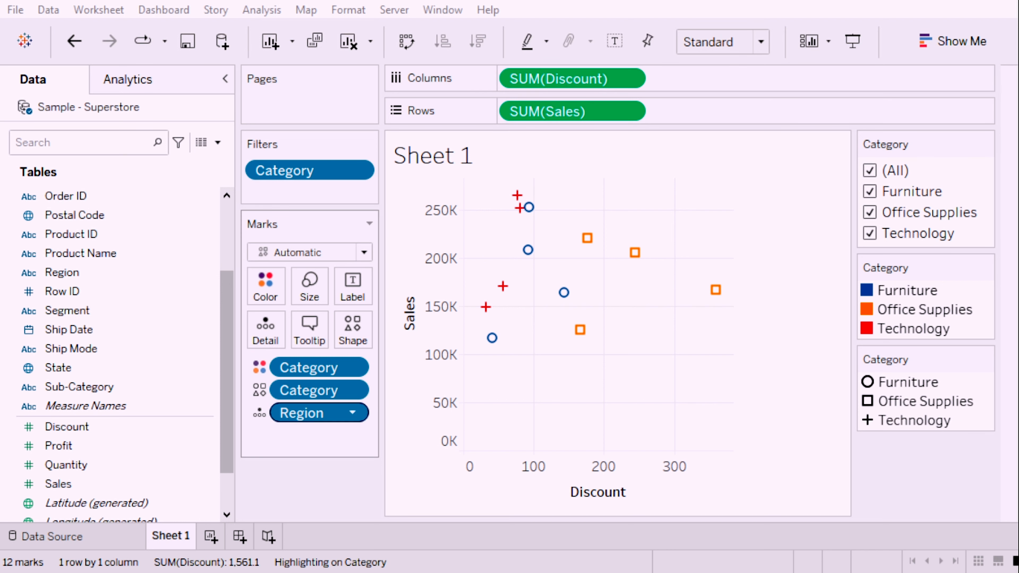
# - Clear the sheet by removing Region, both Category encodings, the Category filter, and the Discount and Sales measures
pyautogui.moveTo(317, 413); pyautogui.dragTo(318, 441)
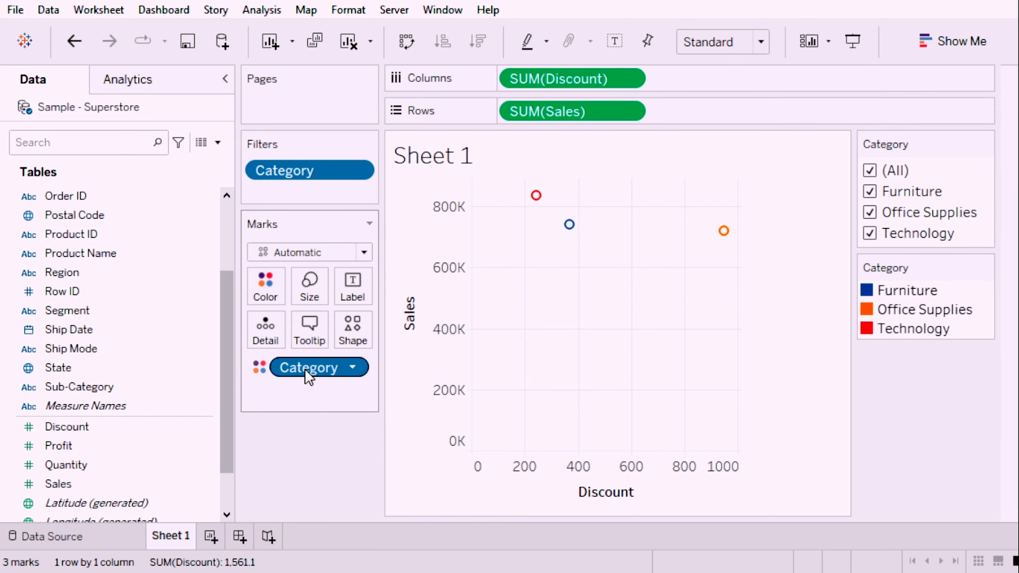
pyautogui.moveTo(308, 366); pyautogui.dragTo(301, 444)
pyautogui.moveTo(291, 171); pyautogui.dragTo(293, 444)
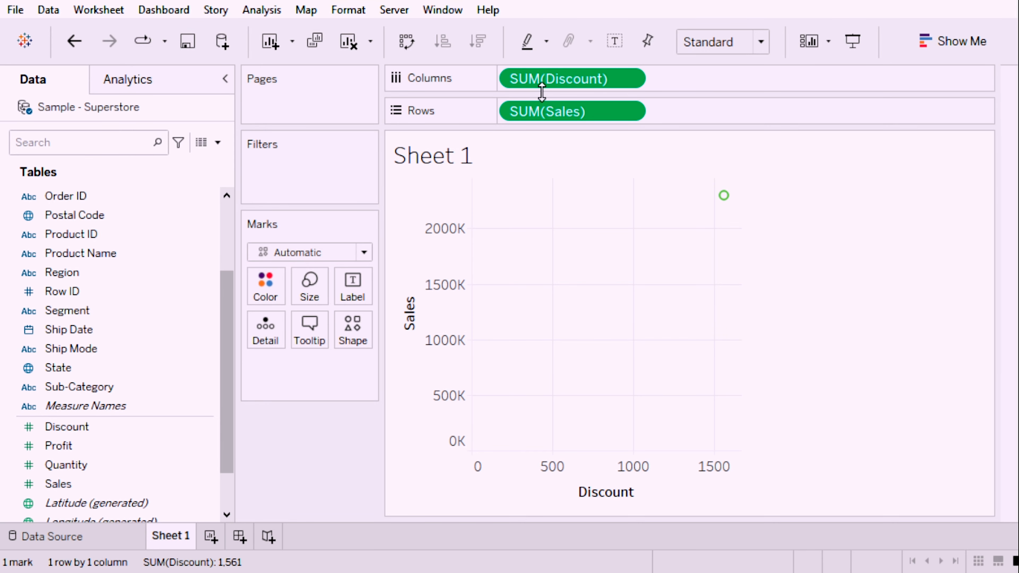
pyautogui.moveTo(547, 81); pyautogui.dragTo(292, 463)
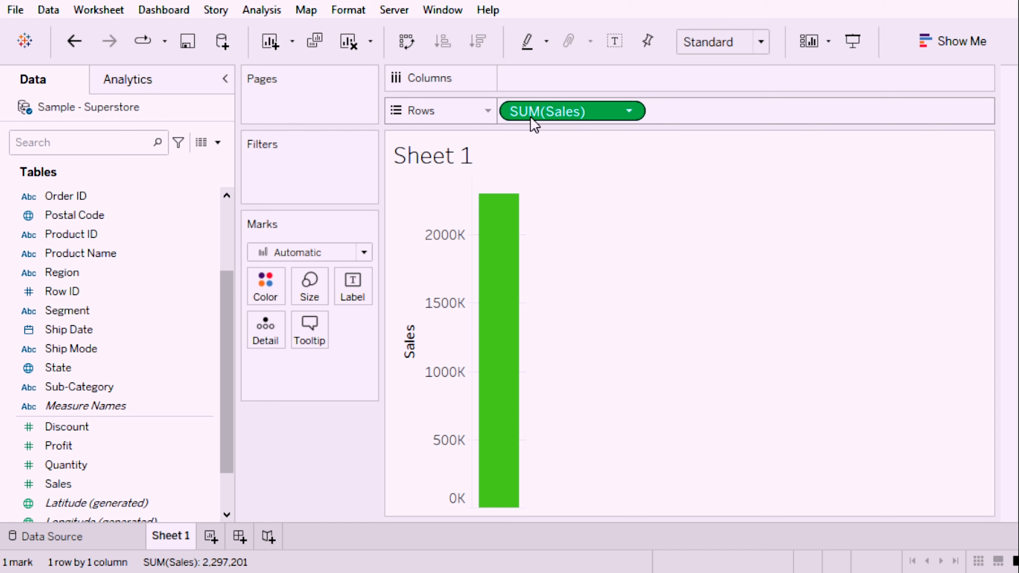
pyautogui.moveTo(542, 119); pyautogui.dragTo(280, 447)
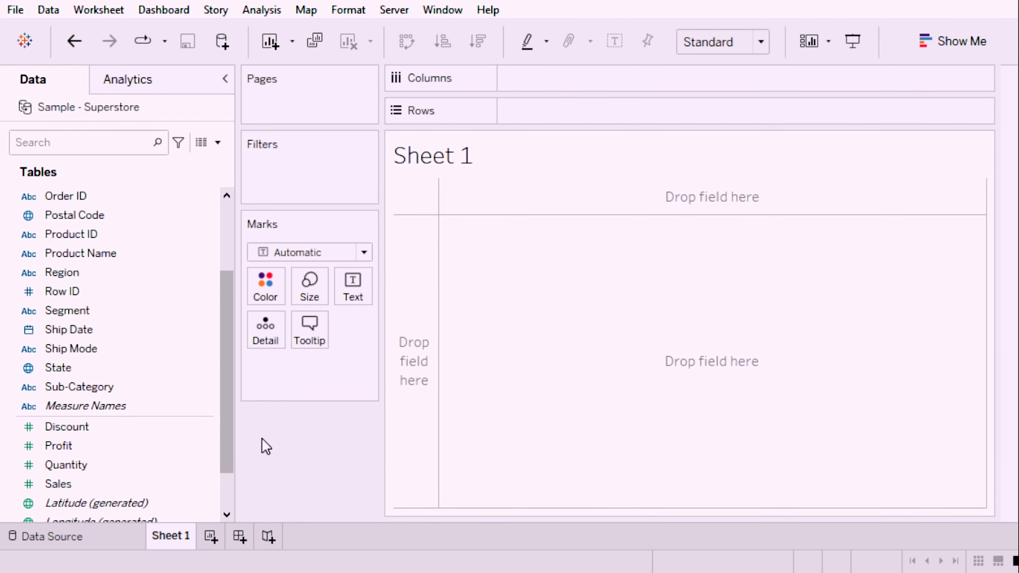
# - Build a bar chart with Sub-Category as columns and Profit as rows
pyautogui.click(176, 387)
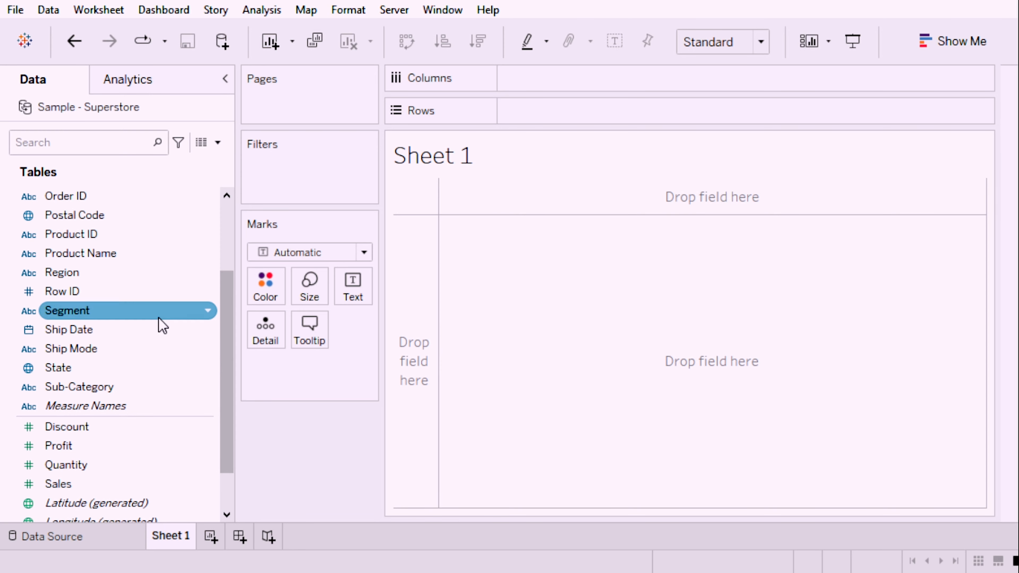
pyautogui.scroll(2, 217, 446)
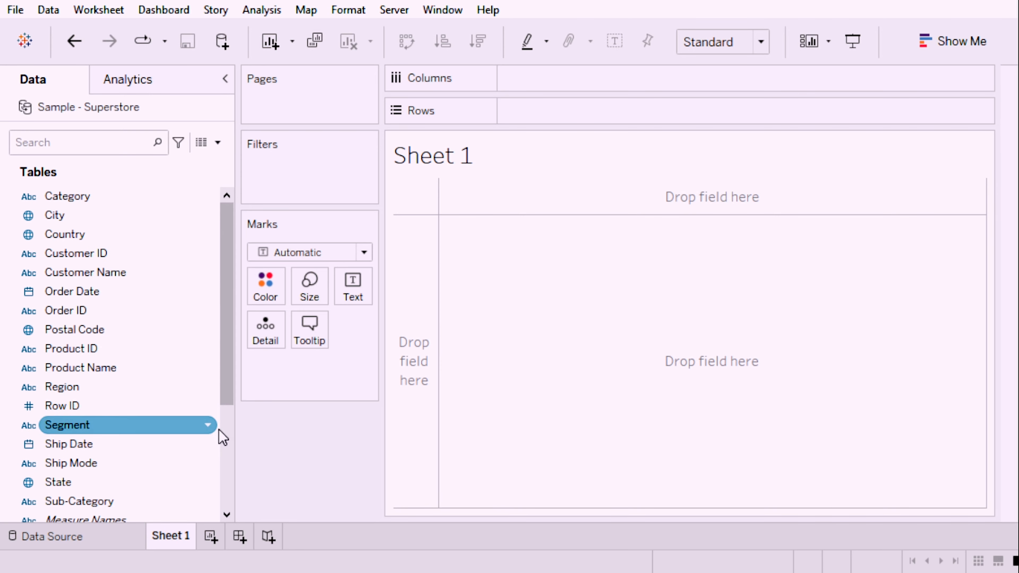
pyautogui.scroll(-2, 193, 390)
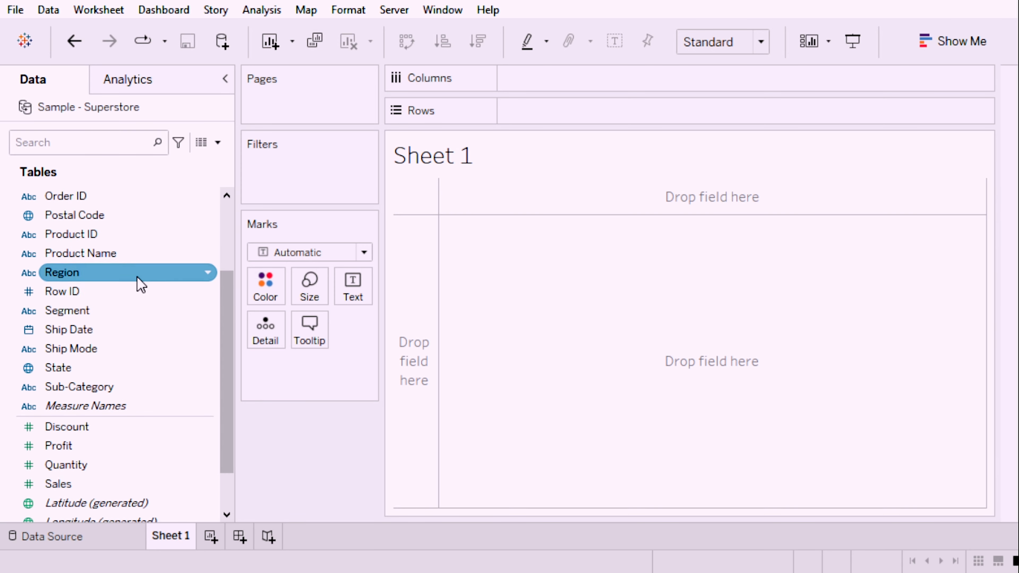
pyautogui.moveTo(92, 370)
pyautogui.mouseDown()
pyautogui.moveTo(129, 375)
pyautogui.moveTo(467, 82)
pyautogui.moveTo(523, 69)
pyautogui.moveTo(545, 78)
pyautogui.mouseUp()
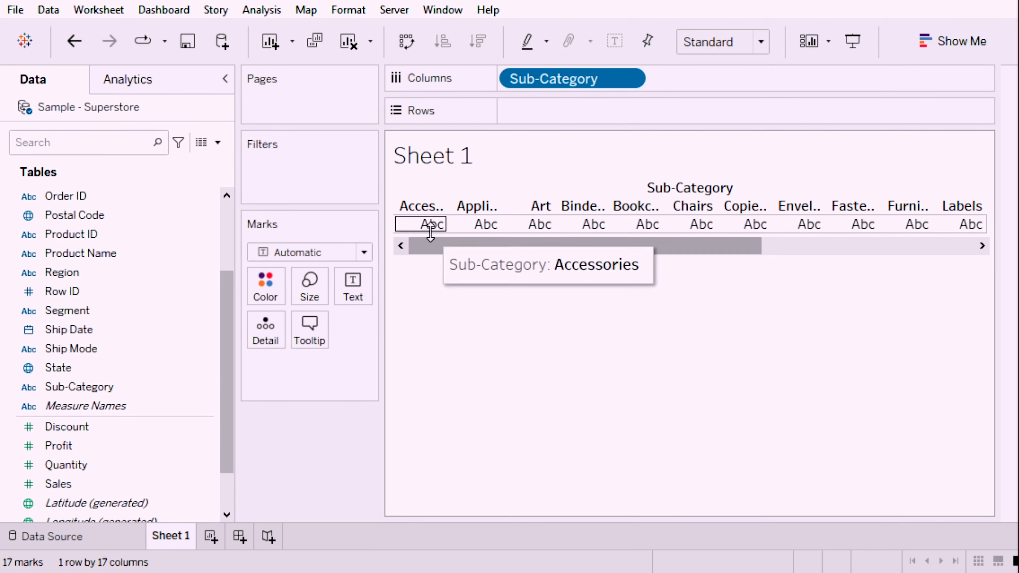
pyautogui.moveTo(483, 255); pyautogui.dragTo(419, 243)
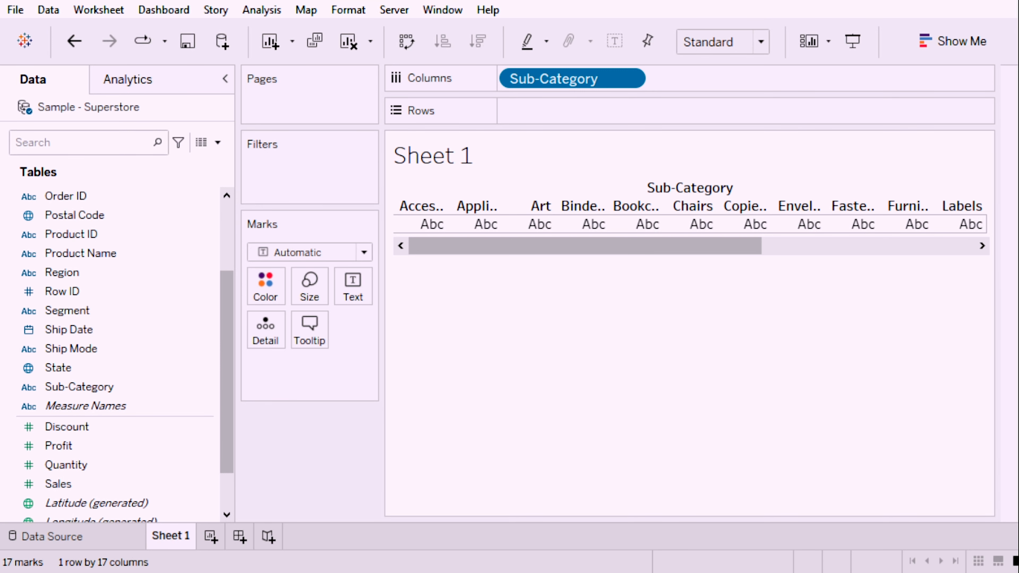
pyautogui.scroll(-1, 121, 392)
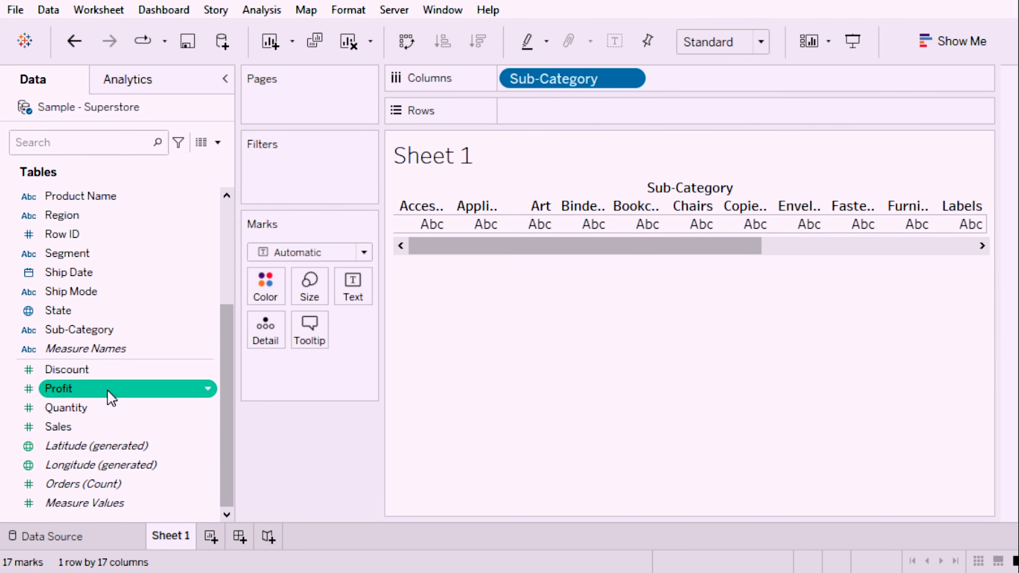
pyautogui.moveTo(84, 389)
pyautogui.mouseDown()
pyautogui.moveTo(506, 189)
pyautogui.moveTo(569, 101)
pyautogui.moveTo(546, 105)
pyautogui.moveTo(554, 114)
pyautogui.mouseUp()
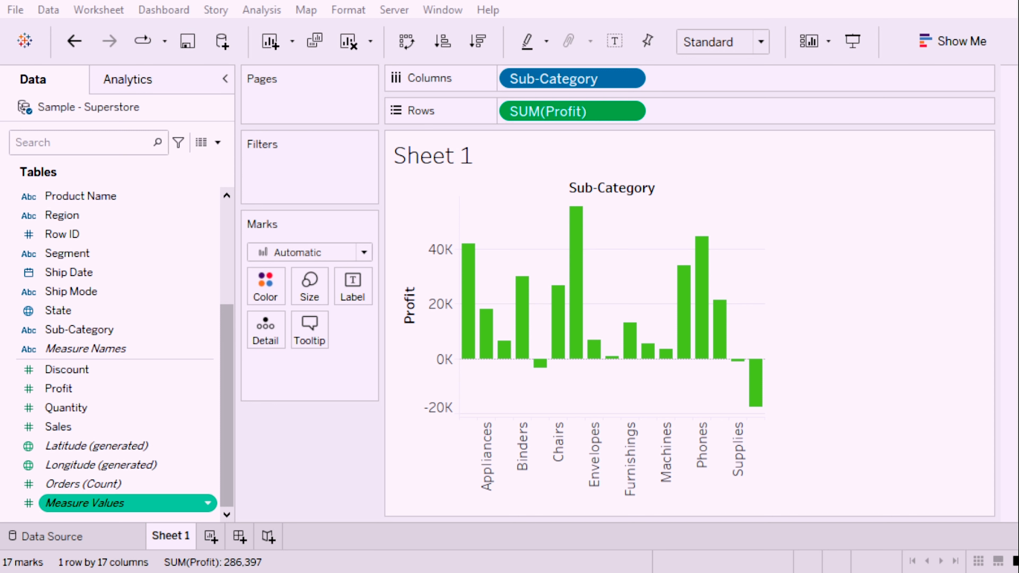
pyautogui.moveTo(468, 353)
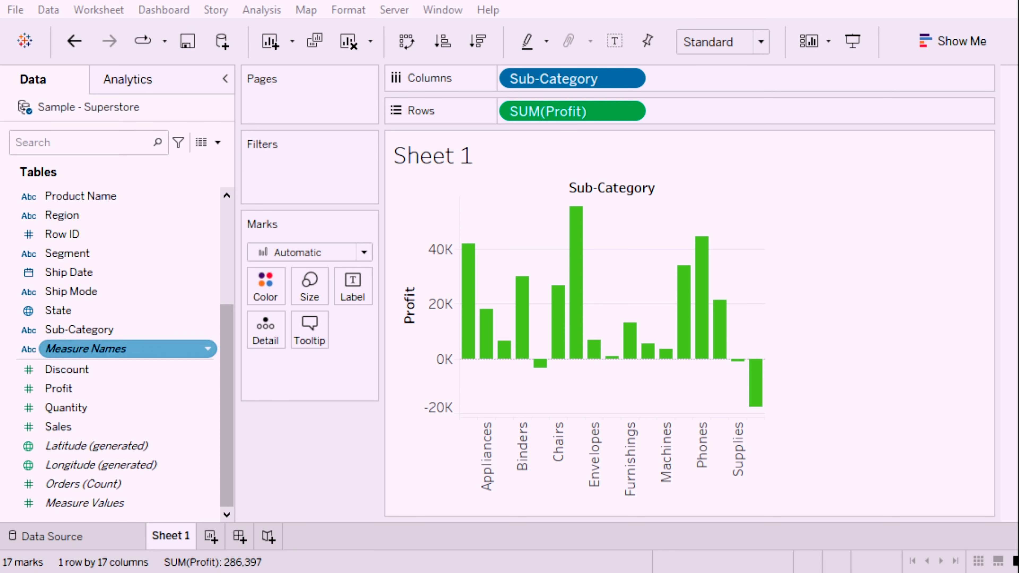
# - Colour the Profit bars by Sub-Category
pyautogui.scroll(5, 121, 196)
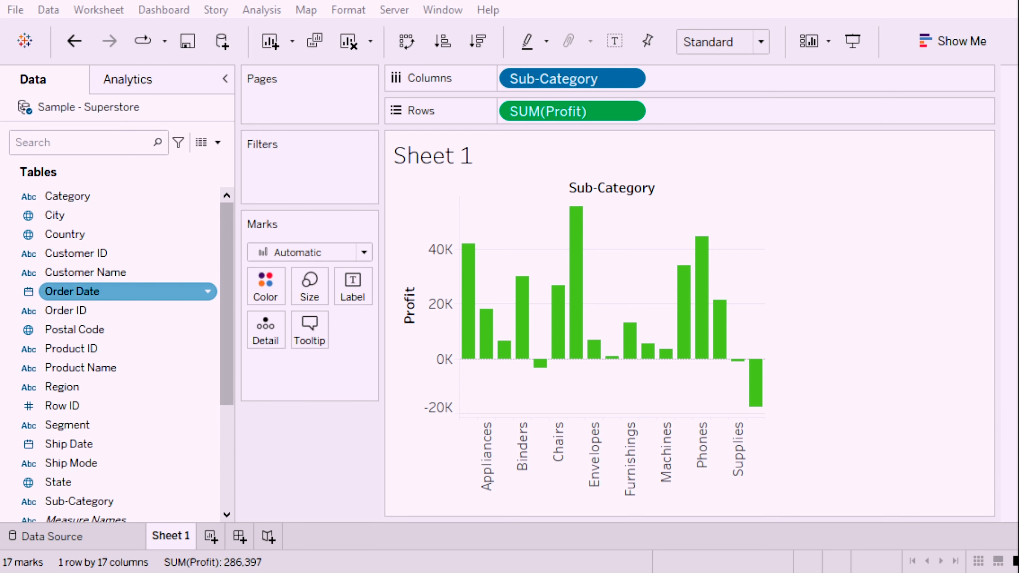
pyautogui.scroll(-1, 121, 386)
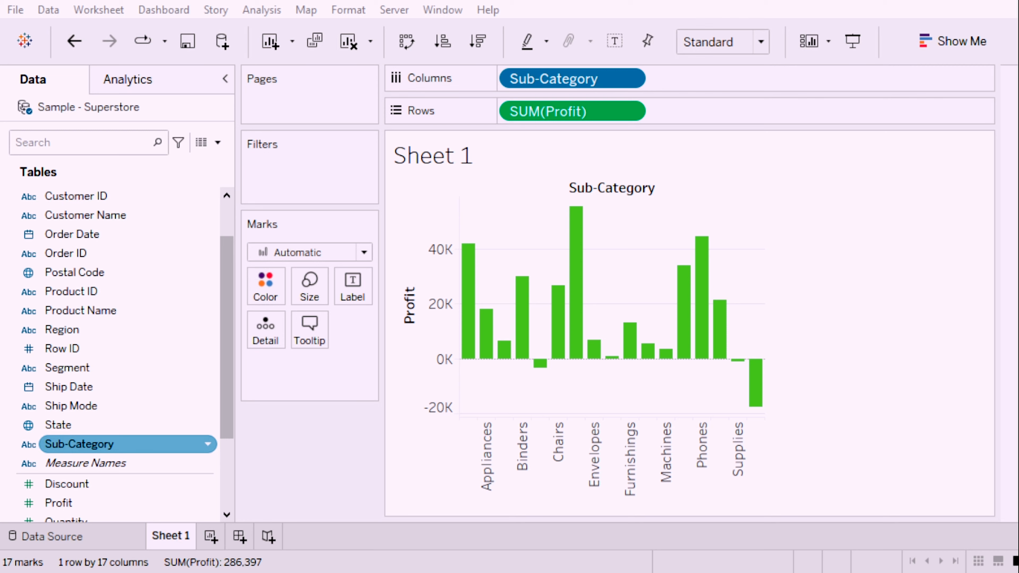
pyautogui.moveTo(112, 444); pyautogui.dragTo(267, 289)
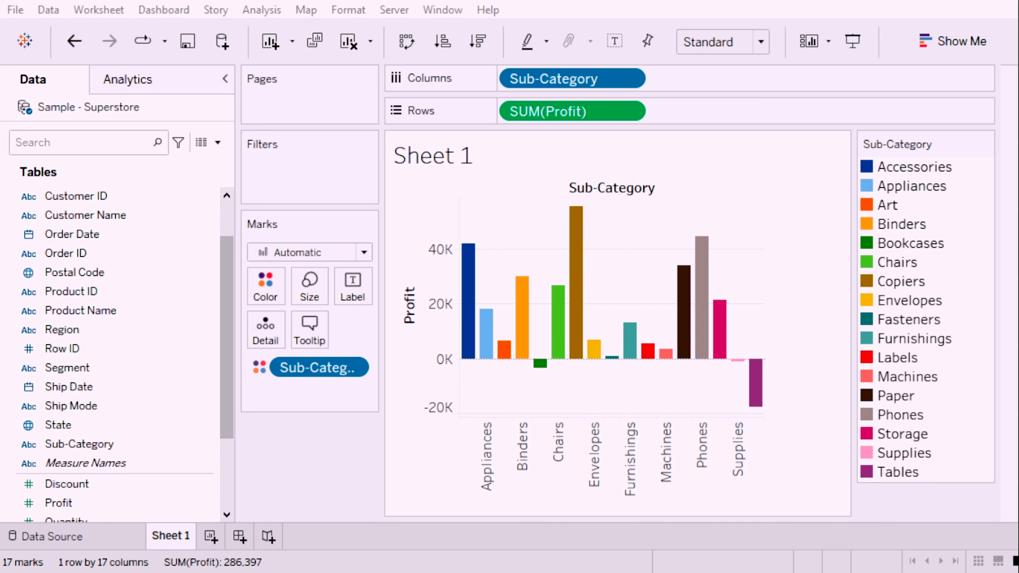
# - Replace the Sub-Category colouring of the bars with Profit, remove the Profit colouring, and apply it again
pyautogui.scroll(-2, 100, 361)
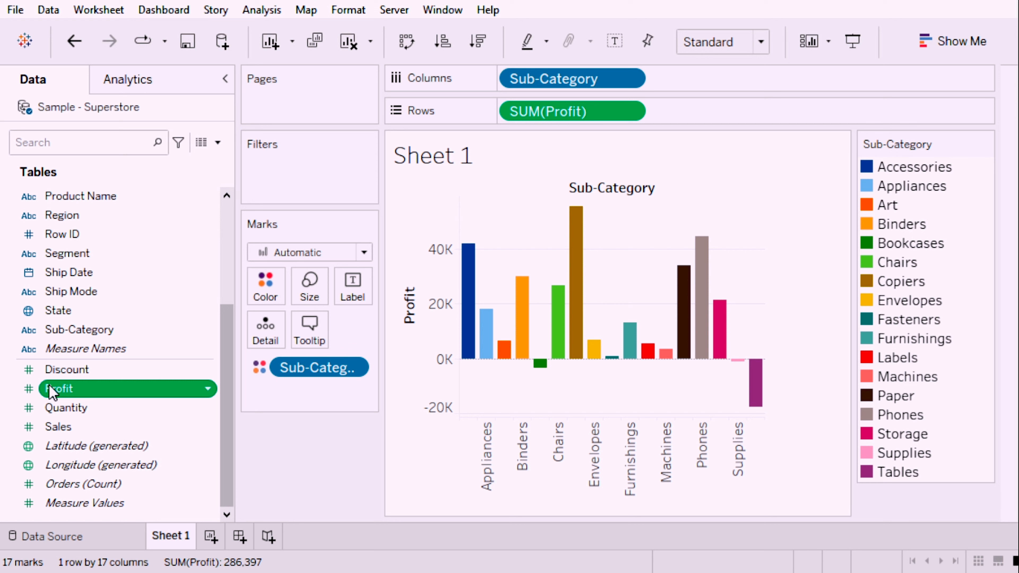
pyautogui.moveTo(80, 389); pyautogui.dragTo(257, 299)
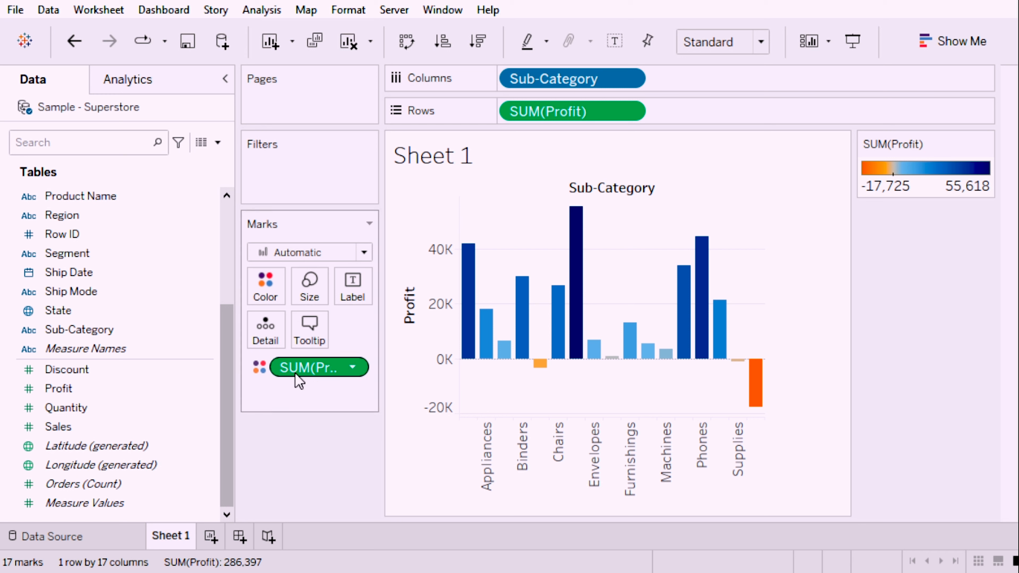
pyautogui.moveTo(294, 373); pyautogui.dragTo(285, 461)
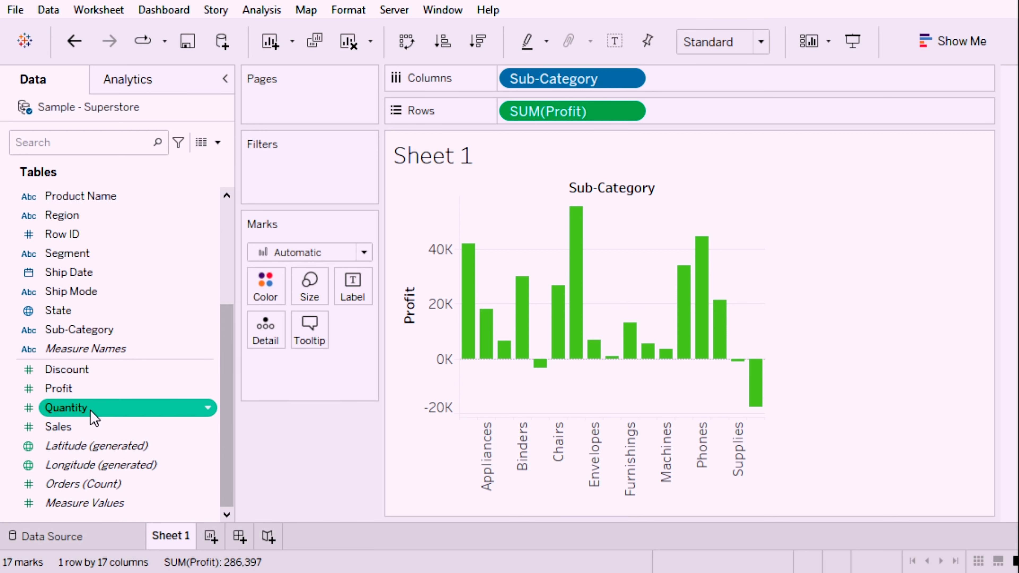
pyautogui.moveTo(82, 392); pyautogui.dragTo(261, 290)
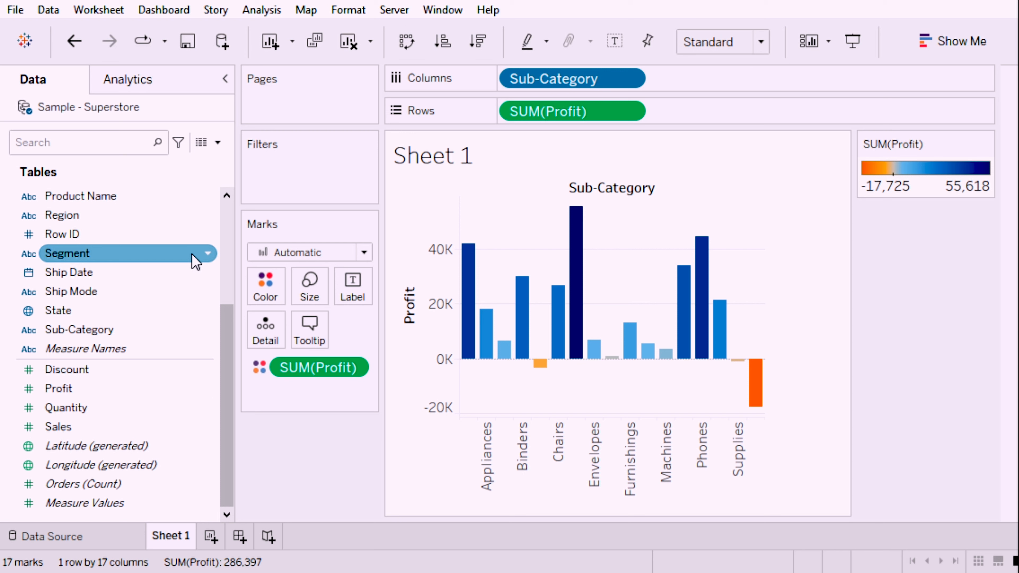
pyautogui.moveTo(759, 378)
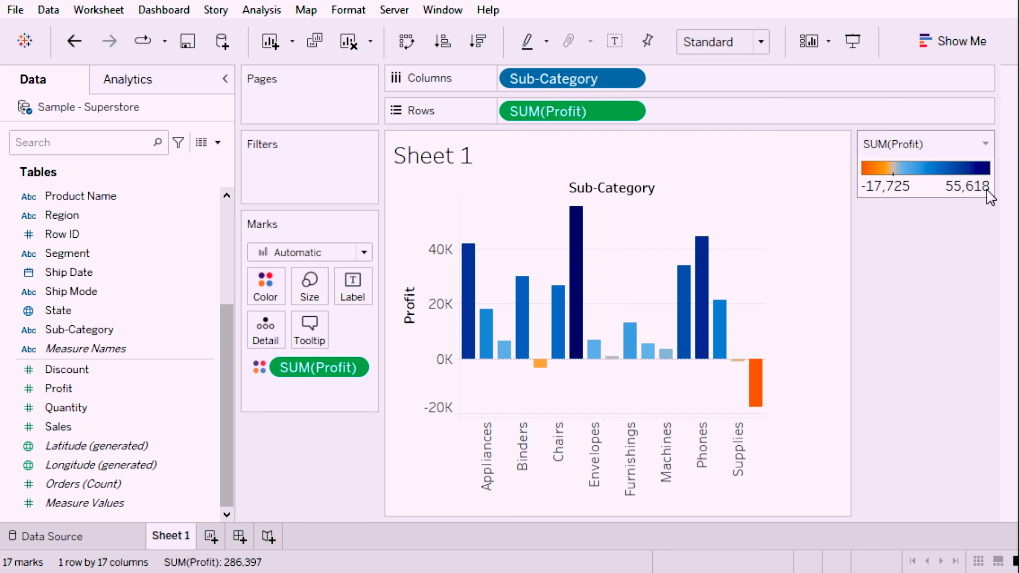
# - Inspect the profit details of individual Sub-Category bars, including Tables, Bookcases, Appliances and Envelopes
pyautogui.moveTo(578, 237)
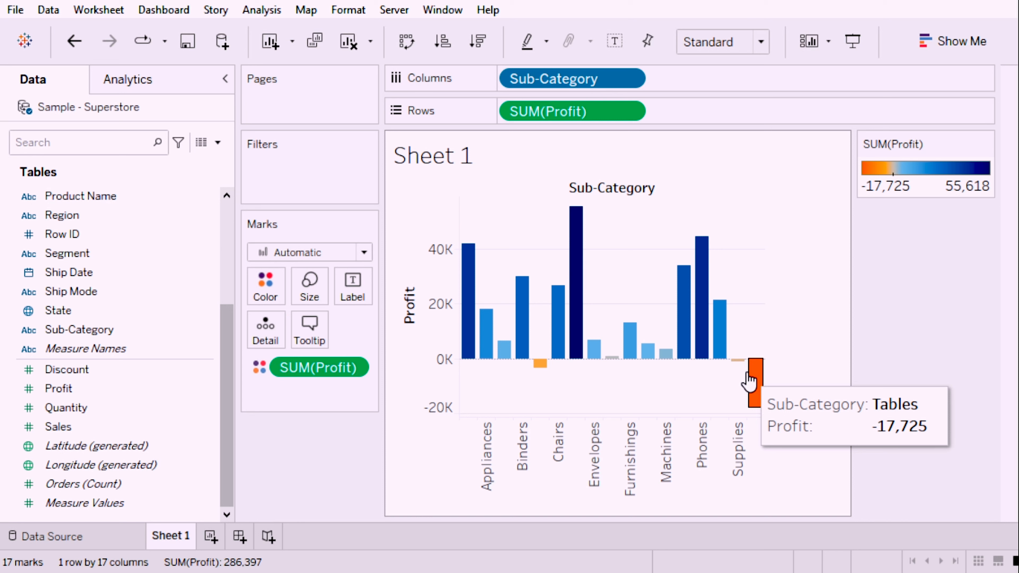
pyautogui.moveTo(540, 372)
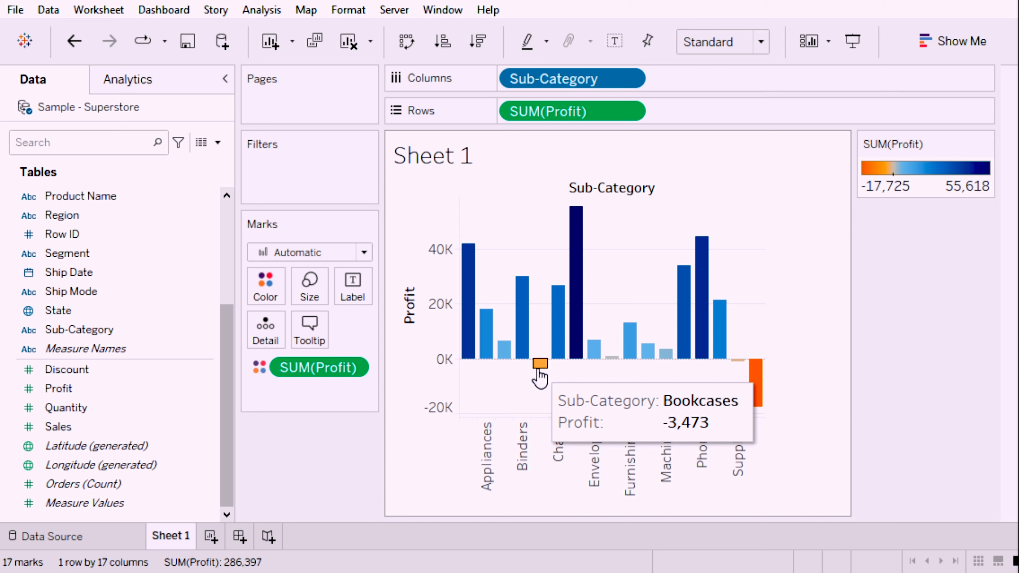
pyautogui.moveTo(610, 359)
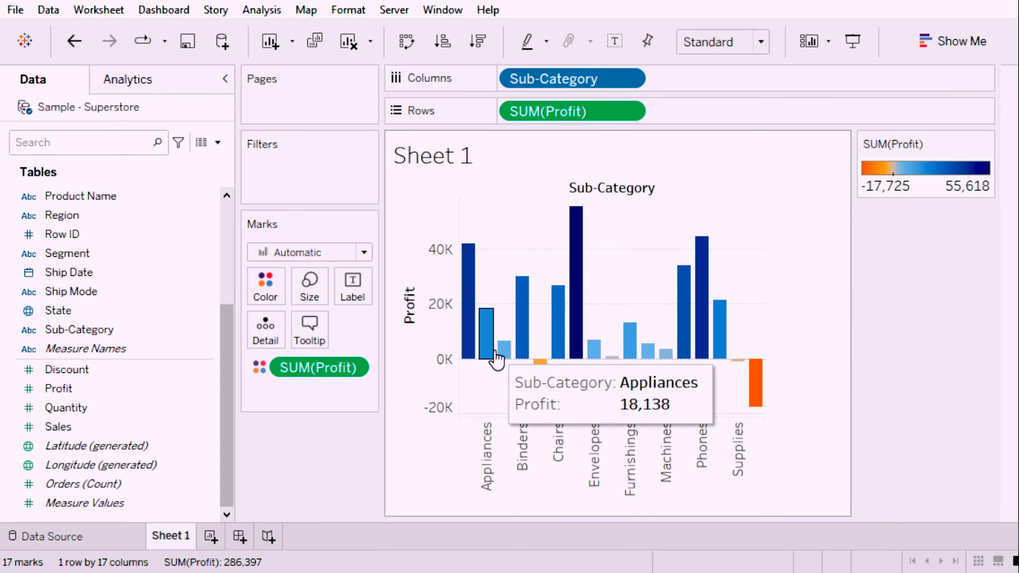
pyautogui.moveTo(501, 353)
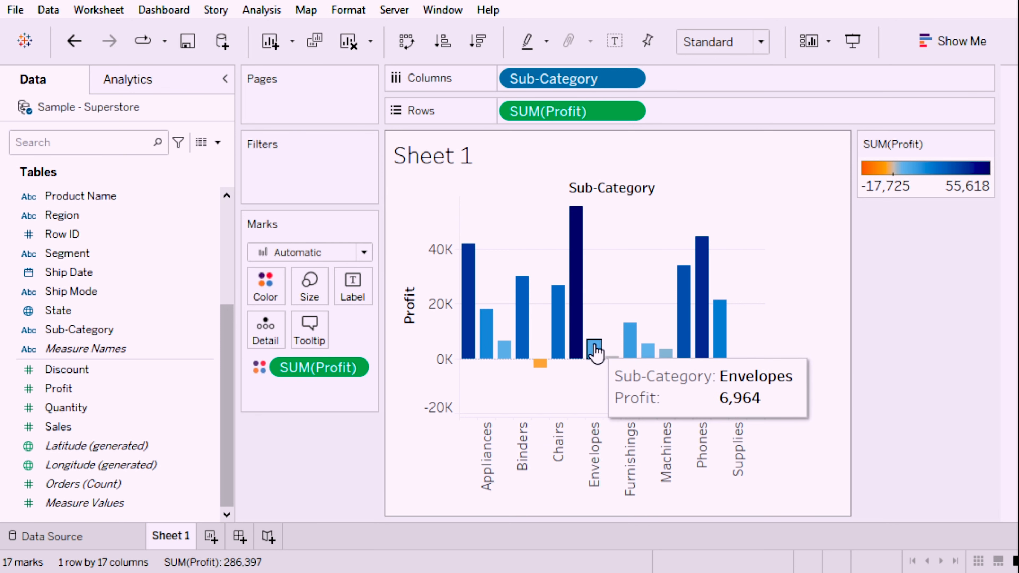
pyautogui.moveTo(629, 341)
pyautogui.moveTo(680, 341)
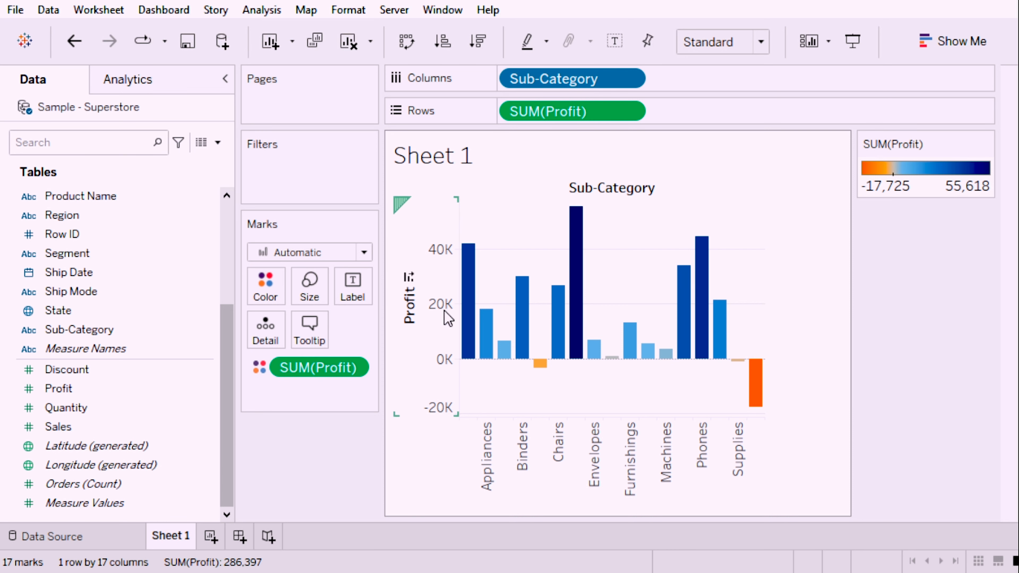
# - Recolour the Profit bars with a red-to-green diverging palette, also trying a red-to-black and a green-to-red palette
pyautogui.click(261, 286)
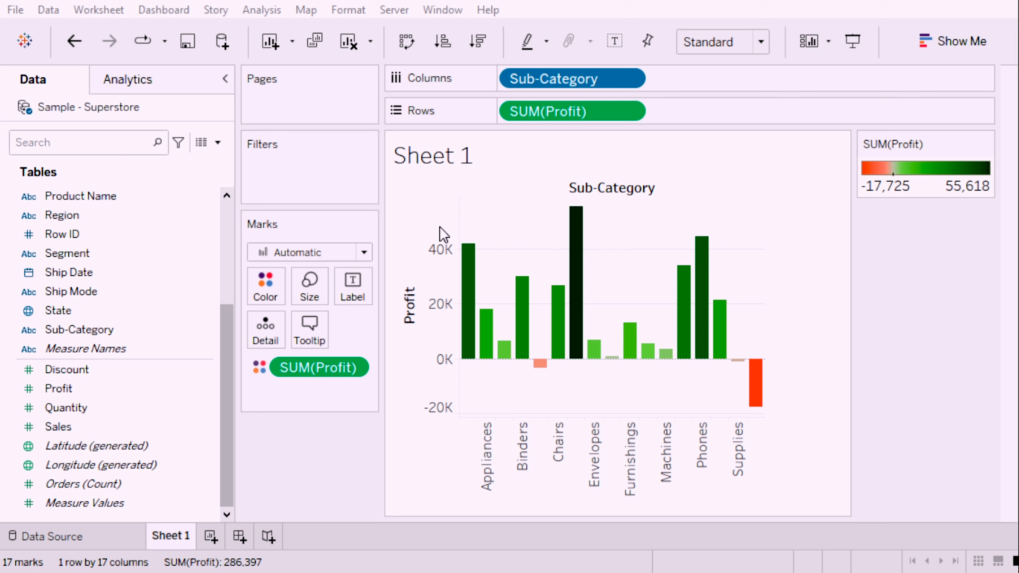
pyautogui.click(503, 388)
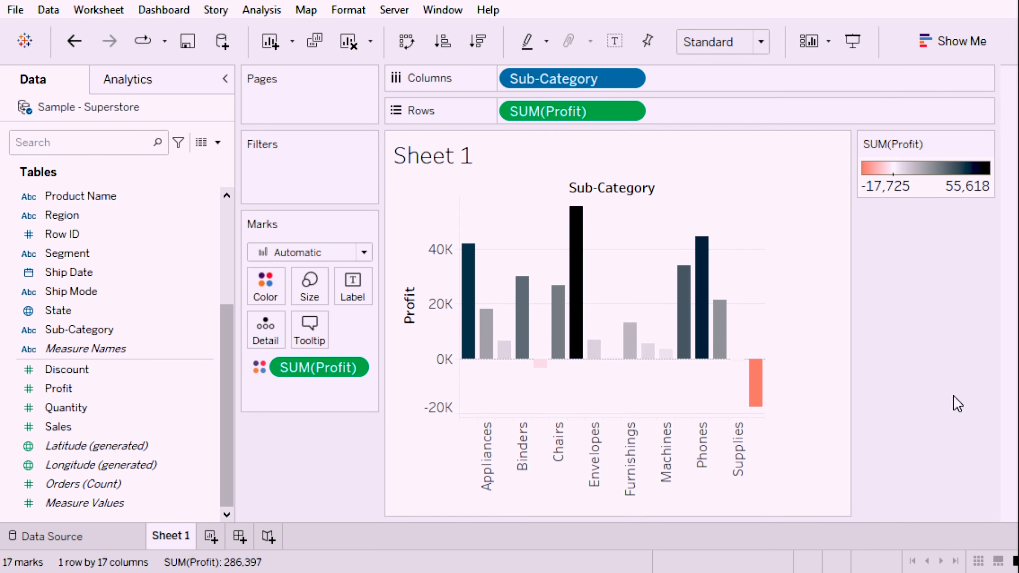
pyautogui.moveTo(480, 354)
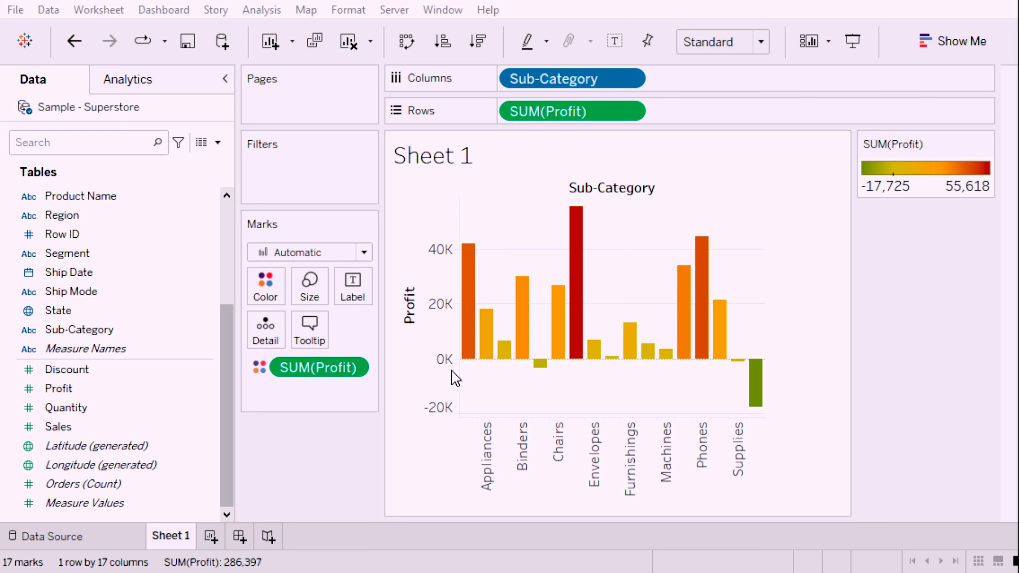
pyautogui.click(506, 389)
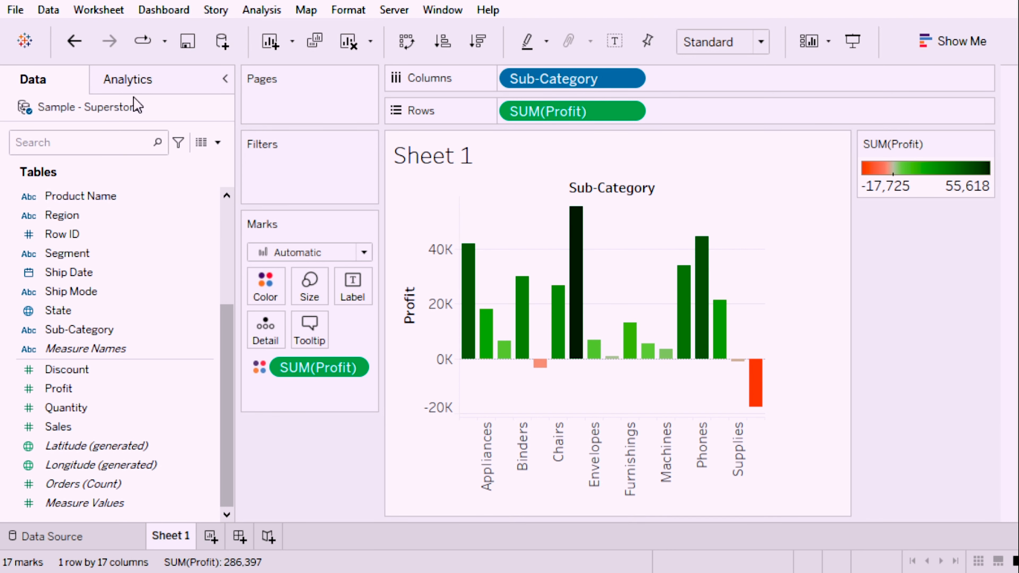
# - Try a gold-to-dark-red palette on the Profit bars, and return to the red-to-green palette
pyautogui.click(38, 331)
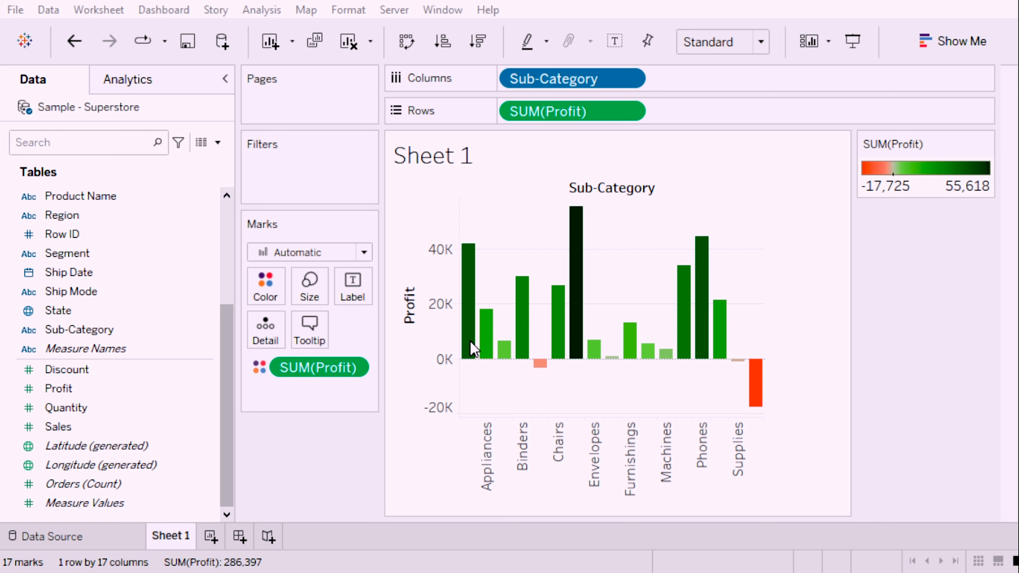
pyautogui.click(519, 384)
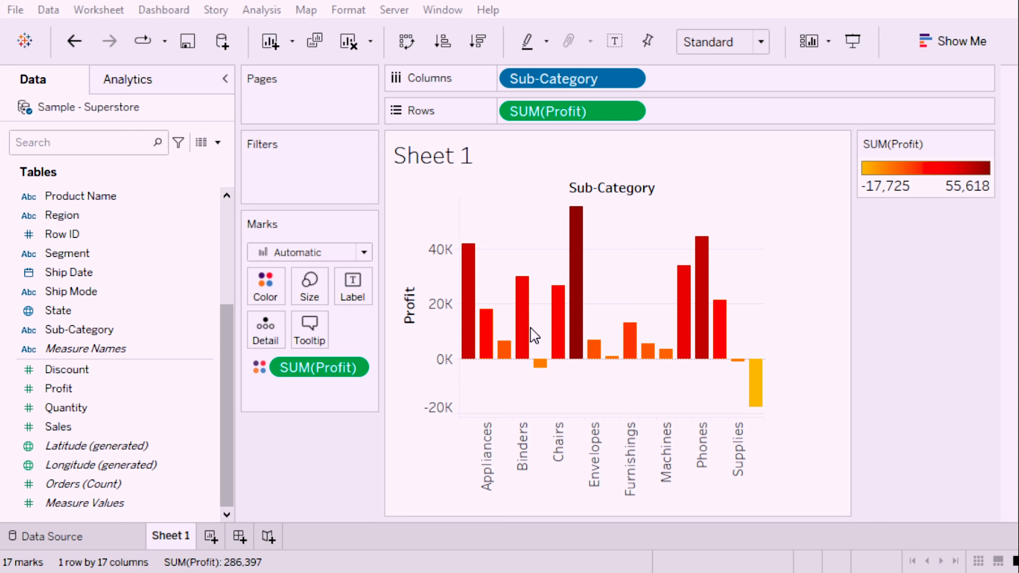
pyautogui.click(518, 392)
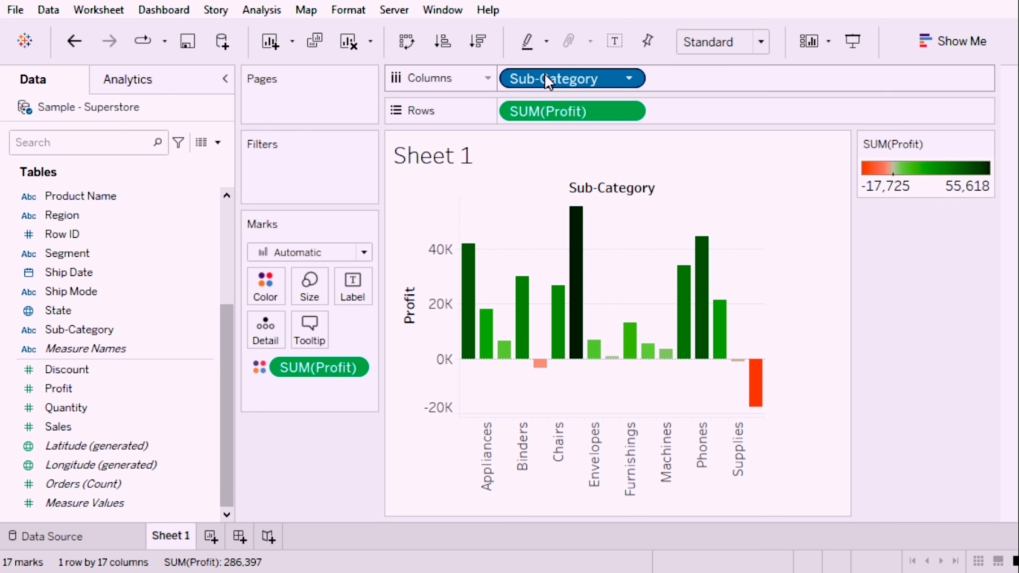
# - Replace Sub-Category on the columns with Category followed by Sub-Category
pyautogui.moveTo(548, 81); pyautogui.dragTo(292, 462)
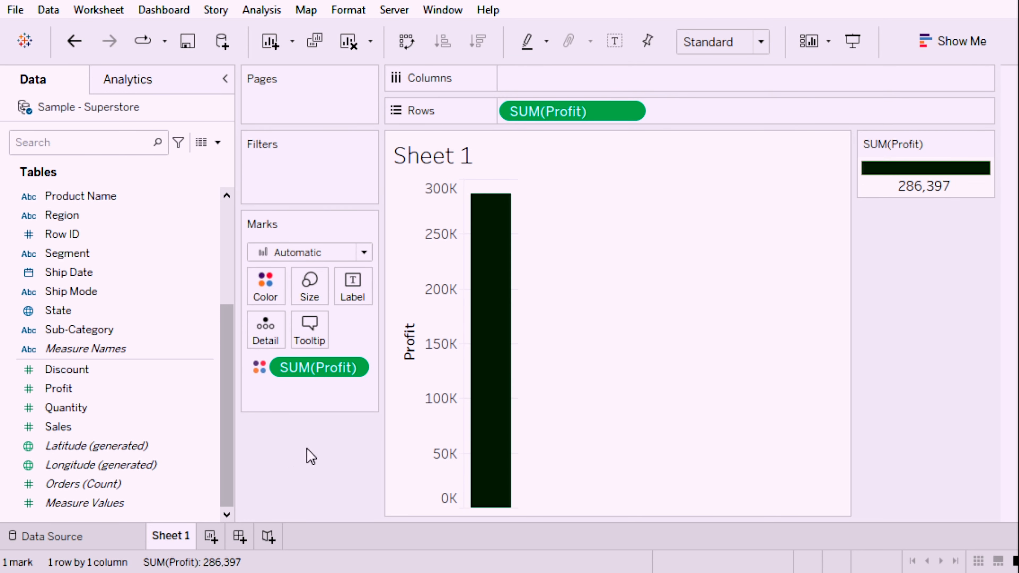
pyautogui.click(125, 274)
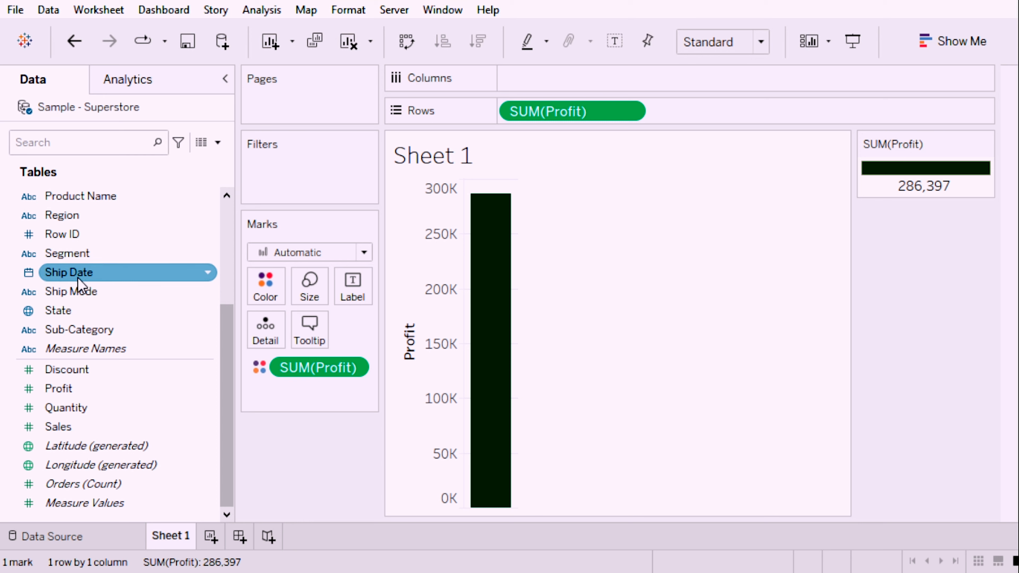
pyautogui.scroll(3, 60, 288)
pyautogui.click(86, 205)
pyautogui.moveTo(85, 203); pyautogui.dragTo(553, 91)
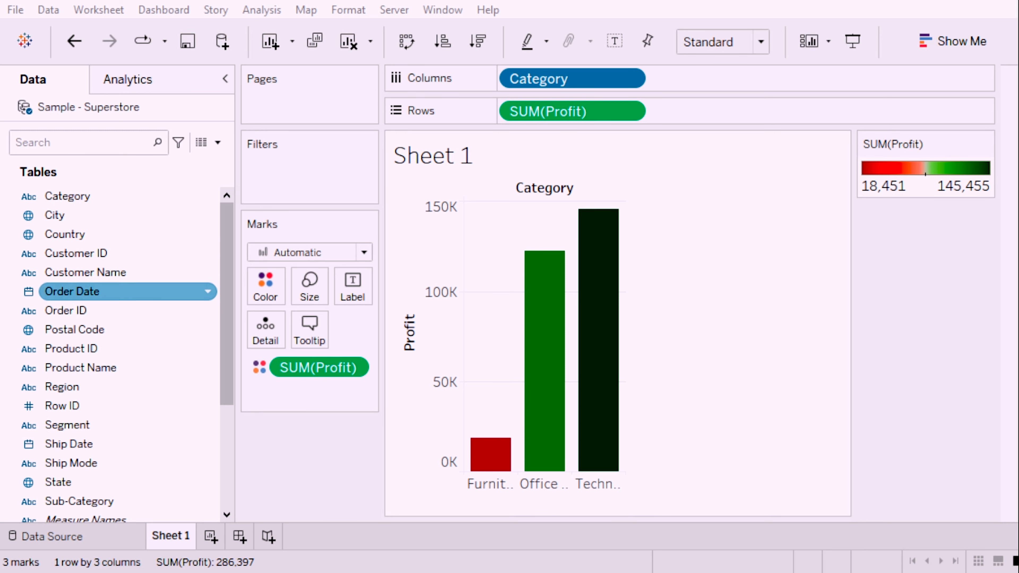
pyautogui.scroll(-3, 120, 291)
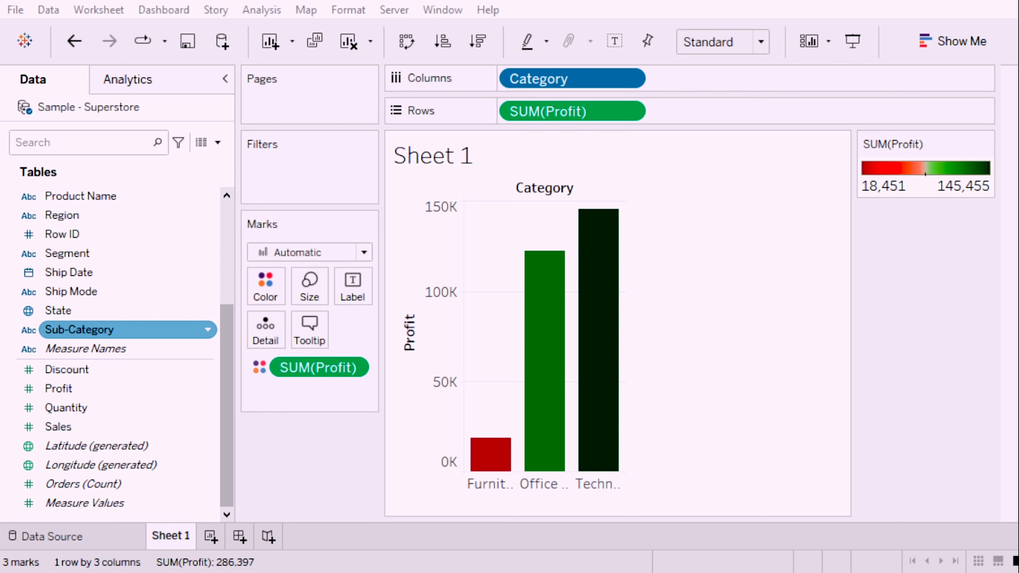
pyautogui.moveTo(120, 329)
pyautogui.mouseDown()
pyautogui.moveTo(228, 335)
pyautogui.moveTo(665, 278)
pyautogui.moveTo(795, 64)
pyautogui.moveTo(747, 83)
pyautogui.moveTo(733, 69)
pyautogui.mouseUp()
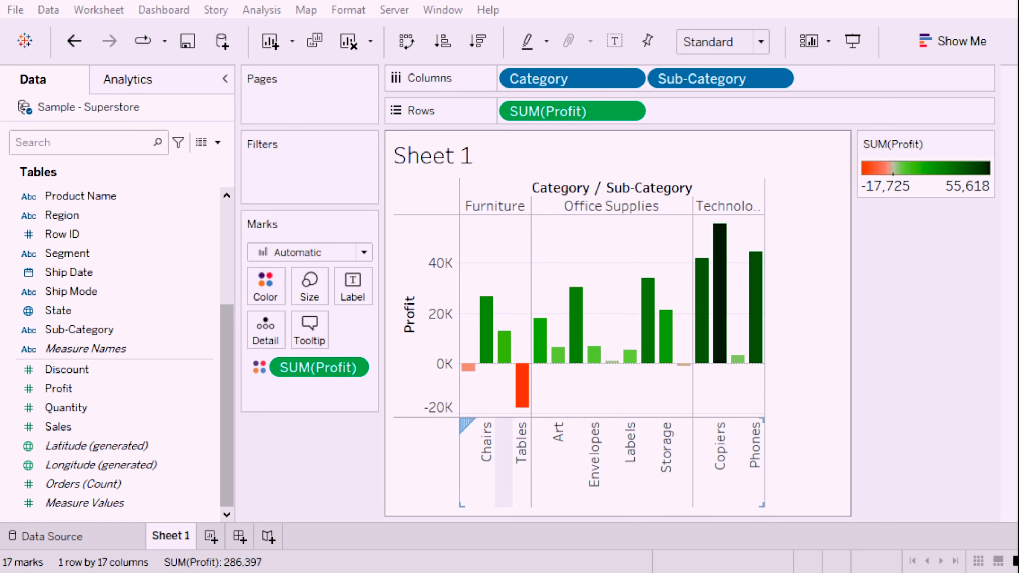
# - Highlight the Furnishings sub-category, inspect the profit details of the Furniture bars, and clear the highlight
pyautogui.click(504, 462)
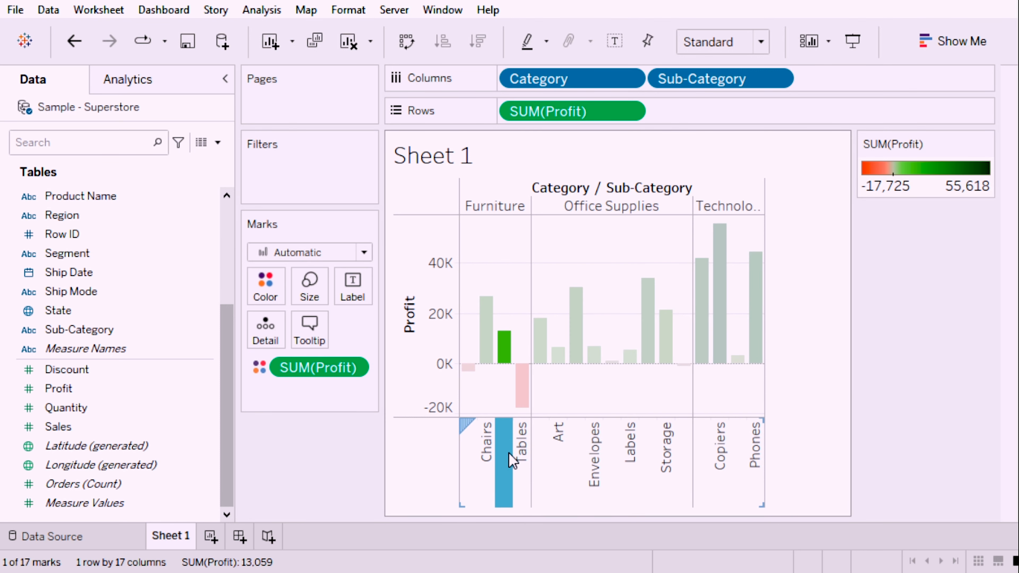
pyautogui.moveTo(508, 345)
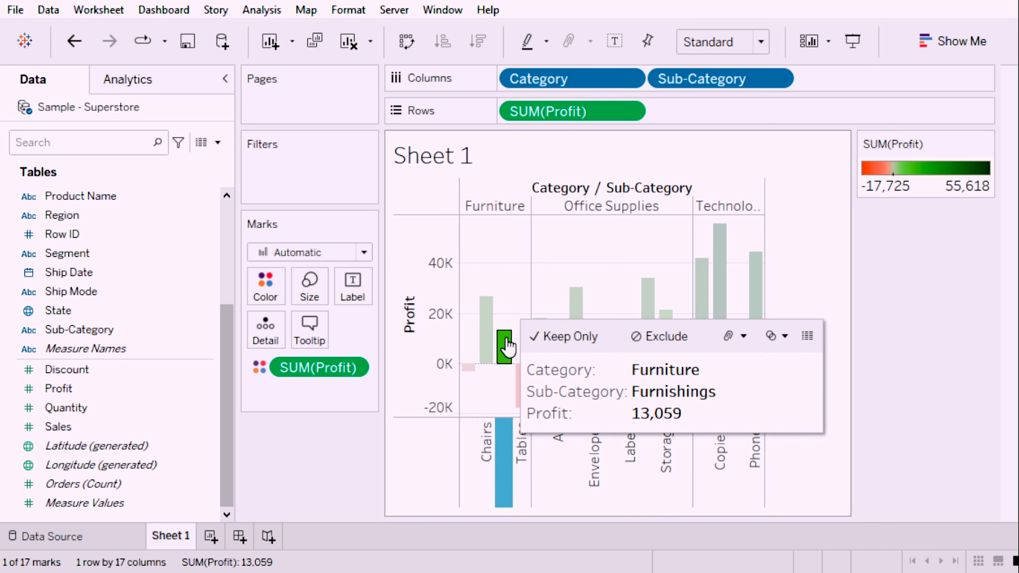
pyautogui.moveTo(485, 360)
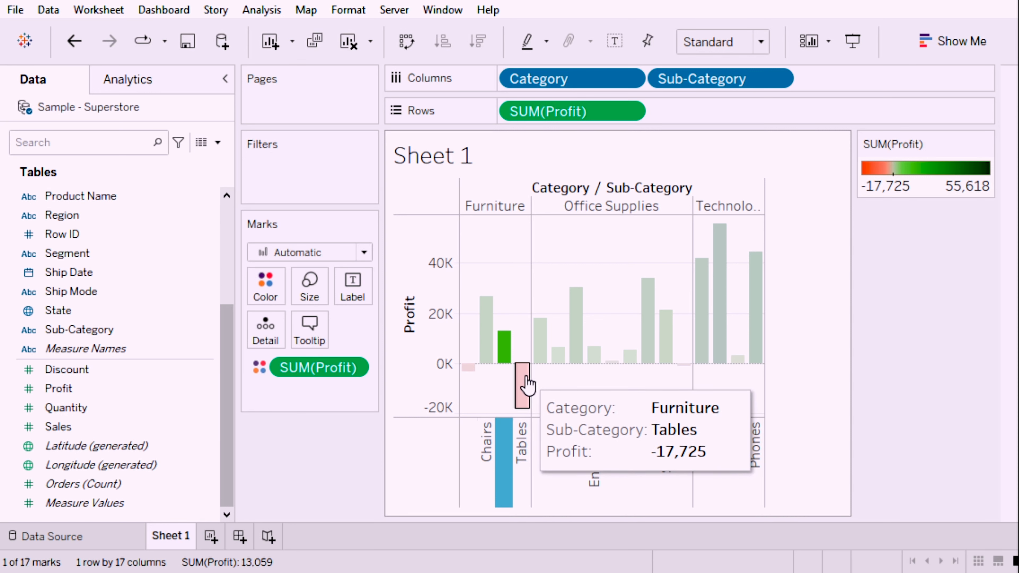
pyautogui.click(451, 475)
pyautogui.moveTo(549, 374)
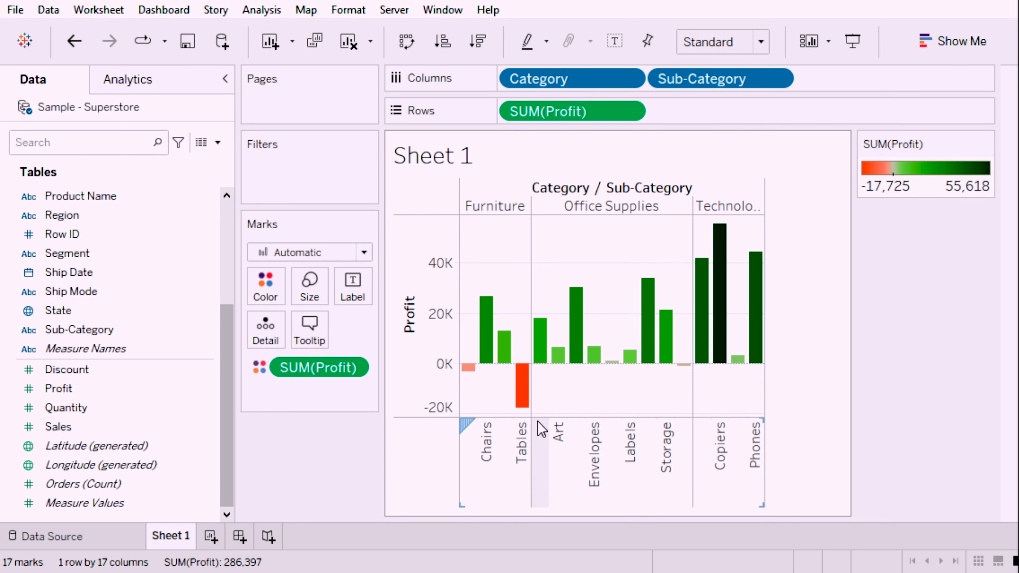
pyautogui.moveTo(542, 341)
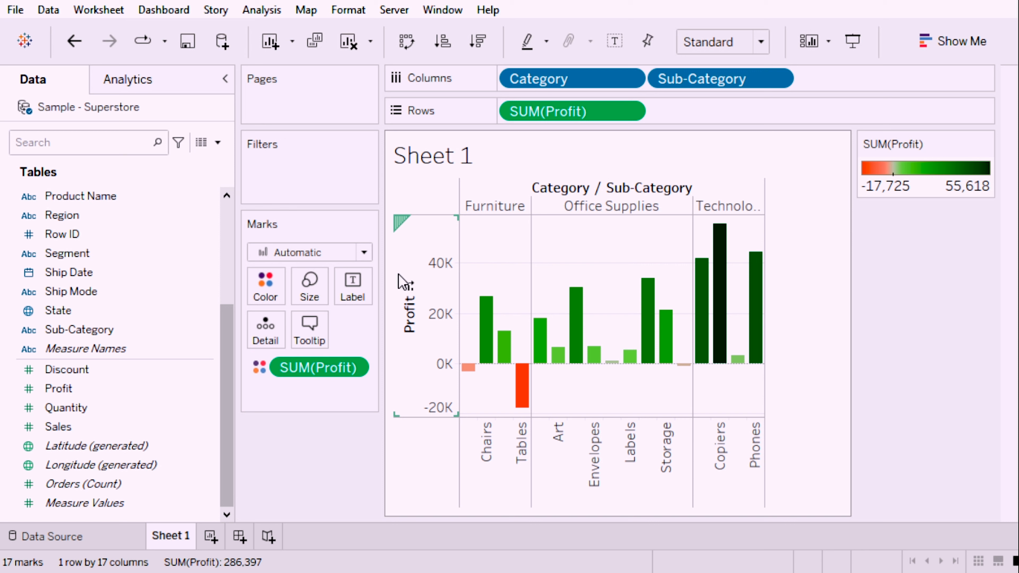
# - Remove Sub-Category from the columns and add it back after Category
pyautogui.moveTo(755, 91)
pyautogui.mouseDown()
pyautogui.moveTo(463, 397)
pyautogui.moveTo(319, 505)
pyautogui.moveTo(338, 484)
pyautogui.mouseUp()
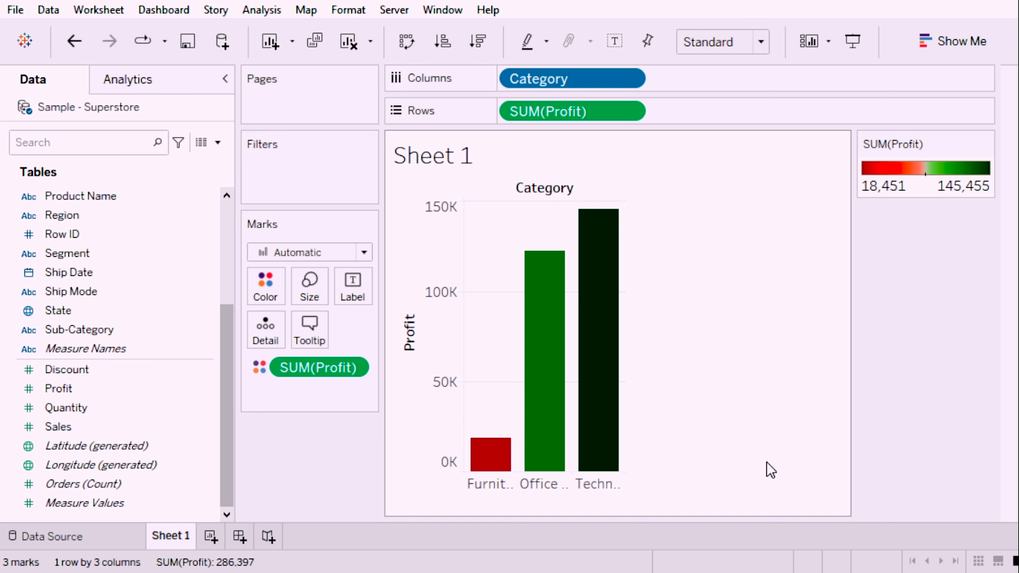
pyautogui.click(56, 337)
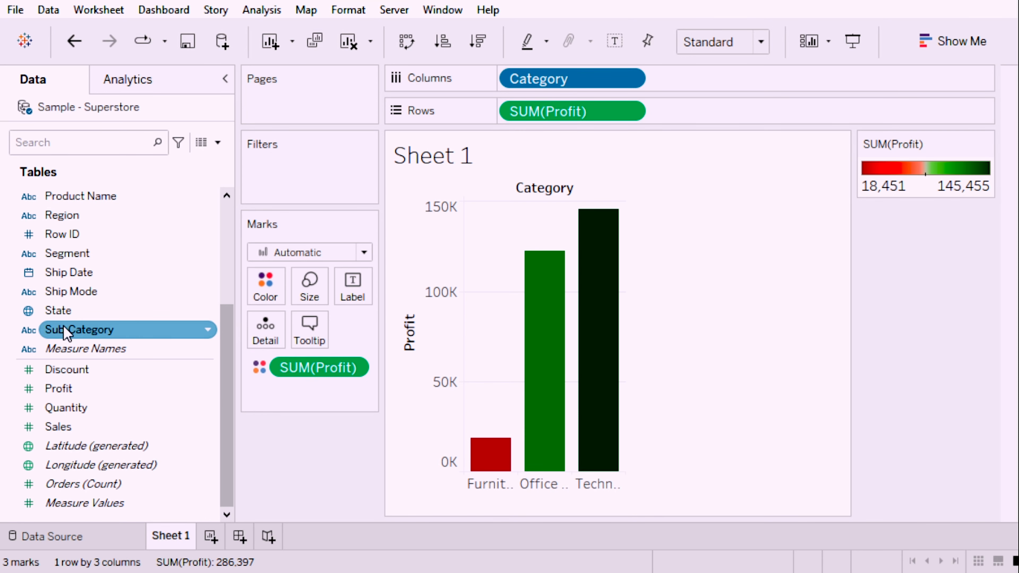
pyautogui.moveTo(66, 333)
pyautogui.mouseDown()
pyautogui.moveTo(478, 277)
pyautogui.moveTo(825, 41)
pyautogui.moveTo(721, 84)
pyautogui.mouseUp()
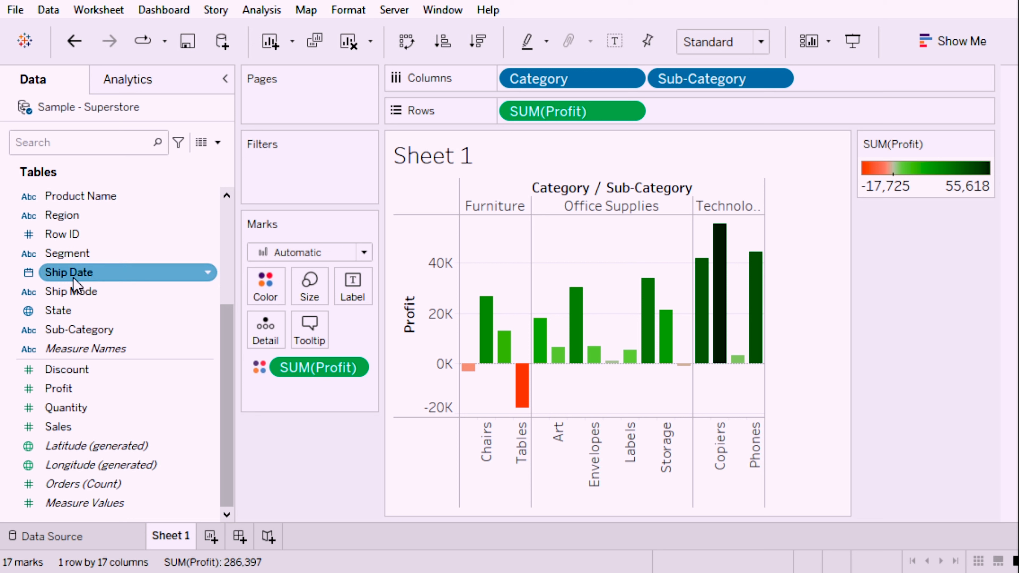
# - Add Region to the columns after Sub-Category to split each sub-category's profit by region
pyautogui.scroll(3, 80, 286)
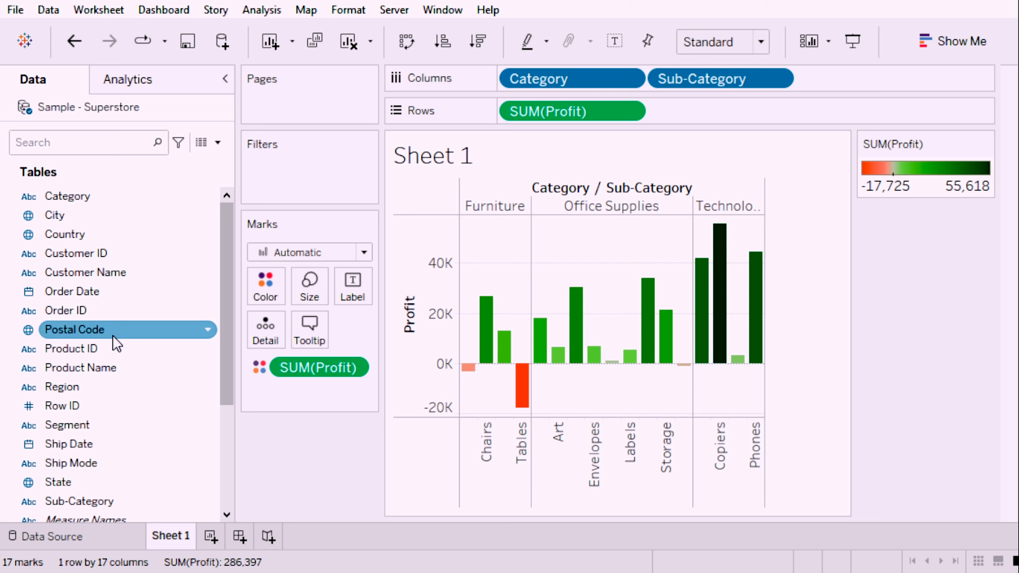
pyautogui.scroll(-2, 116, 343)
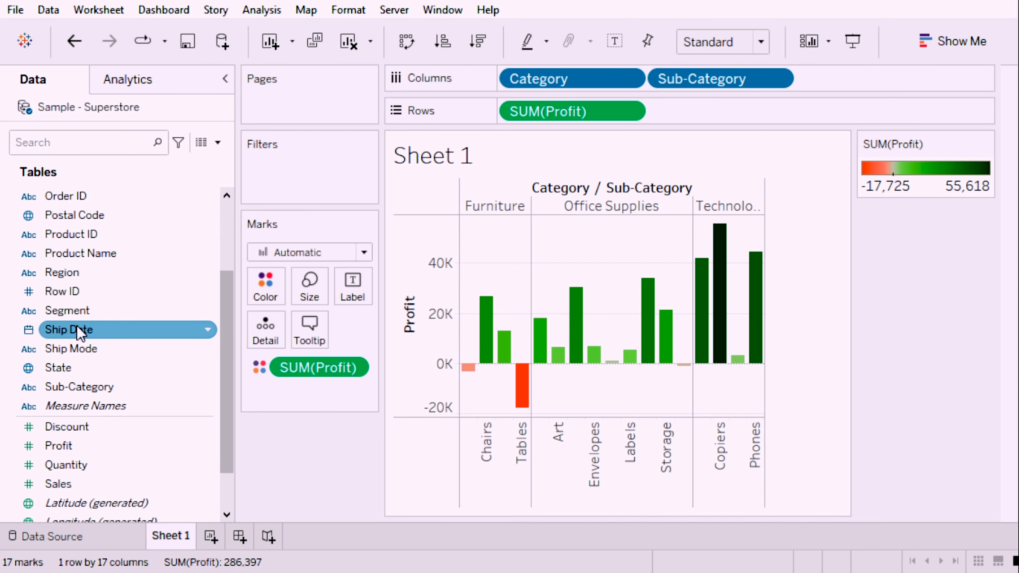
pyautogui.scroll(1, 80, 333)
pyautogui.moveTo(76, 330); pyautogui.dragTo(849, 80)
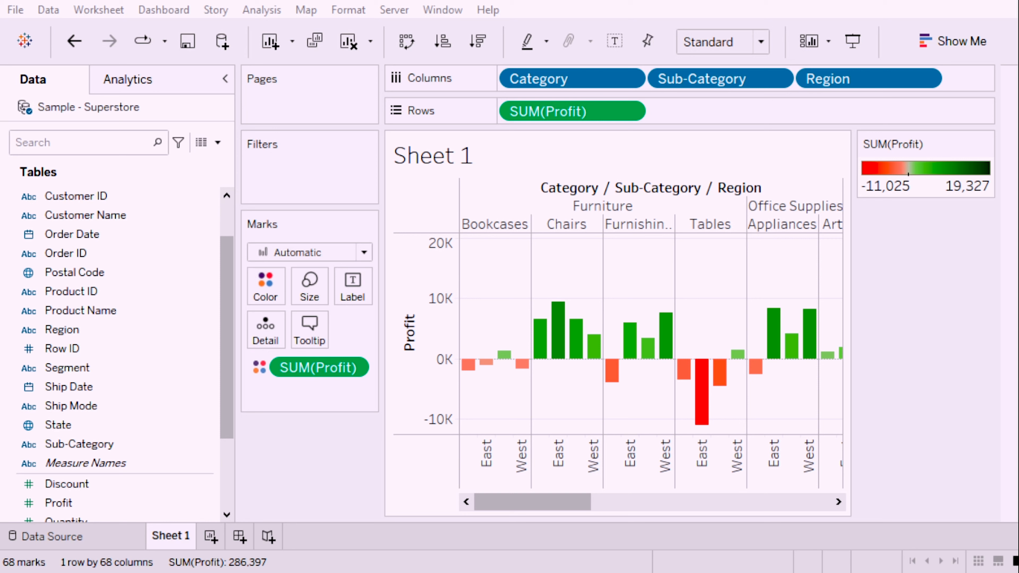
# - Examine the regional profit bars from Furniture through Office Supplies to Technology, including the Art and Binders details
pyautogui.moveTo(469, 364)
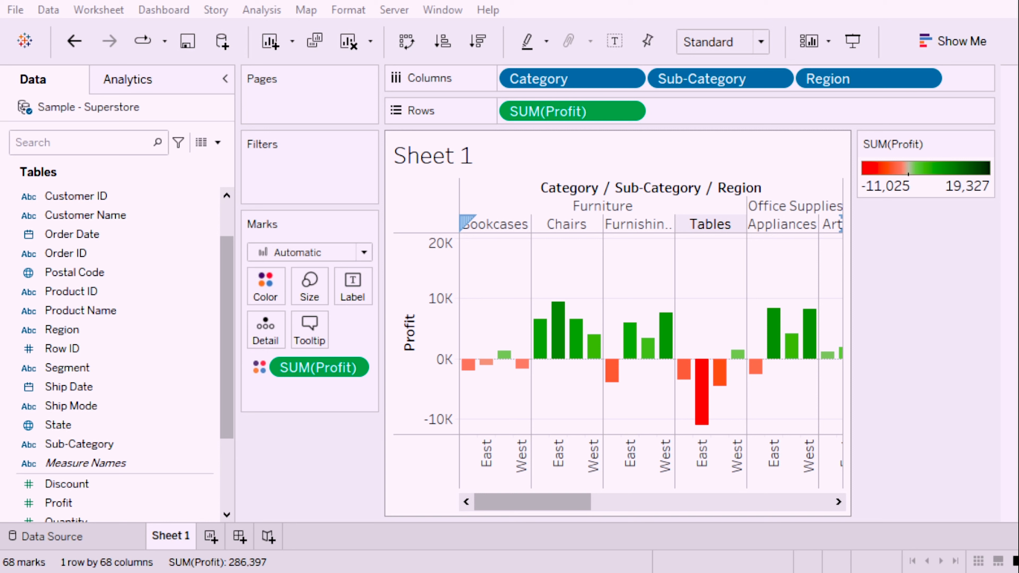
pyautogui.moveTo(541, 502); pyautogui.dragTo(541, 554)
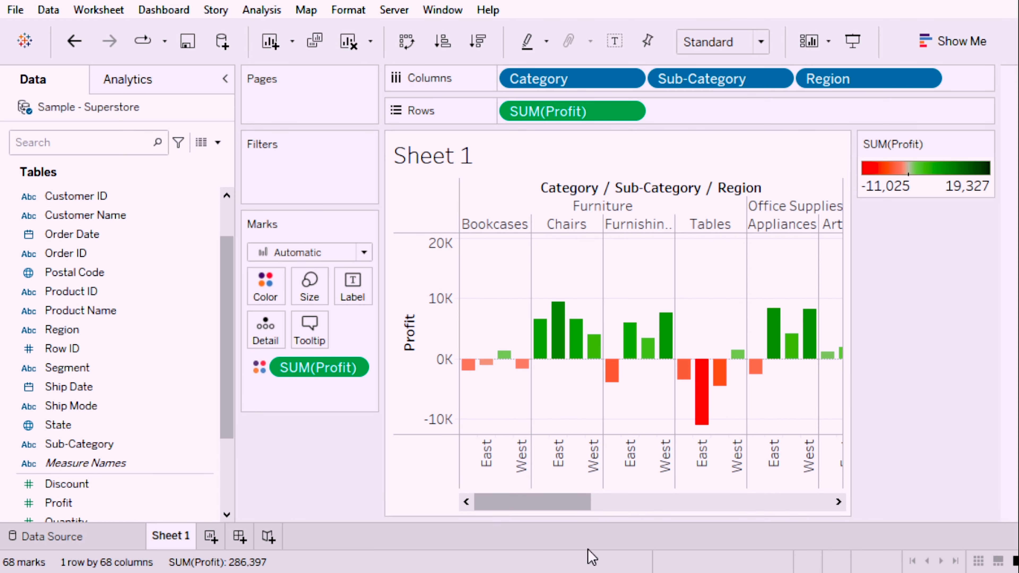
pyautogui.moveTo(581, 507); pyautogui.dragTo(660, 536)
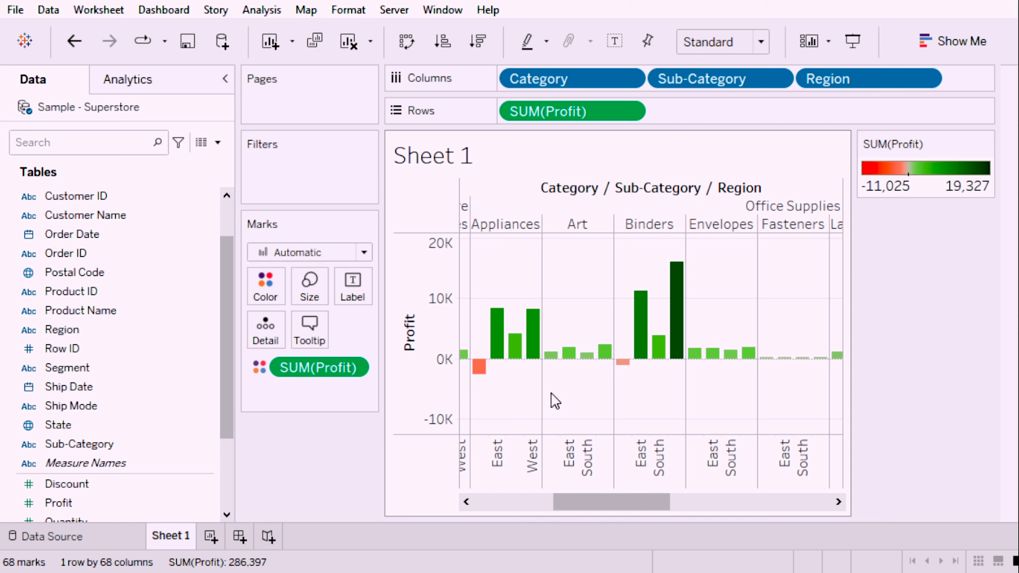
pyautogui.moveTo(565, 363)
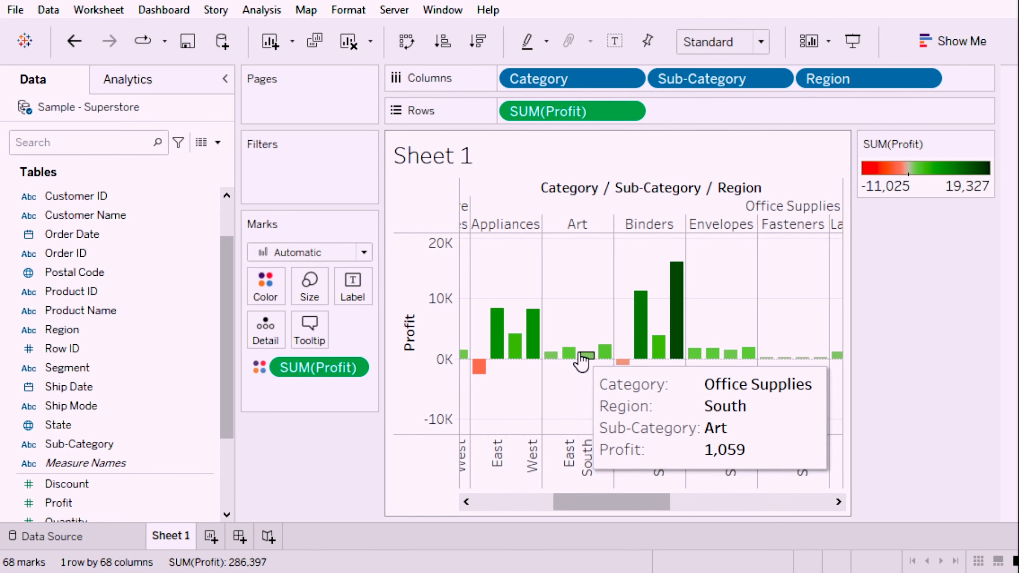
pyautogui.moveTo(627, 365)
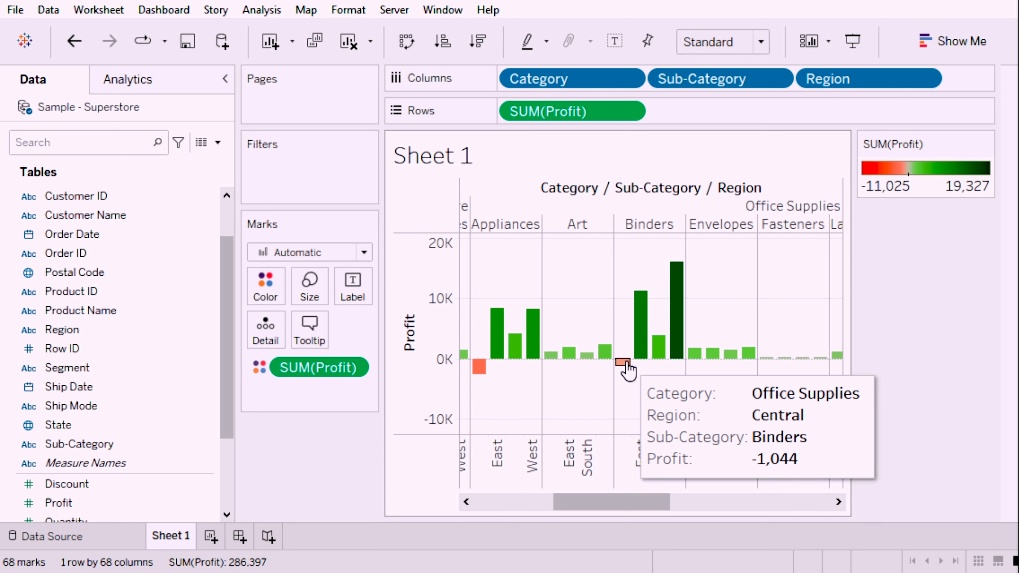
pyautogui.moveTo(645, 347)
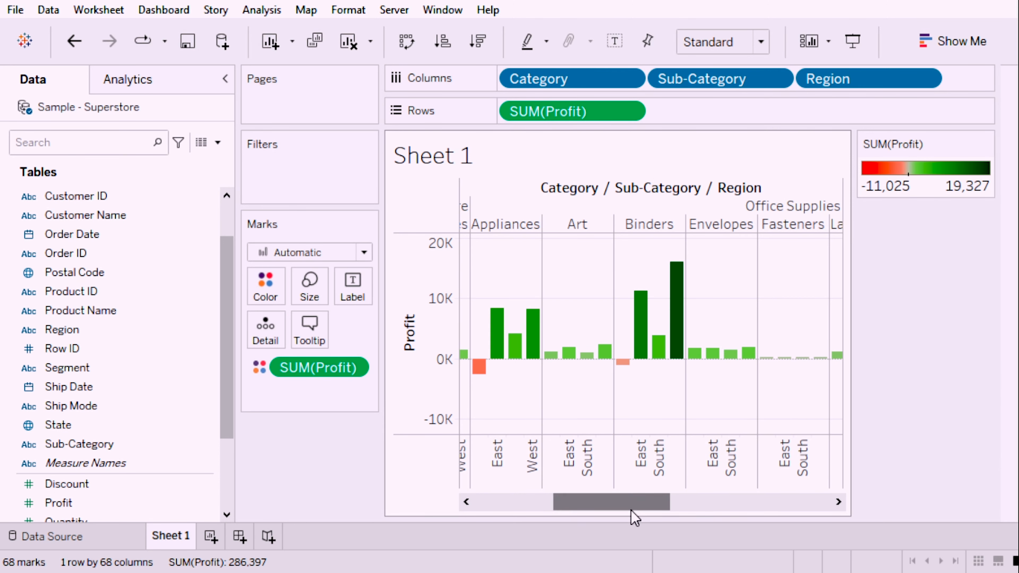
pyautogui.moveTo(635, 508); pyautogui.dragTo(803, 557)
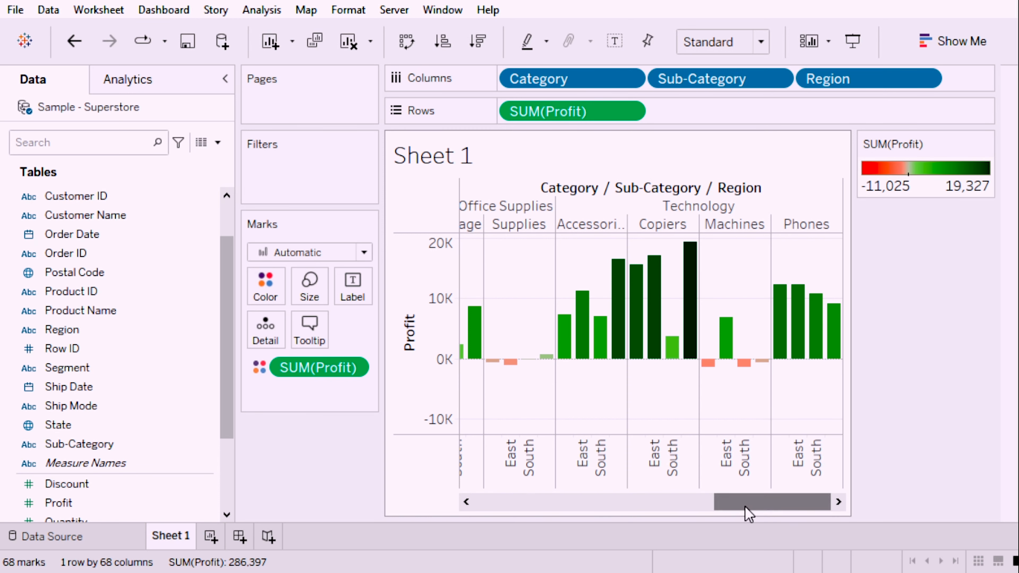
# - Sort the regions within each sub-category by ascending profit, and switch the sort to descending
pyautogui.moveTo(793, 514); pyautogui.dragTo(486, 491)
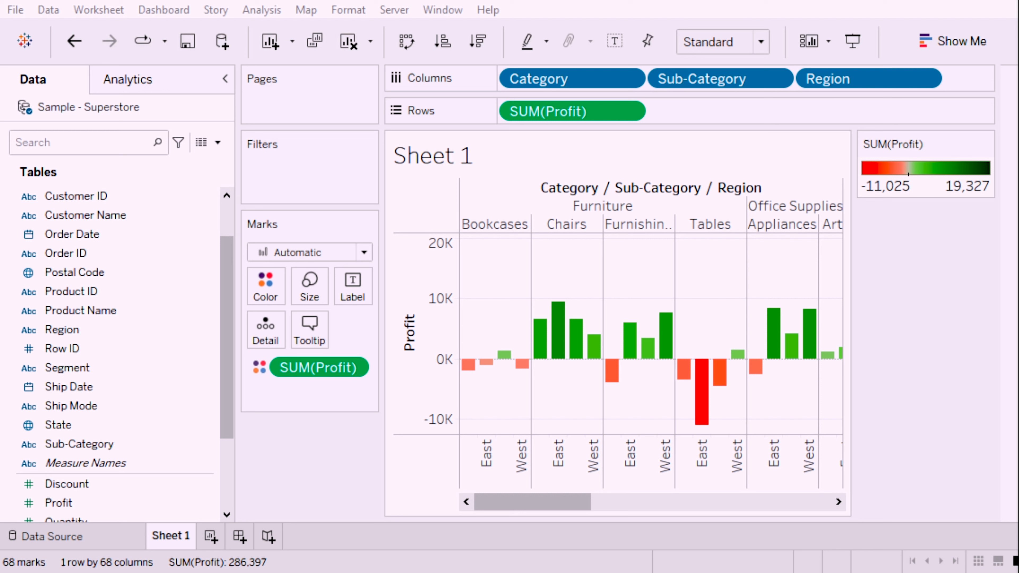
pyautogui.moveTo(595, 345)
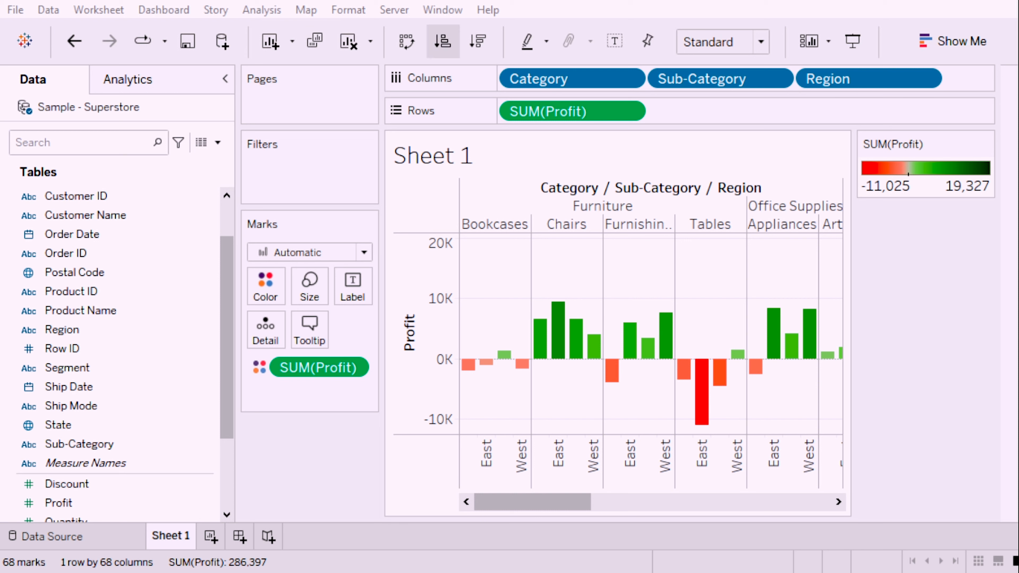
pyautogui.click(443, 42)
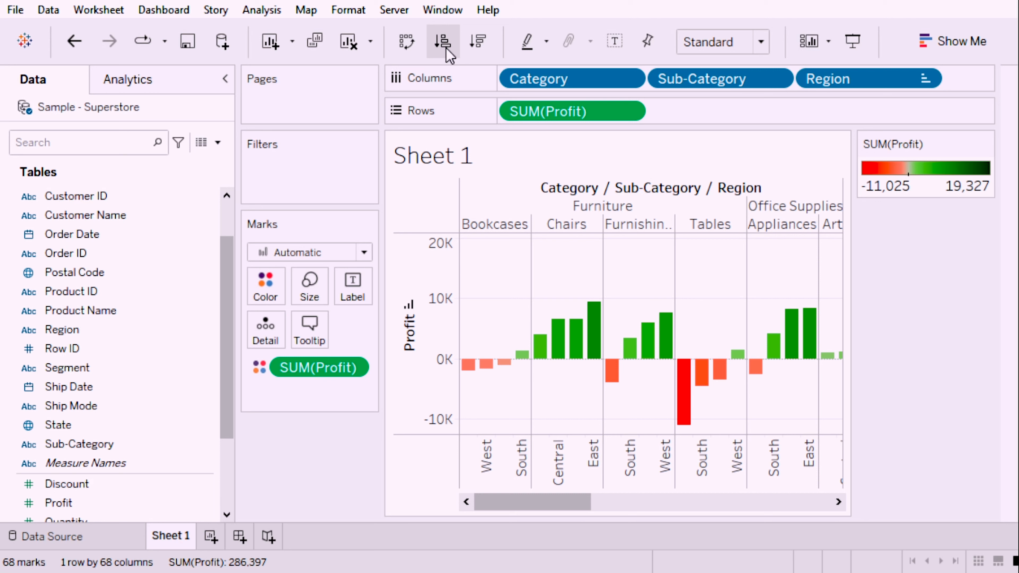
pyautogui.click(482, 38)
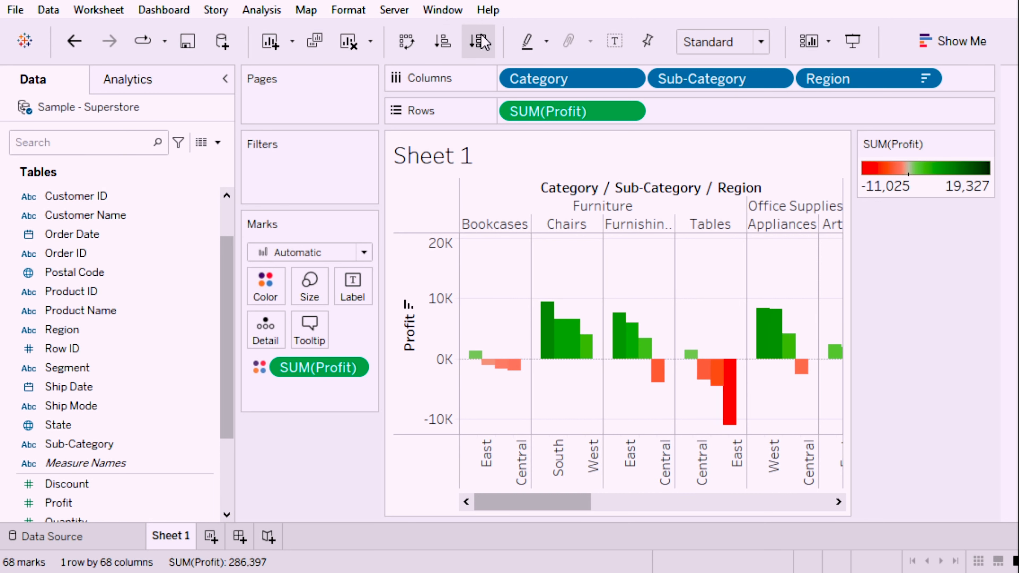
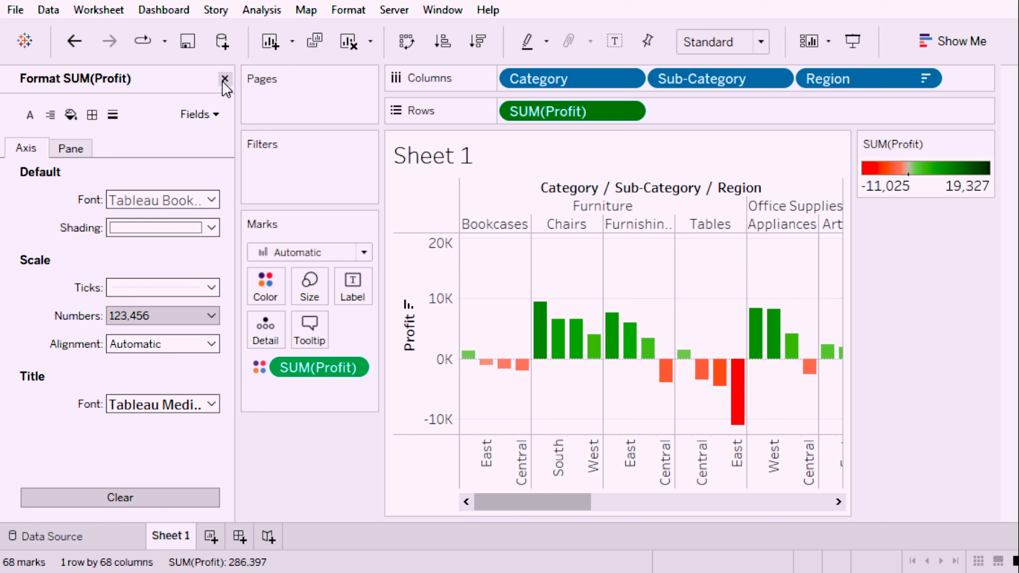
# - Format the Profit axis so that its scale ticks use a solid black line
pyautogui.click(225, 79)
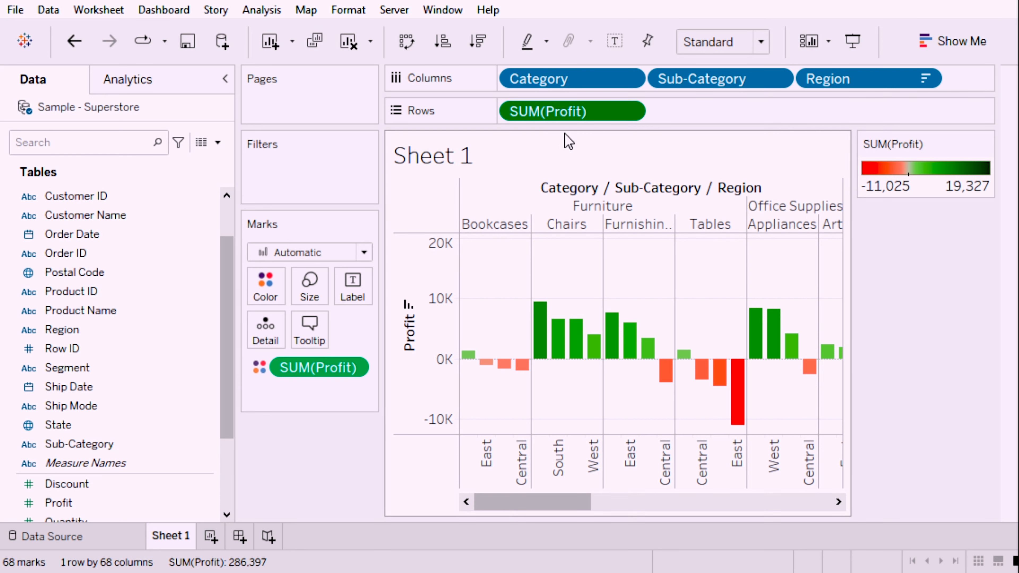
pyautogui.click(630, 111)
pyautogui.click(578, 182)
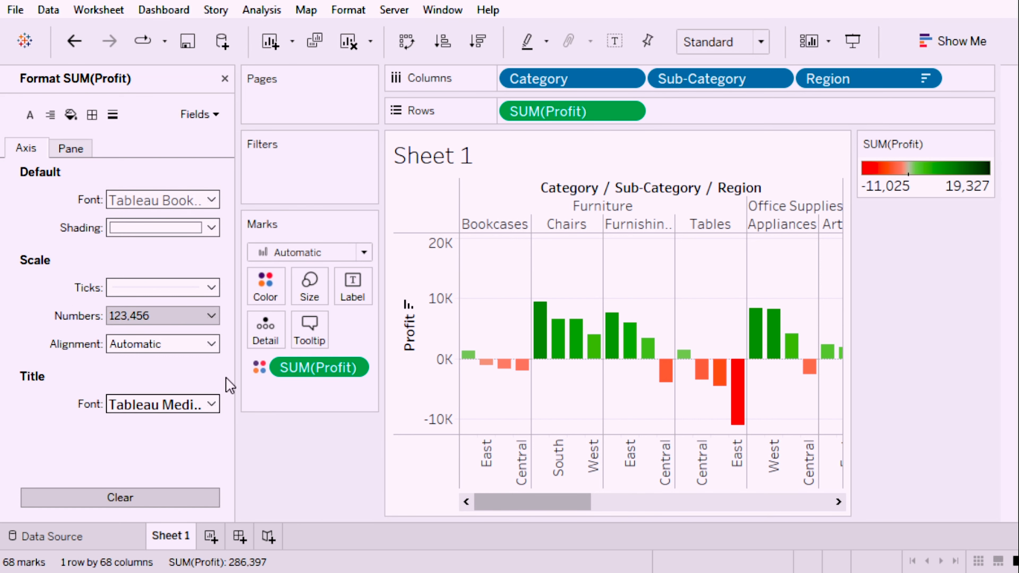
pyautogui.click(212, 288)
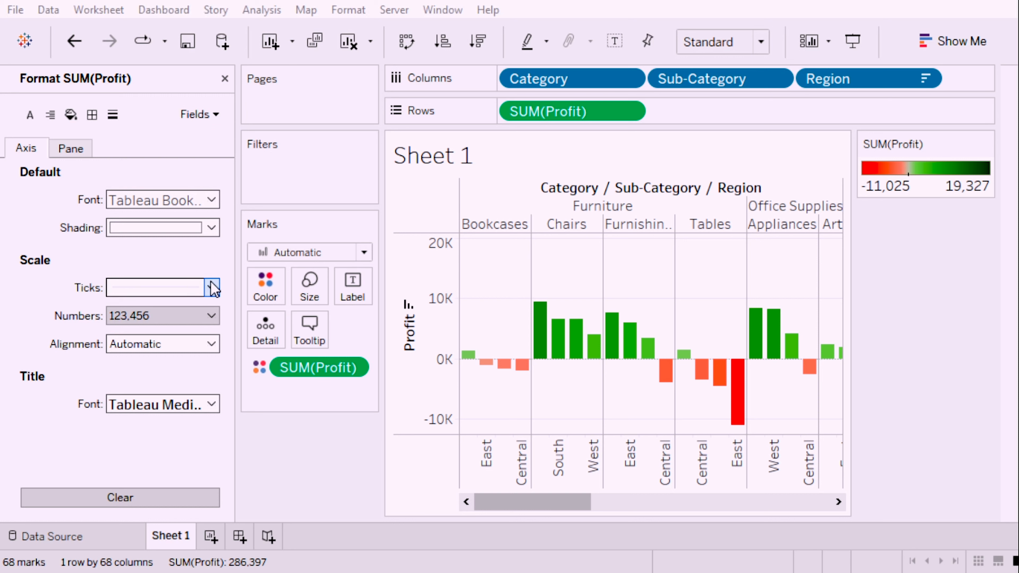
pyautogui.click(119, 330)
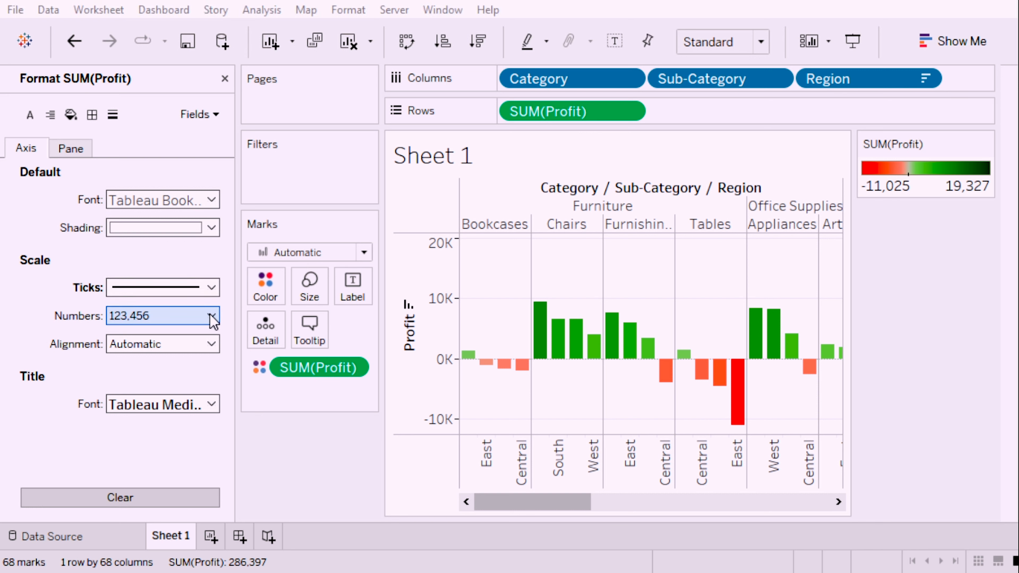
# - Format the Profit axis numbers as dollar currency in thousands (K) with no decimals, and reopen the Profit format settings
pyautogui.click(147, 383)
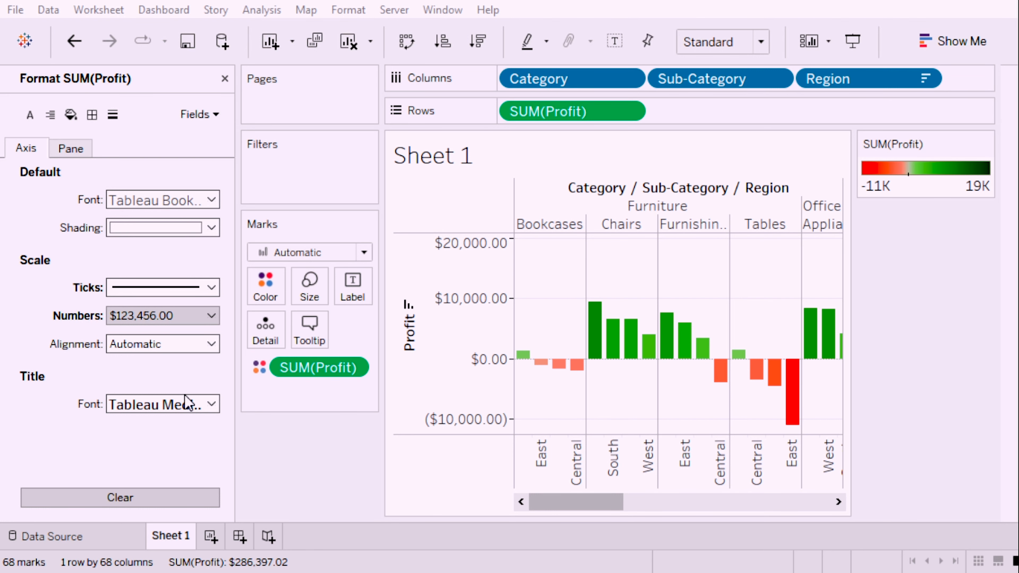
pyautogui.click(184, 382)
pyautogui.click(348, 382)
pyautogui.click(348, 381)
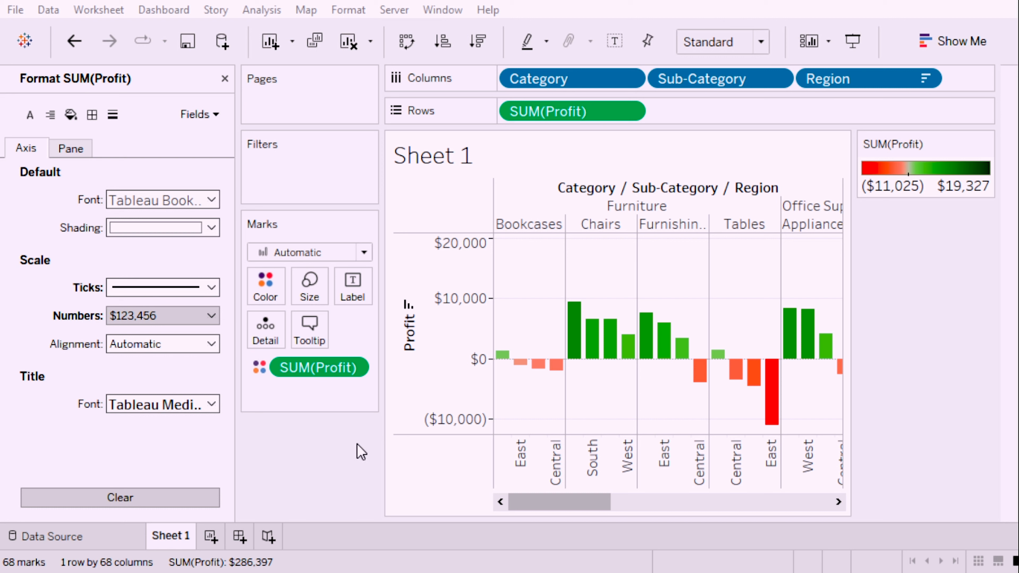
pyautogui.click(340, 462)
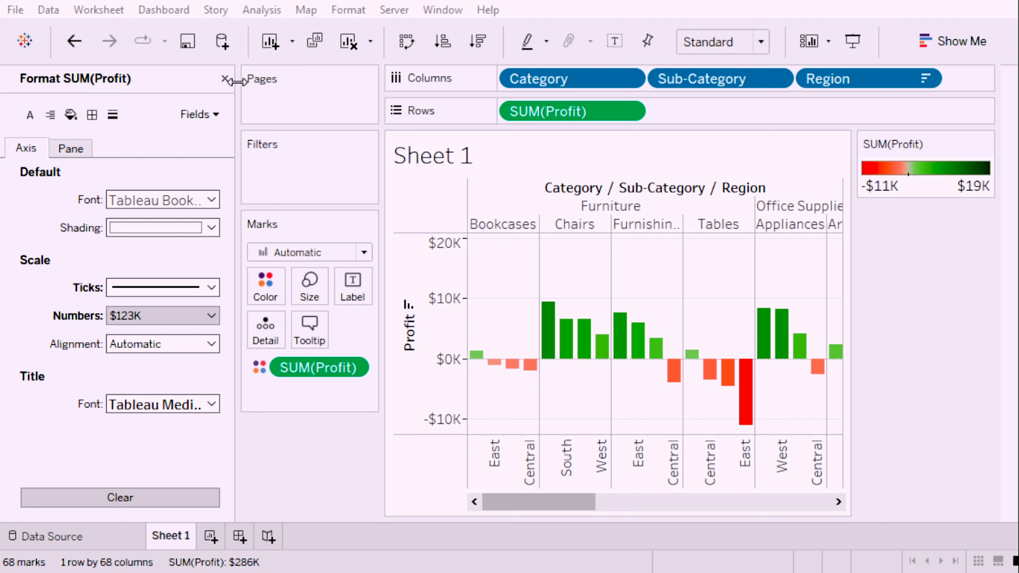
pyautogui.click(225, 78)
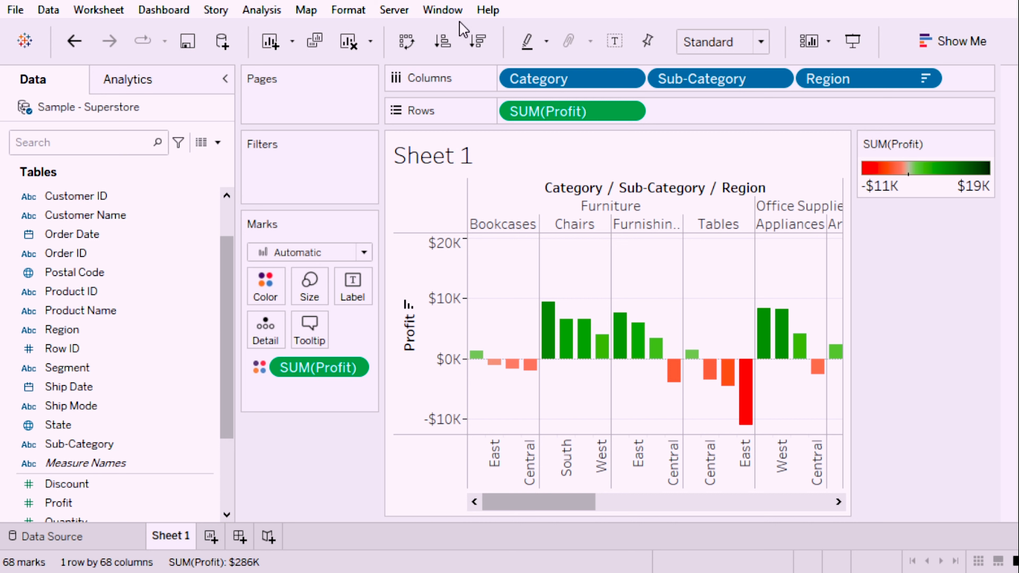
pyautogui.click(629, 111)
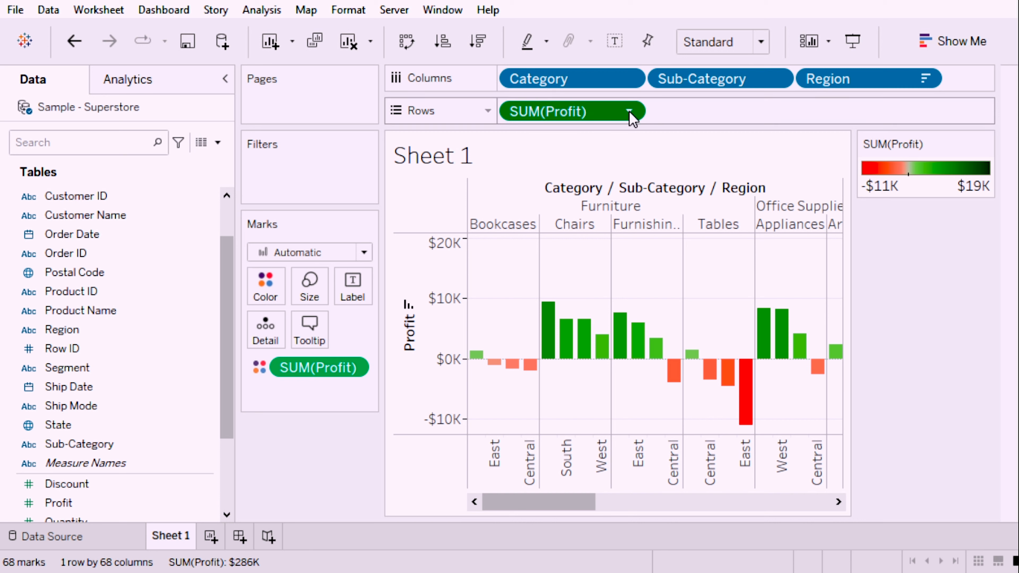
pyautogui.click(578, 190)
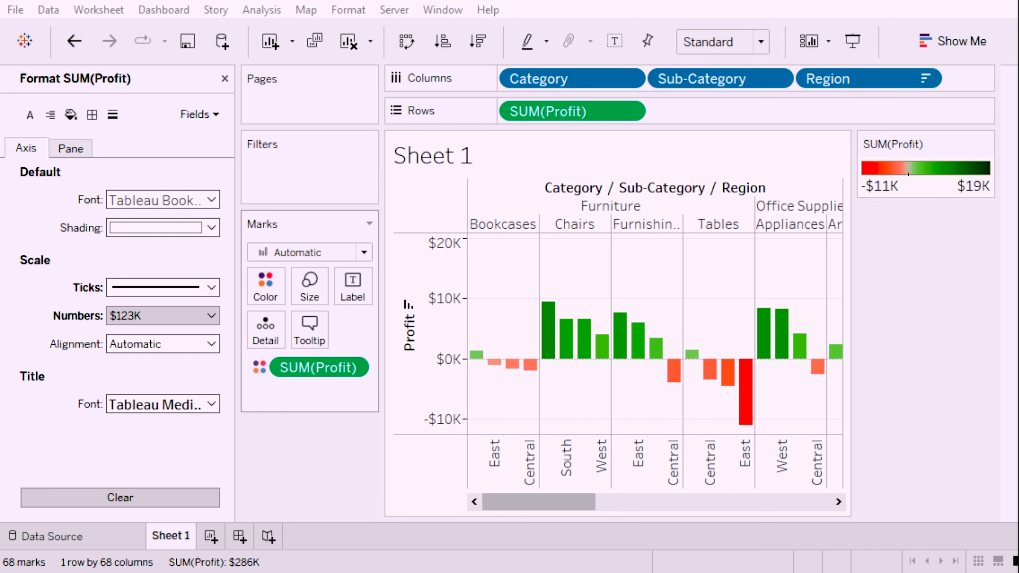
# - Rename the worksheet Sheet 1 as "Profit vs SubCategories"
pyautogui.click(168, 539)
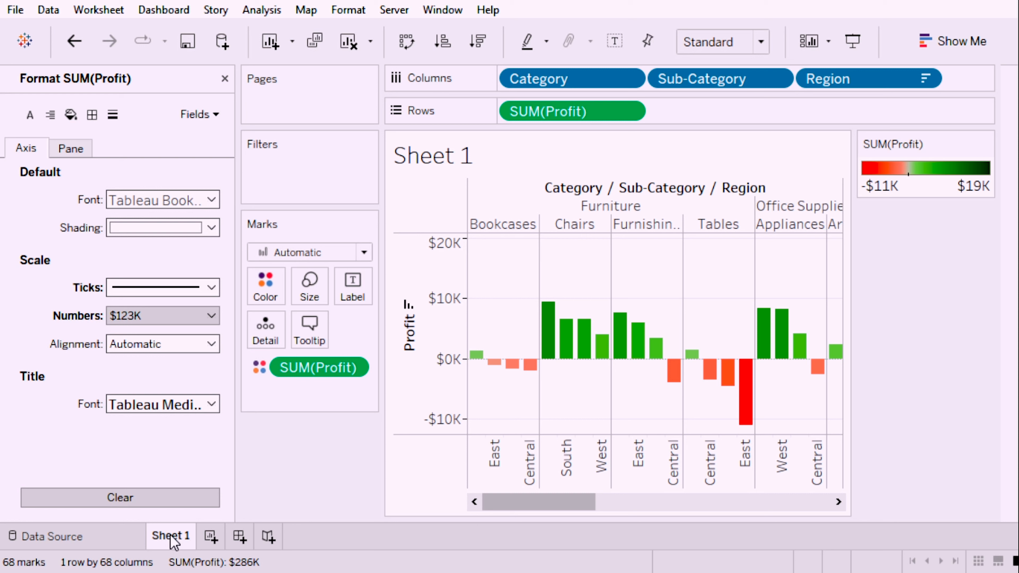
pyautogui.doubleClick(169, 538)
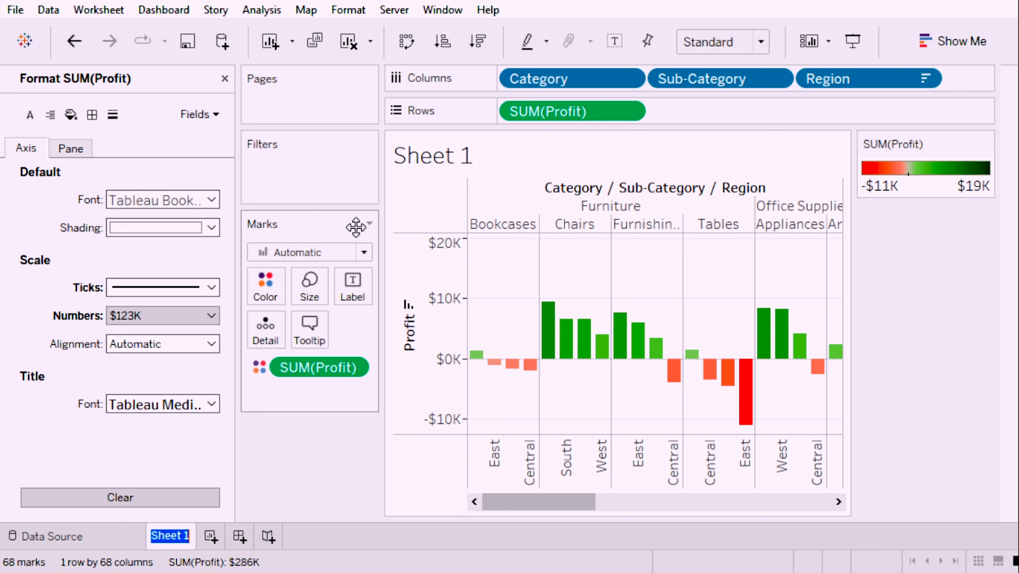
pyautogui.write('P')
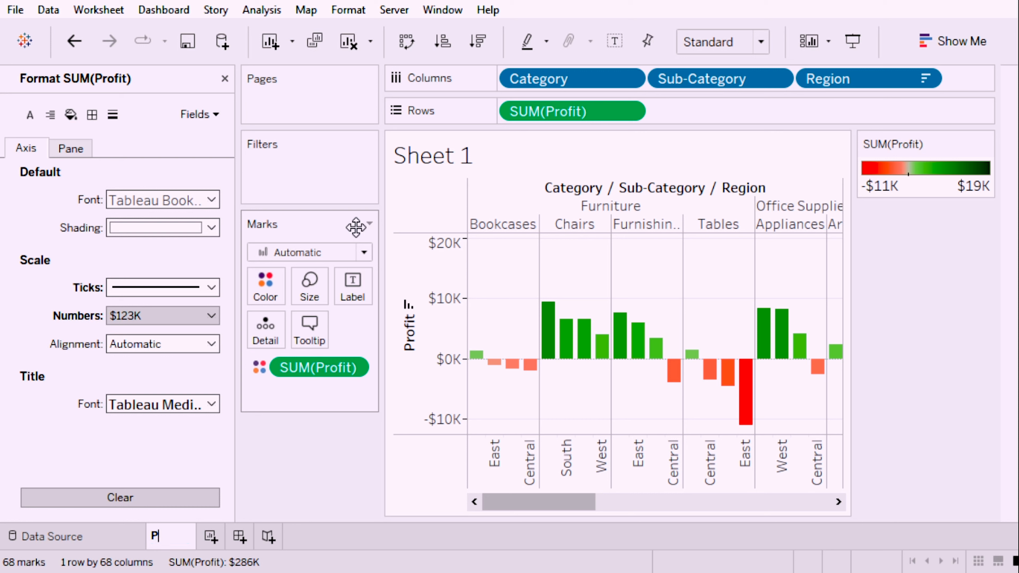
pyautogui.write('rofit vs')
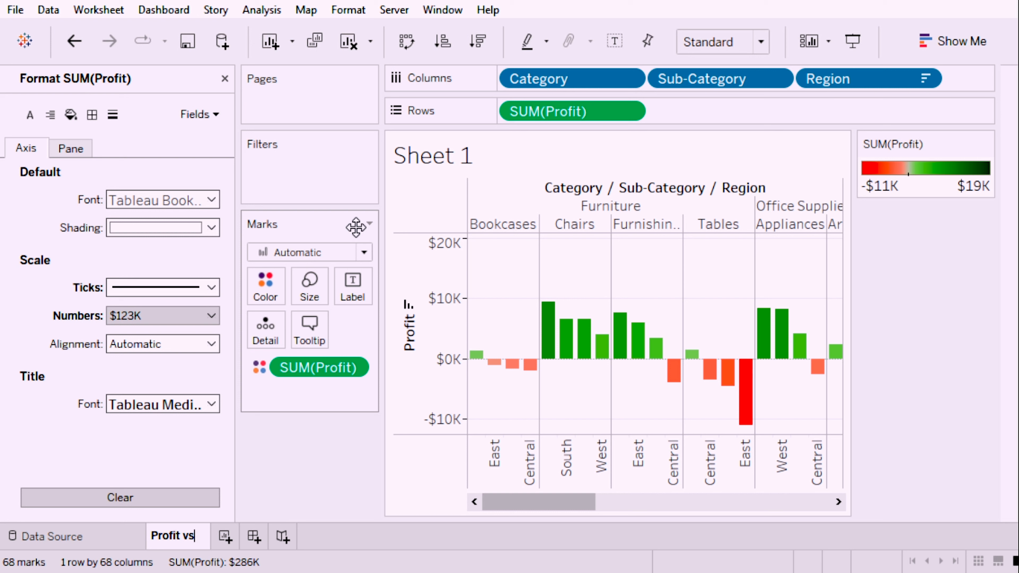
pyautogui.write(' Sub')
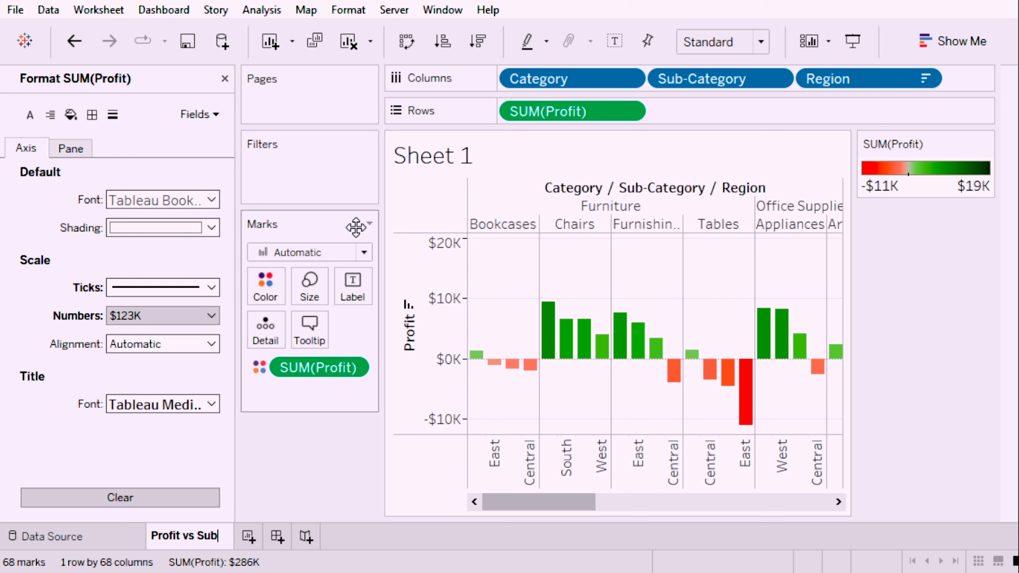
pyautogui.write('Ca')
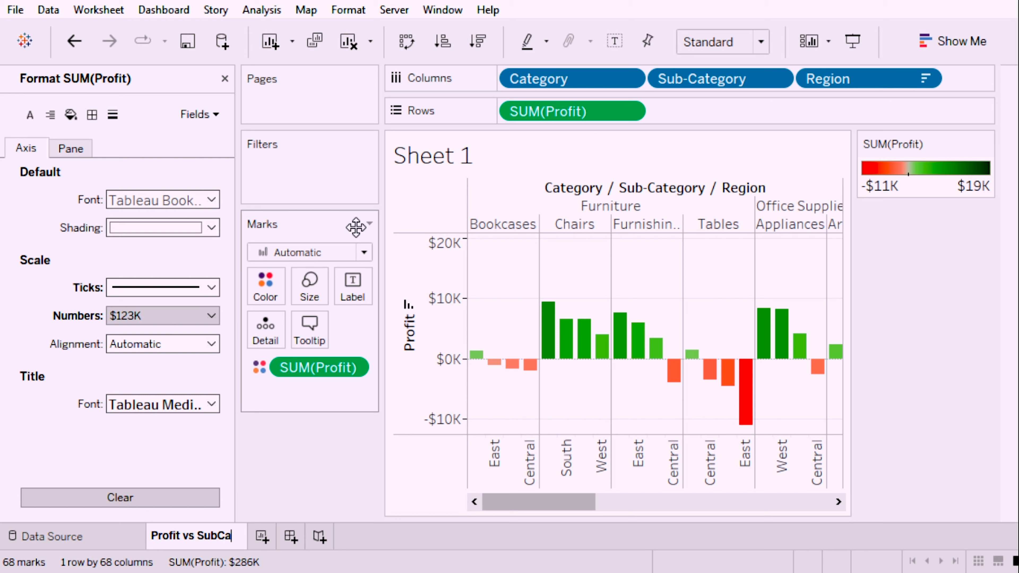
pyautogui.write('tegor')
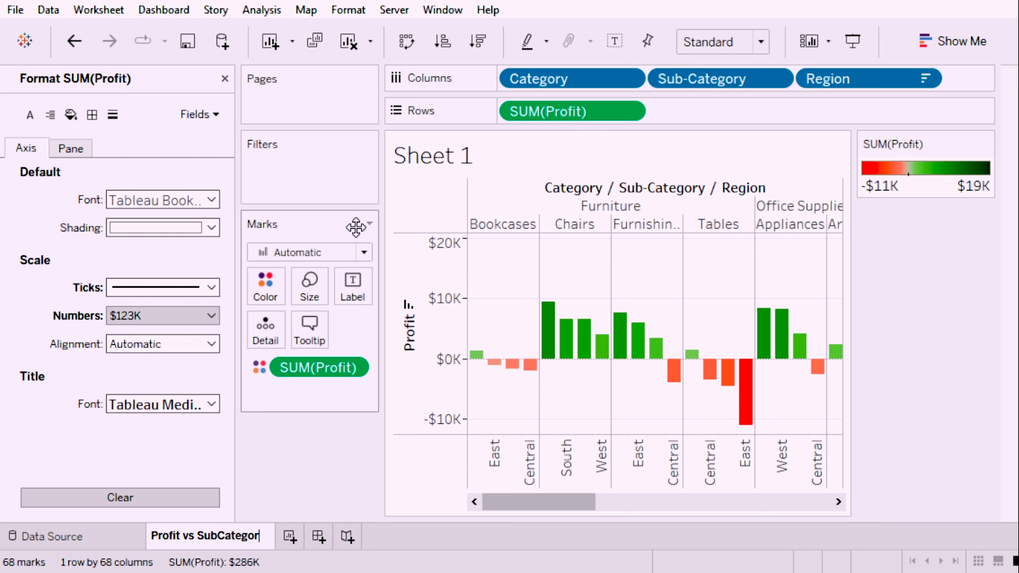
pyautogui.write('ies')
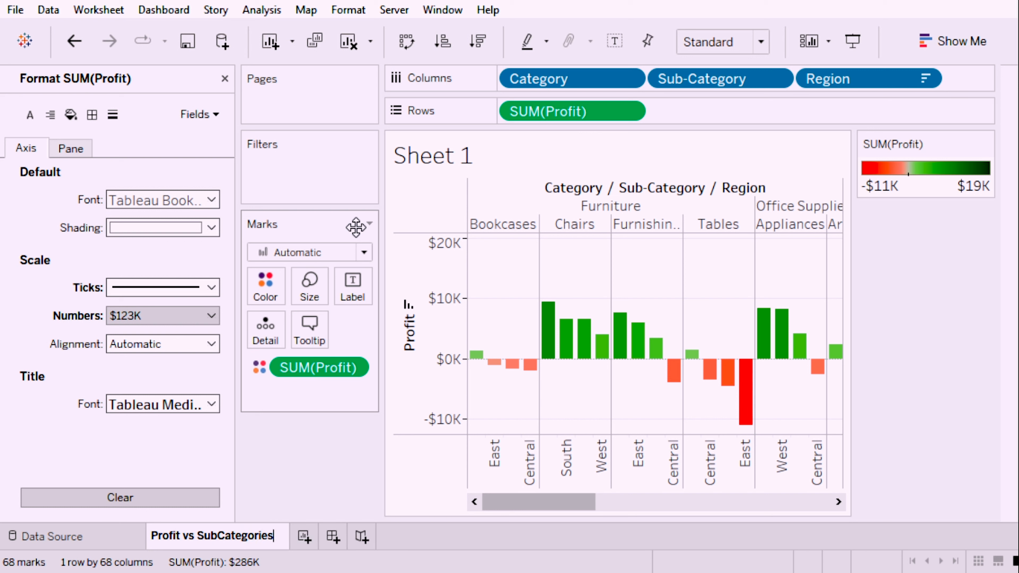
pyautogui.press('Return')
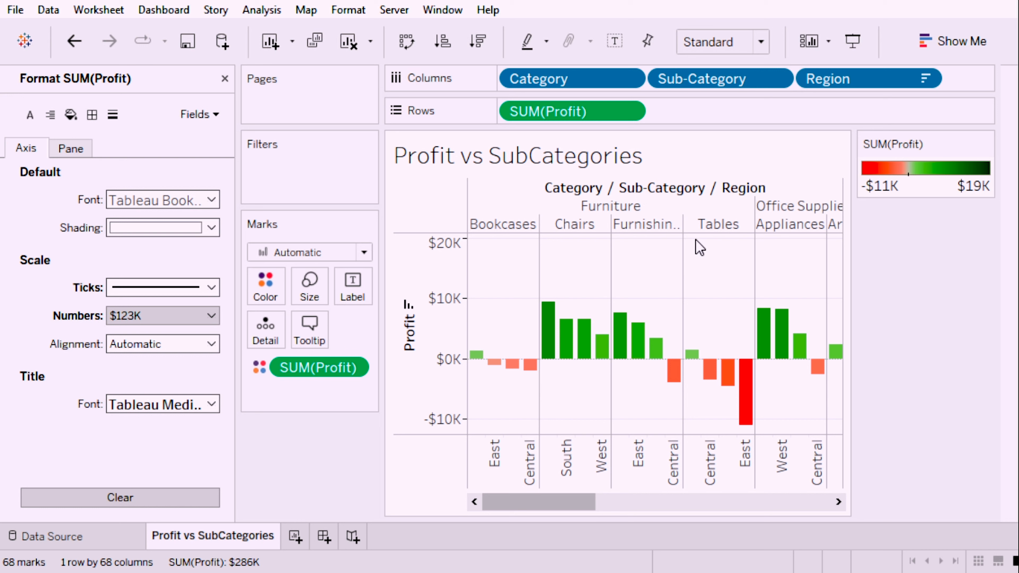
# - Hide the Category / Sub-Category / Region field labels above the chart and close the format settings
pyautogui.click(679, 256)
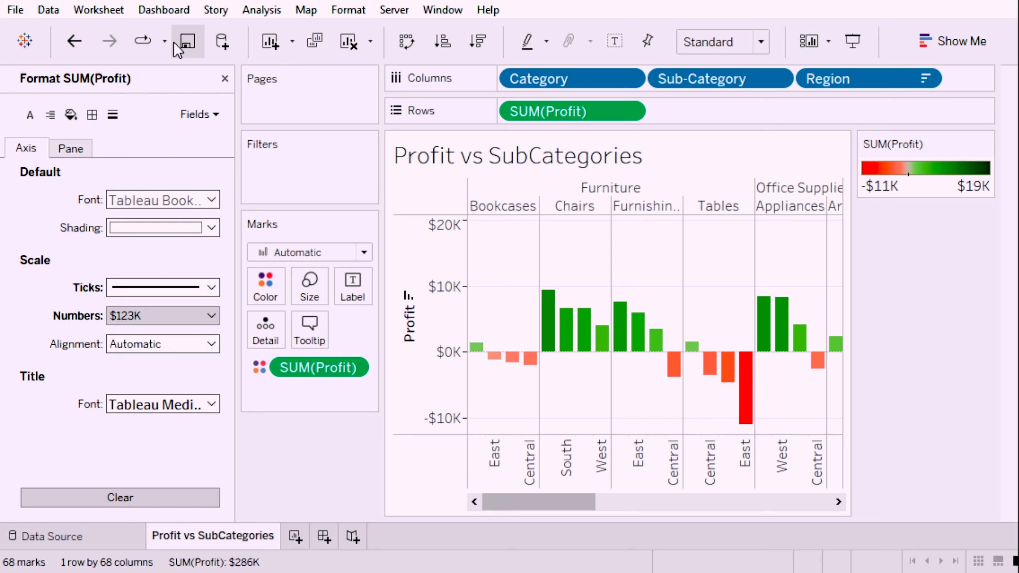
pyautogui.click(224, 79)
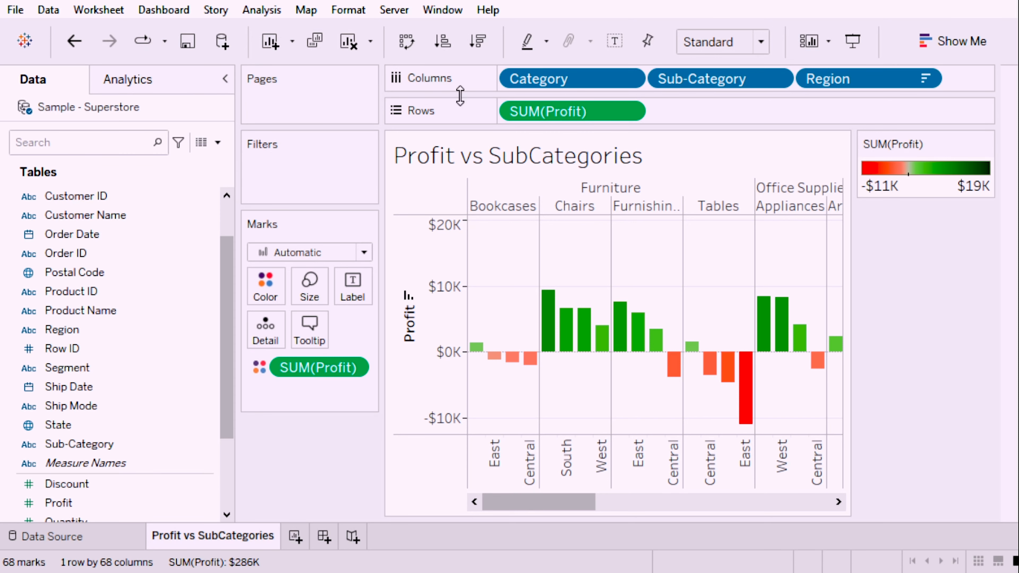
pyautogui.click(630, 113)
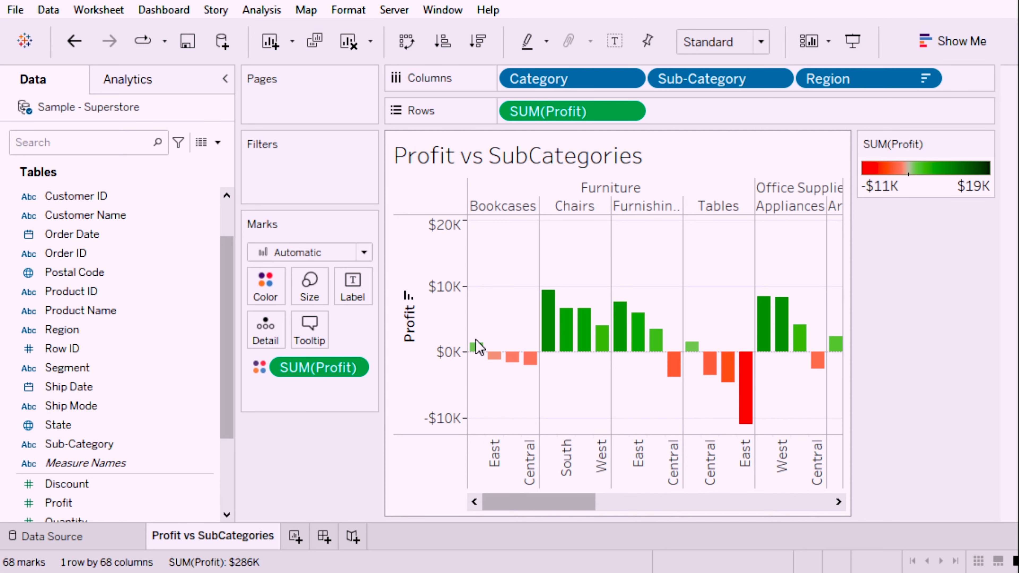
# - Sort the regions by ascending profit and clear the sort from the Region field
pyautogui.moveTo(475, 352)
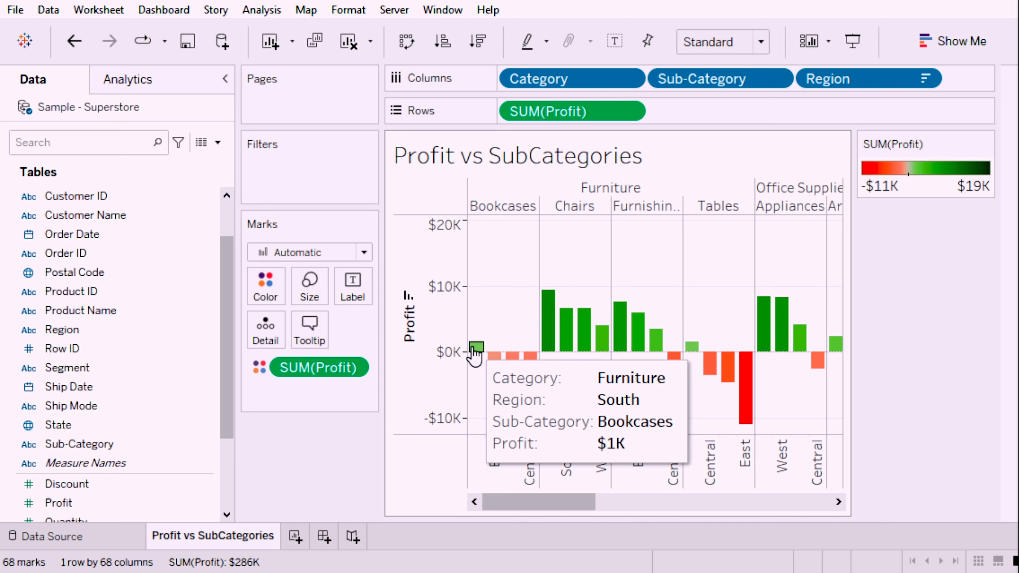
pyautogui.moveTo(501, 368)
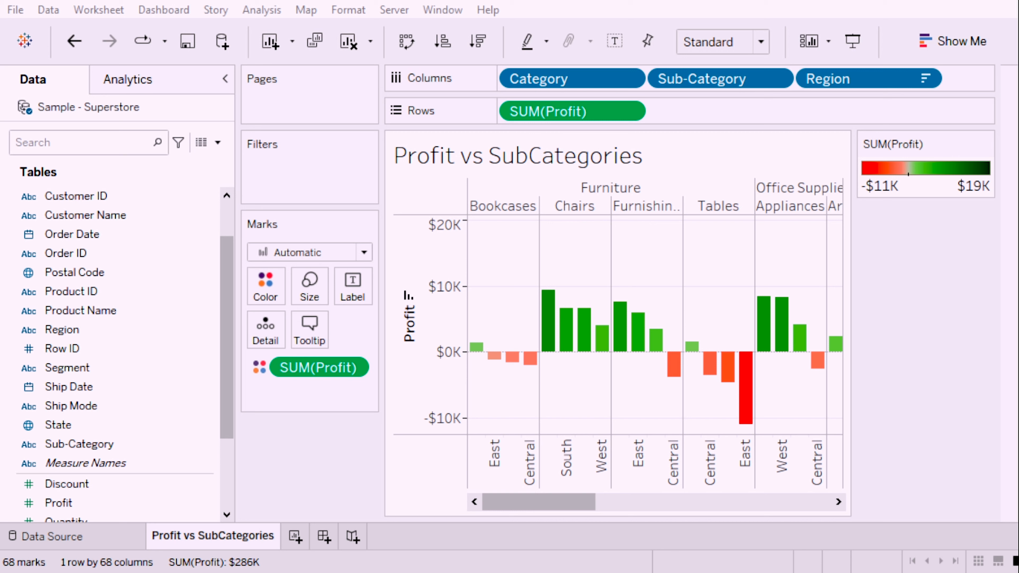
pyautogui.click(444, 44)
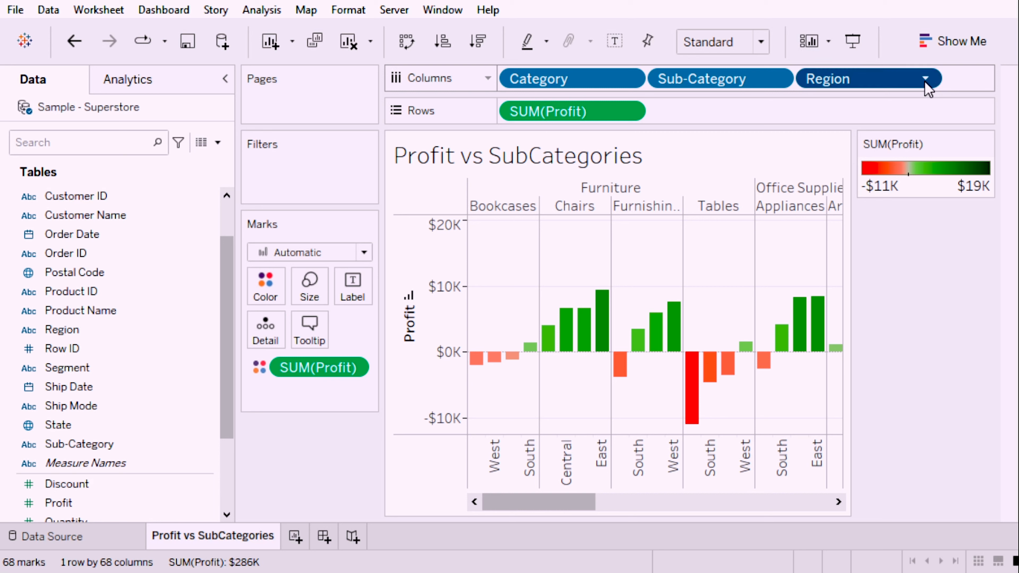
pyautogui.click(870, 186)
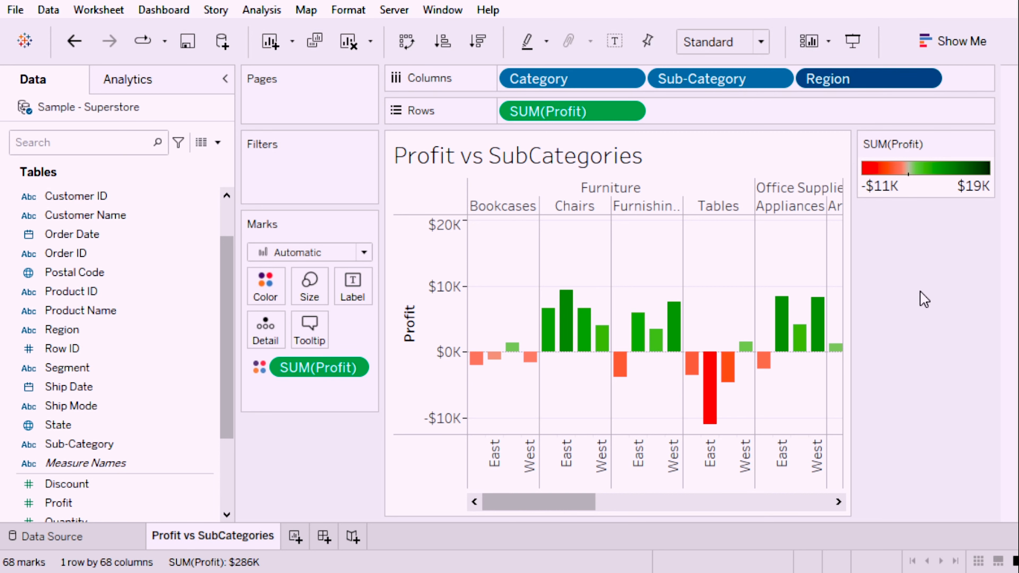
pyautogui.click(920, 320)
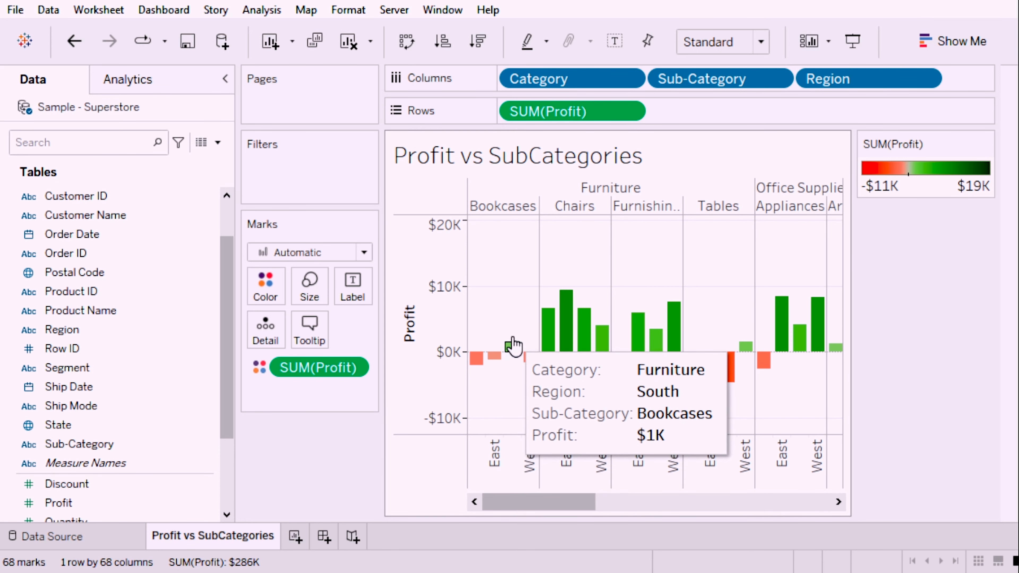
# - Sort the regions within each sub-category by descending profit, and change the order to ascending
pyautogui.moveTo(526, 364)
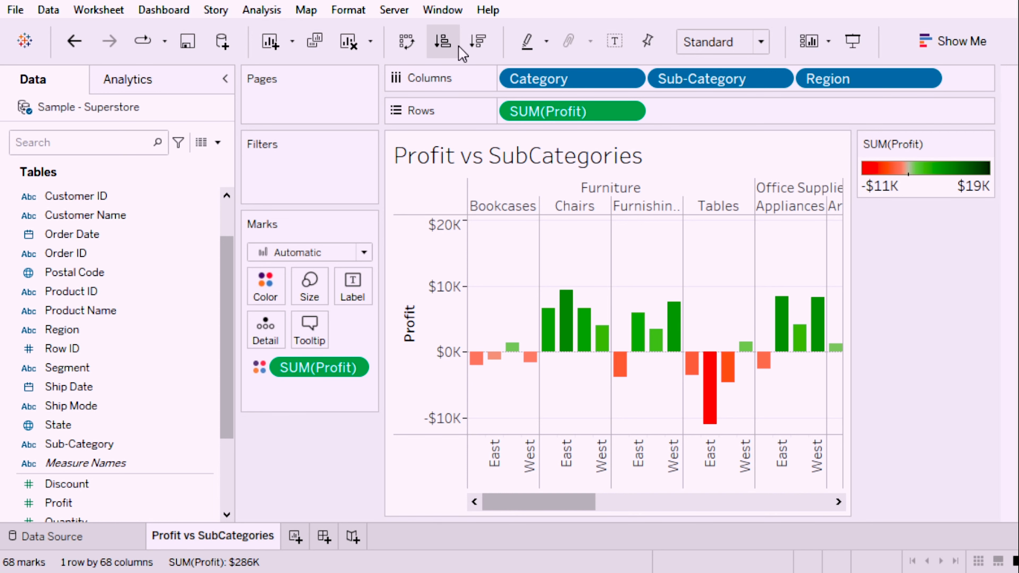
pyautogui.click(477, 42)
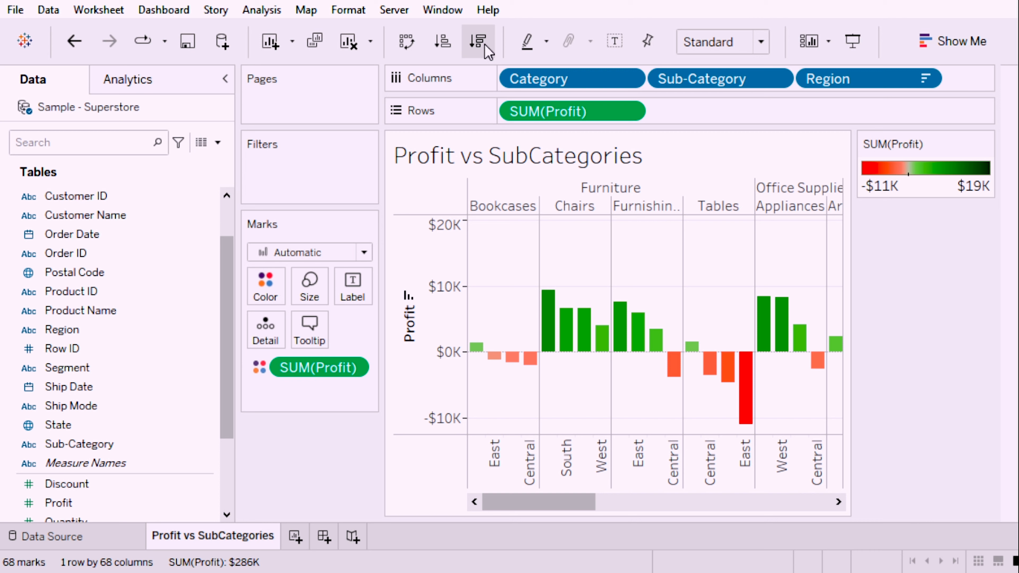
pyautogui.click(443, 41)
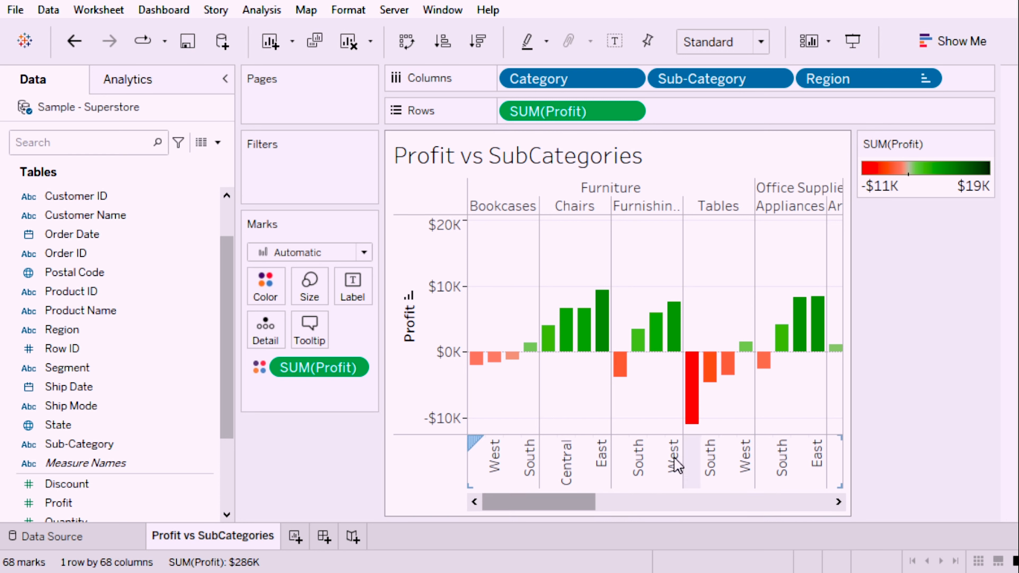
# - Sort the regions within each sub-category by descending profit, clear that sort and return them to ascending order
pyautogui.moveTo(553, 354)
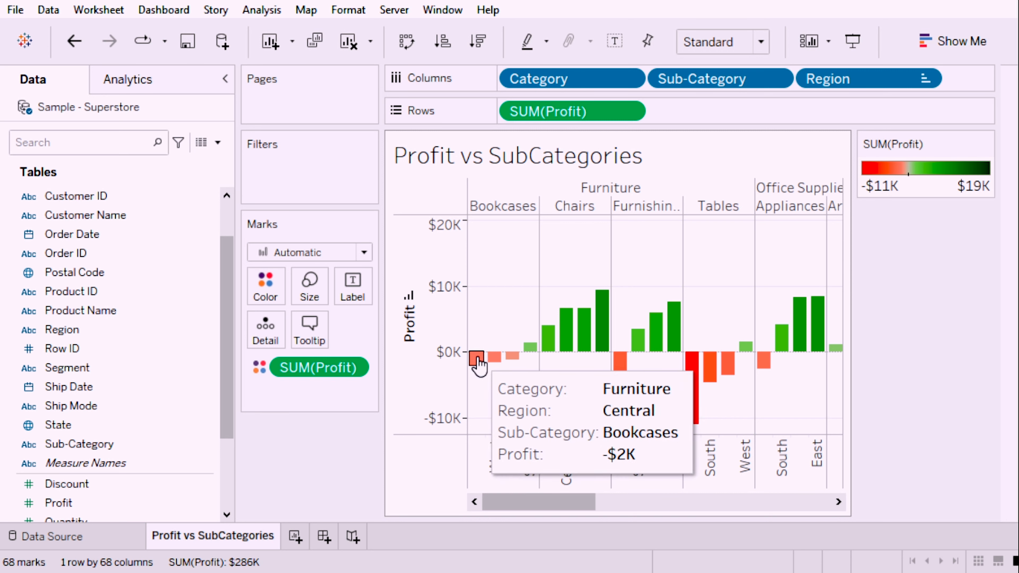
pyautogui.moveTo(499, 376)
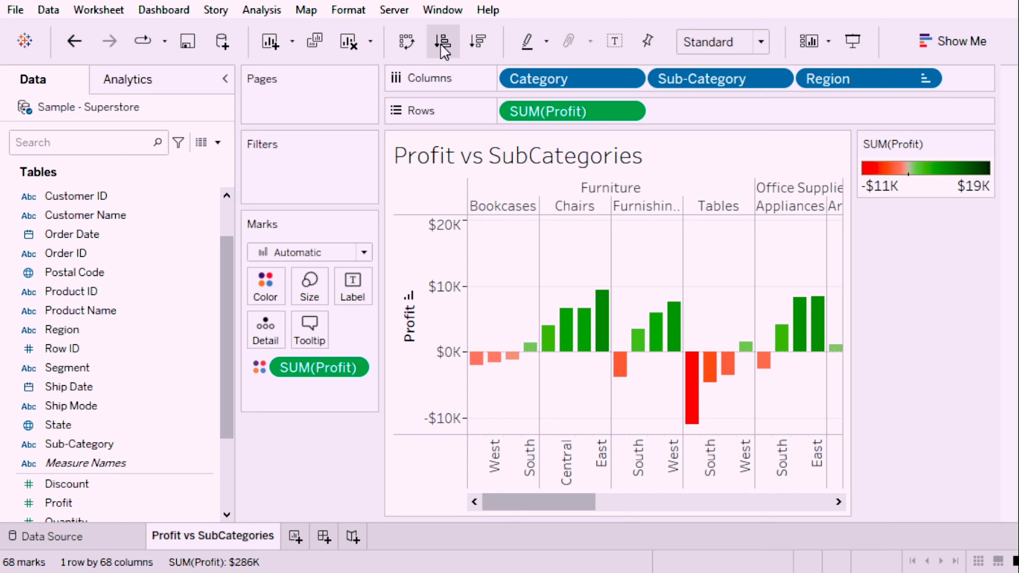
pyautogui.click(476, 45)
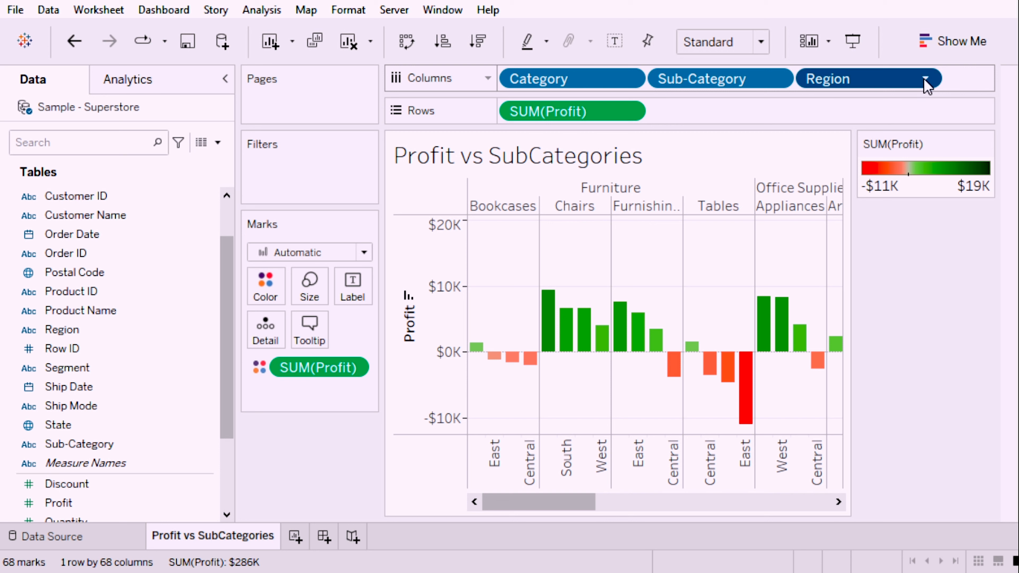
pyautogui.hotkey('ctrl', 'z')
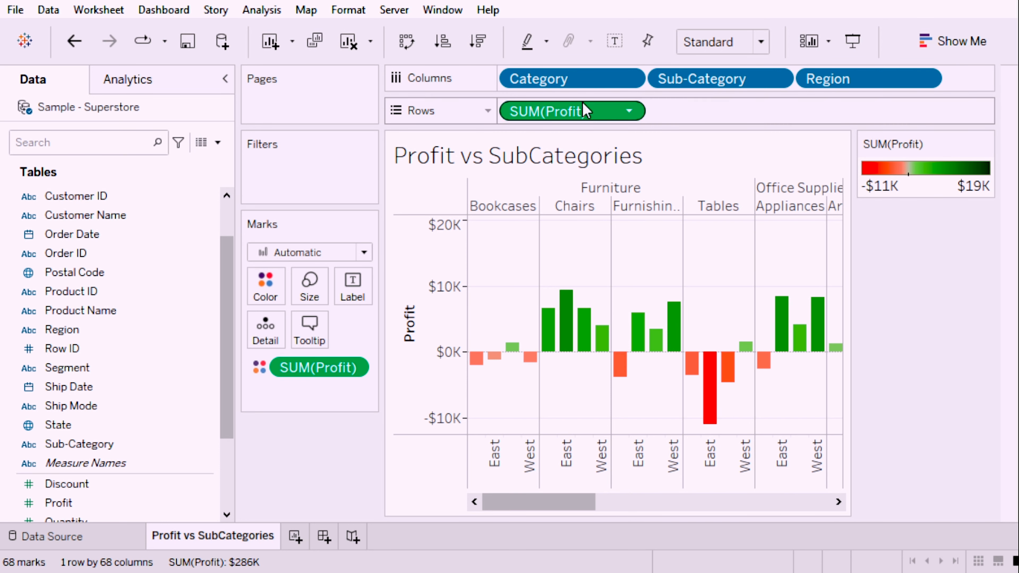
pyautogui.click(442, 46)
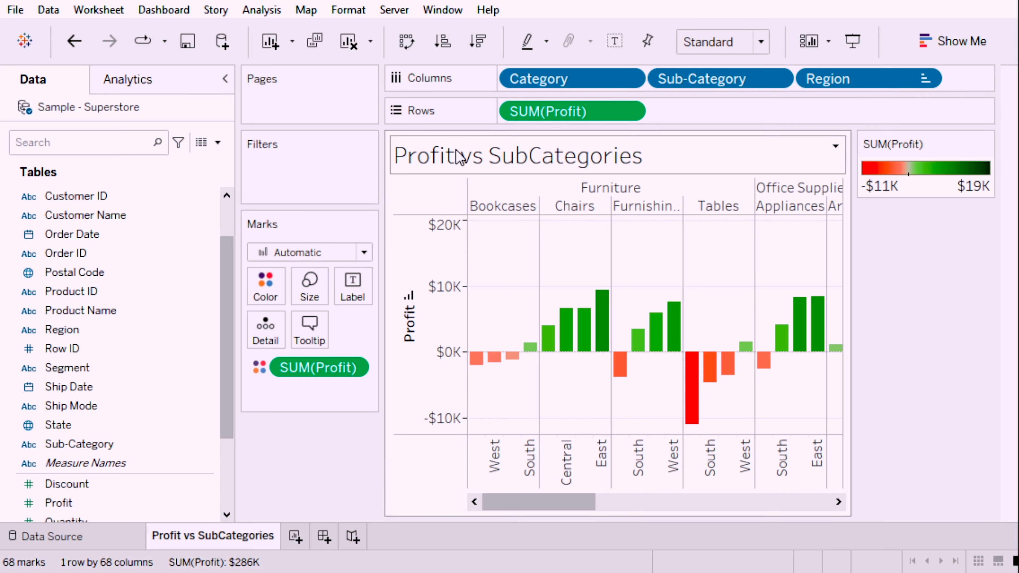
# - Examine the region and profit details of the Bookcases, Chairs, Furnishings and Tables bars
pyautogui.moveTo(473, 378)
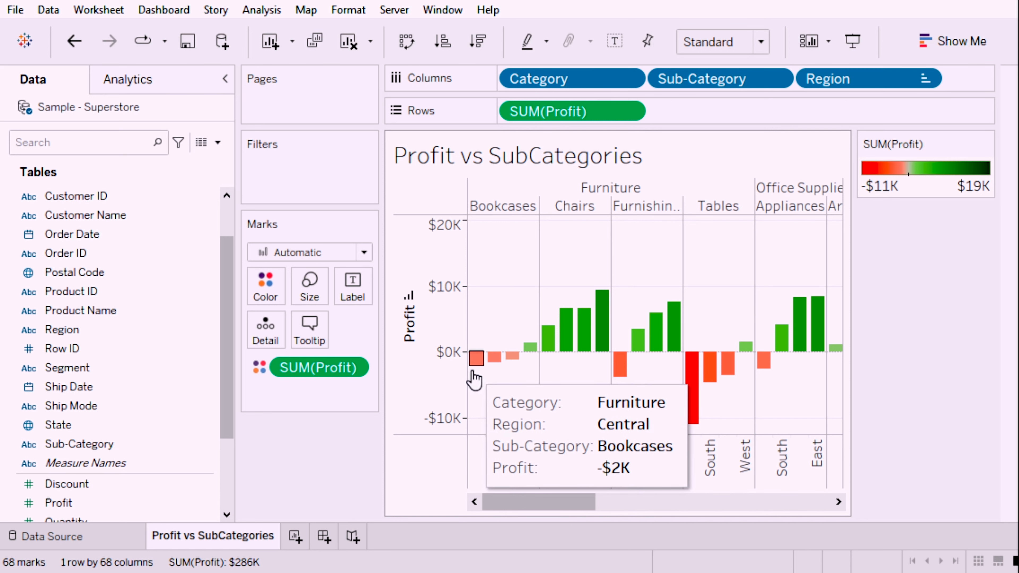
pyautogui.moveTo(530, 359)
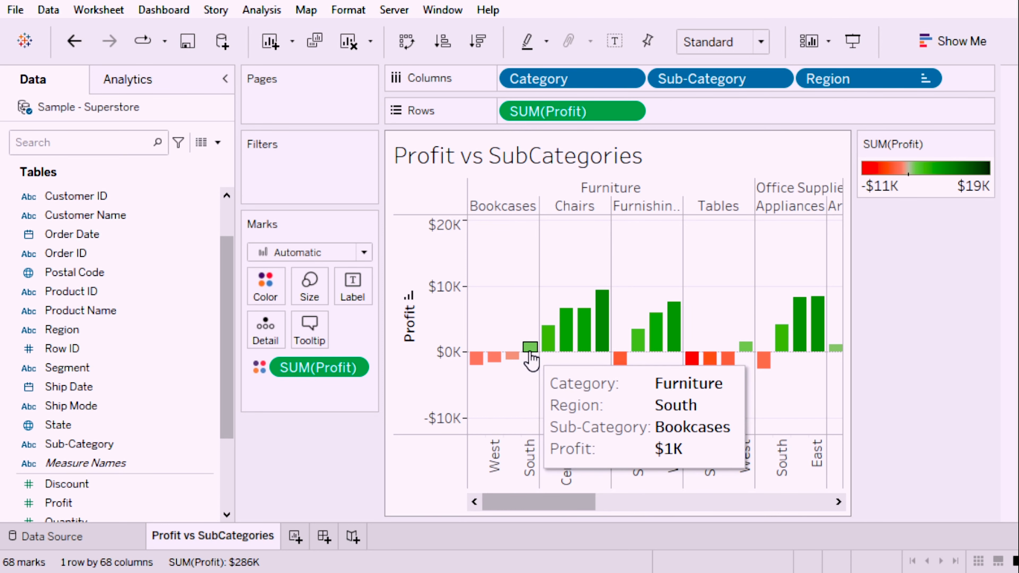
pyautogui.moveTo(602, 314)
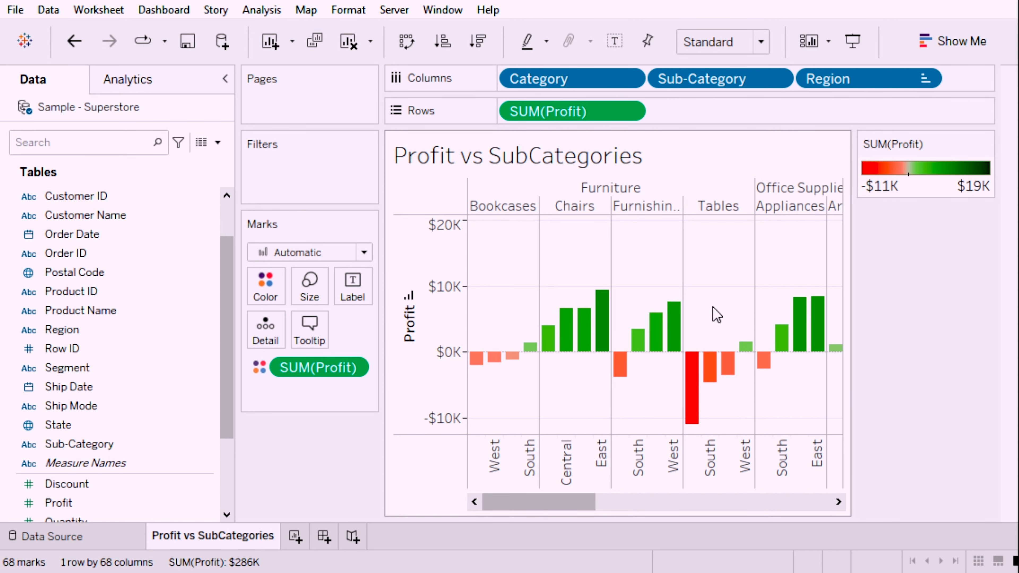
pyautogui.moveTo(619, 385)
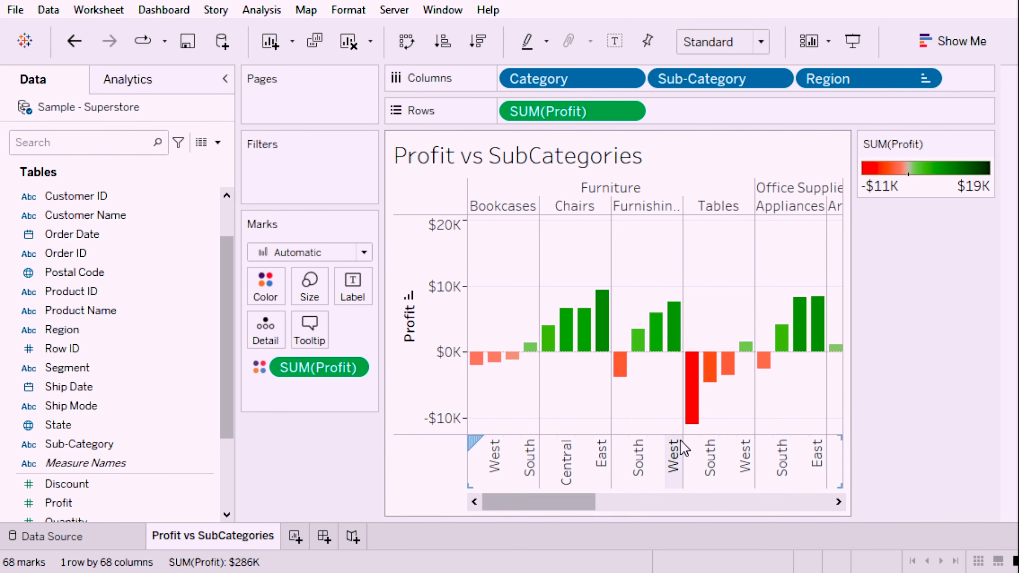
pyautogui.moveTo(700, 429)
pyautogui.moveTo(745, 353)
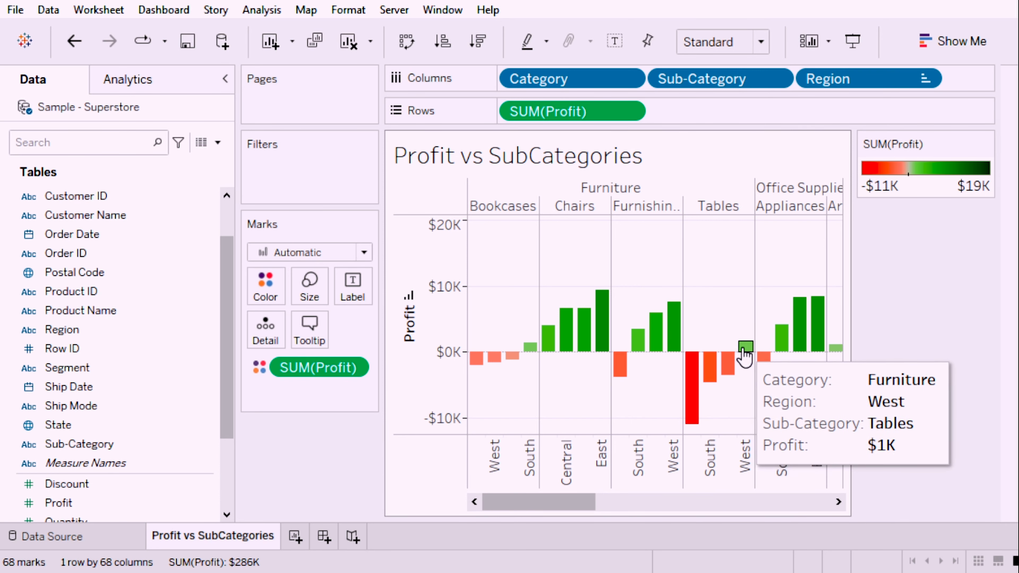
pyautogui.moveTo(732, 382)
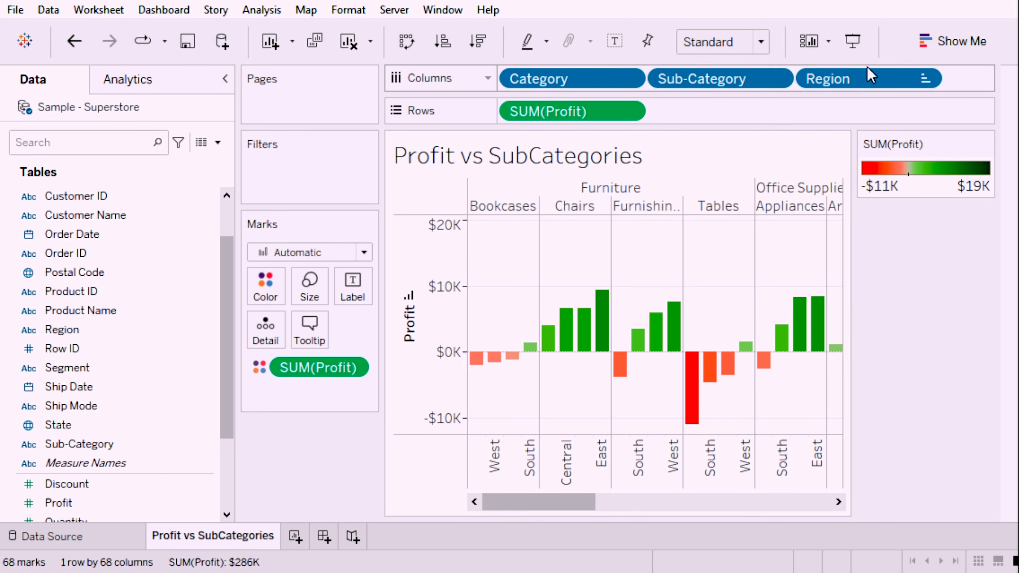
# - Clear the sort from Region and re-sort that field by profit, trying ascending and descending before returning to ascending
pyautogui.click(927, 81)
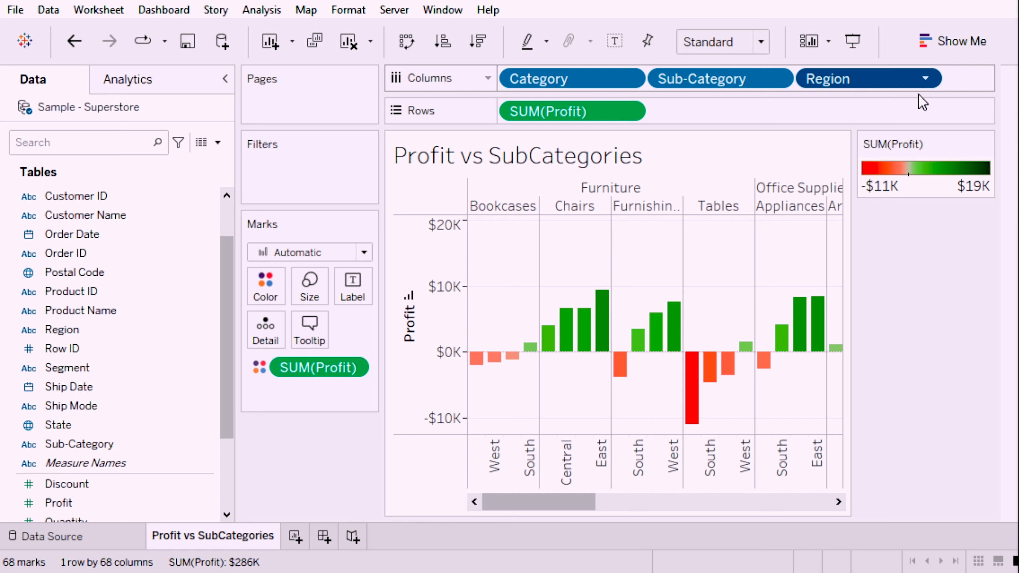
pyautogui.click(875, 191)
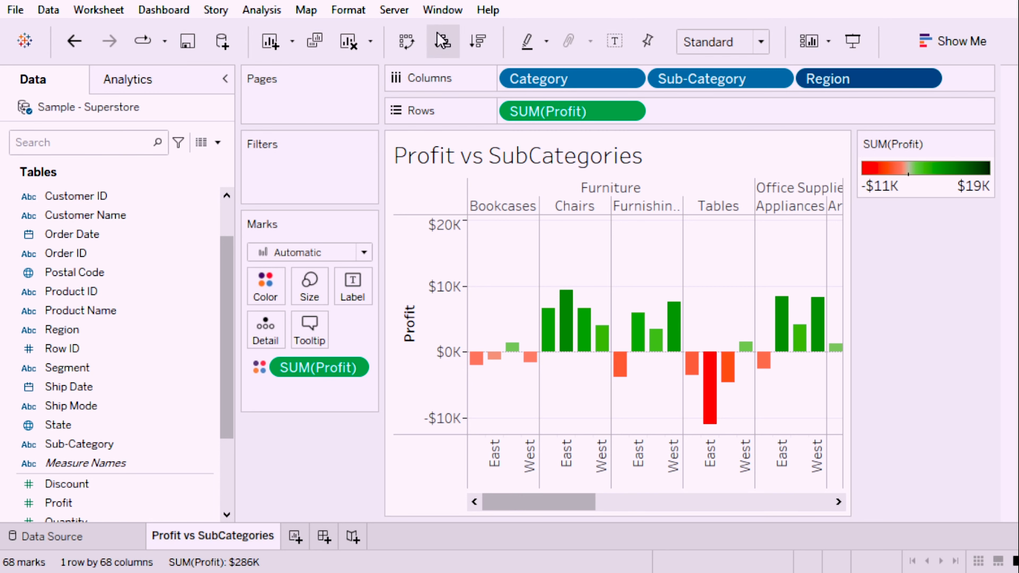
pyautogui.click(442, 39)
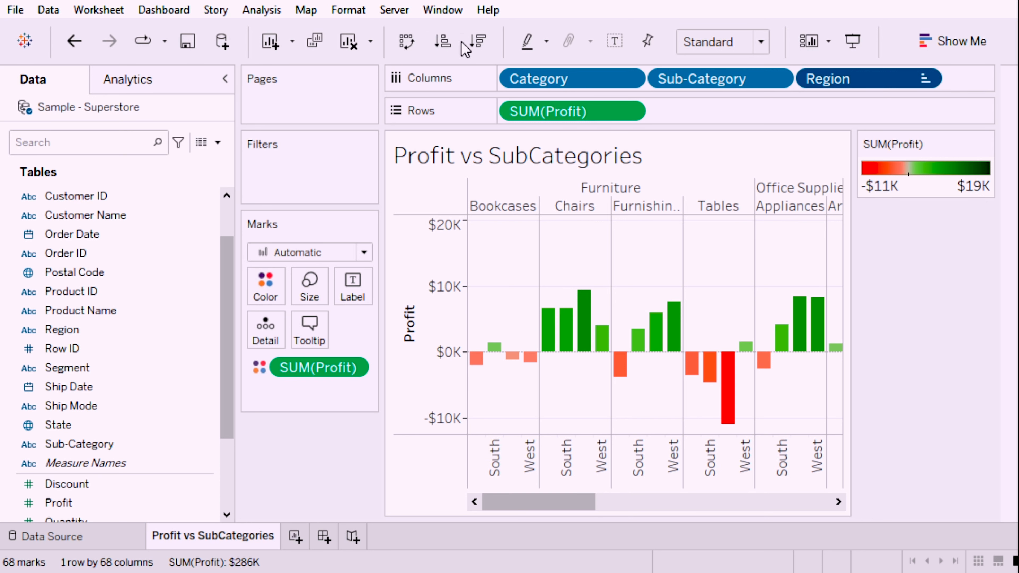
pyautogui.click(478, 40)
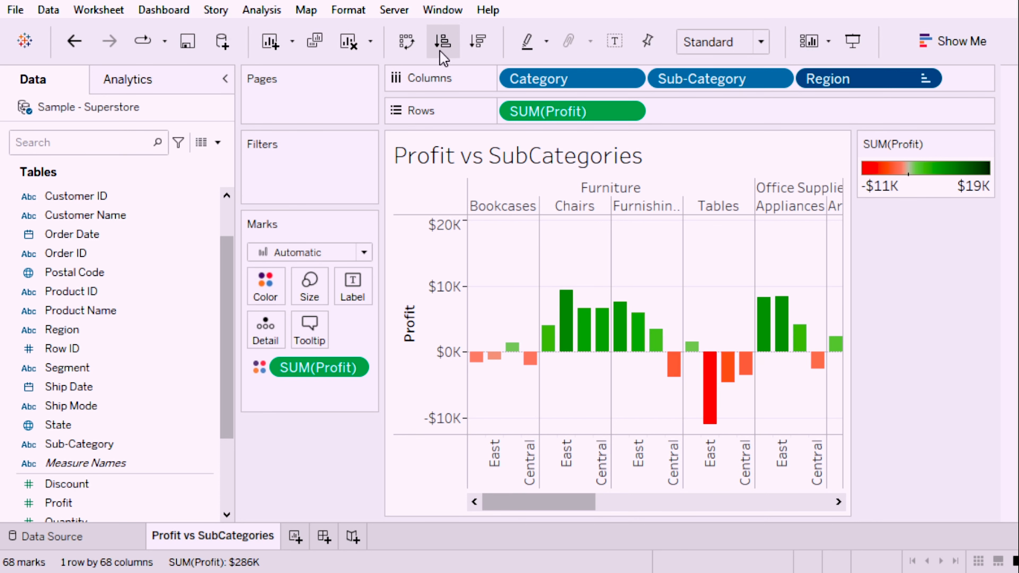
pyautogui.click(443, 40)
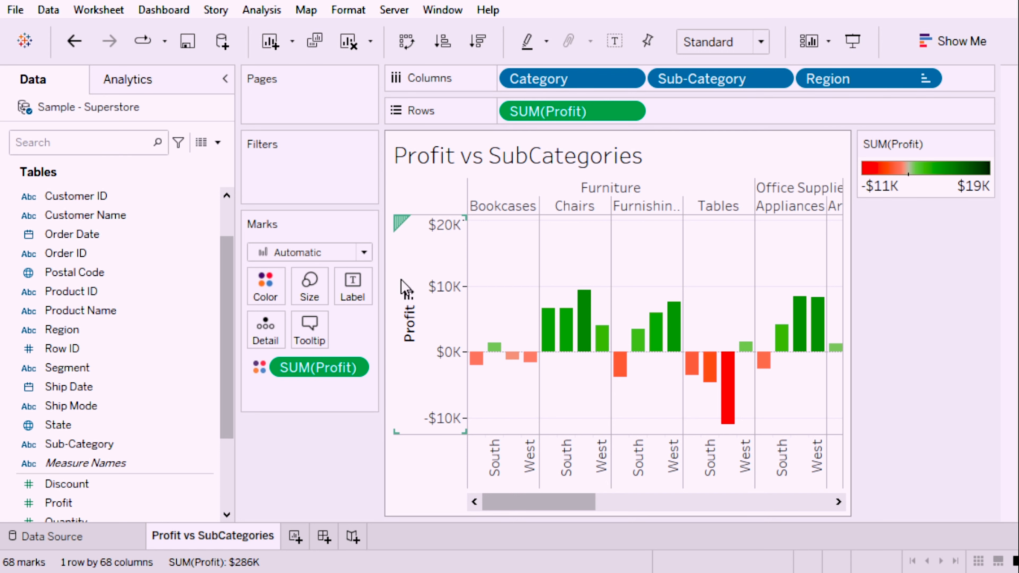
# - Remove the Profit colour mark, the Profit measure and the Category, Sub-Category and Region fields to empty the view
pyautogui.moveTo(349, 372); pyautogui.dragTo(303, 470)
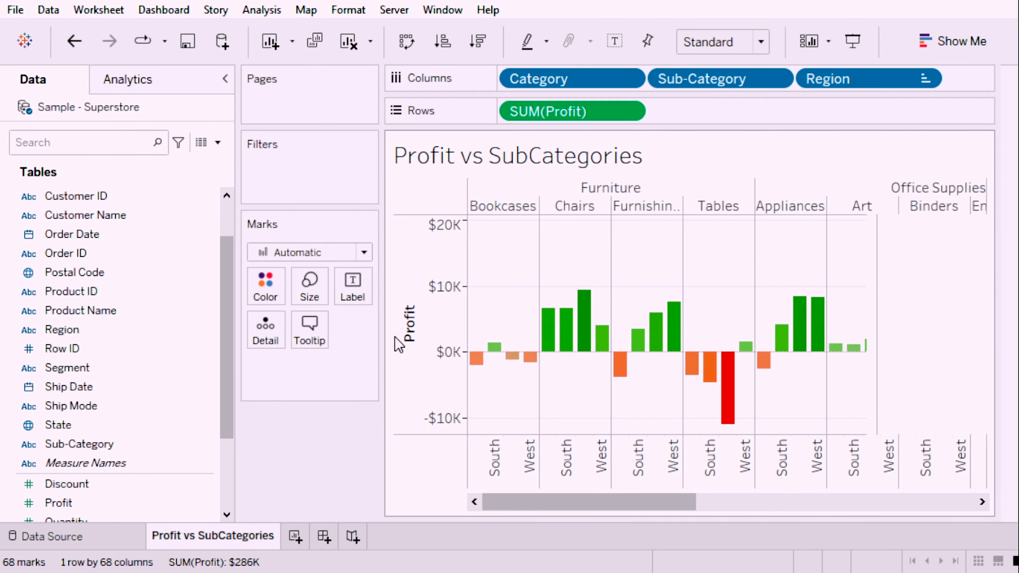
pyautogui.moveTo(528, 117); pyautogui.dragTo(327, 376)
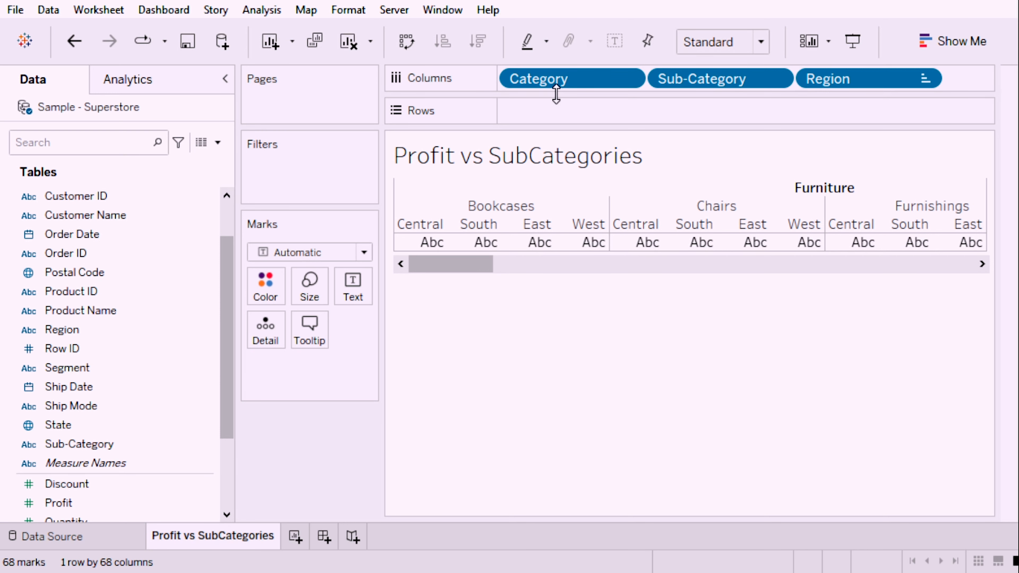
pyautogui.moveTo(565, 86); pyautogui.dragTo(301, 462)
pyautogui.moveTo(679, 79); pyautogui.dragTo(279, 461)
pyautogui.moveTo(571, 79); pyautogui.dragTo(325, 467)
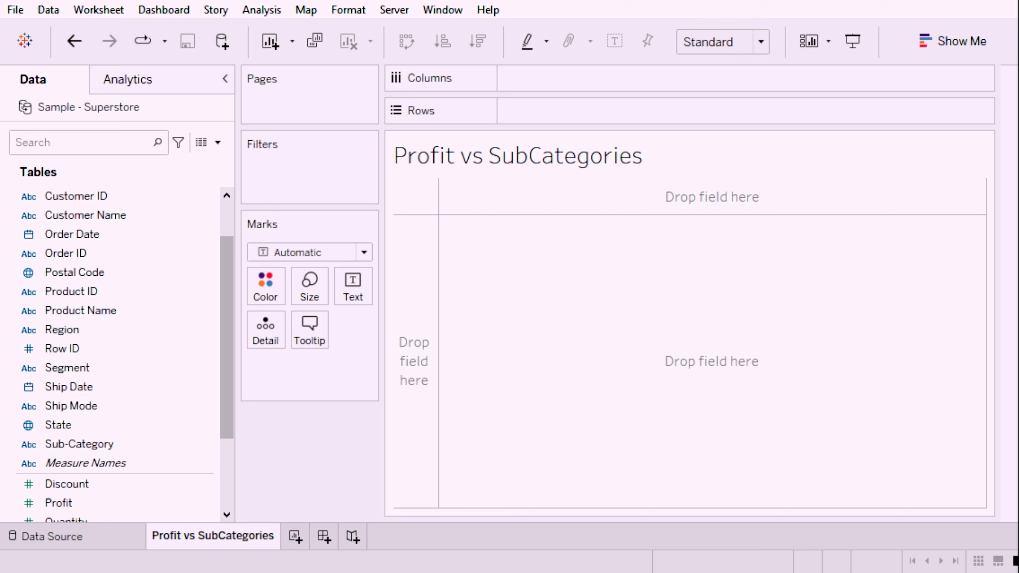
# - Build a text table with one row per Product Name, showing the sum of Sales for each product
pyautogui.scroll(2, 81, 385)
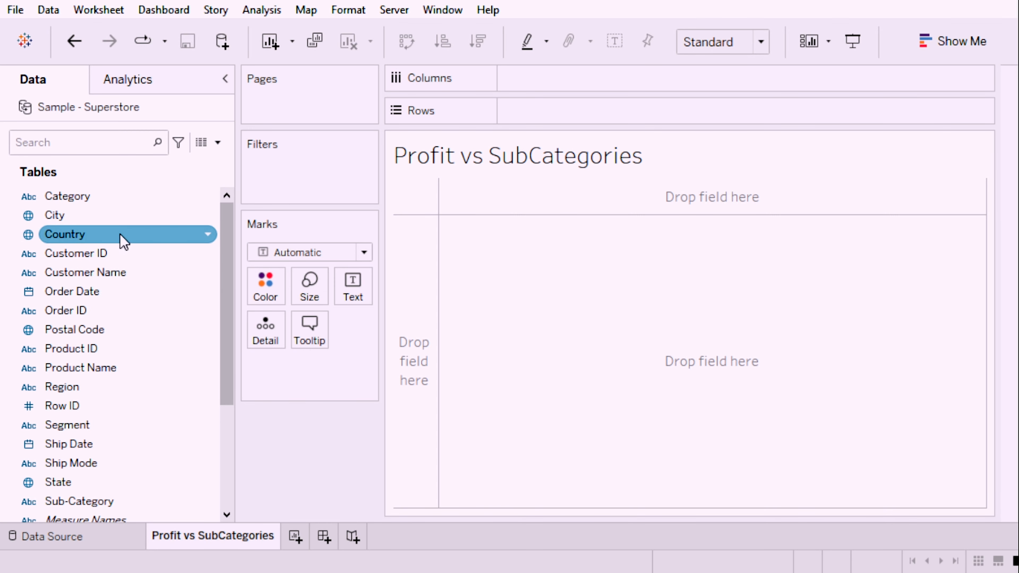
pyautogui.moveTo(97, 364)
pyautogui.mouseDown()
pyautogui.moveTo(213, 403)
pyautogui.moveTo(549, 355)
pyautogui.moveTo(609, 136)
pyautogui.moveTo(574, 106)
pyautogui.mouseUp()
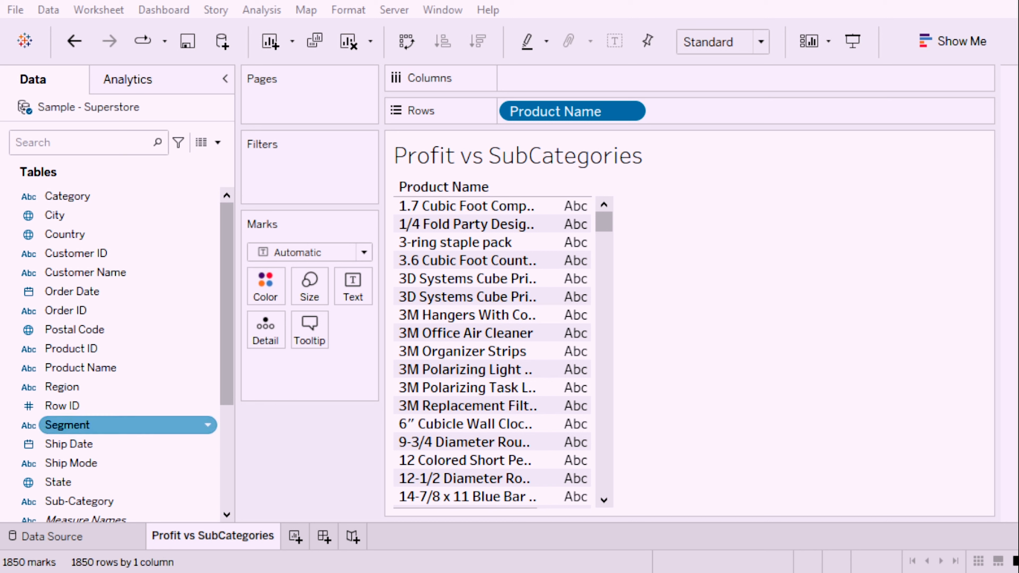
pyautogui.scroll(-3, 121, 388)
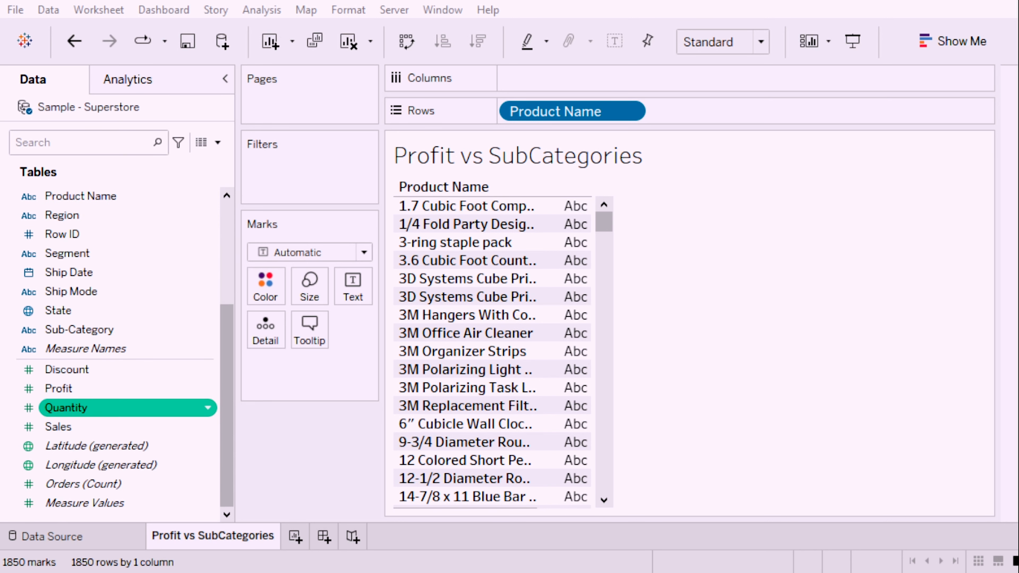
pyautogui.click(108, 432)
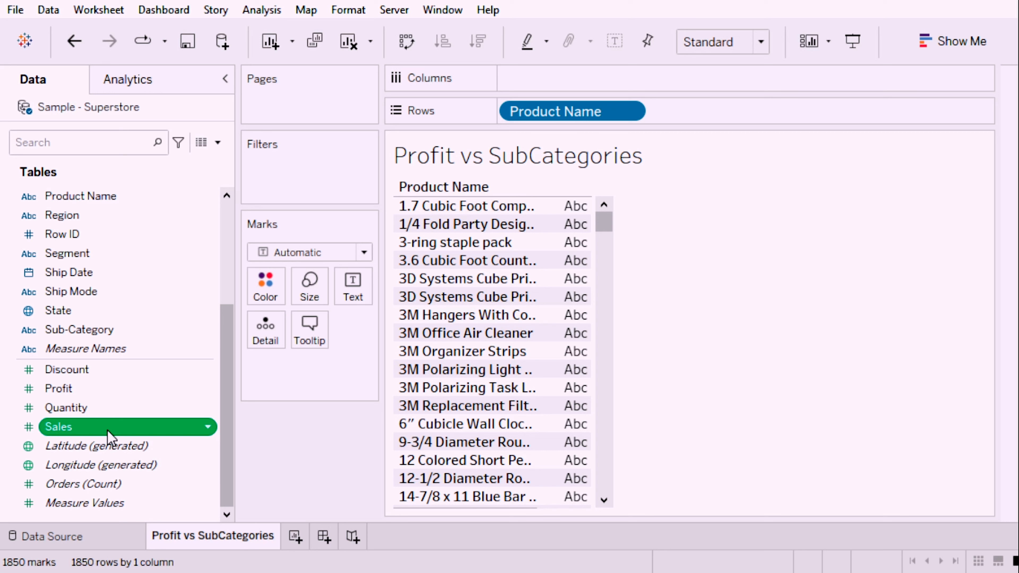
pyautogui.click(109, 431)
pyautogui.press('Escape')
pyautogui.moveTo(119, 433); pyautogui.dragTo(353, 282)
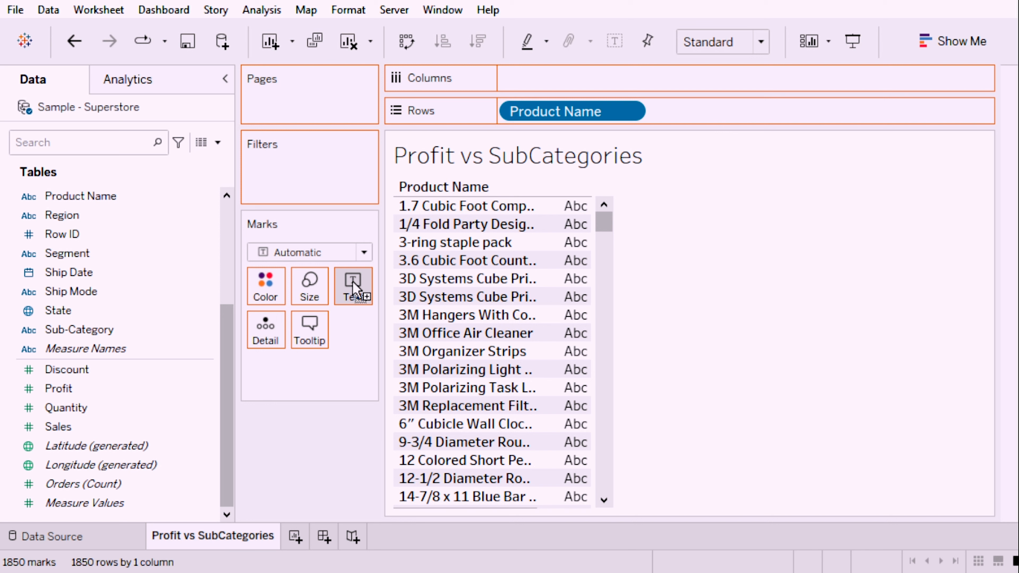
pyautogui.moveTo(353, 282); pyautogui.dragTo(353, 282)
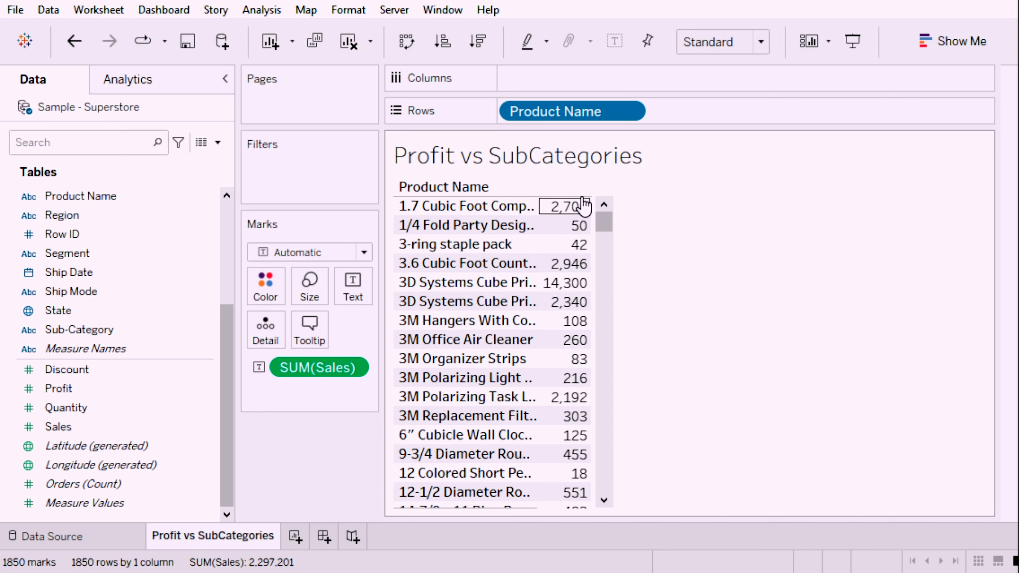
# - Sort the product names by descending sales, and change the order to ascending
pyautogui.moveTo(576, 209)
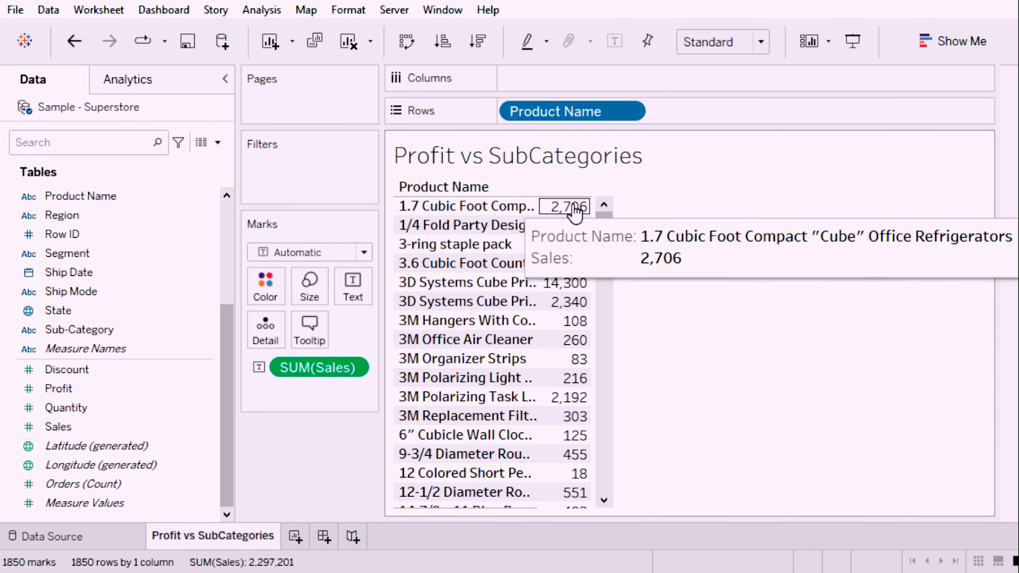
pyautogui.moveTo(602, 228); pyautogui.dragTo(589, 492)
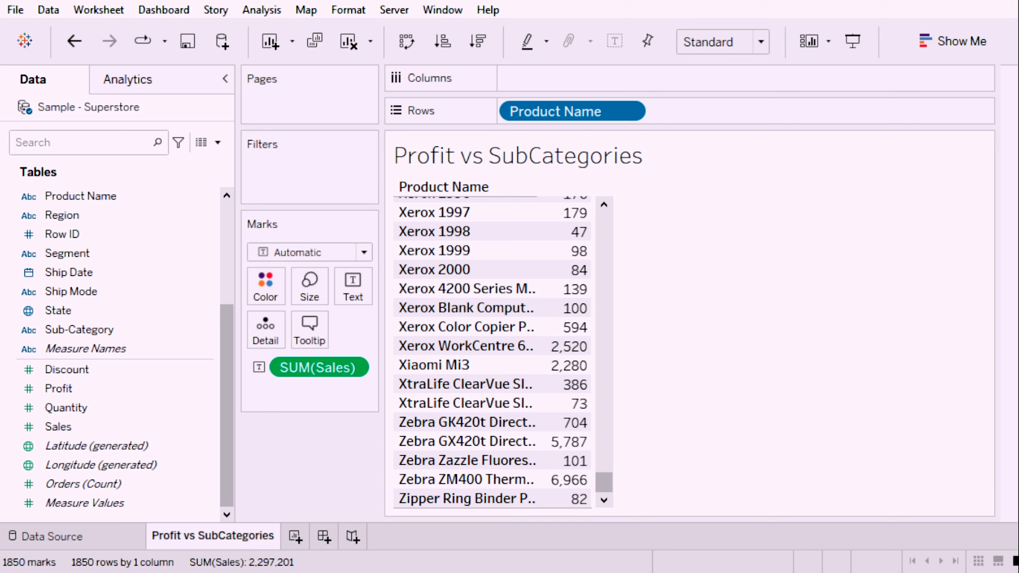
pyautogui.click(174, 281)
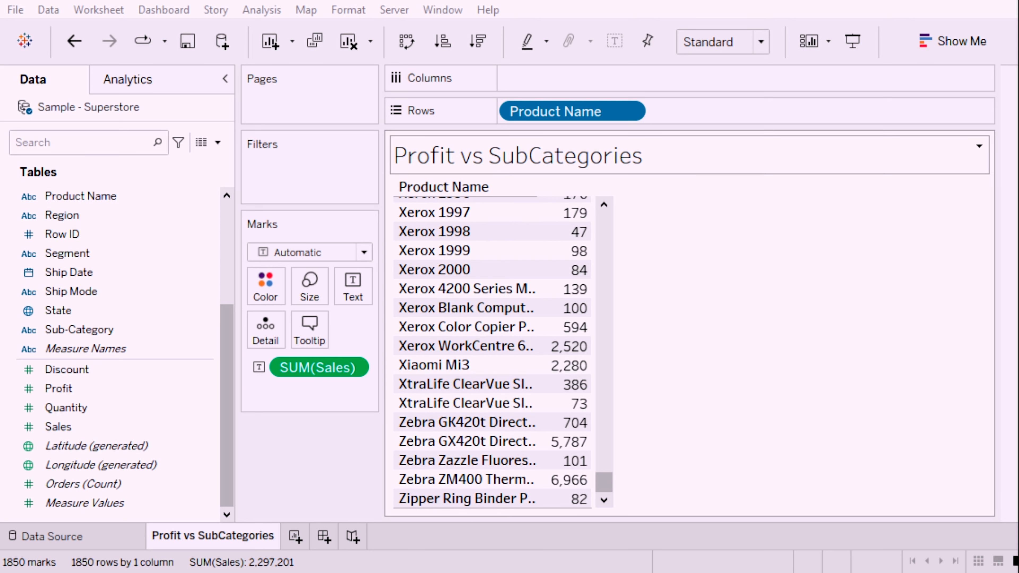
pyautogui.click(478, 40)
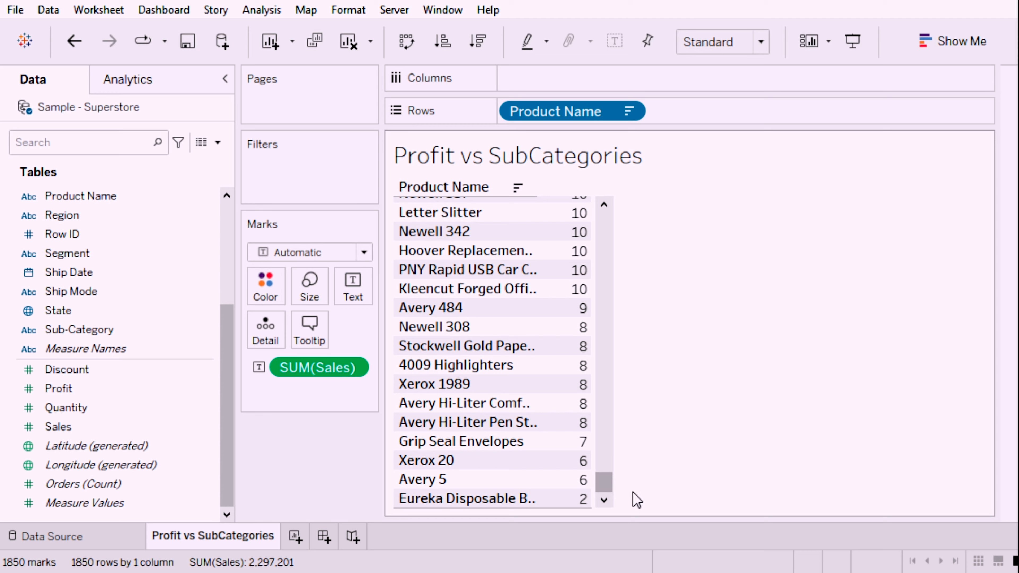
pyautogui.moveTo(604, 482); pyautogui.dragTo(592, 193)
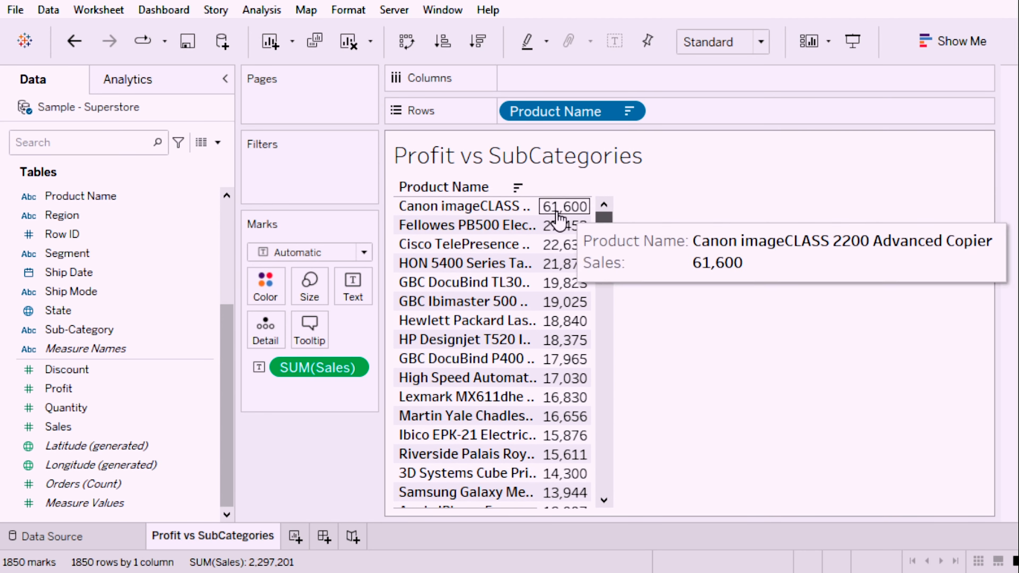
pyautogui.click(431, 205)
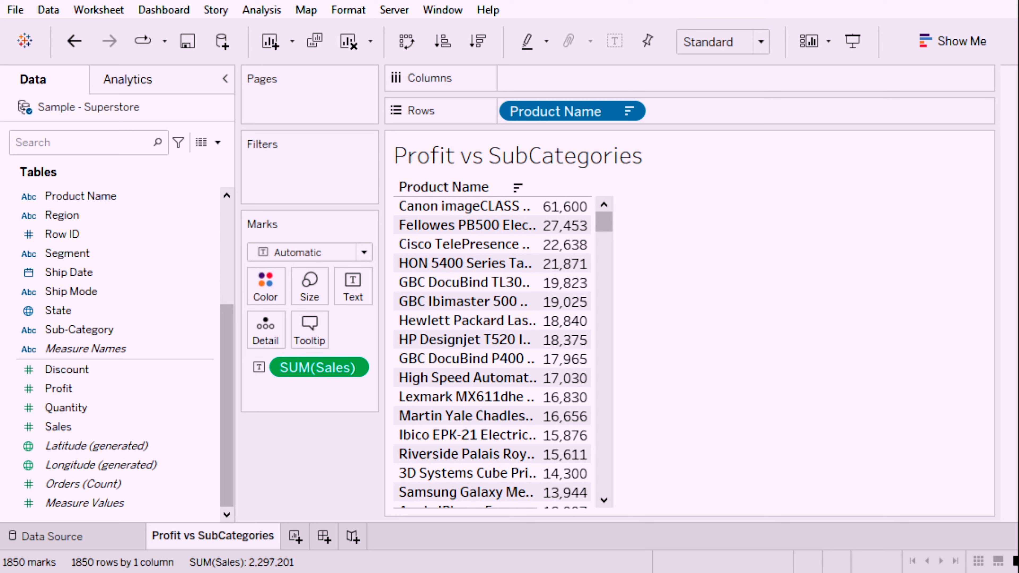
pyautogui.click(443, 40)
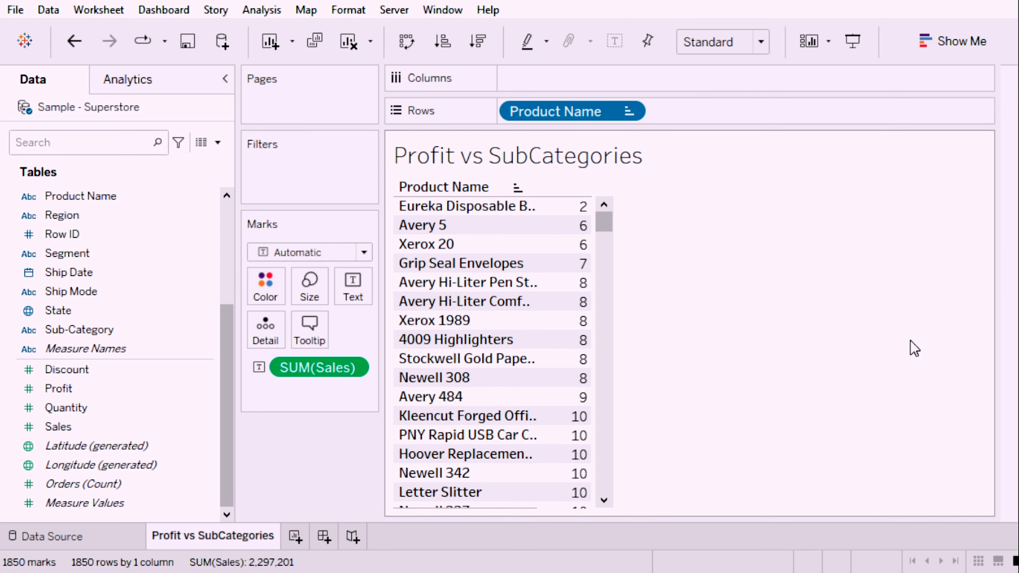